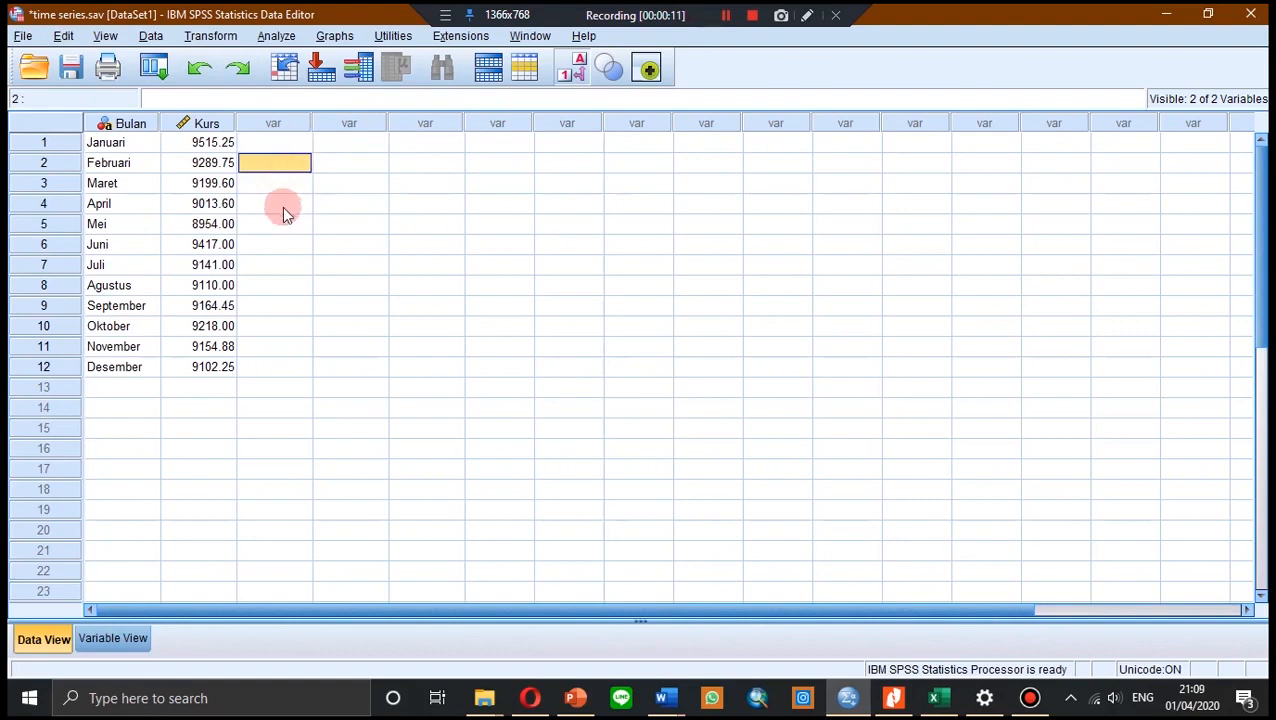
pyautogui.click(277, 205)
pyautogui.click(277, 224)
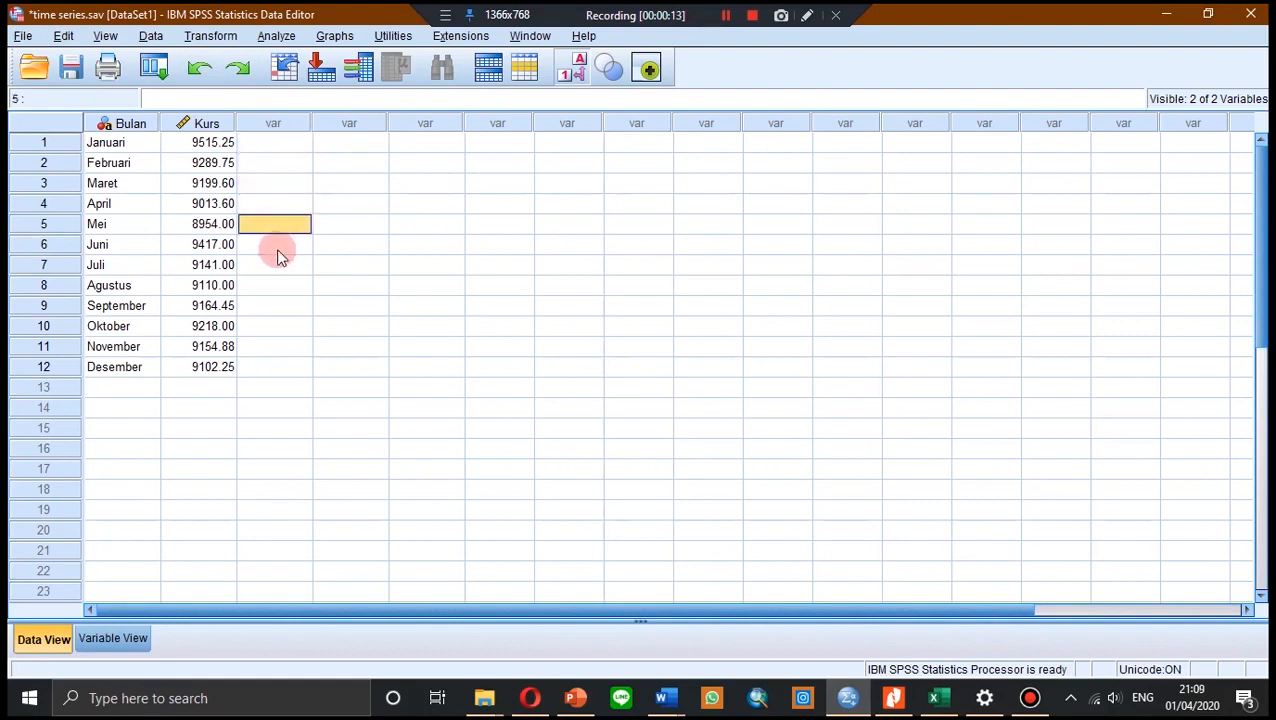
pyautogui.click(277, 244)
pyautogui.click(277, 265)
pyautogui.click(277, 285)
pyautogui.click(277, 306)
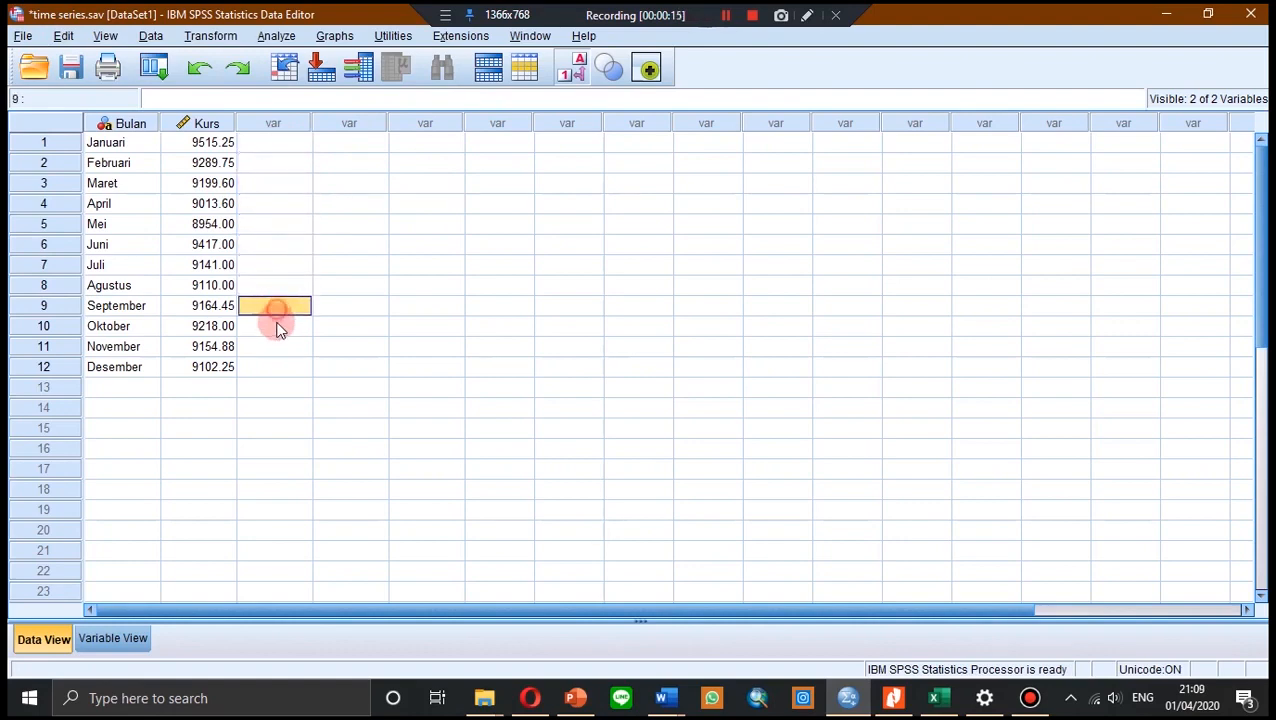
pyautogui.click(277, 326)
pyautogui.click(277, 346)
pyautogui.click(276, 367)
pyautogui.click(274, 328)
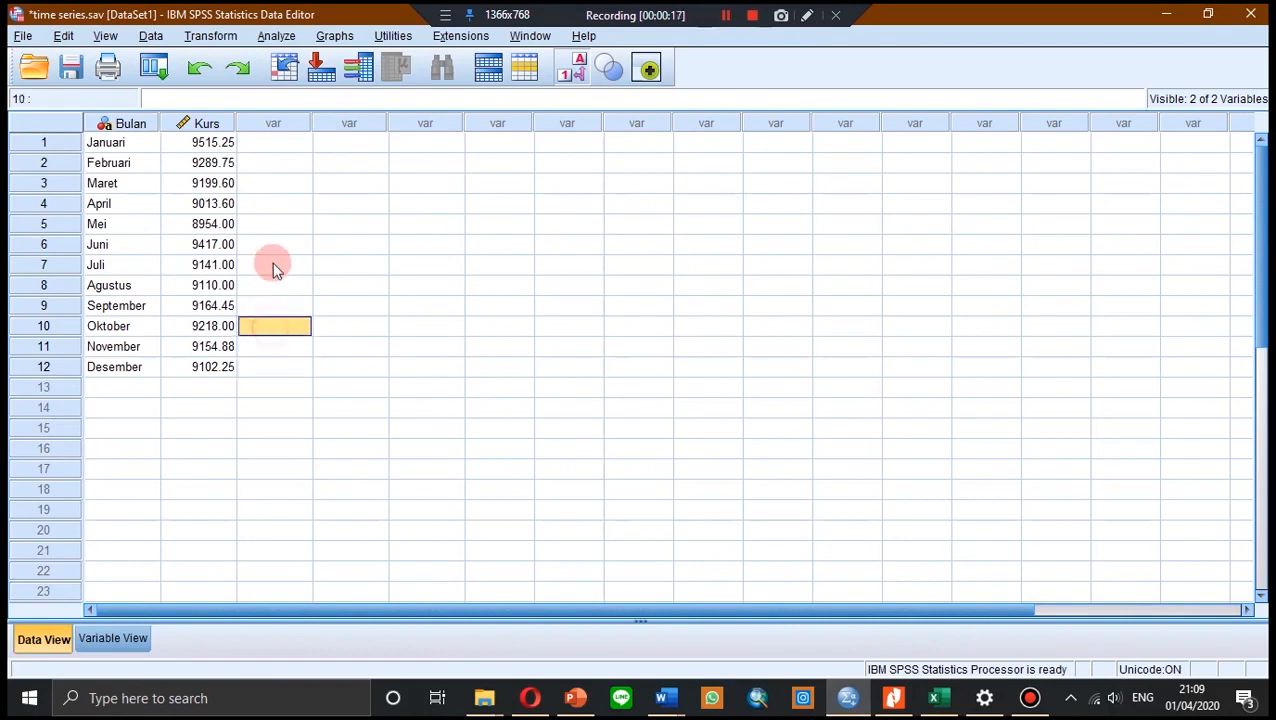
pyautogui.click(277, 142)
pyautogui.click(277, 162)
pyautogui.click(280, 244)
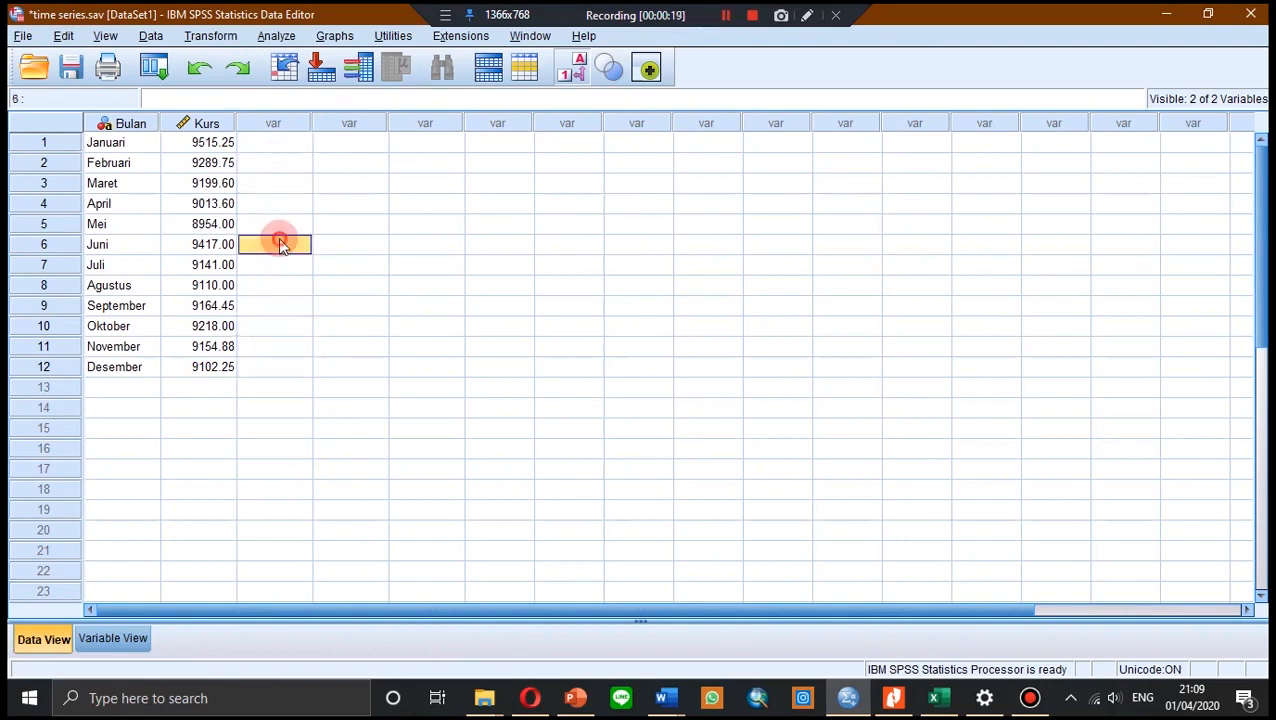
# - Examine the monthly currency rates in the Kurs column against the months listed in the Bulan column
pyautogui.click(214, 162)
pyautogui.click(228, 142)
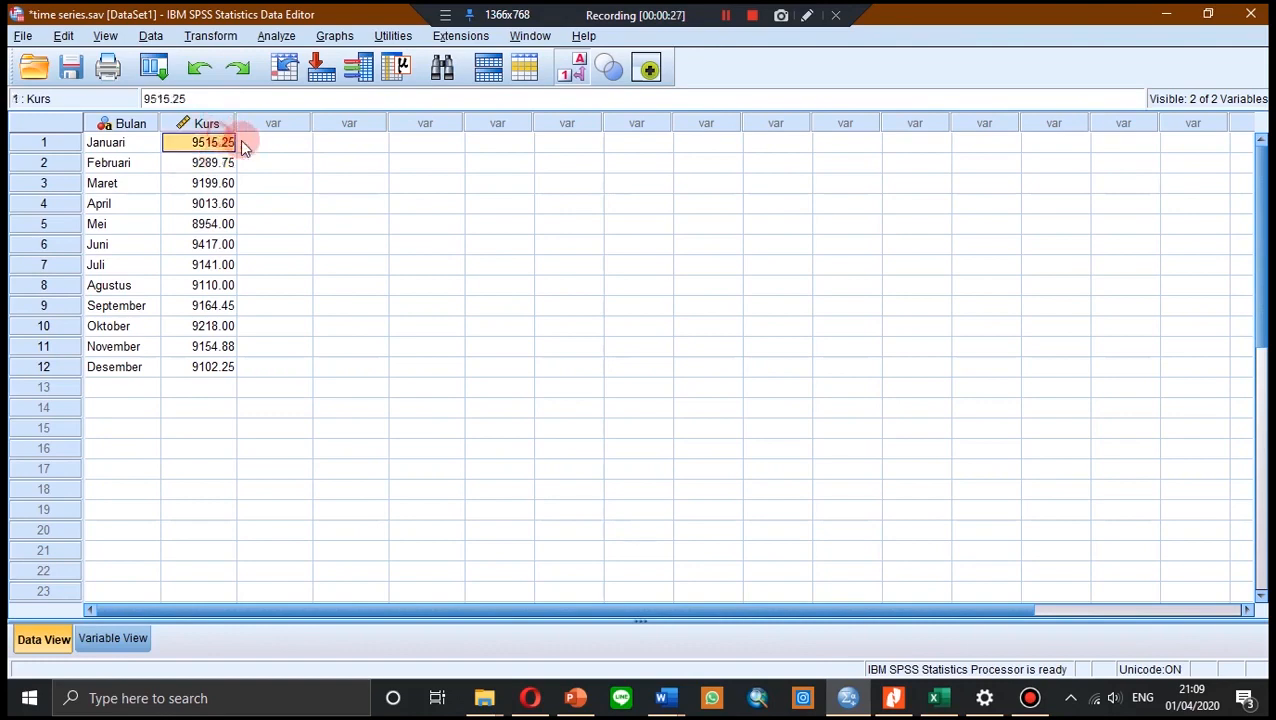
pyautogui.click(256, 144)
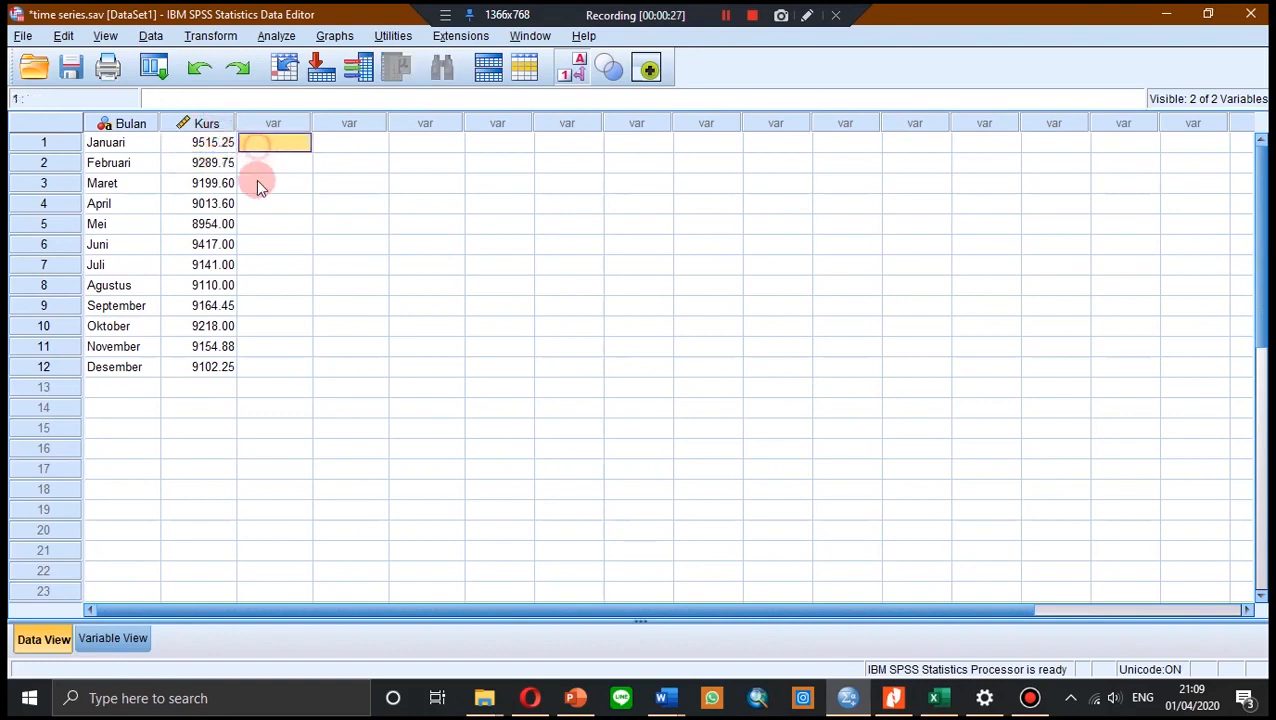
pyautogui.click(166, 147)
pyautogui.click(179, 264)
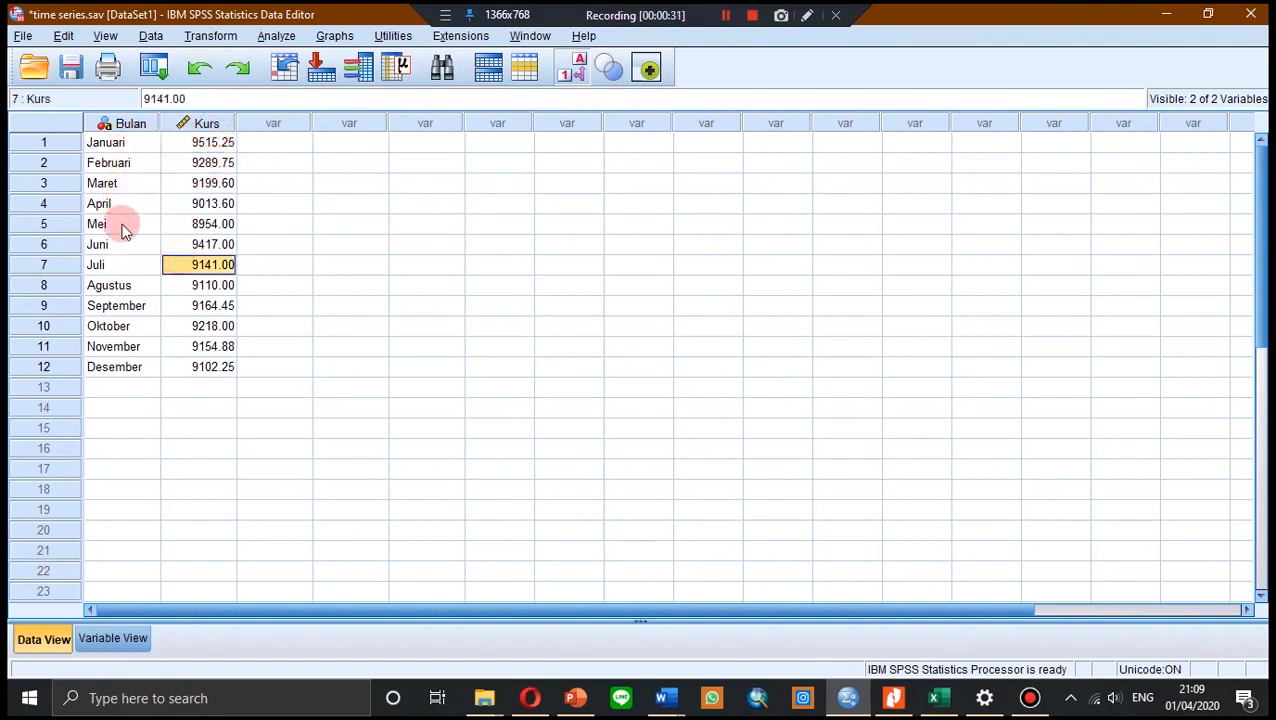
pyautogui.click(122, 362)
pyautogui.click(122, 144)
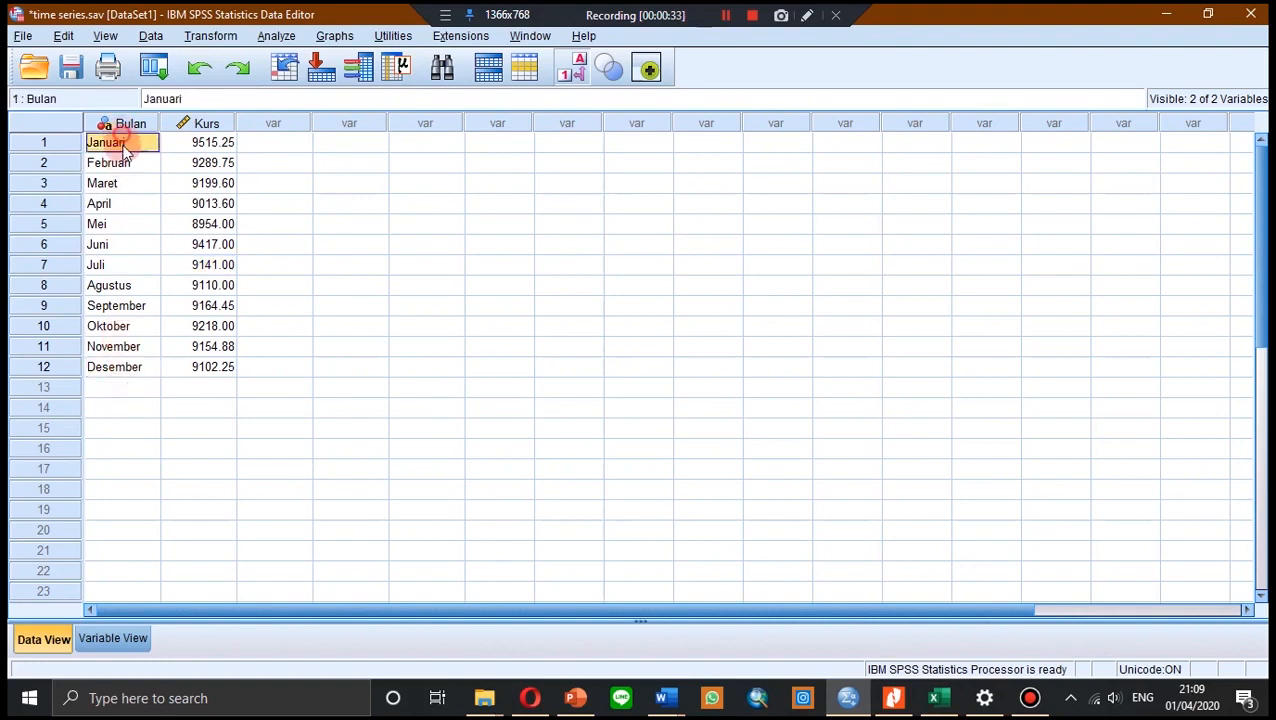
pyautogui.click(137, 385)
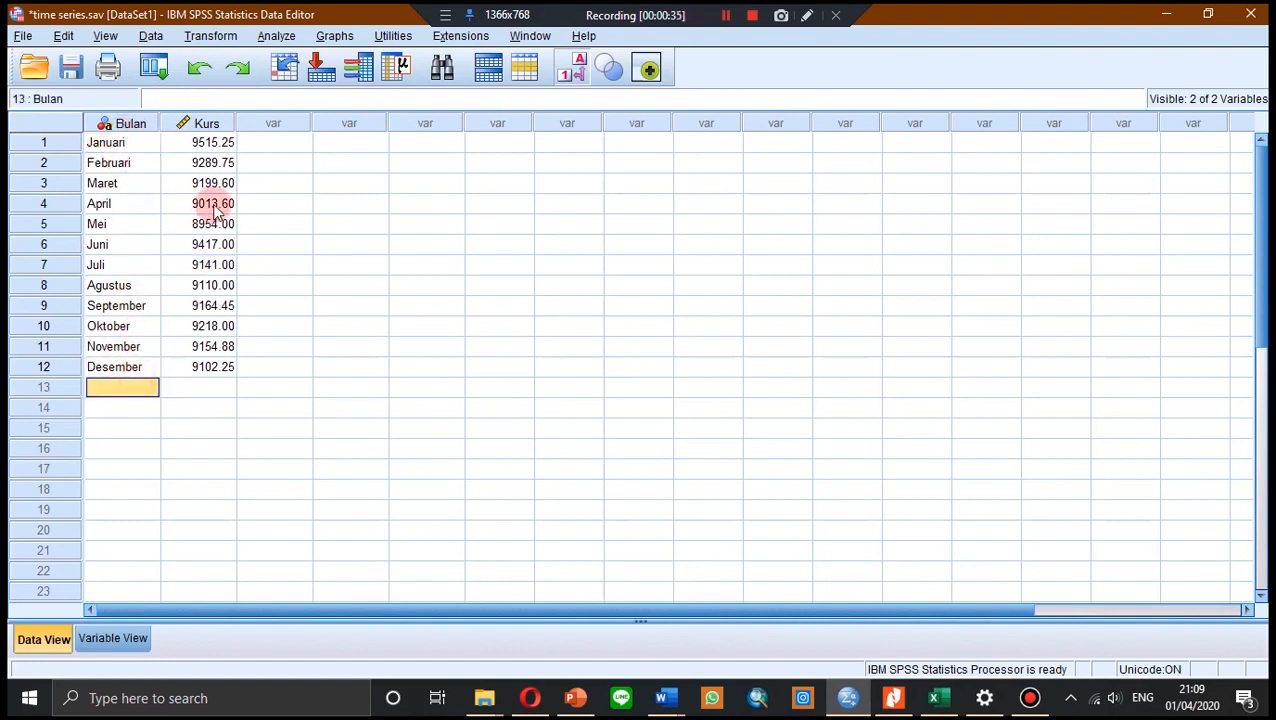
pyautogui.click(213, 162)
pyautogui.click(220, 142)
pyautogui.click(142, 142)
pyautogui.click(200, 145)
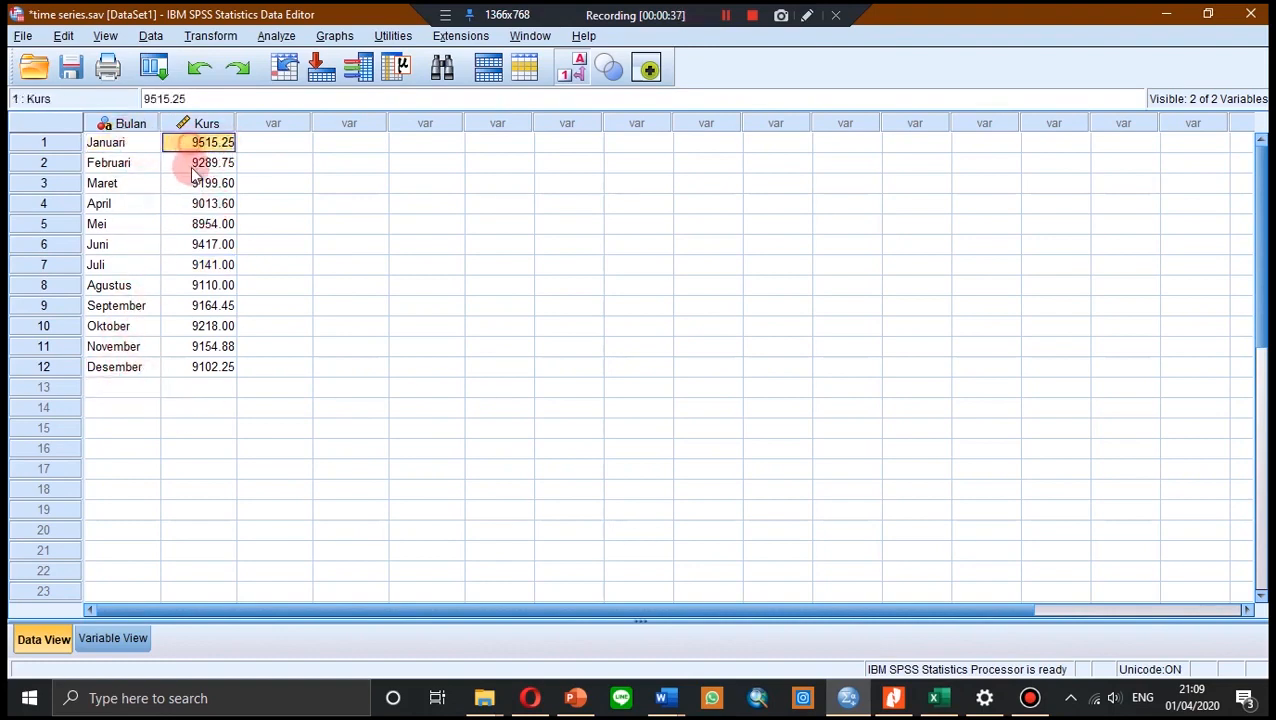
pyautogui.click(194, 165)
pyautogui.click(142, 182)
pyautogui.click(194, 188)
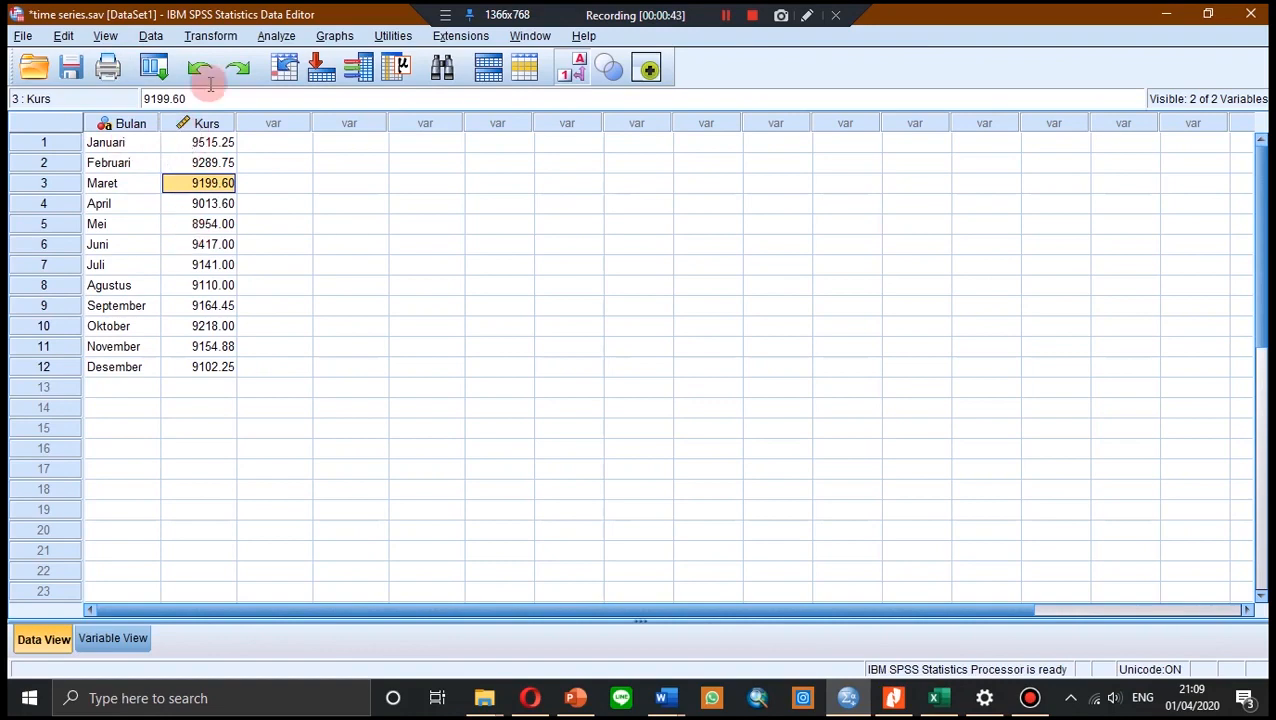
# - Define the case dates as years and months, with the first case at year 2005, month 1
pyautogui.click(152, 37)
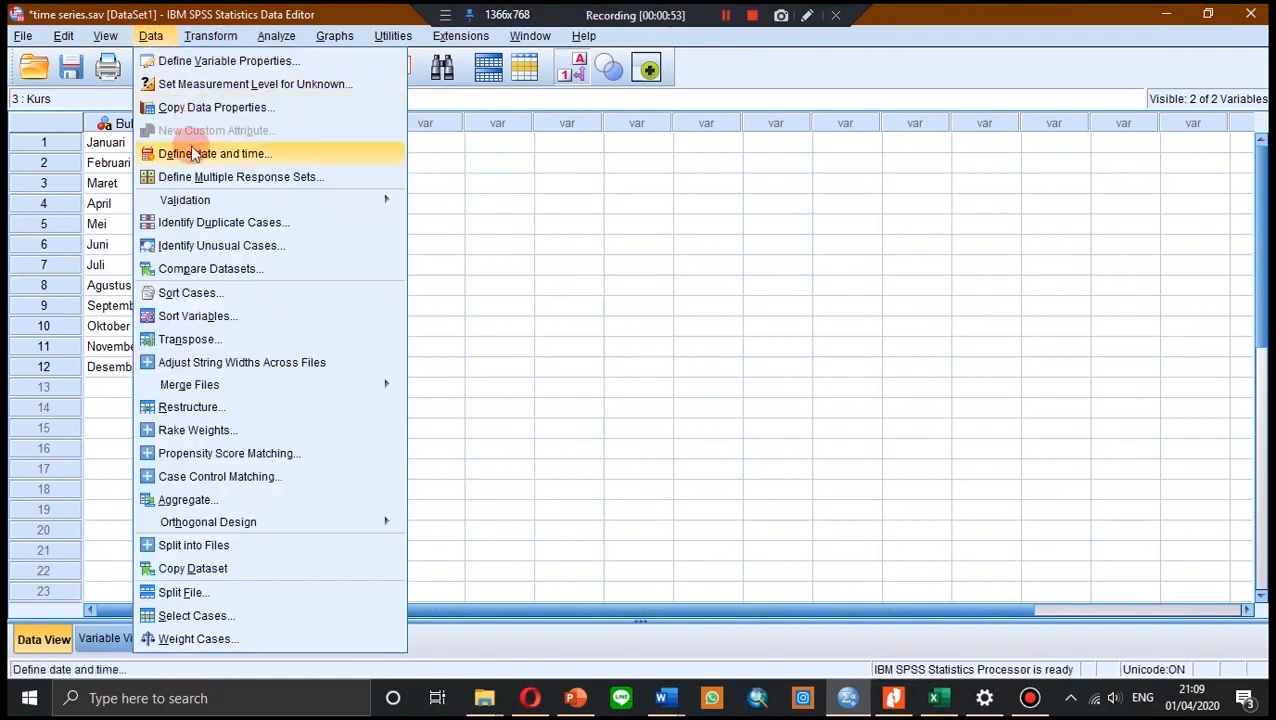
pyautogui.click(316, 158)
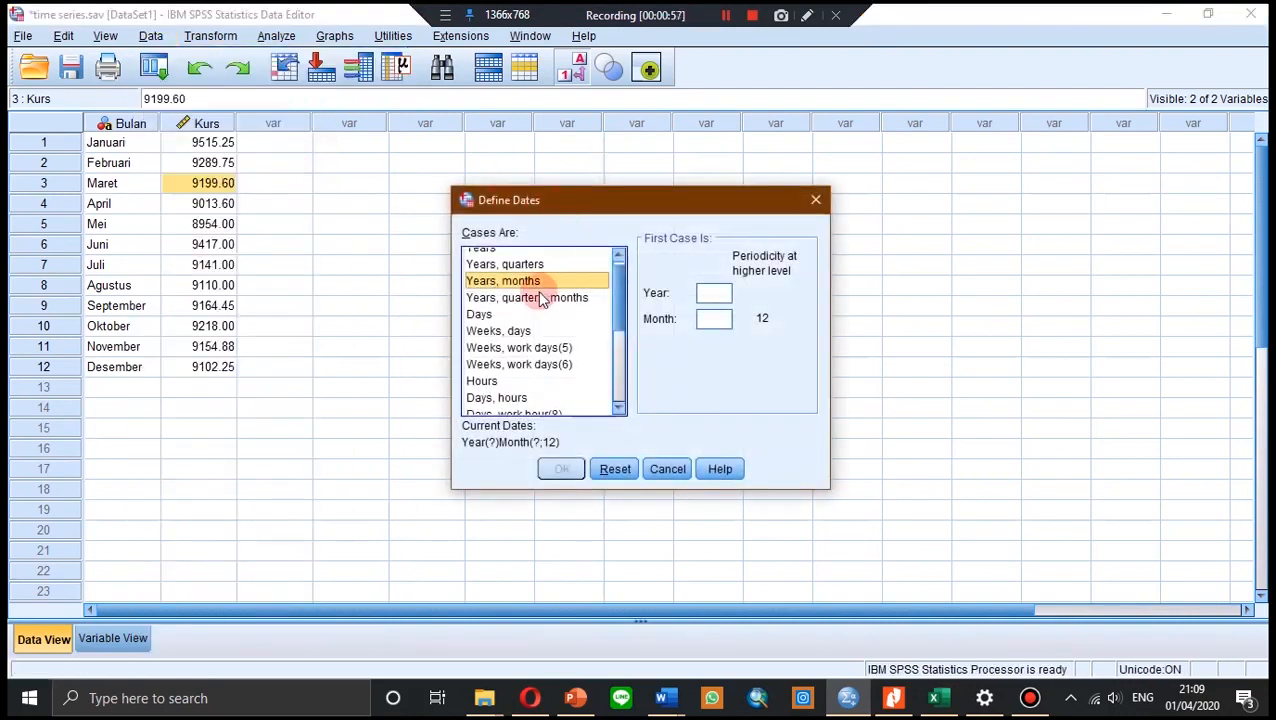
pyautogui.scroll(1, 537, 290)
pyautogui.scroll(-5, 535, 292)
pyautogui.scroll(5, 535, 292)
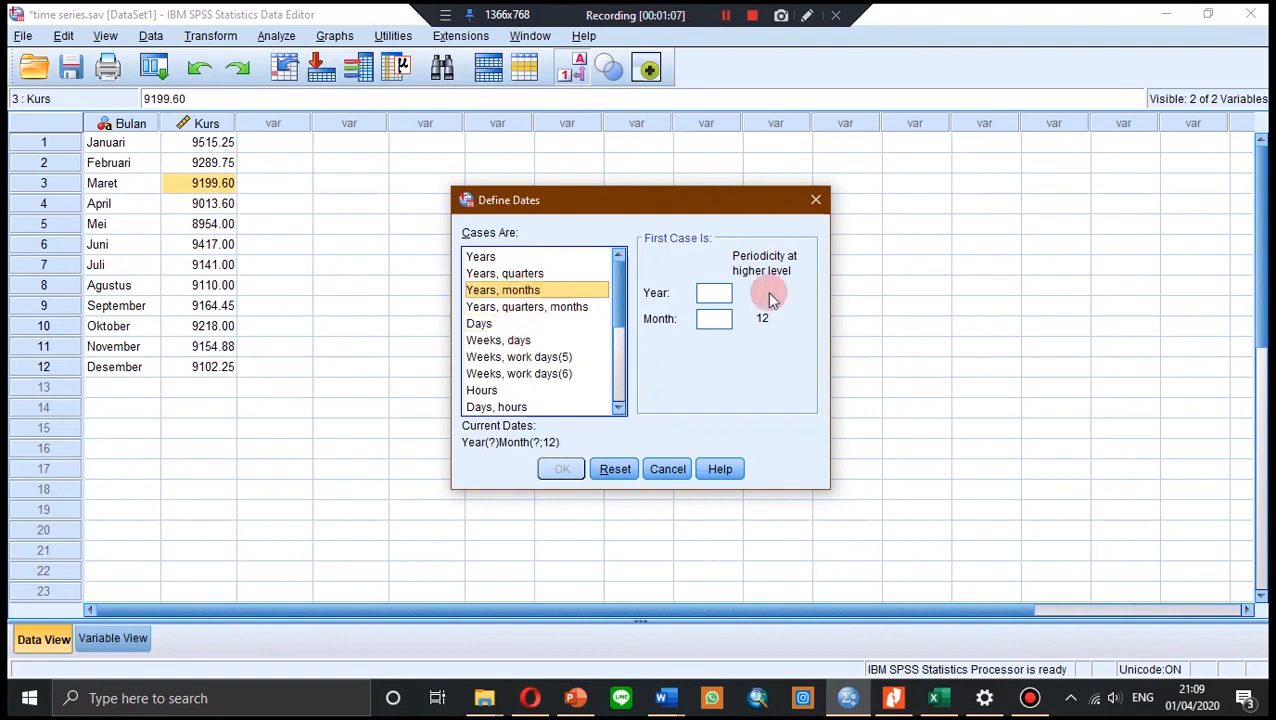
pyautogui.click(712, 294)
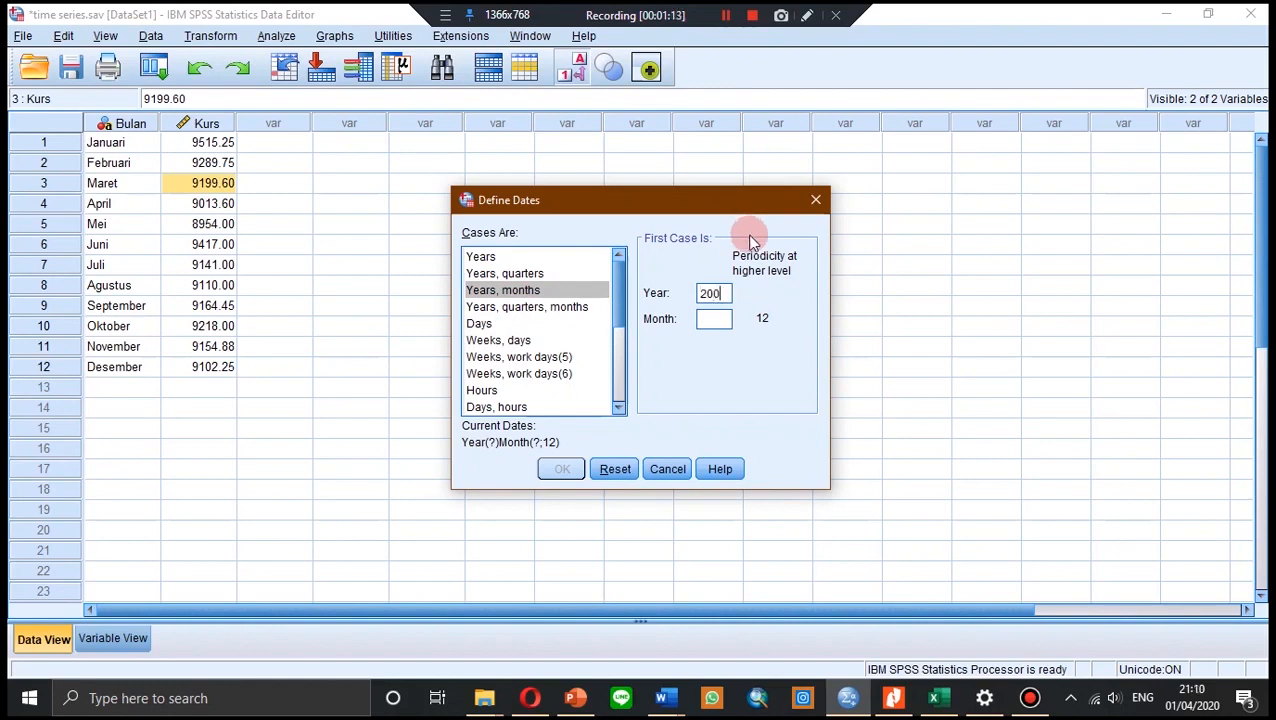
pyautogui.click(720, 319)
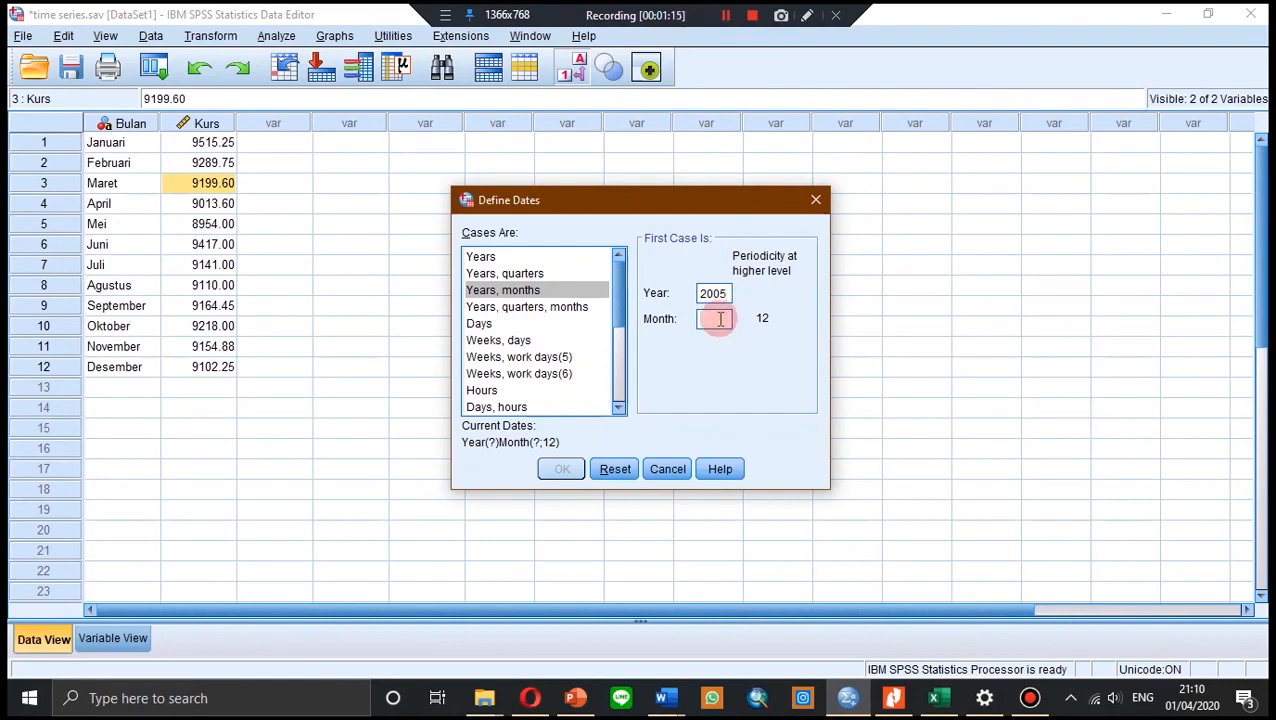
pyautogui.write('1')
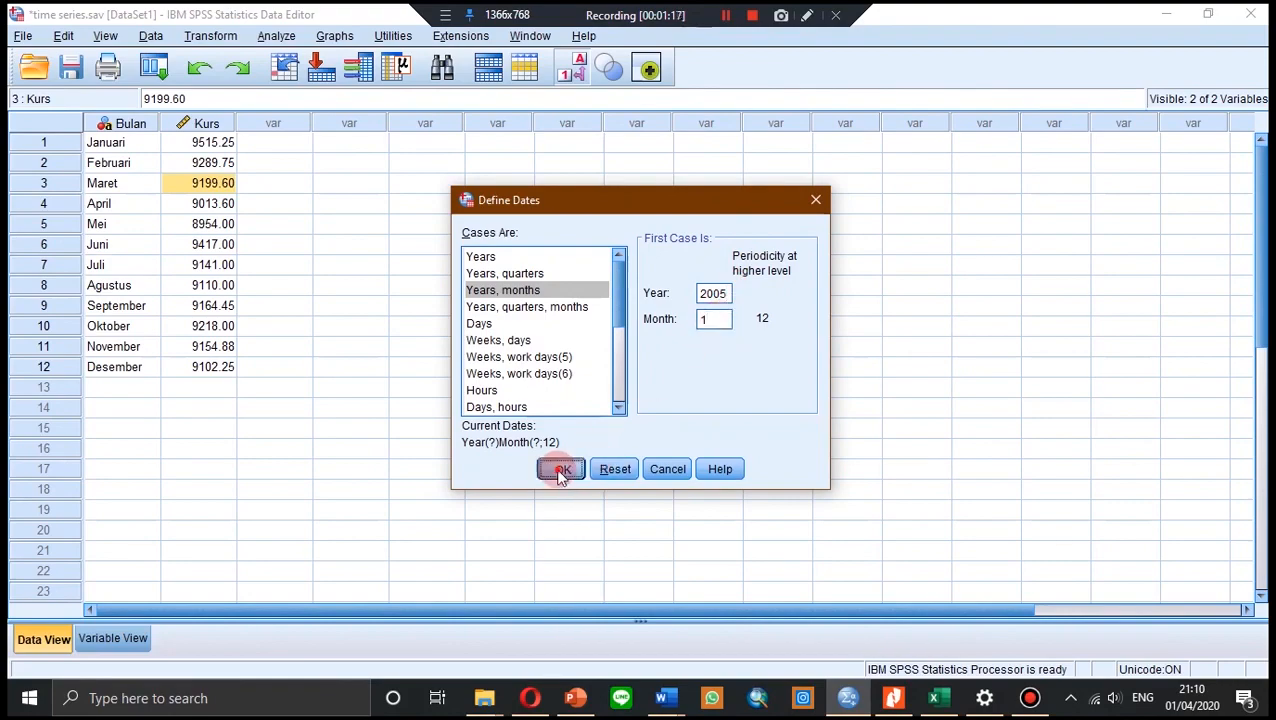
pyautogui.click(562, 472)
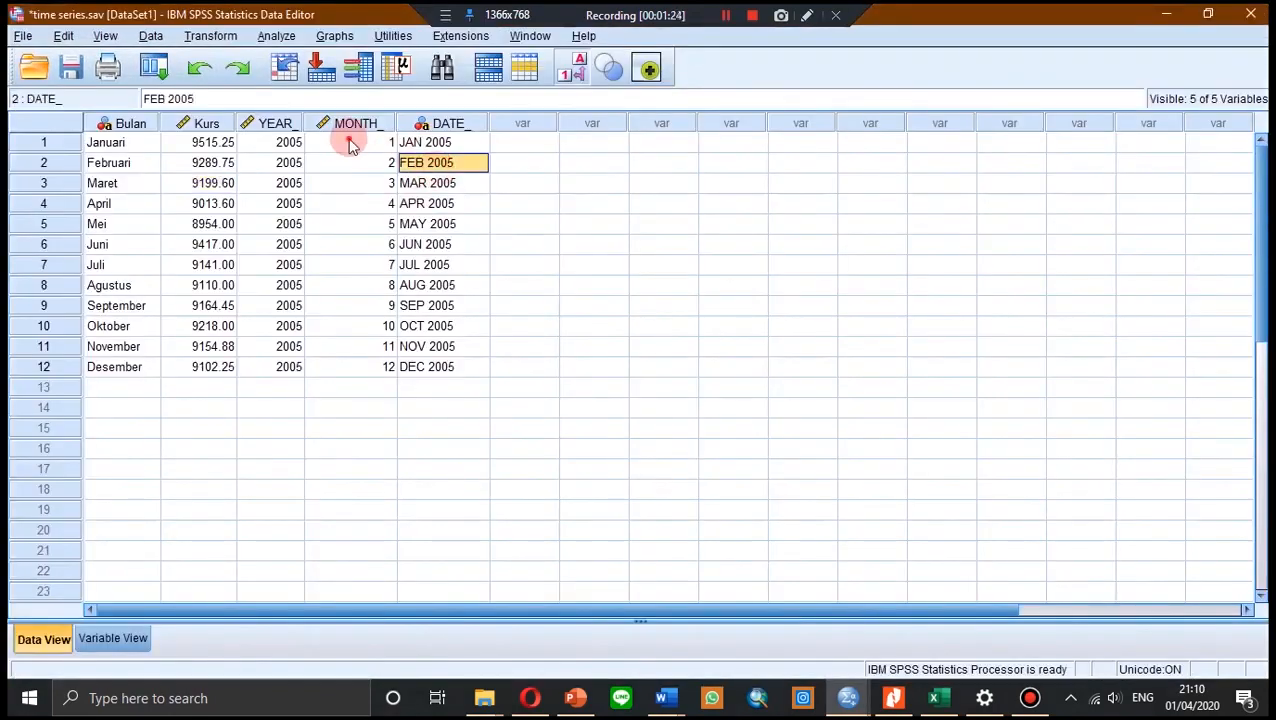
# - Examine the new year, month and date columns for all cases alongside the Kurs values
pyautogui.click(363, 181)
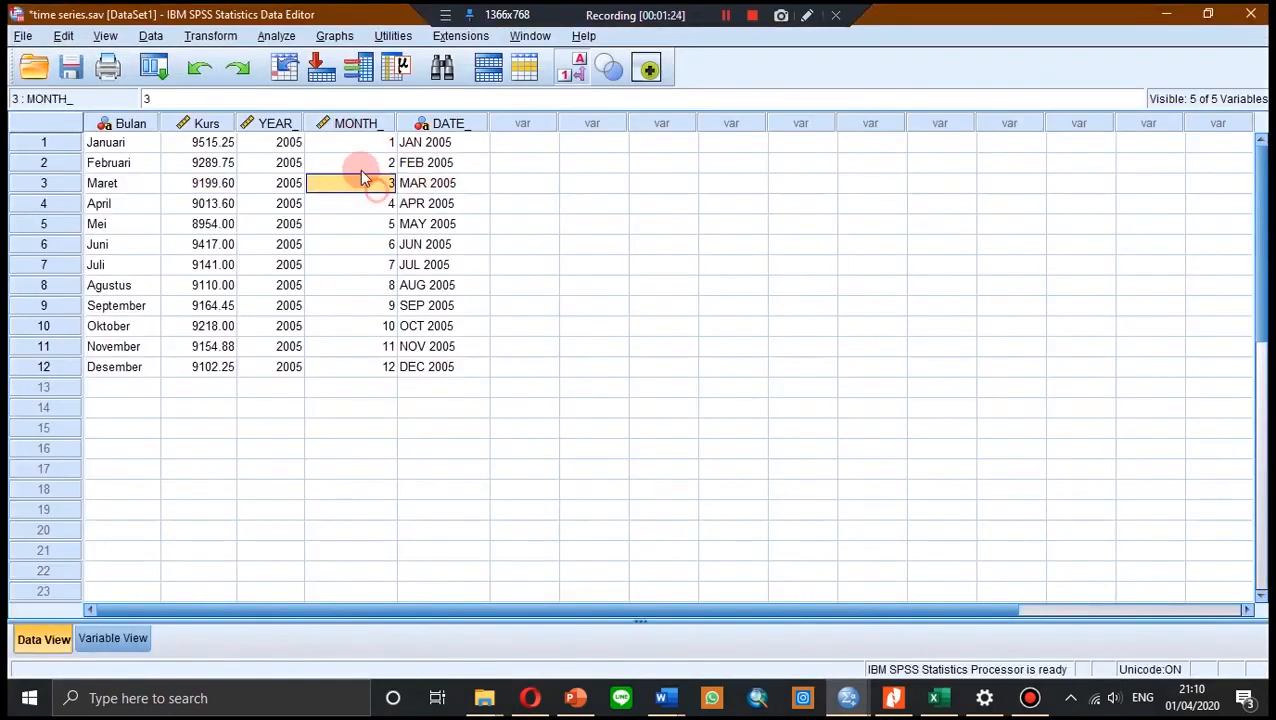
pyautogui.click(356, 142)
pyautogui.click(285, 123)
pyautogui.click(427, 146)
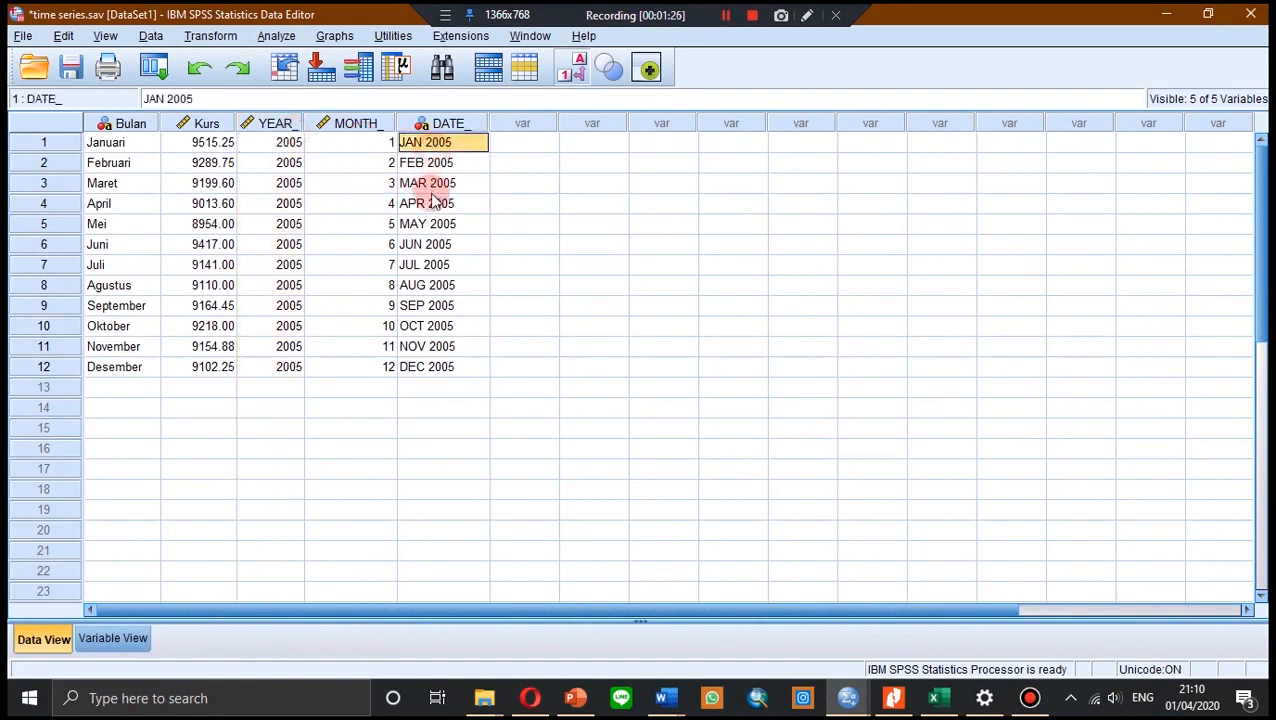
pyautogui.click(427, 307)
pyautogui.click(436, 146)
pyautogui.click(214, 146)
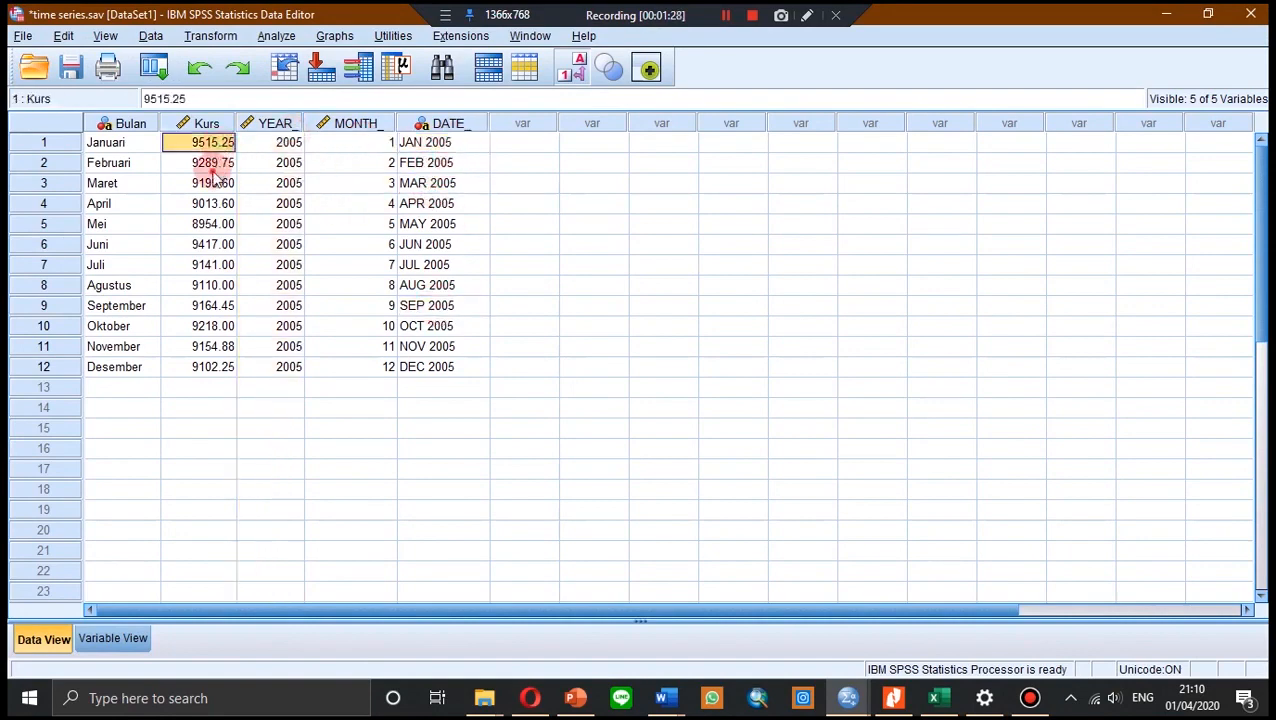
pyautogui.click(212, 244)
pyautogui.click(212, 346)
pyautogui.click(436, 264)
pyautogui.click(220, 142)
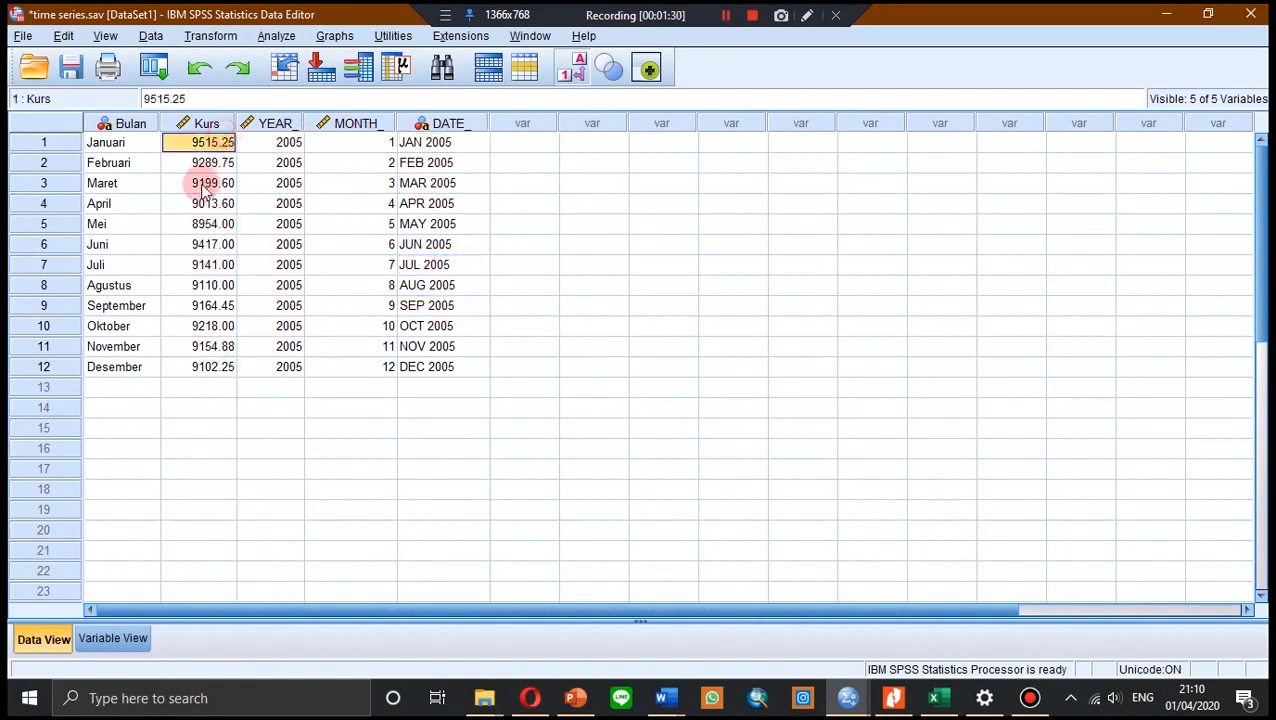
pyautogui.click(212, 264)
pyautogui.click(212, 305)
pyautogui.click(212, 346)
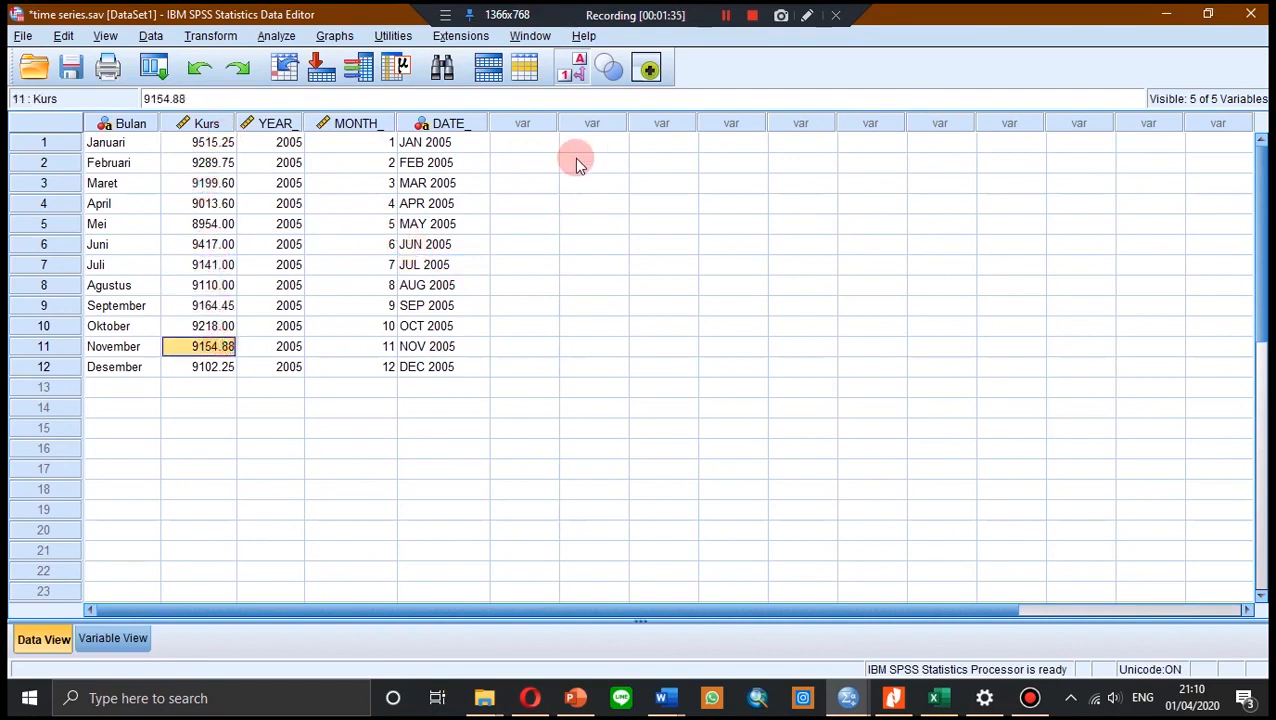
pyautogui.click(520, 142)
pyautogui.click(462, 162)
pyautogui.click(515, 160)
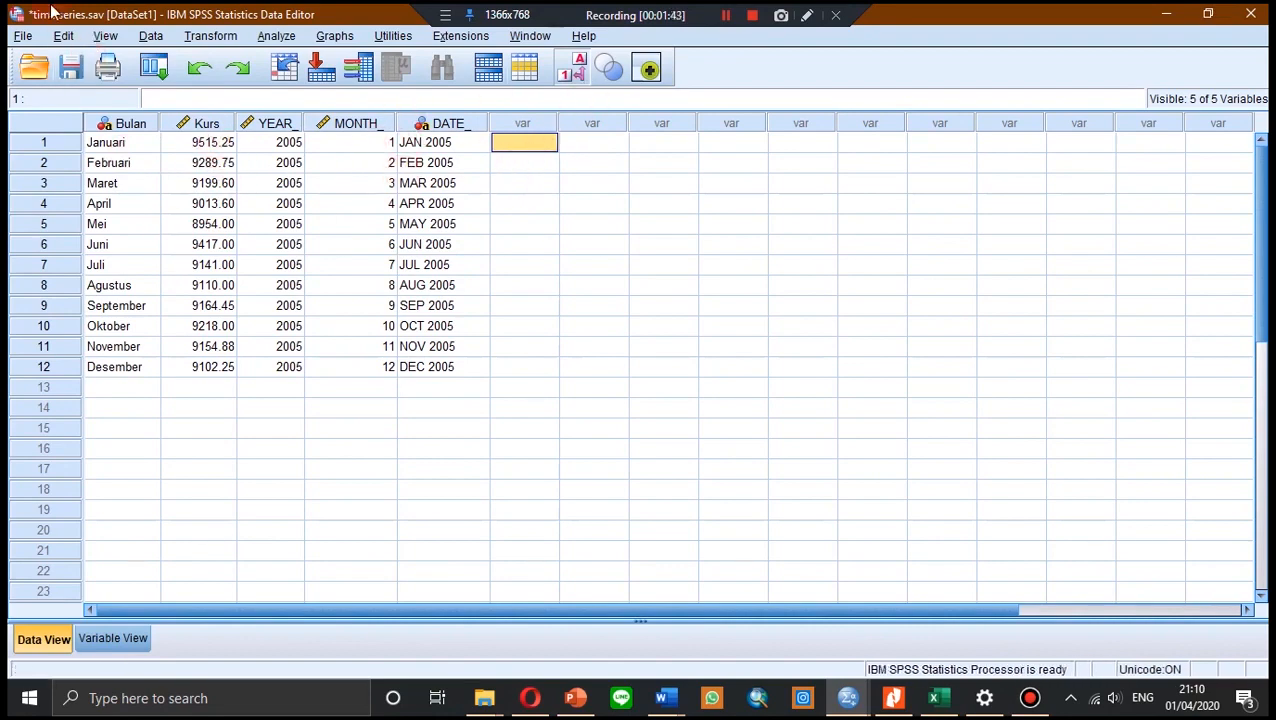
# - Create a time series from Kurs using the Prior moving average function with a span of 3
pyautogui.click(219, 38)
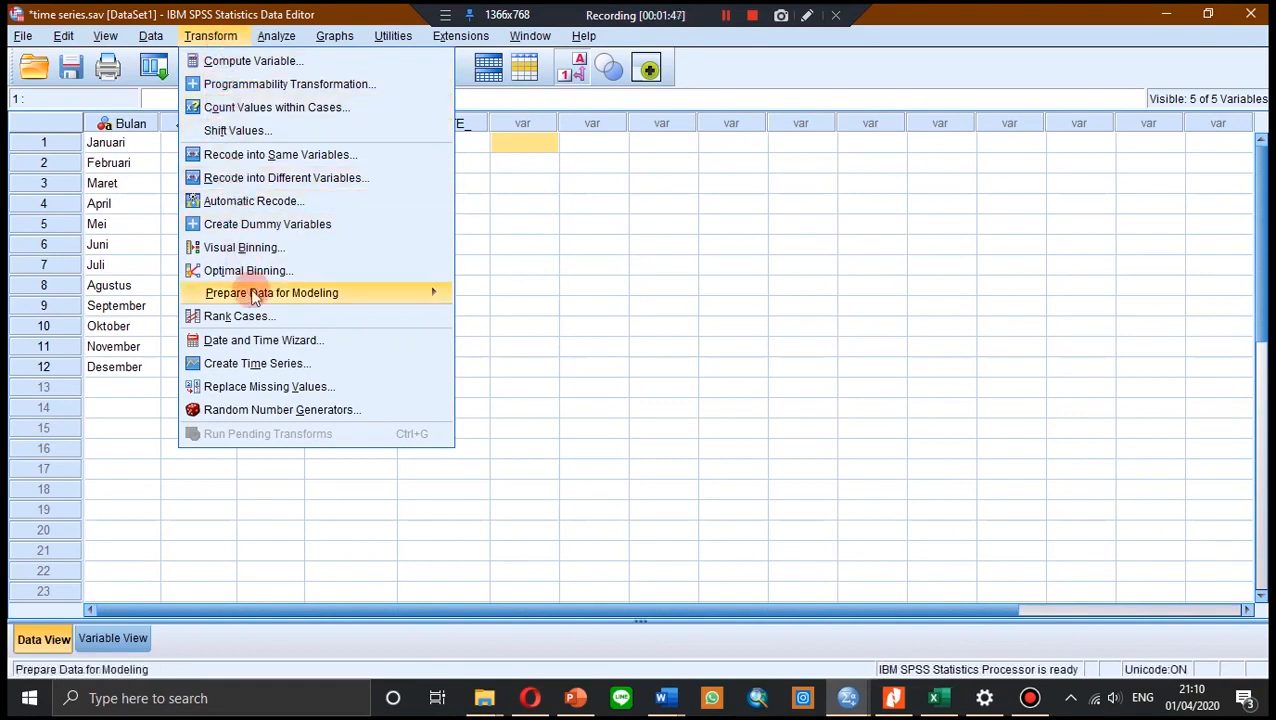
pyautogui.click(362, 363)
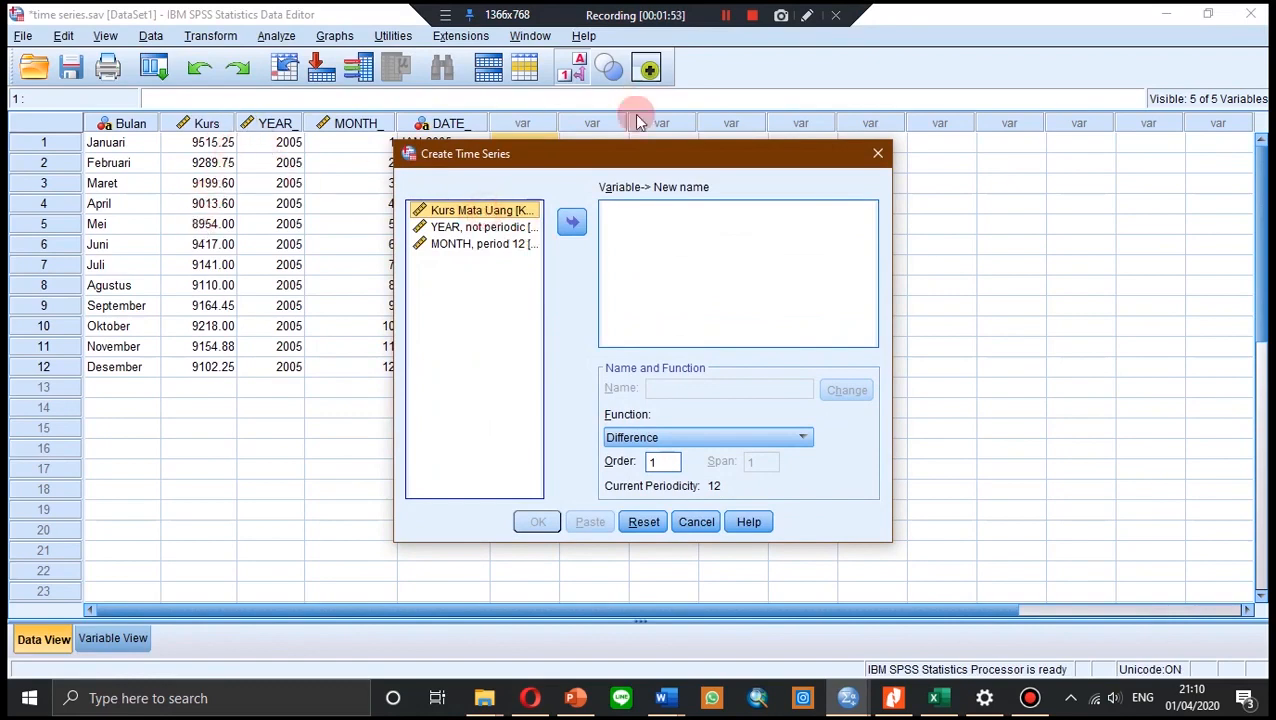
pyautogui.click(574, 222)
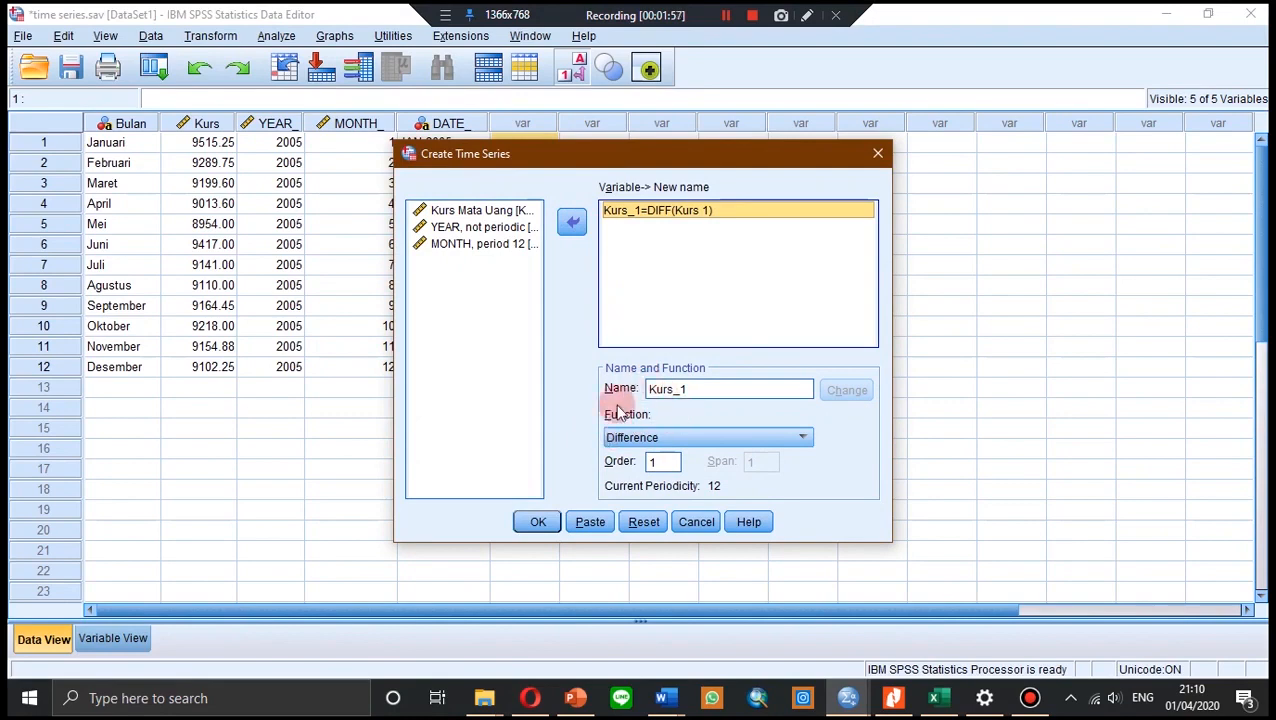
pyautogui.click(672, 440)
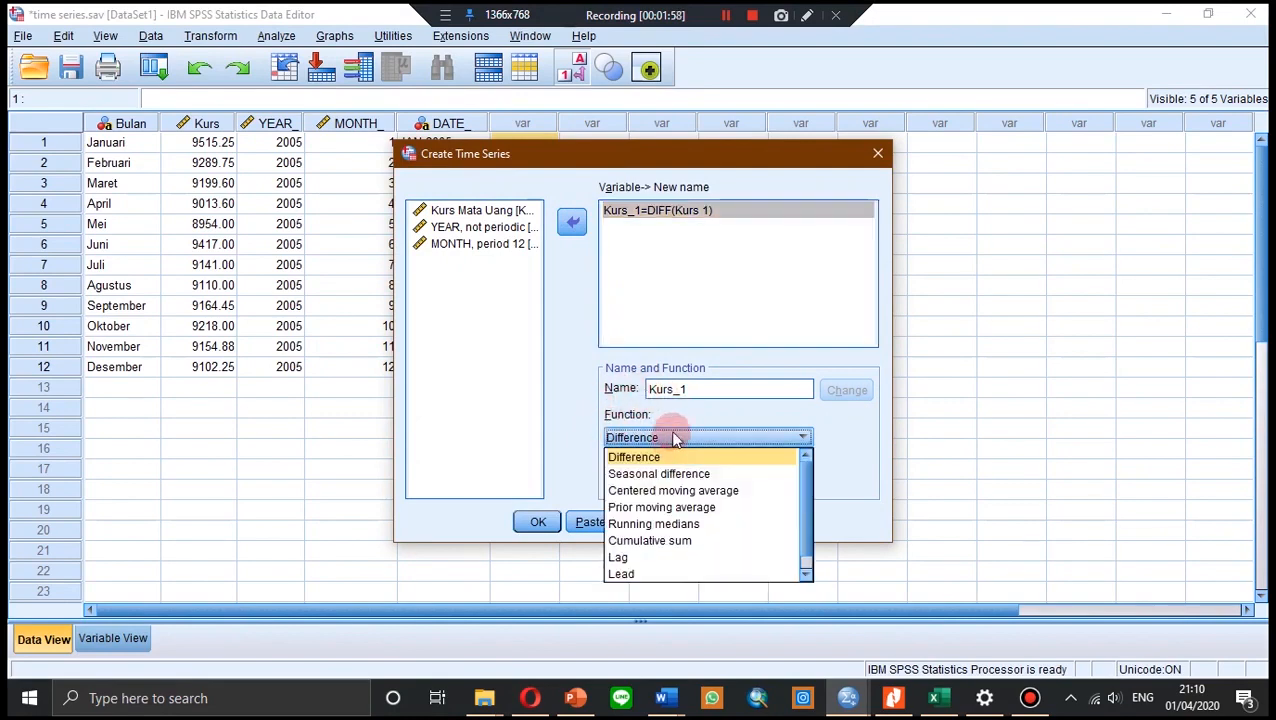
pyautogui.click(669, 508)
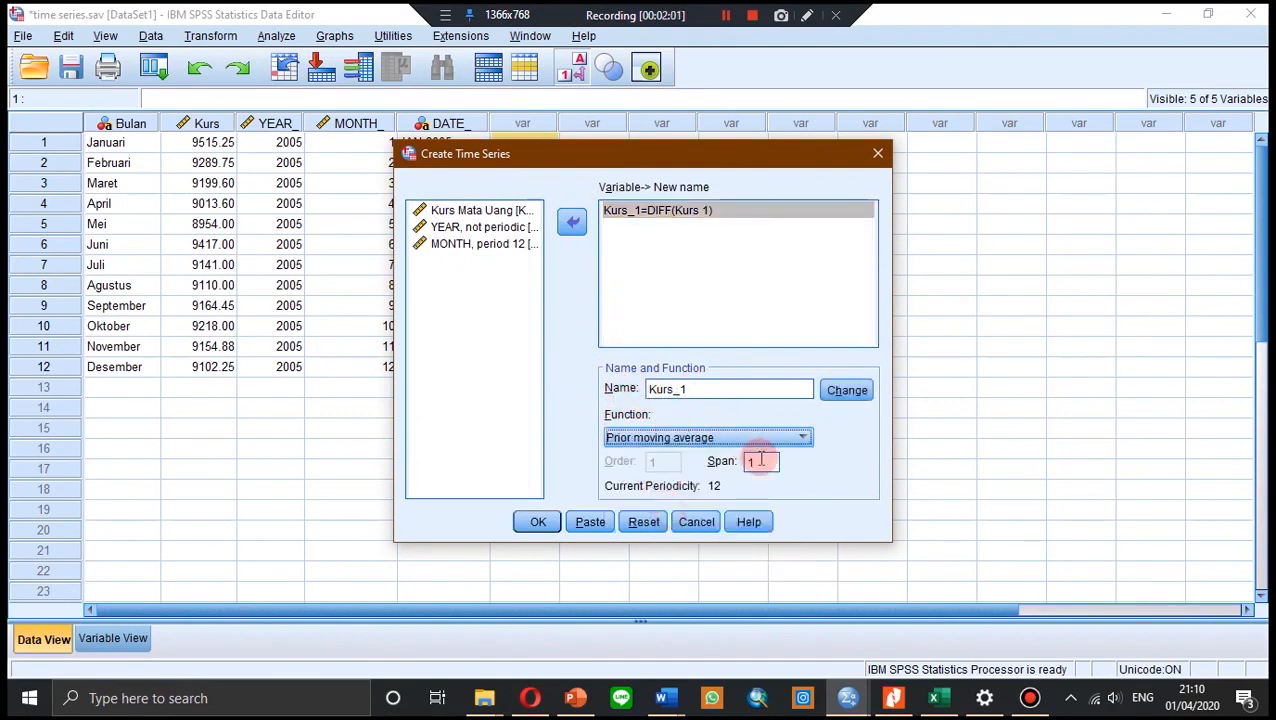
pyautogui.press('BackSpace')
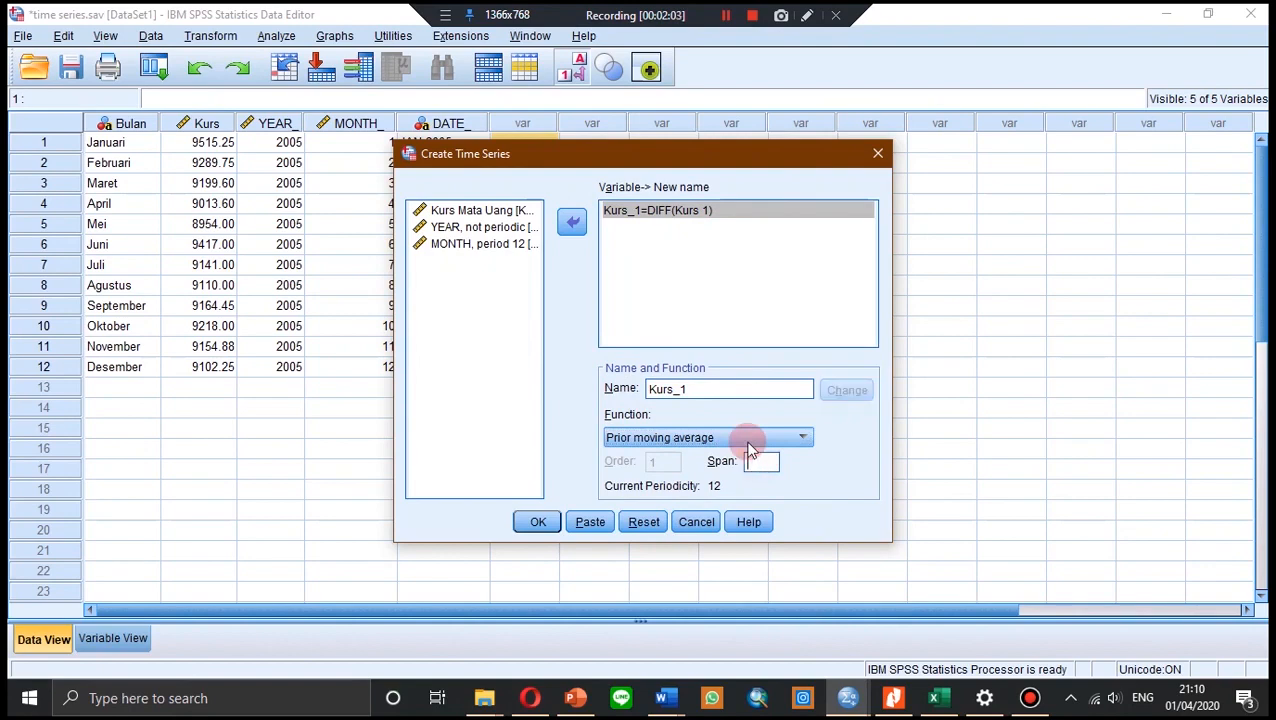
pyautogui.write('3')
pyautogui.click(846, 390)
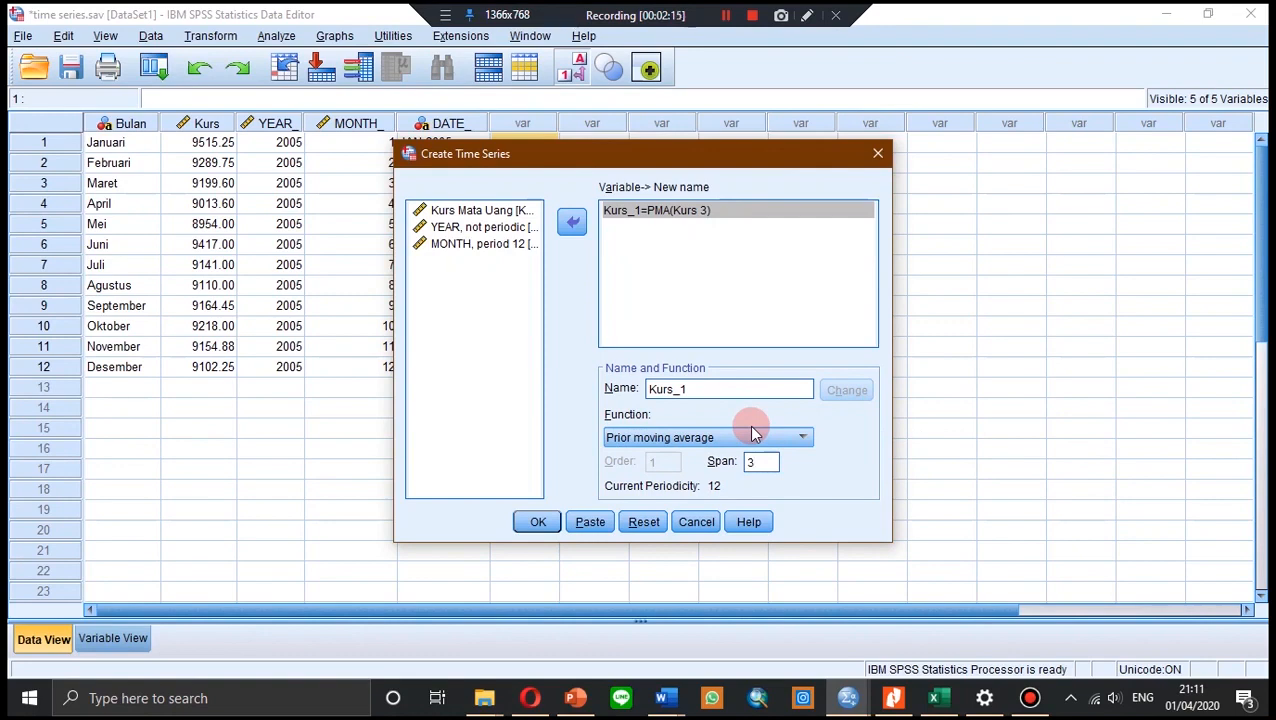
pyautogui.click(537, 523)
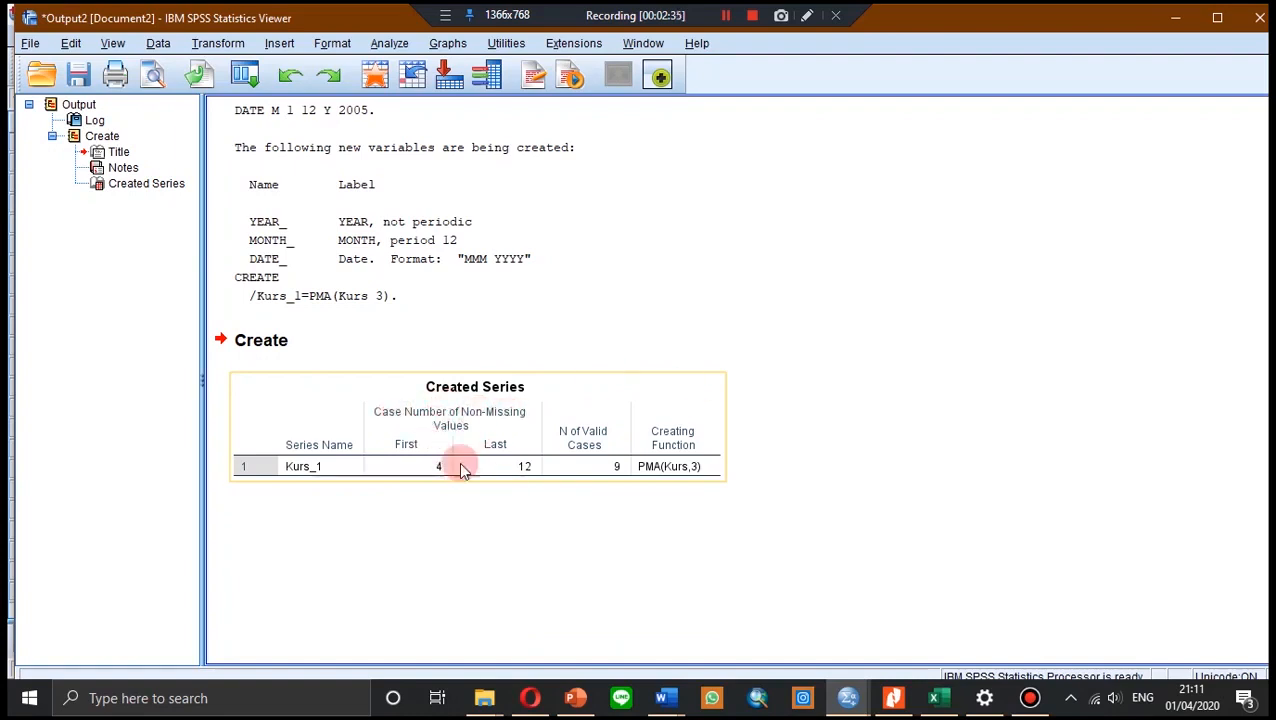
# - Return to the time series.sav data and inspect the moving average value for April
pyautogui.moveTo(848, 698)
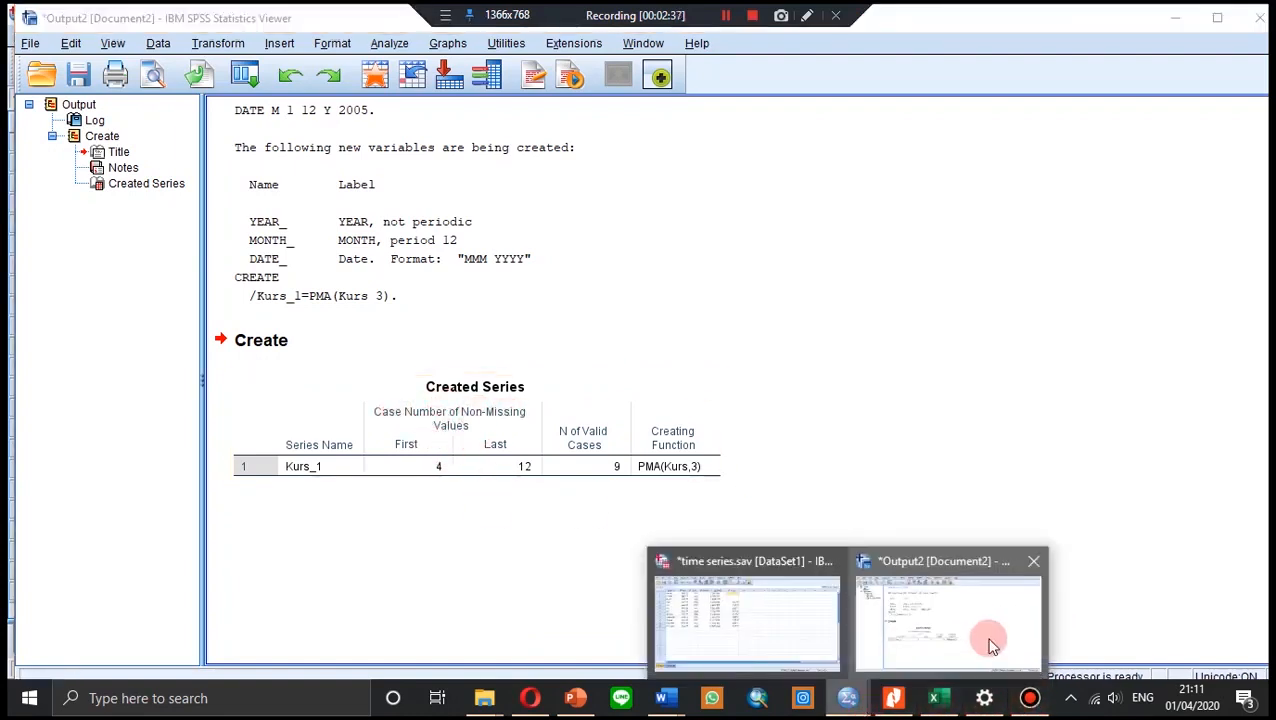
pyautogui.click(986, 640)
pyautogui.click(641, 541)
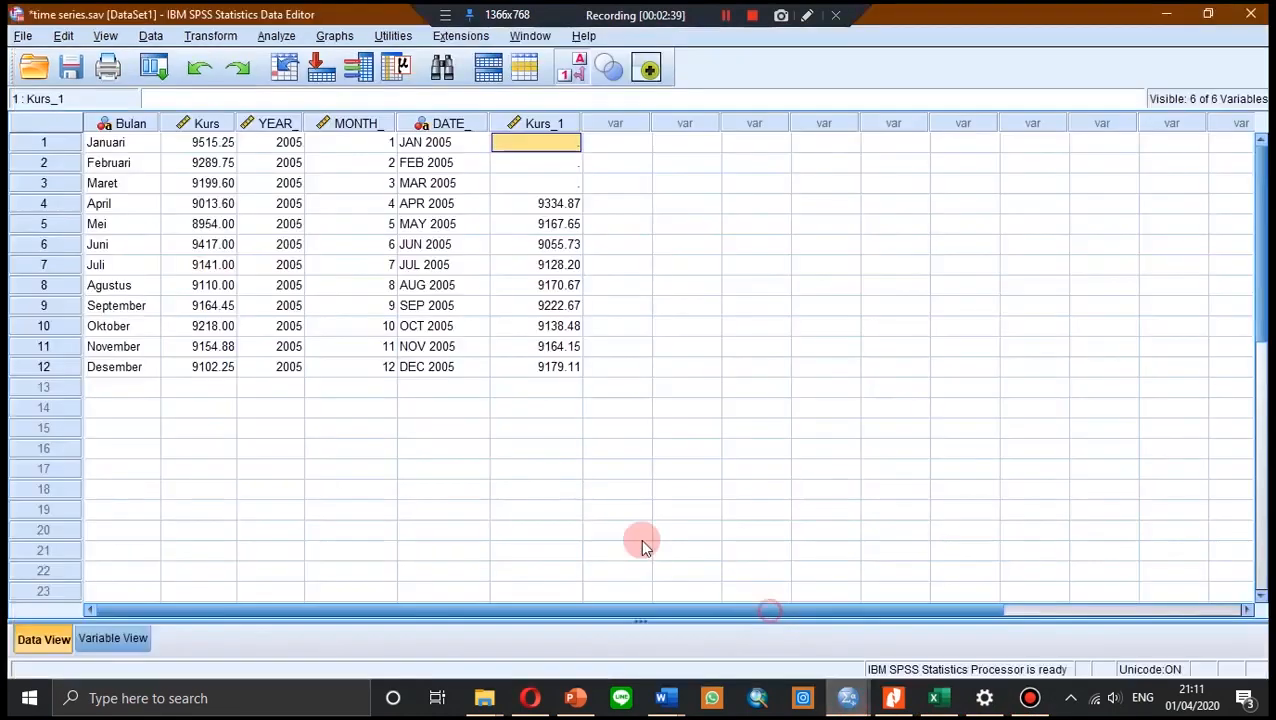
pyautogui.click(549, 206)
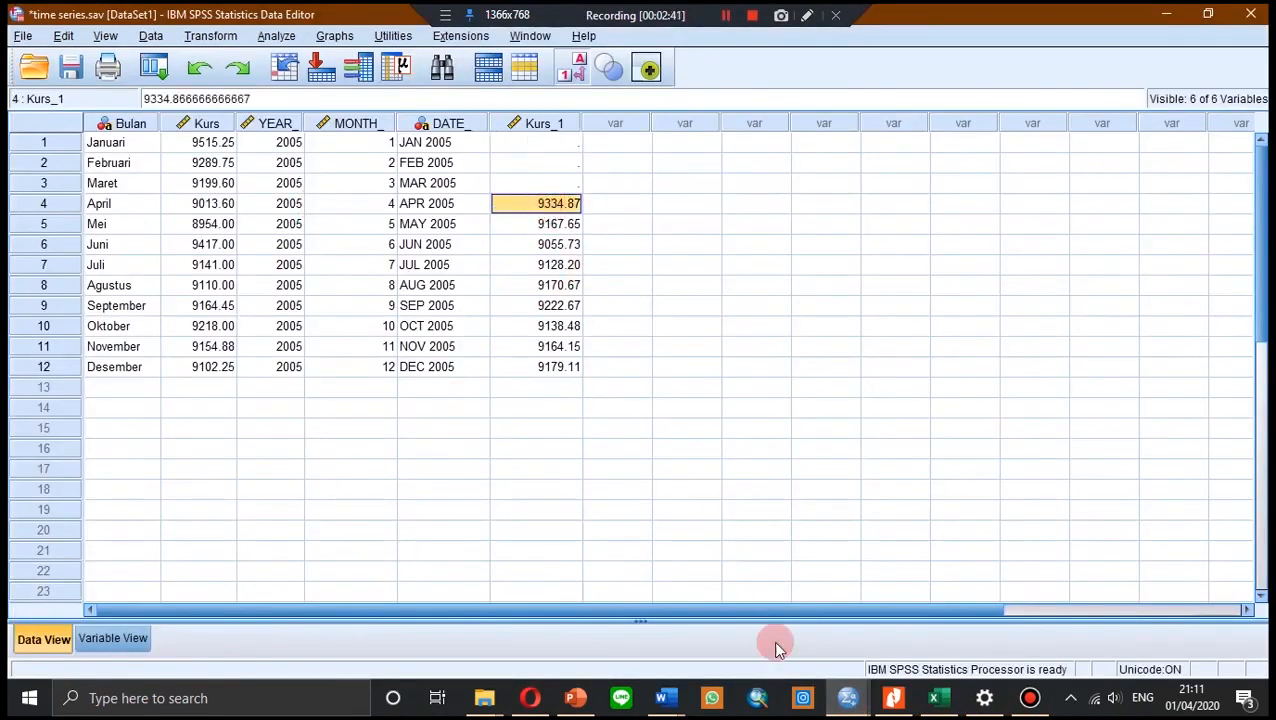
# - Compare the April to December values of Kurs_1 with the Created Series table in the output, returning to the data
pyautogui.click(848, 698)
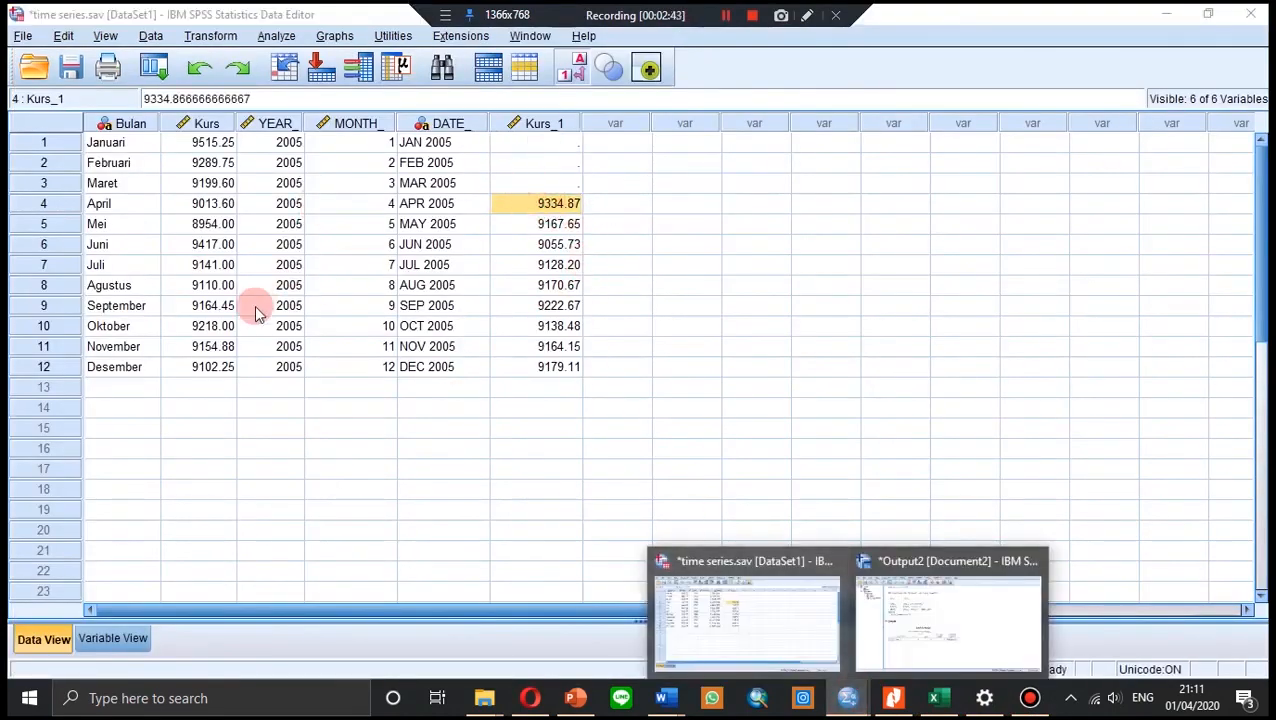
pyautogui.click(90, 205)
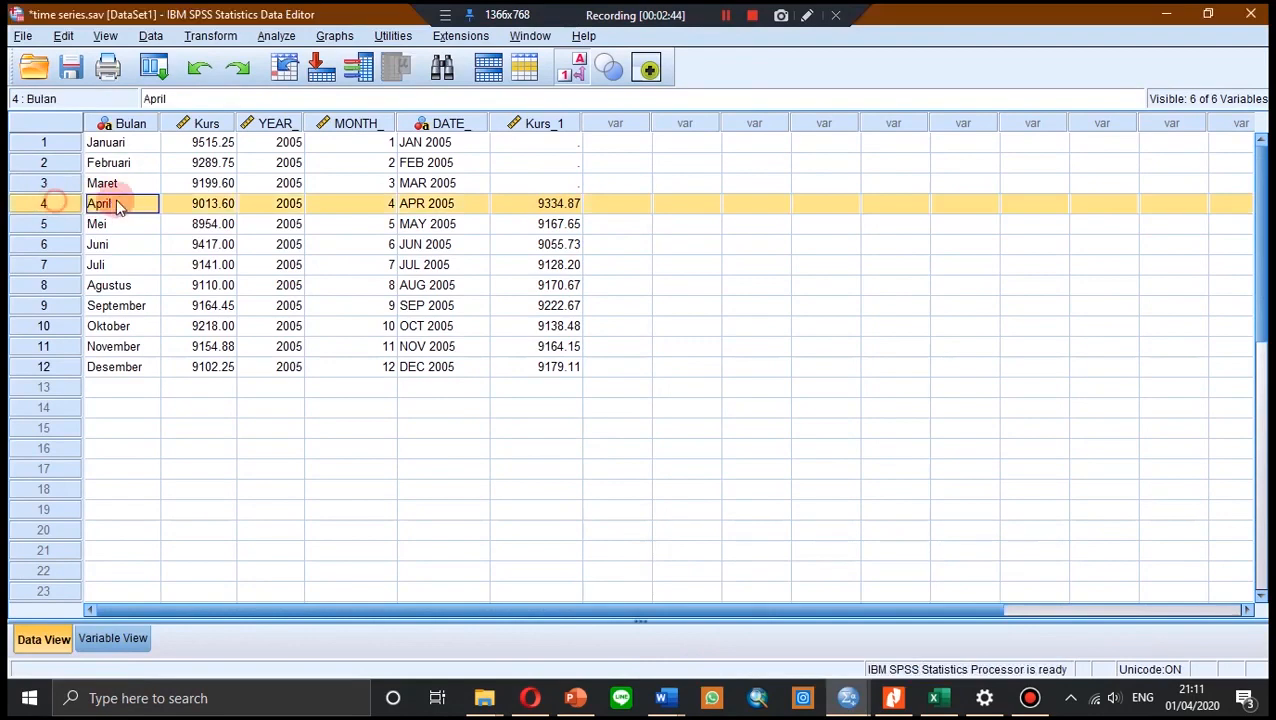
pyautogui.click(540, 210)
pyautogui.click(547, 370)
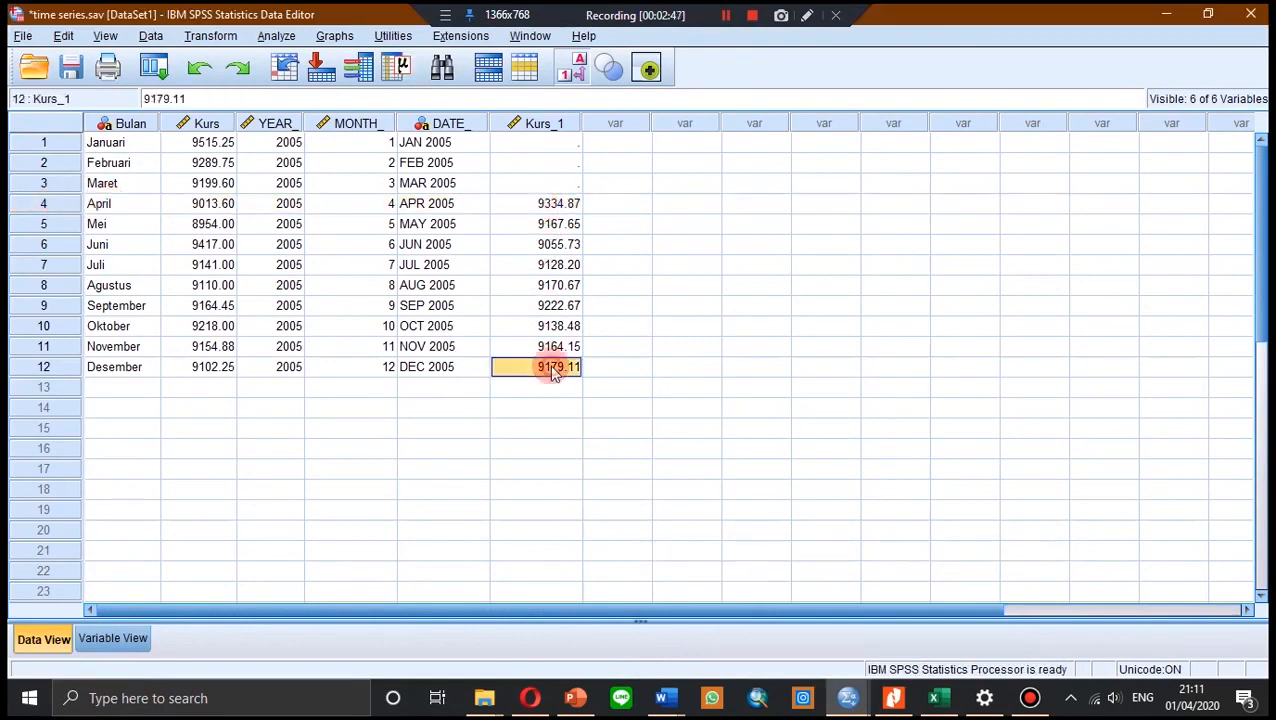
pyautogui.click(848, 698)
pyautogui.click(970, 645)
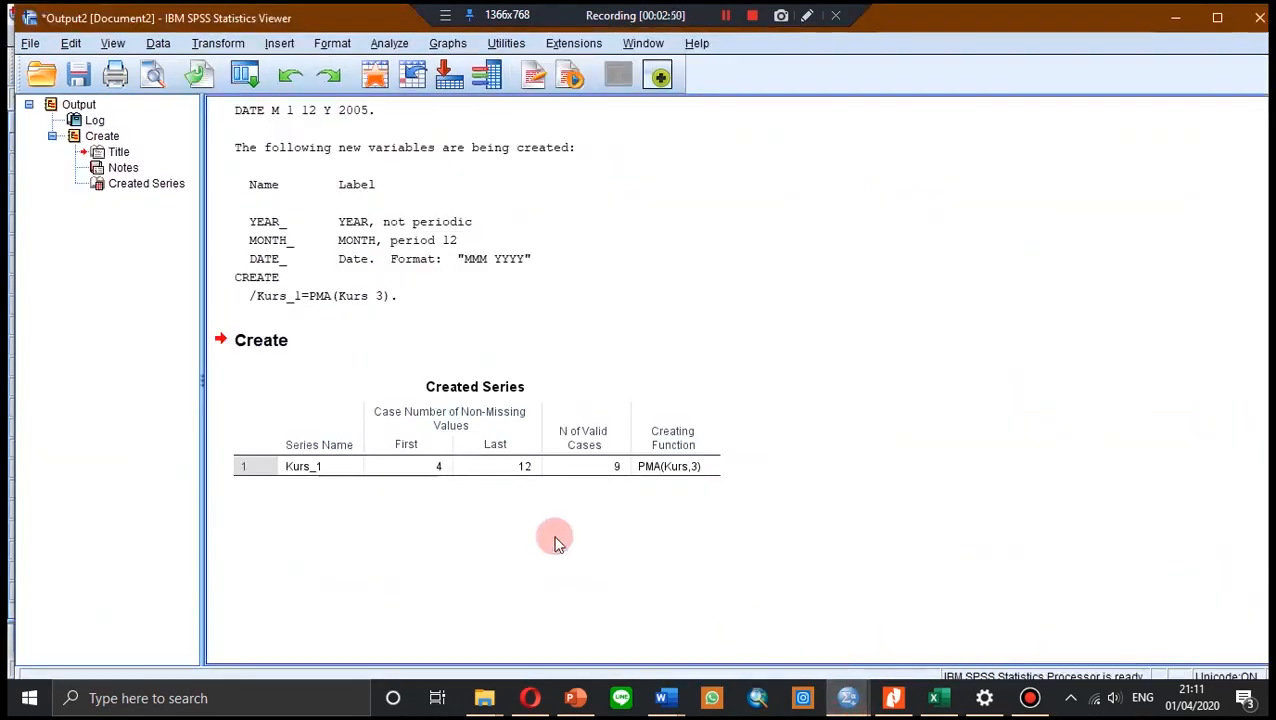
pyautogui.click(848, 698)
pyautogui.click(746, 630)
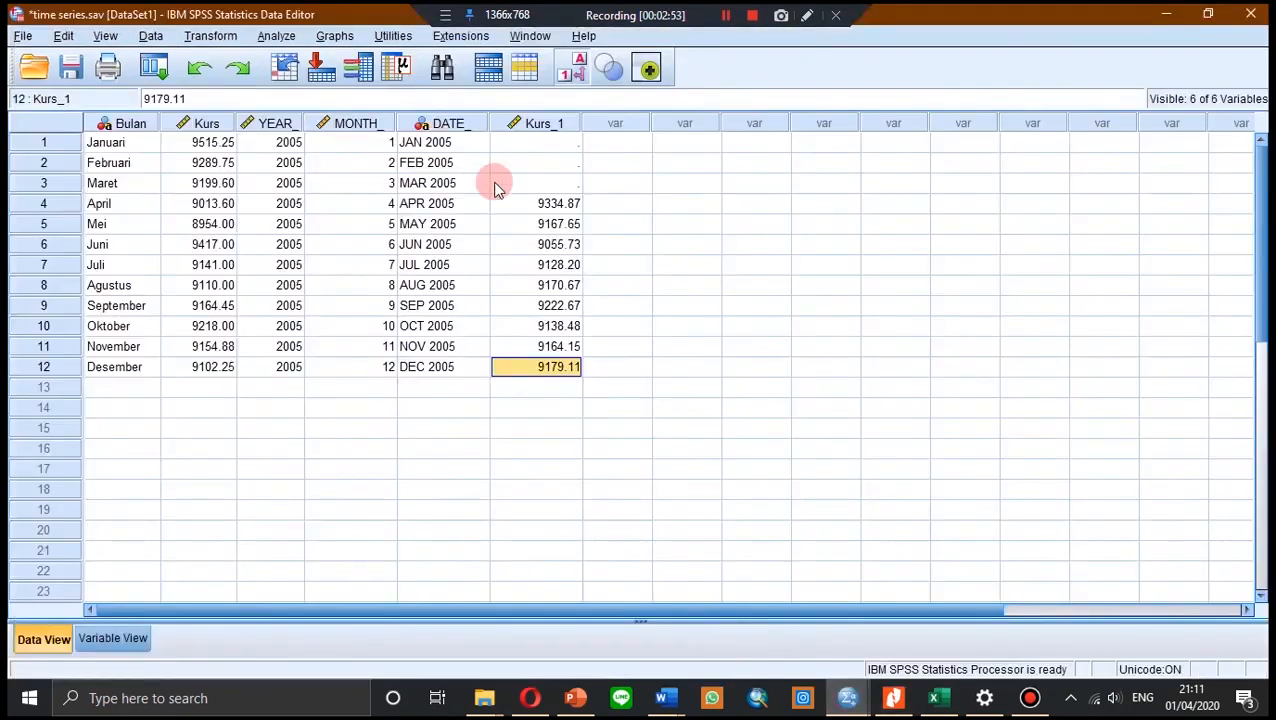
# - Examine April's Kurs_1 moving average against the January, February and March Kurs values, and inspect June's Kurs_1 value
pyautogui.click(552, 206)
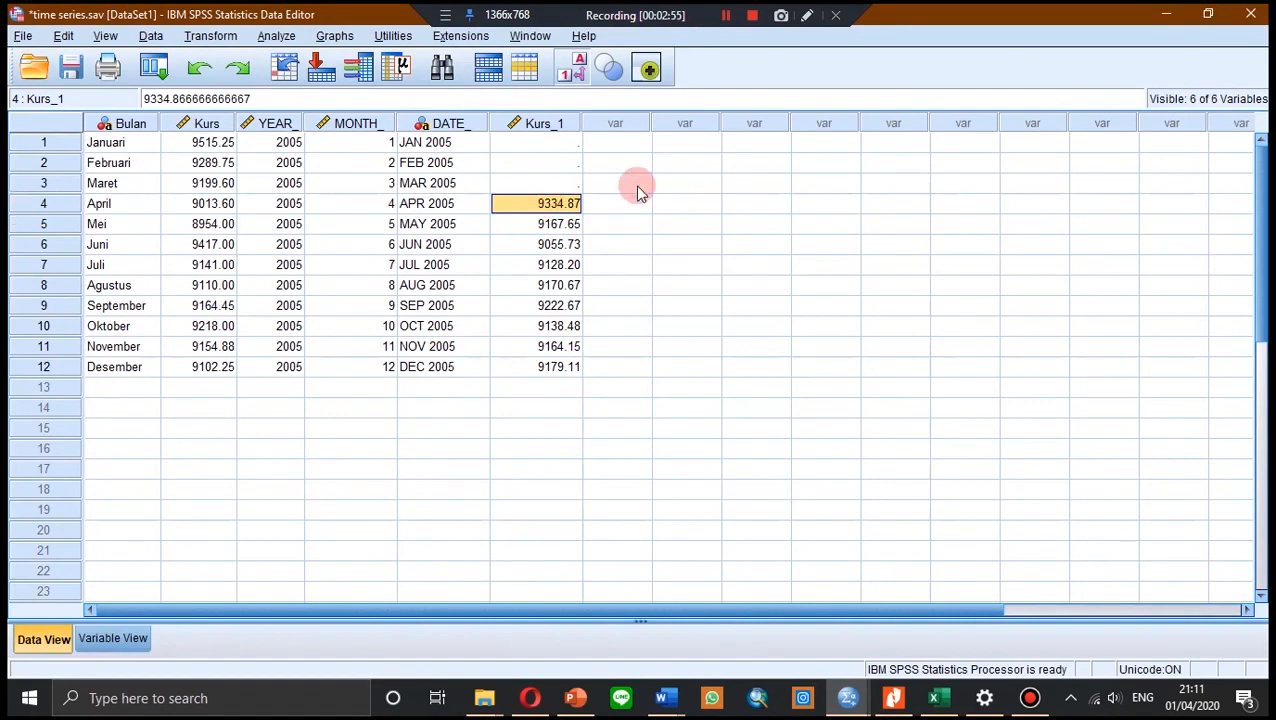
pyautogui.click(522, 206)
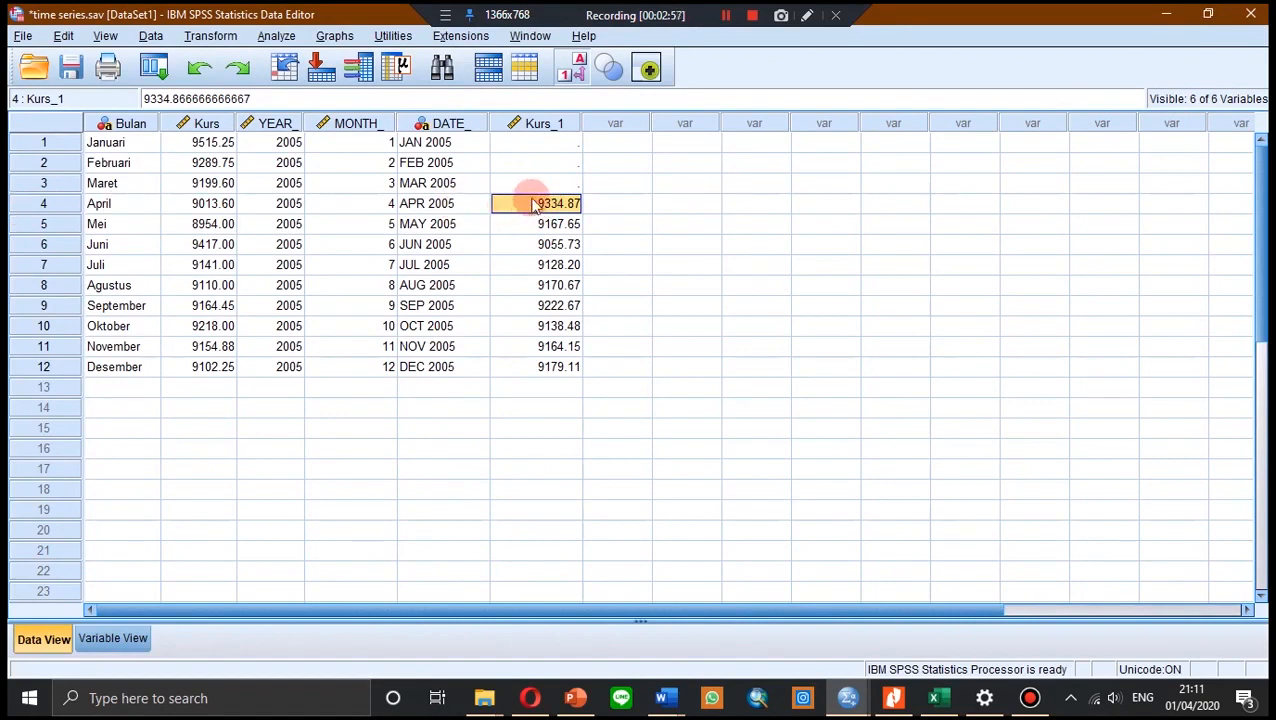
pyautogui.moveTo(557, 131)
pyautogui.click(213, 143)
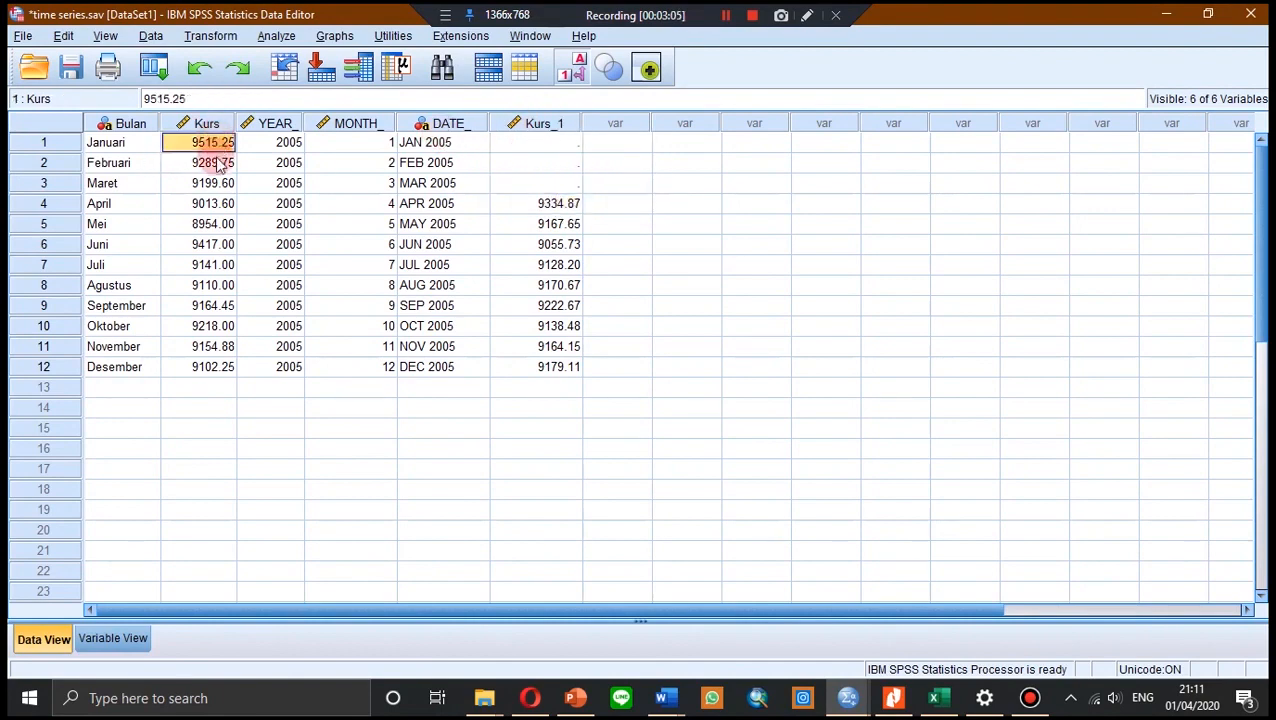
pyautogui.click(213, 163)
pyautogui.click(213, 183)
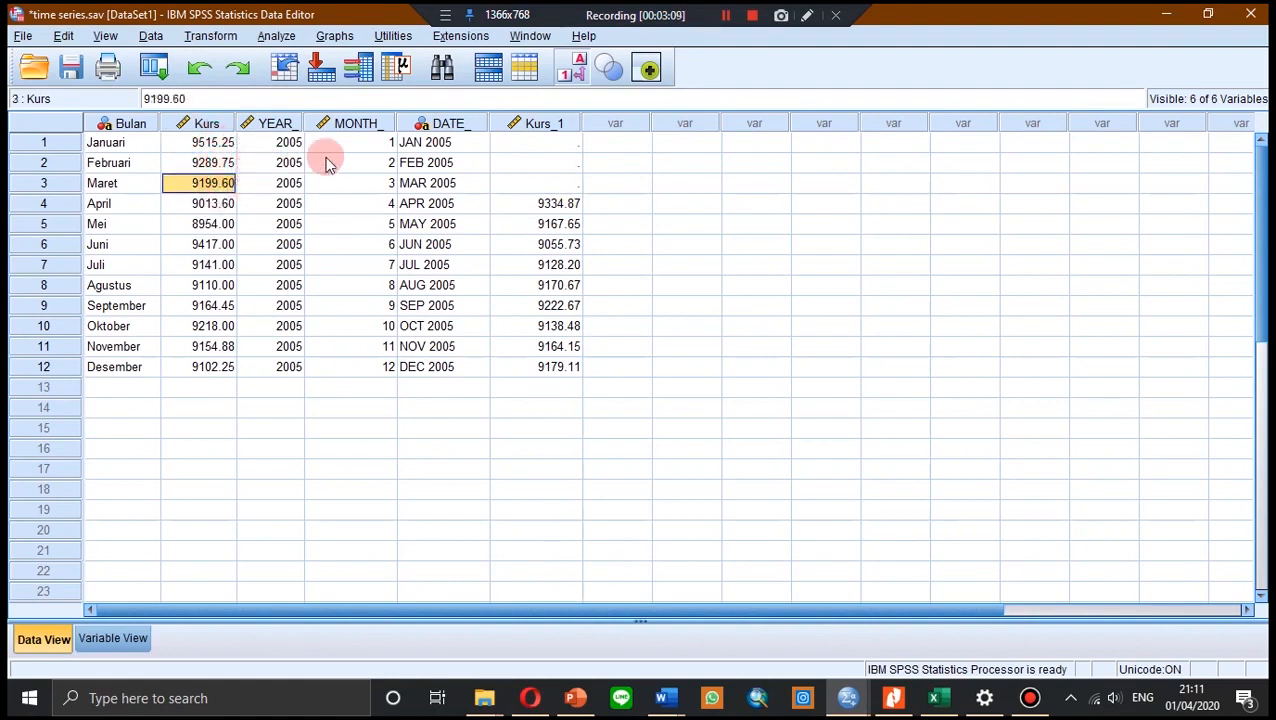
pyautogui.click(550, 203)
pyautogui.click(547, 203)
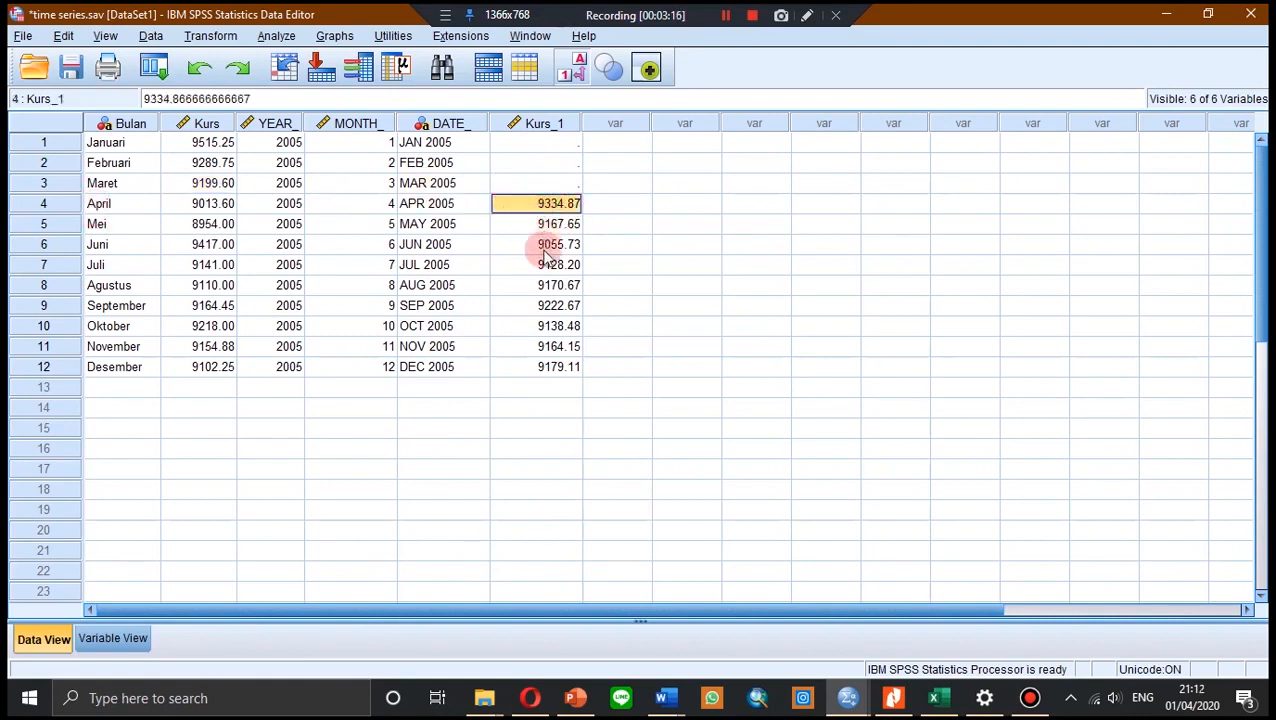
pyautogui.click(553, 120)
pyautogui.click(545, 244)
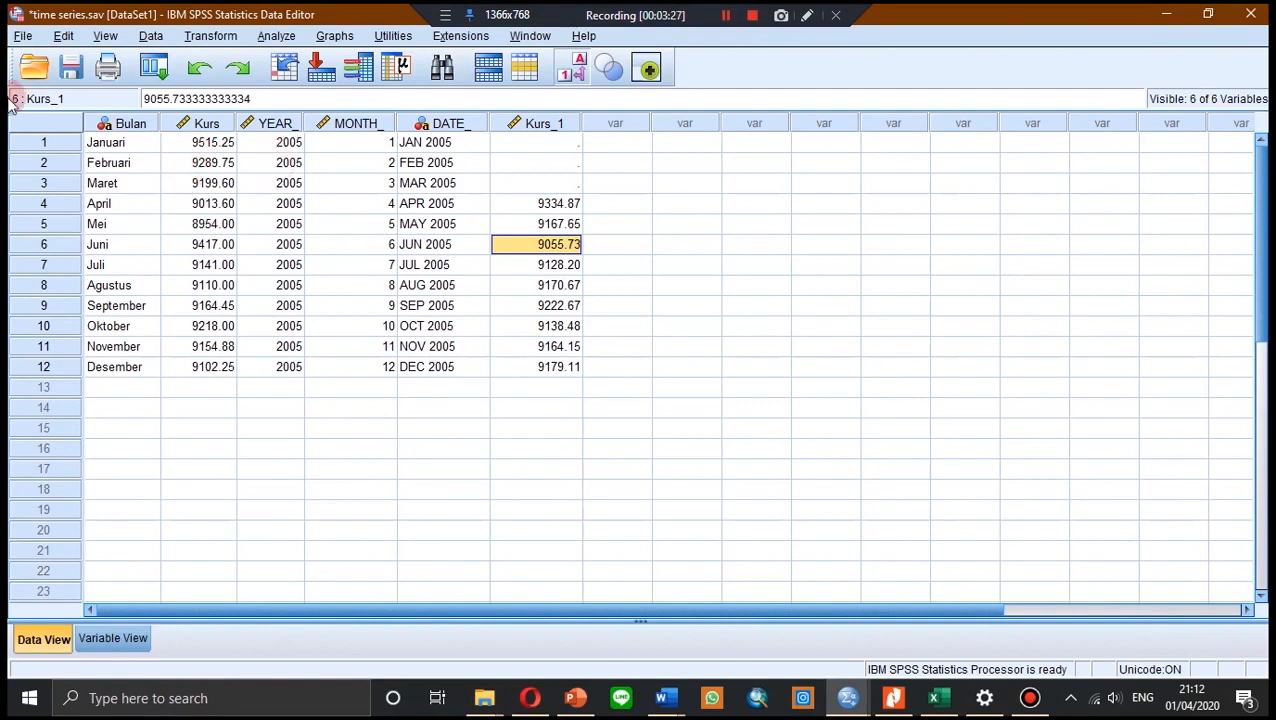
# - In Create Time Series, replace the existing Kurs series with a new one based on Kurs_1, using Prior moving average
pyautogui.click(214, 38)
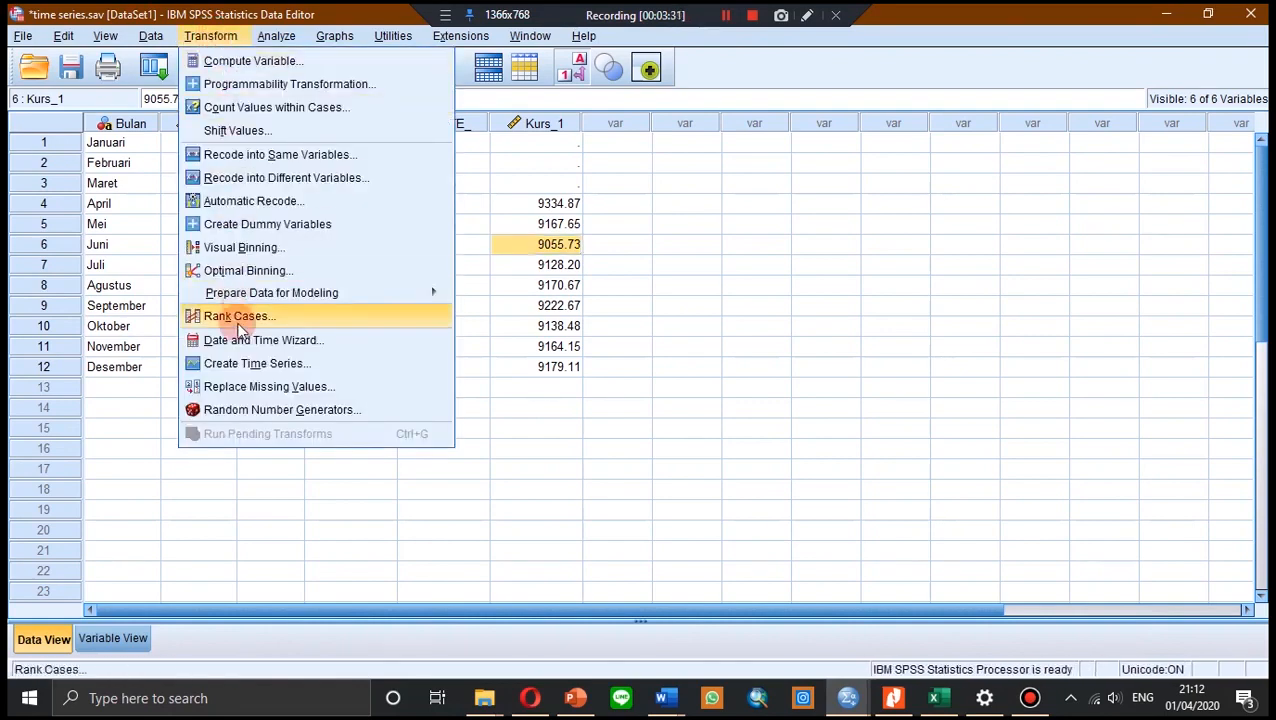
pyautogui.click(365, 368)
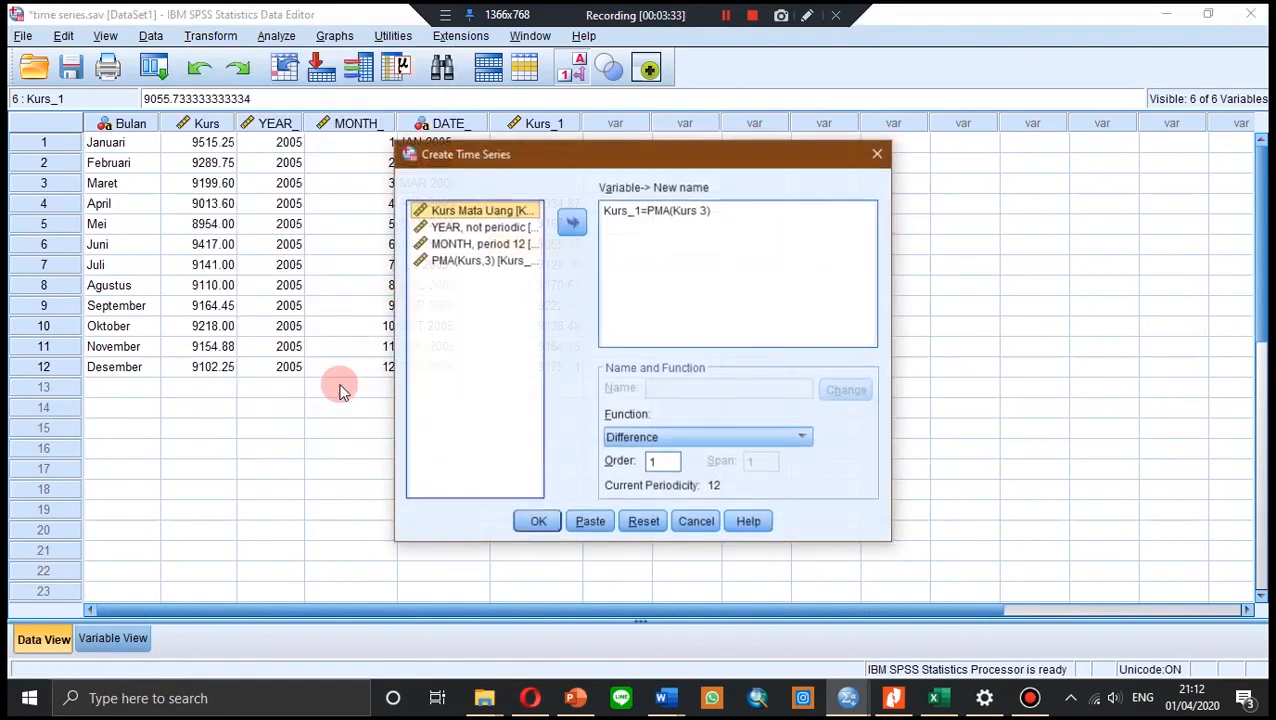
pyautogui.click(677, 212)
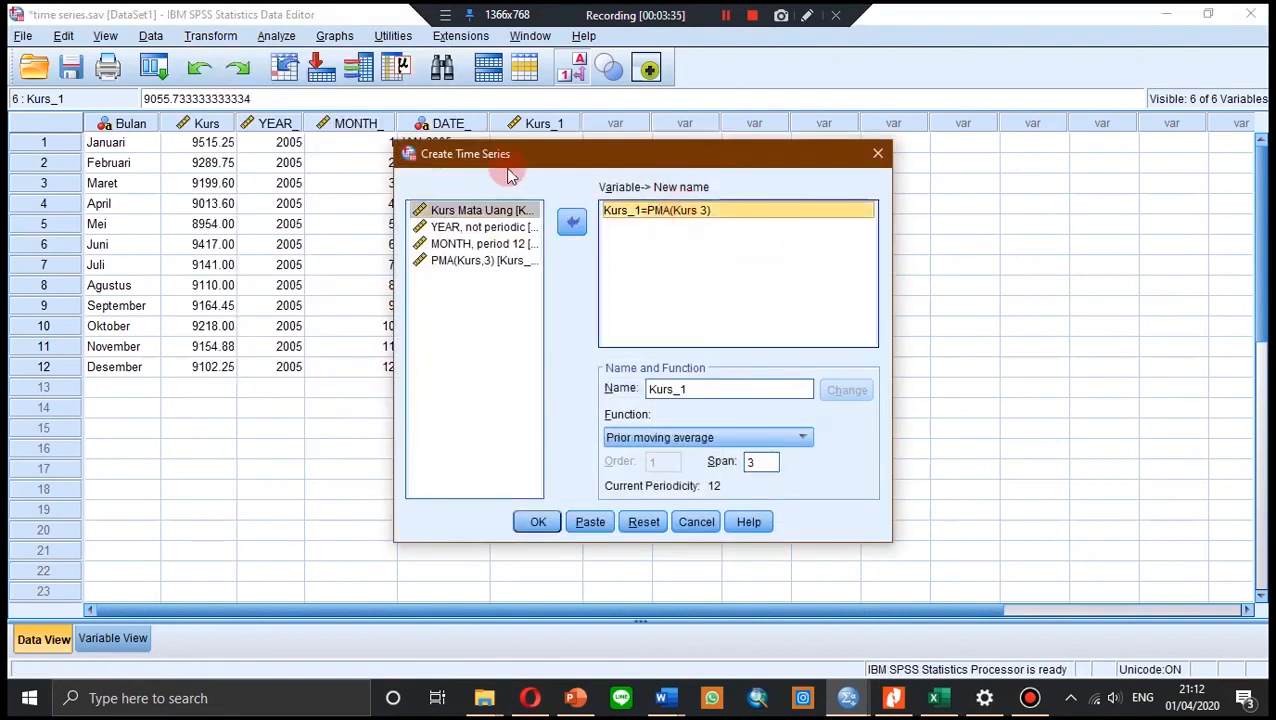
pyautogui.click(572, 222)
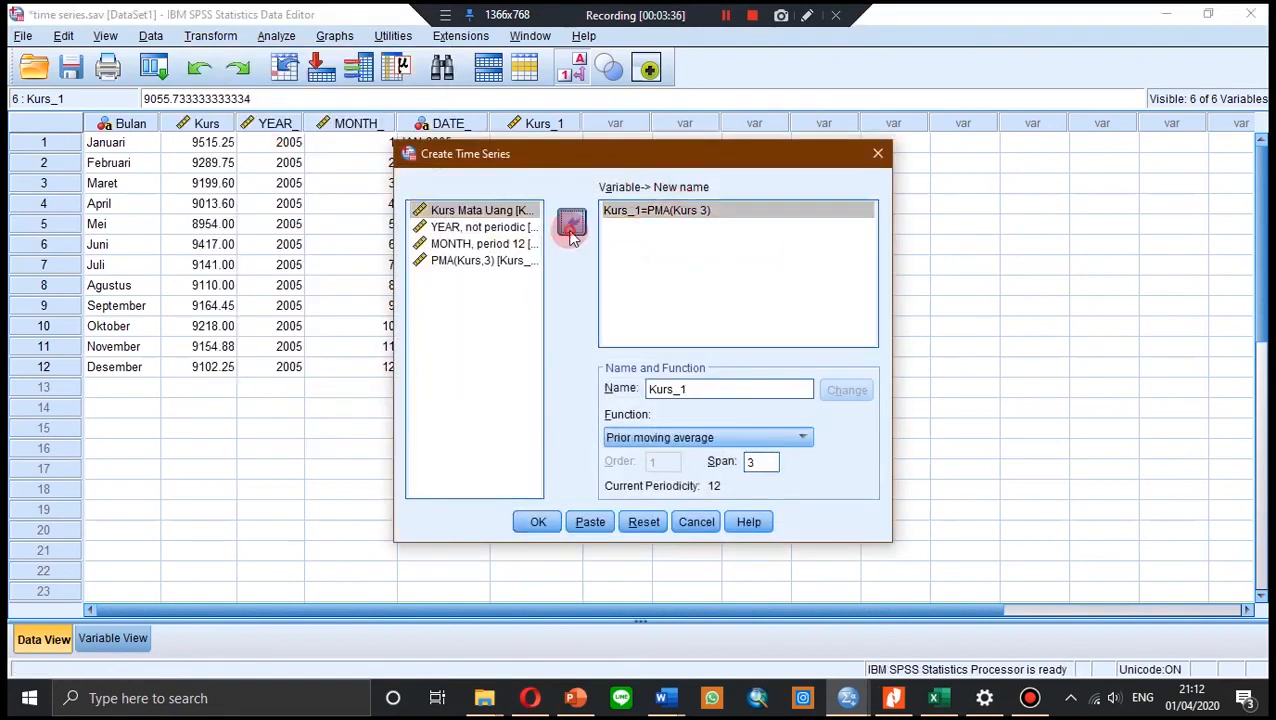
pyautogui.click(490, 262)
pyautogui.click(572, 222)
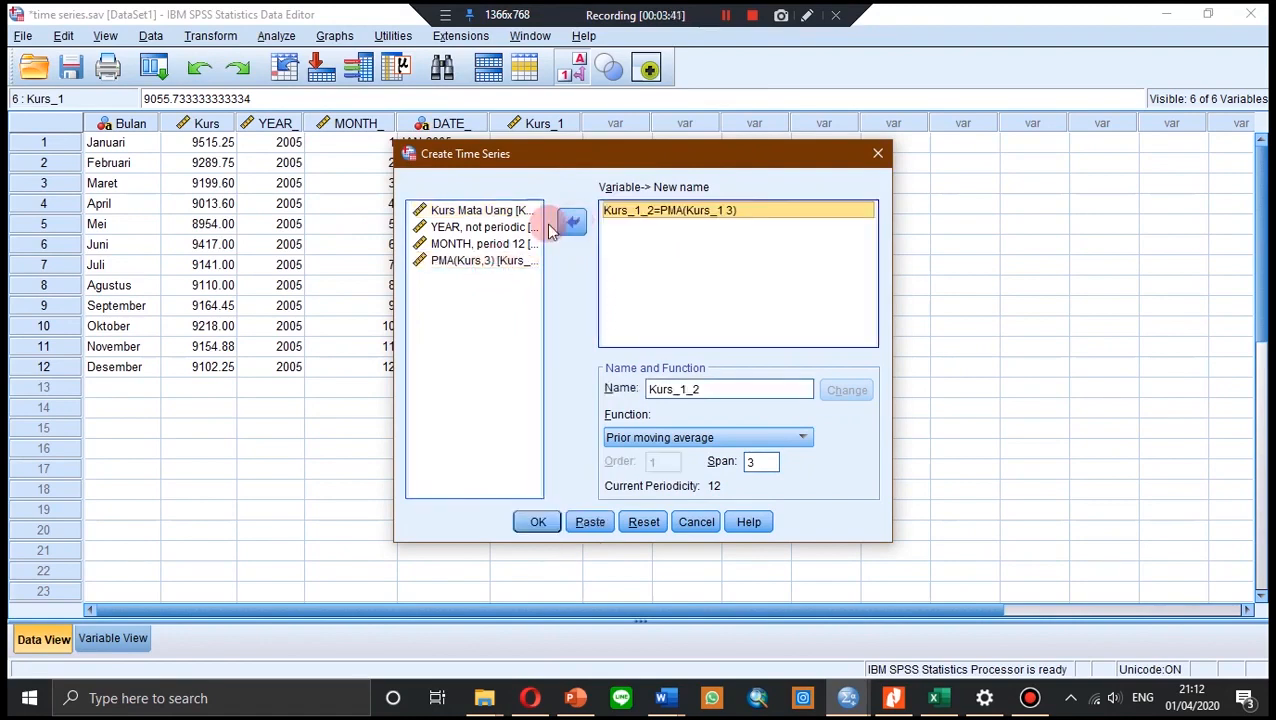
# - Set the span of the Kurs_1_2 series to 2, apply the change and create the series
pyautogui.click(763, 462)
pyautogui.write('2')
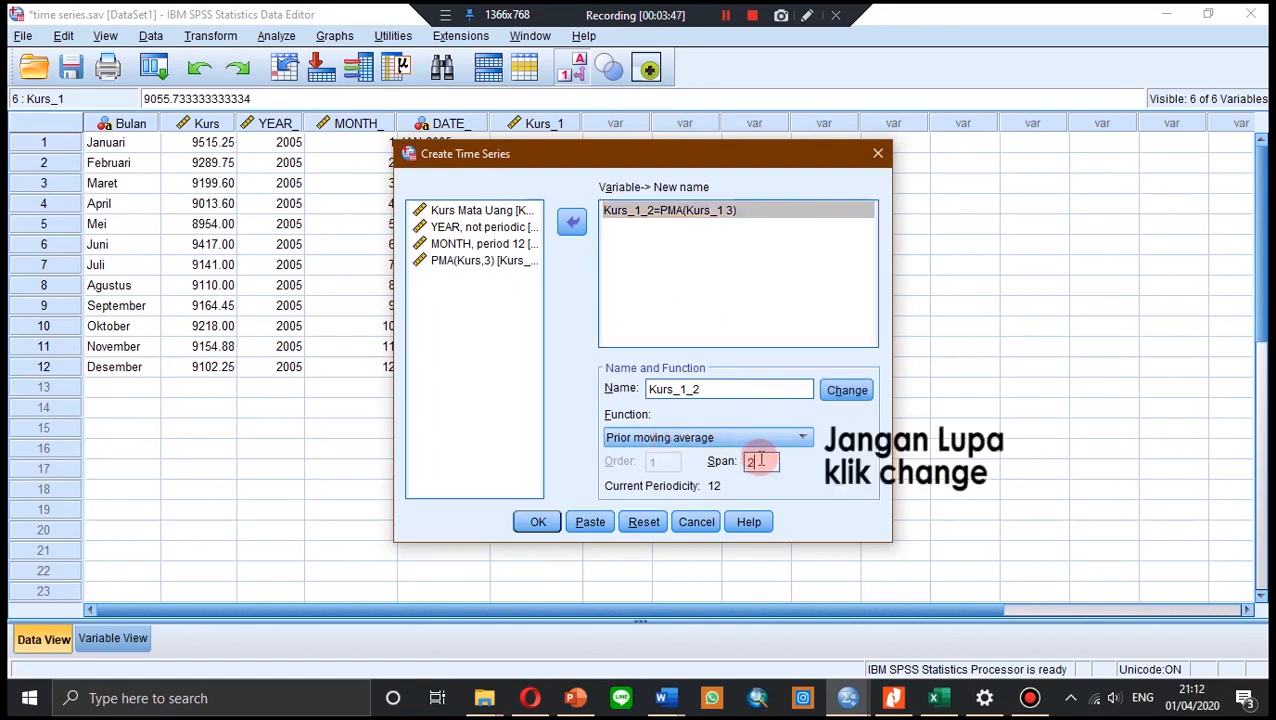
pyautogui.click(847, 390)
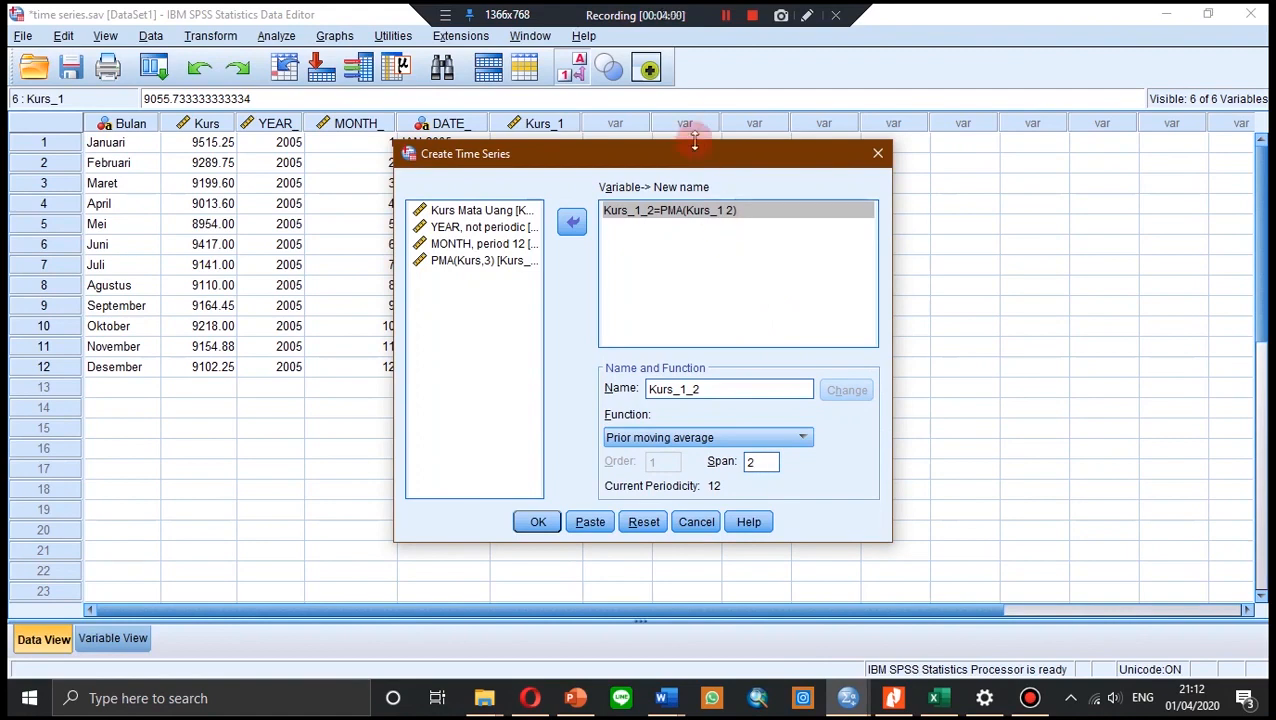
pyautogui.click(536, 523)
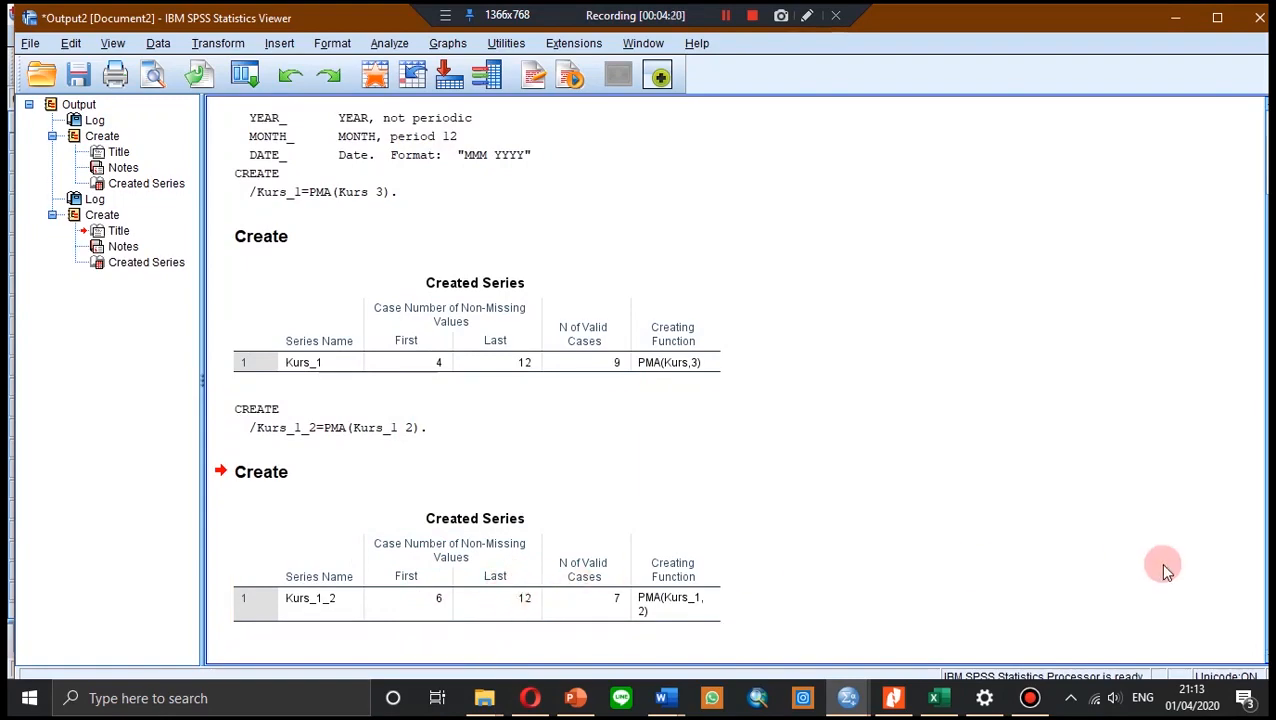
# - Return to the time series.sav data and review the Bulan, Kurs, Kurs_1 and Kurs_1_2 columns
pyautogui.click(890, 705)
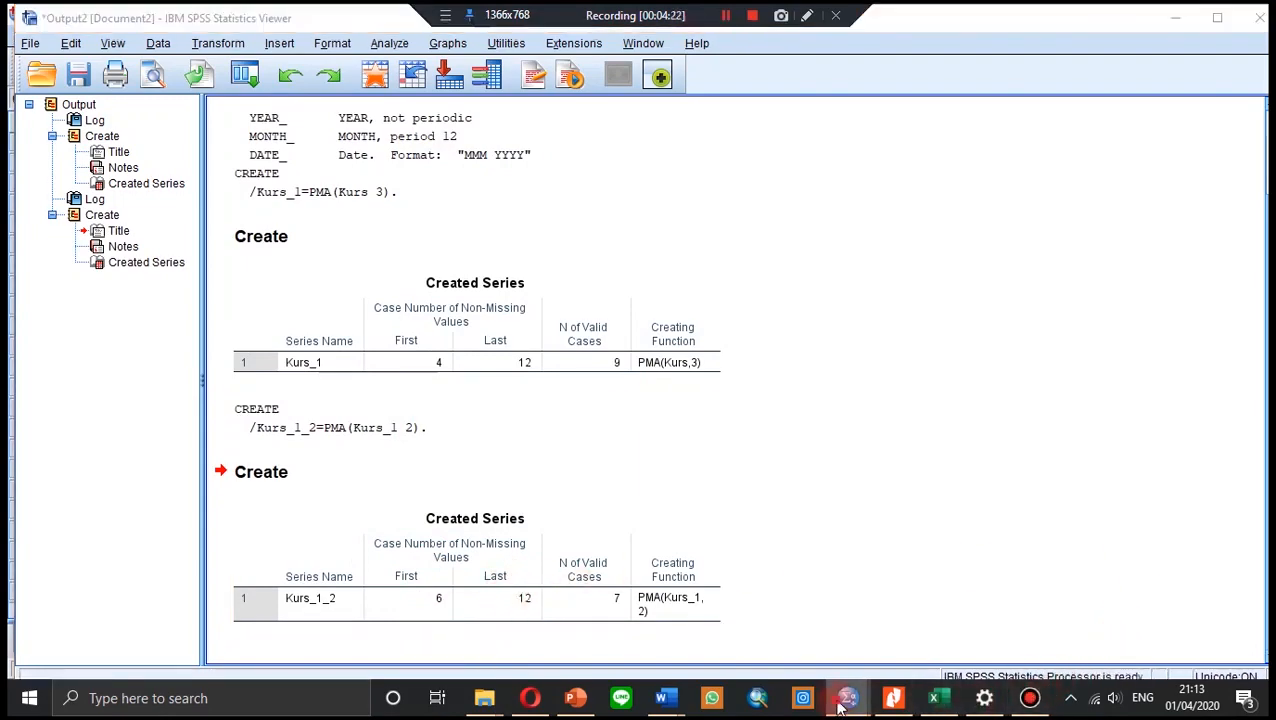
pyautogui.click(692, 642)
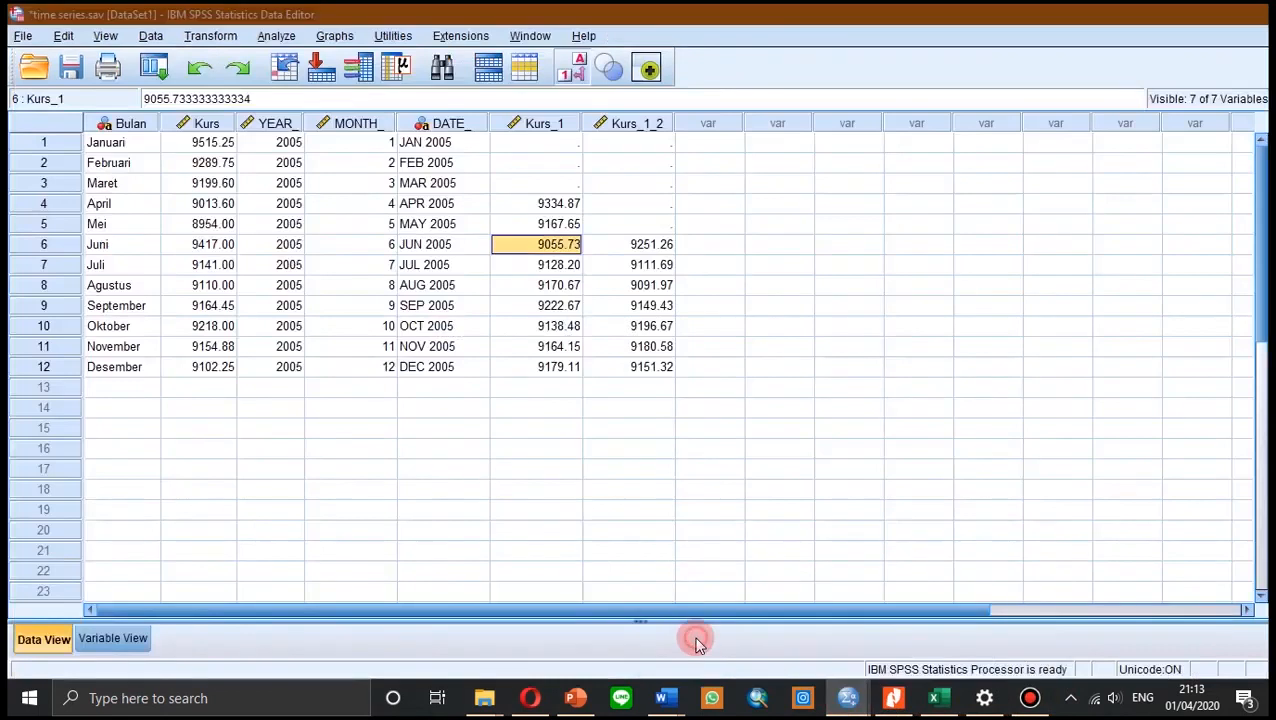
pyautogui.click(641, 250)
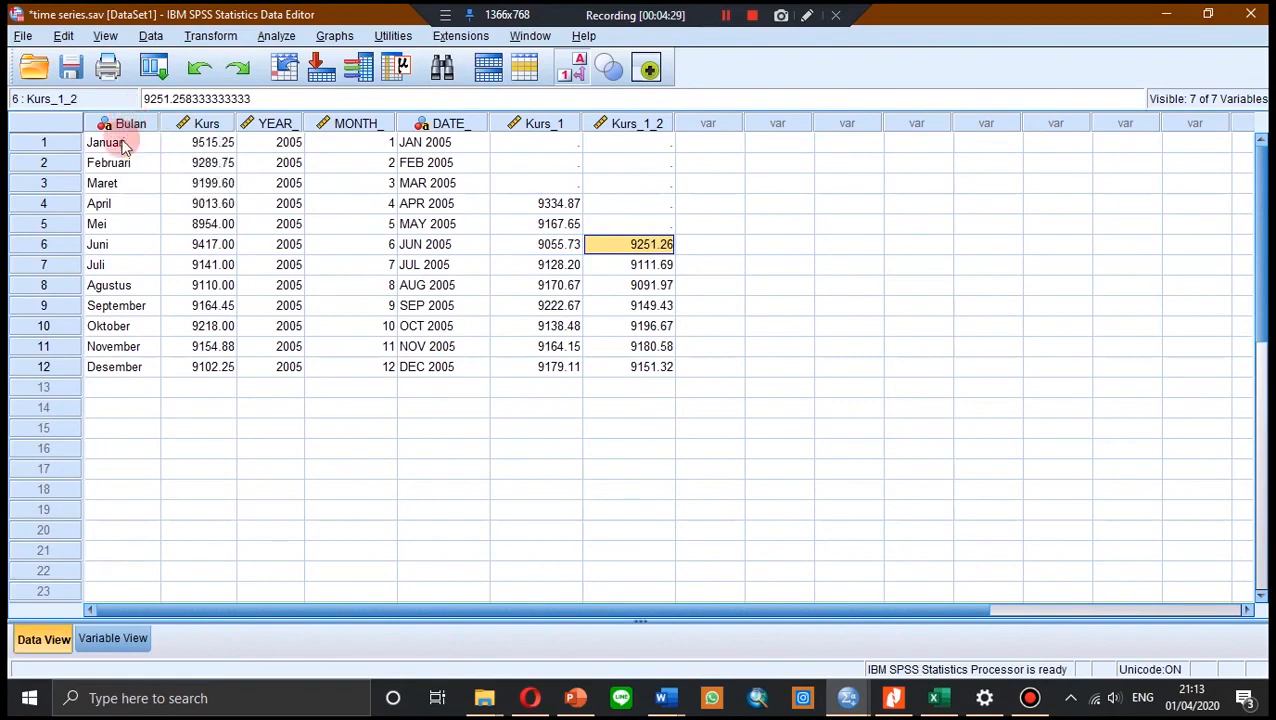
pyautogui.click(146, 121)
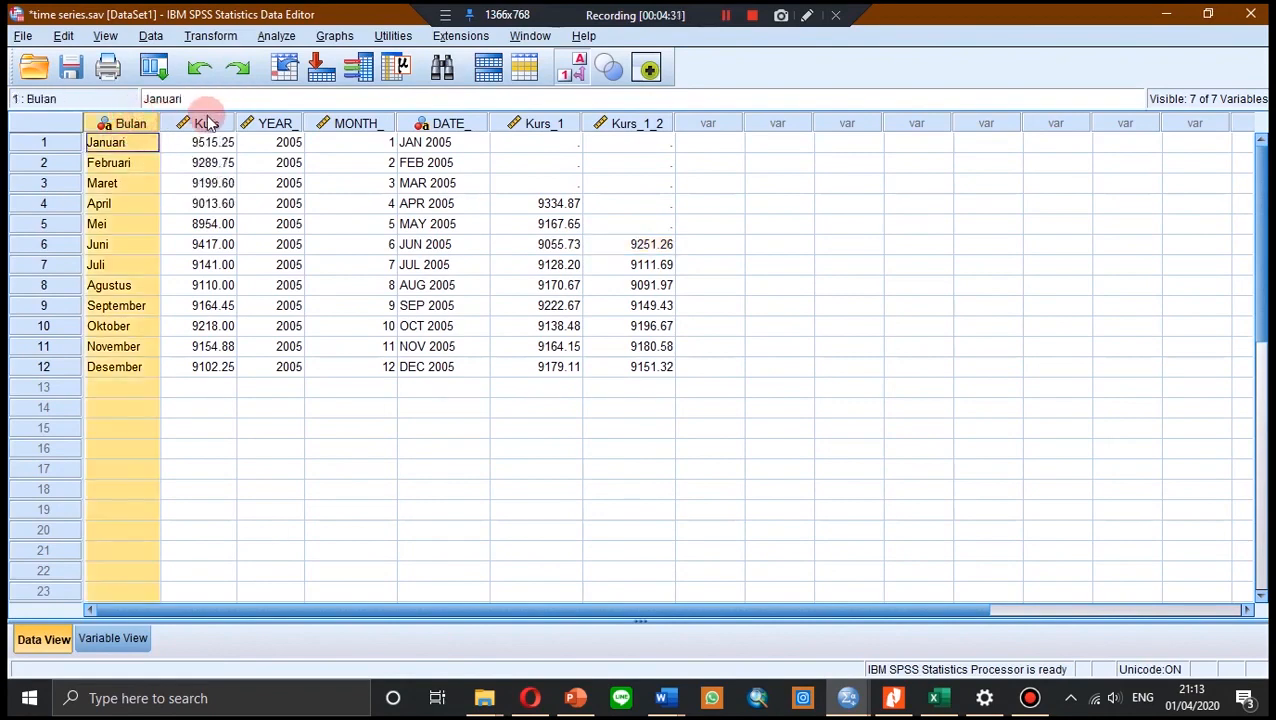
pyautogui.click(207, 122)
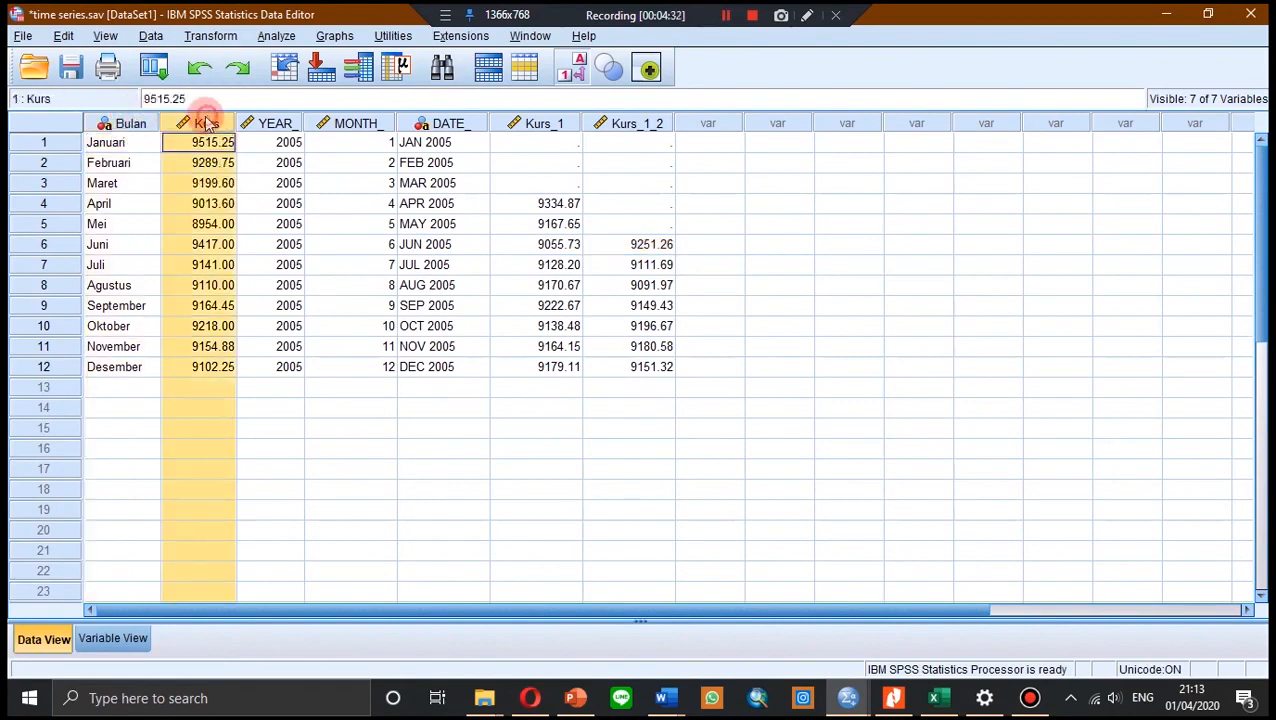
pyautogui.click(546, 124)
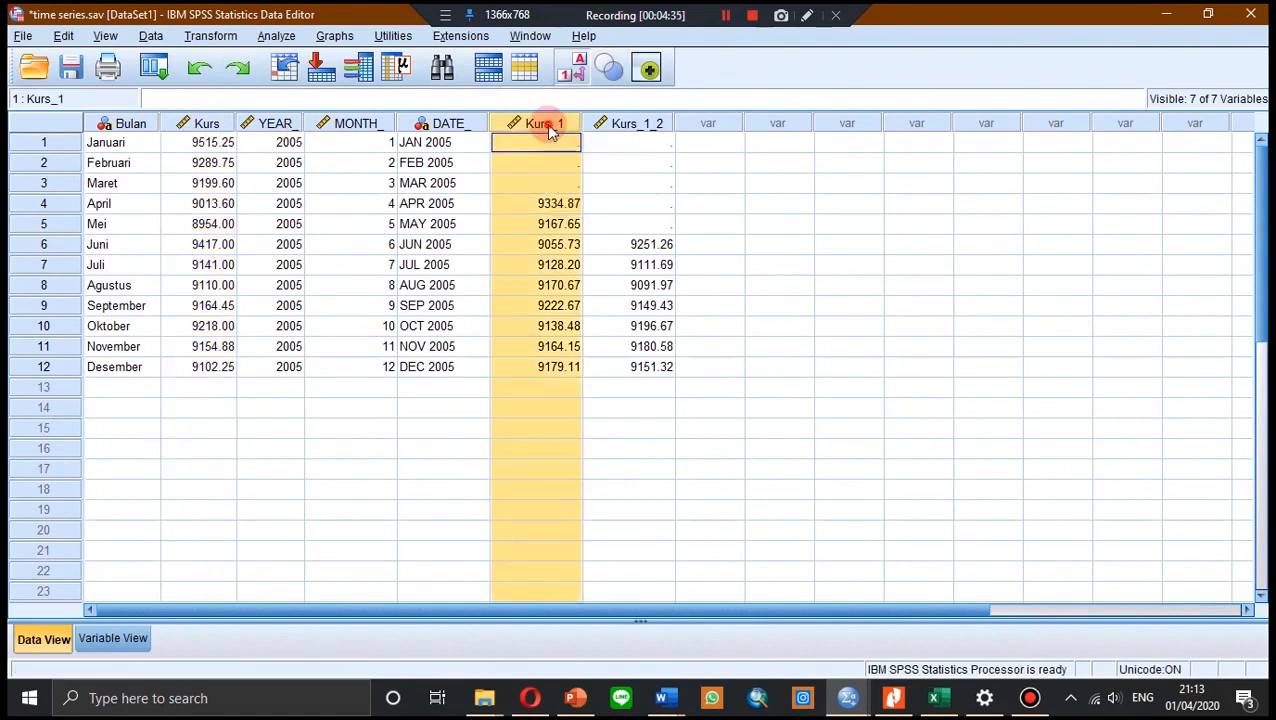
pyautogui.click(638, 124)
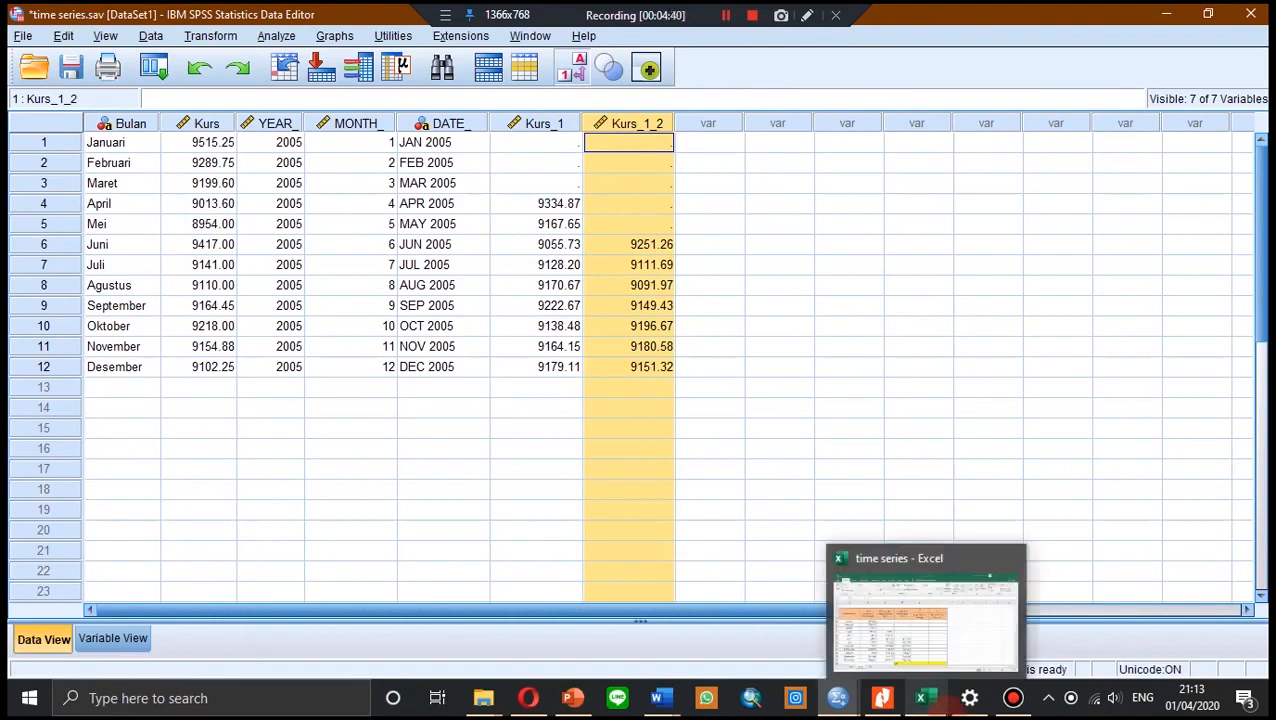
# - Switch to the time series workbook in Excel and look over the moving average table on Sheet2
pyautogui.click(921, 698)
pyautogui.scroll(-1, 362, 338)
pyautogui.scroll(1, 362, 338)
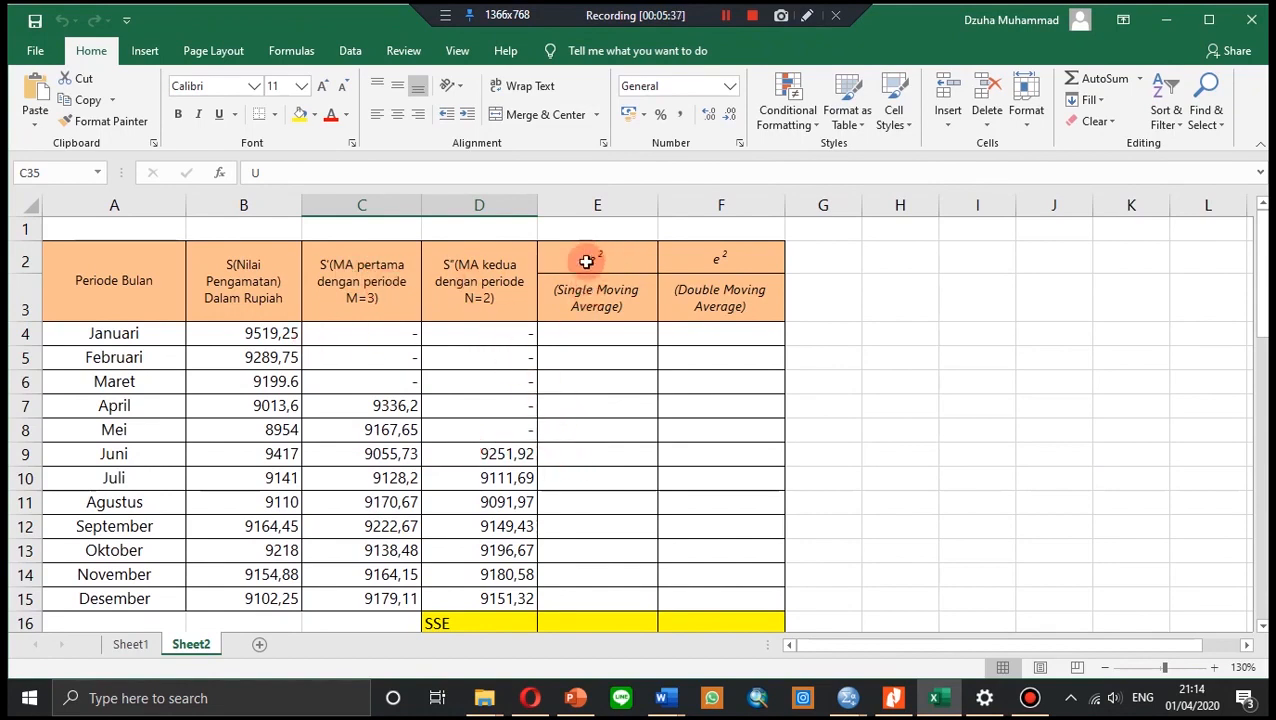
# - Calculate April's squared single moving average error in cell E7 with the formula =(B7-C7)^2
pyautogui.click(581, 406)
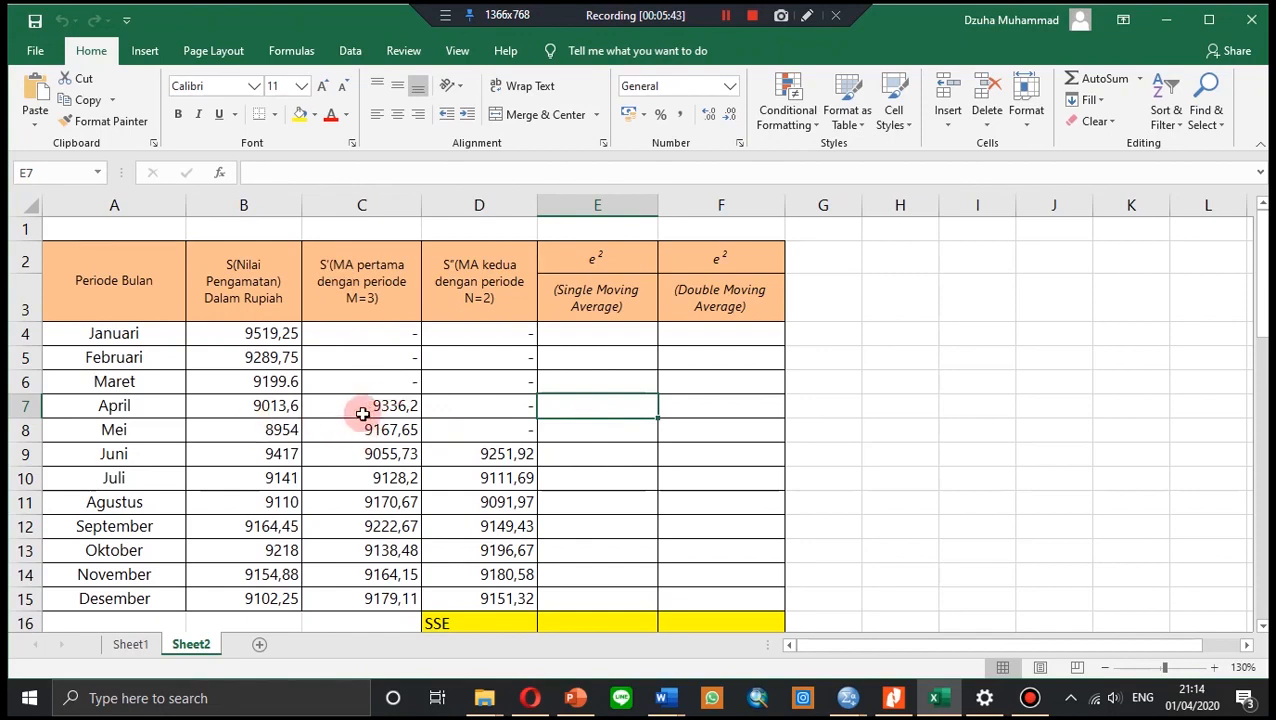
pyautogui.click(402, 406)
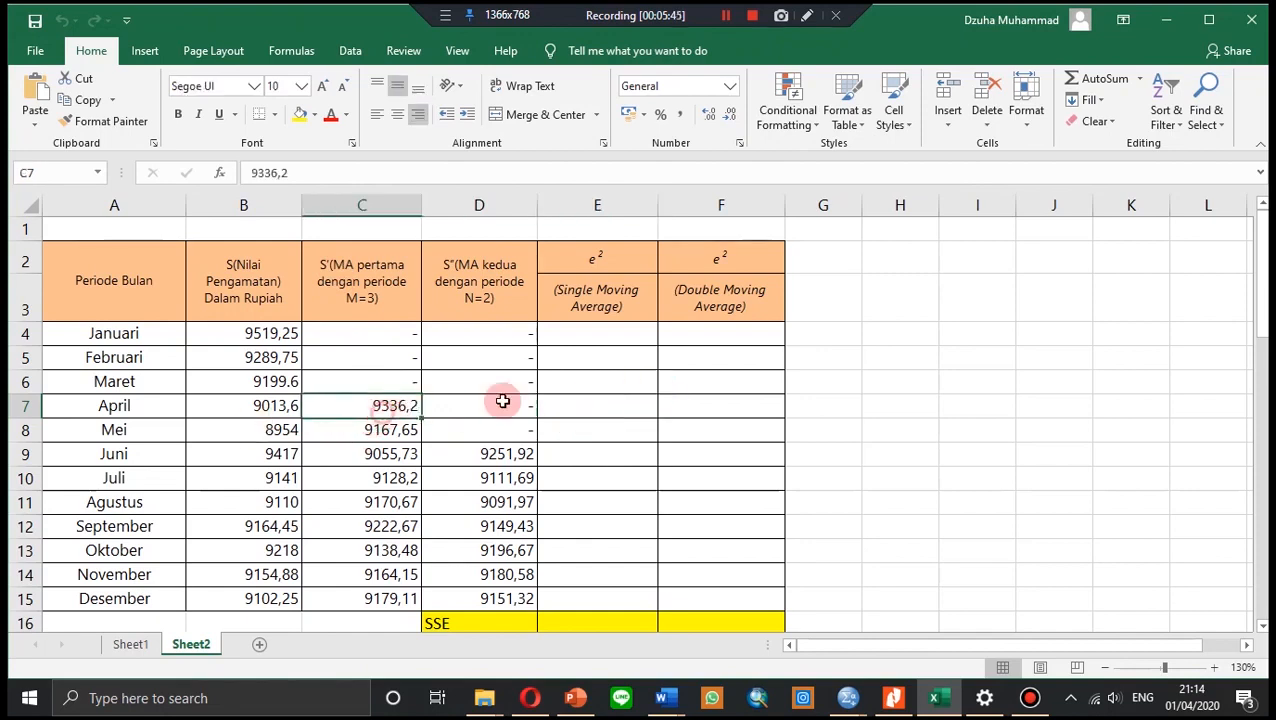
pyautogui.click(578, 411)
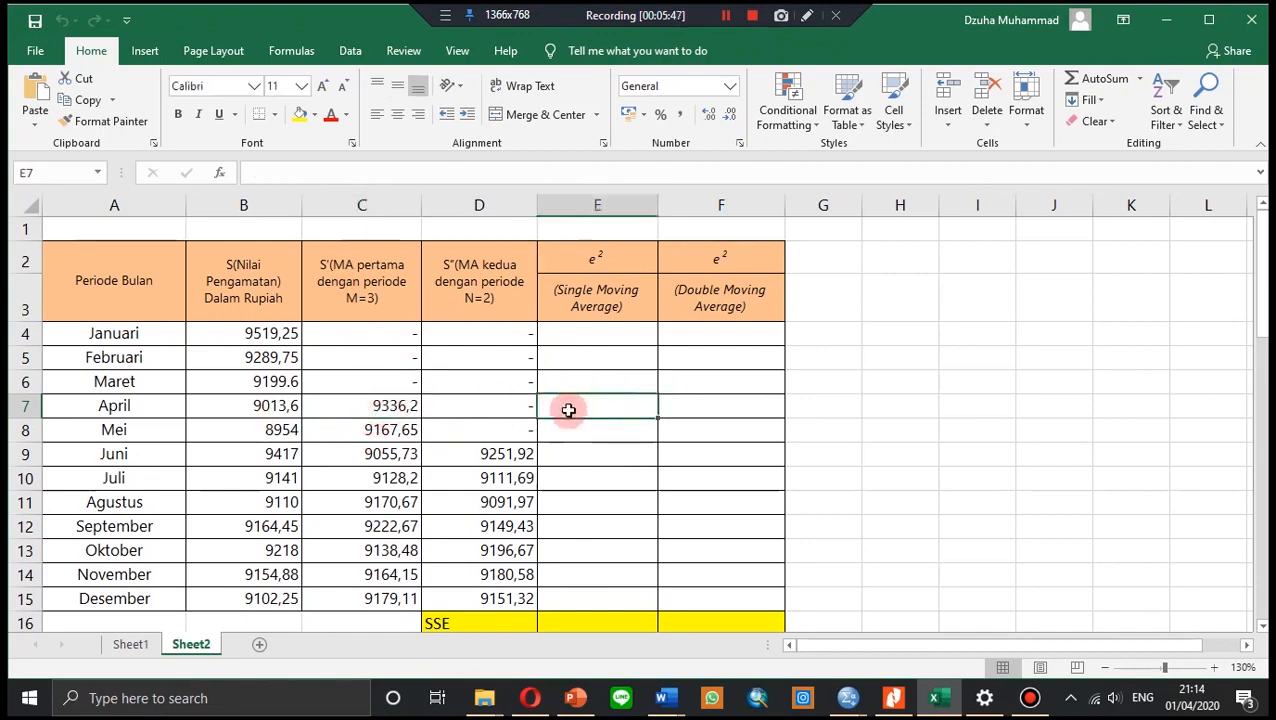
pyautogui.click(395, 171)
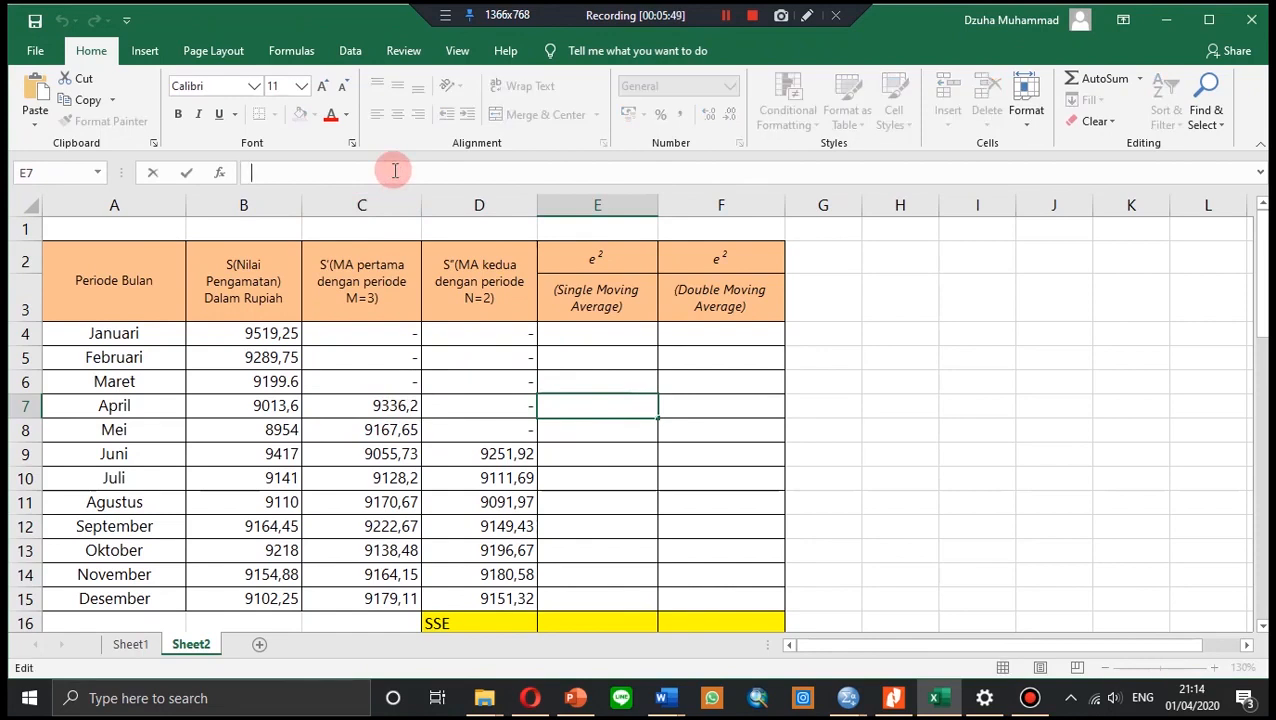
pyautogui.write('=')
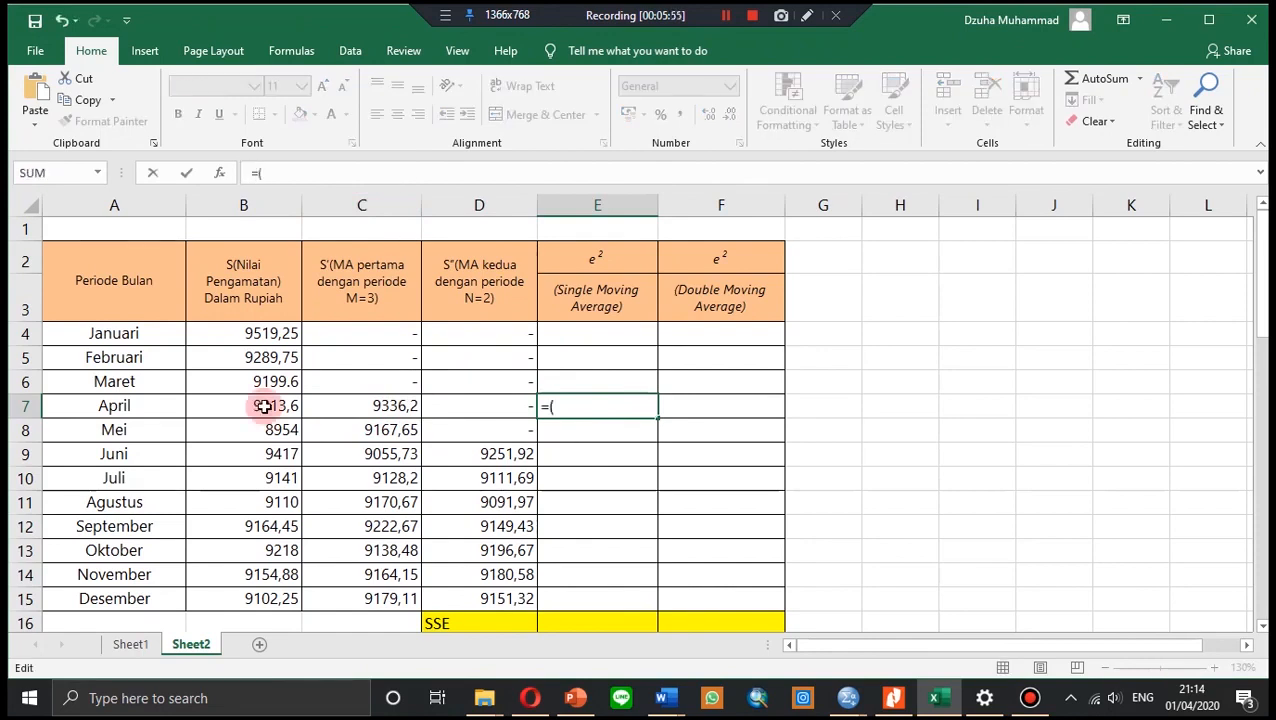
pyautogui.write('(')
pyautogui.click(273, 405)
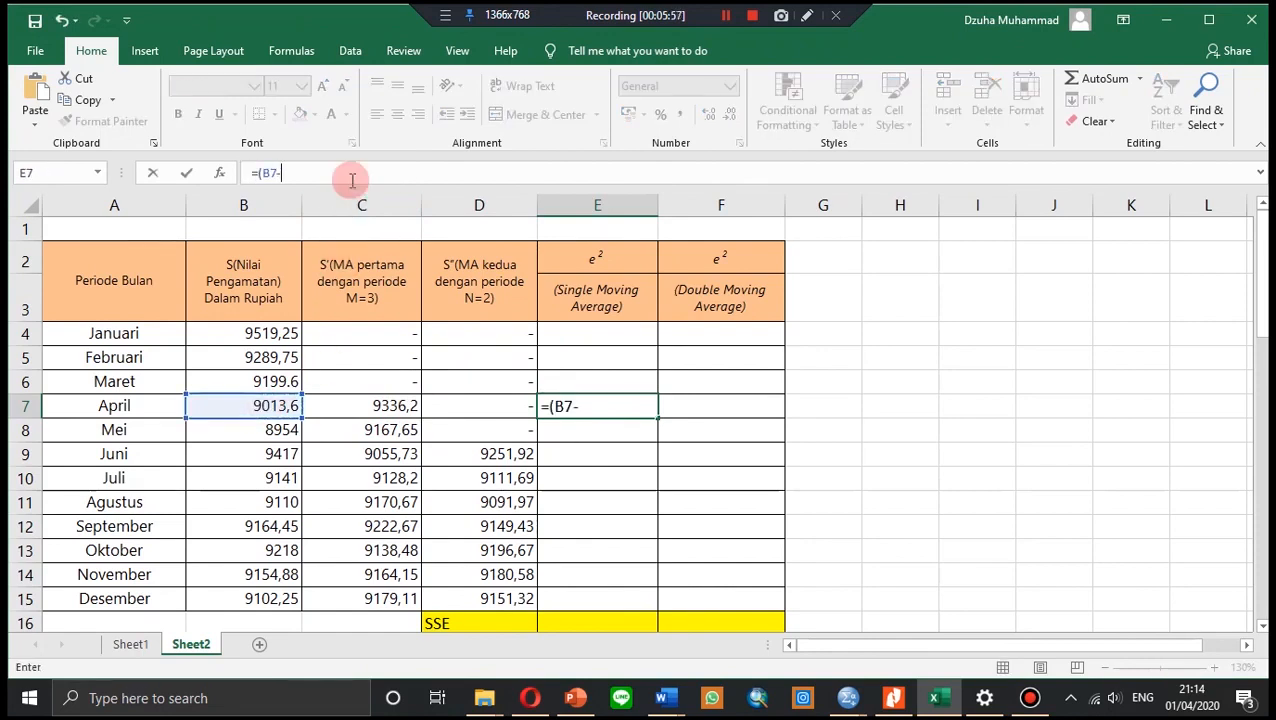
pyautogui.click(399, 408)
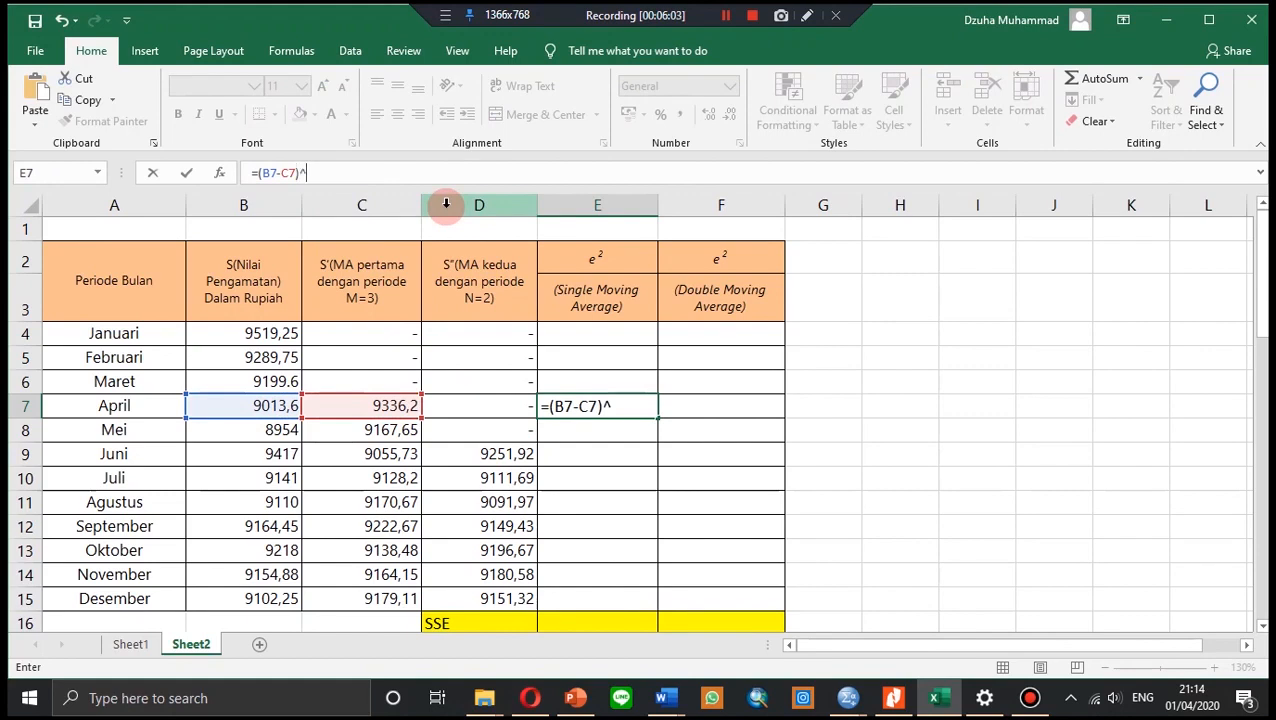
pyautogui.press('Return')
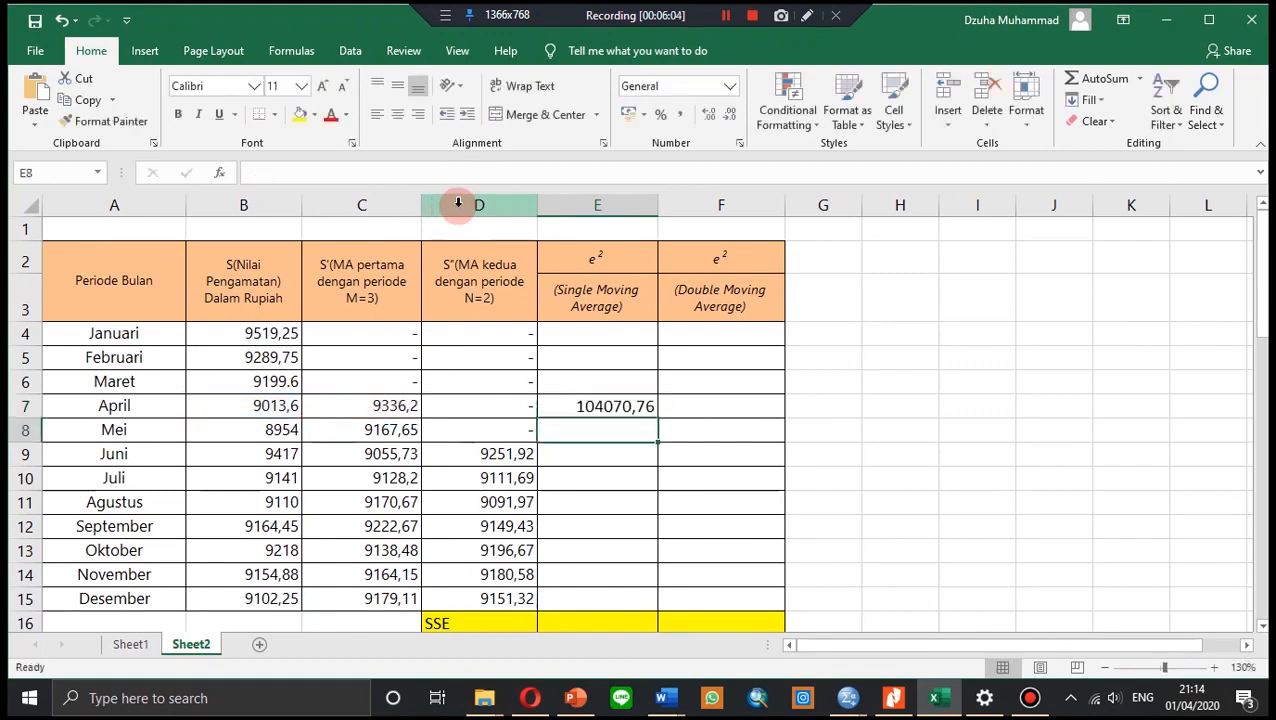
# - Copy April's squared single moving average error formula from E7 down through December in E15
pyautogui.click(620, 402)
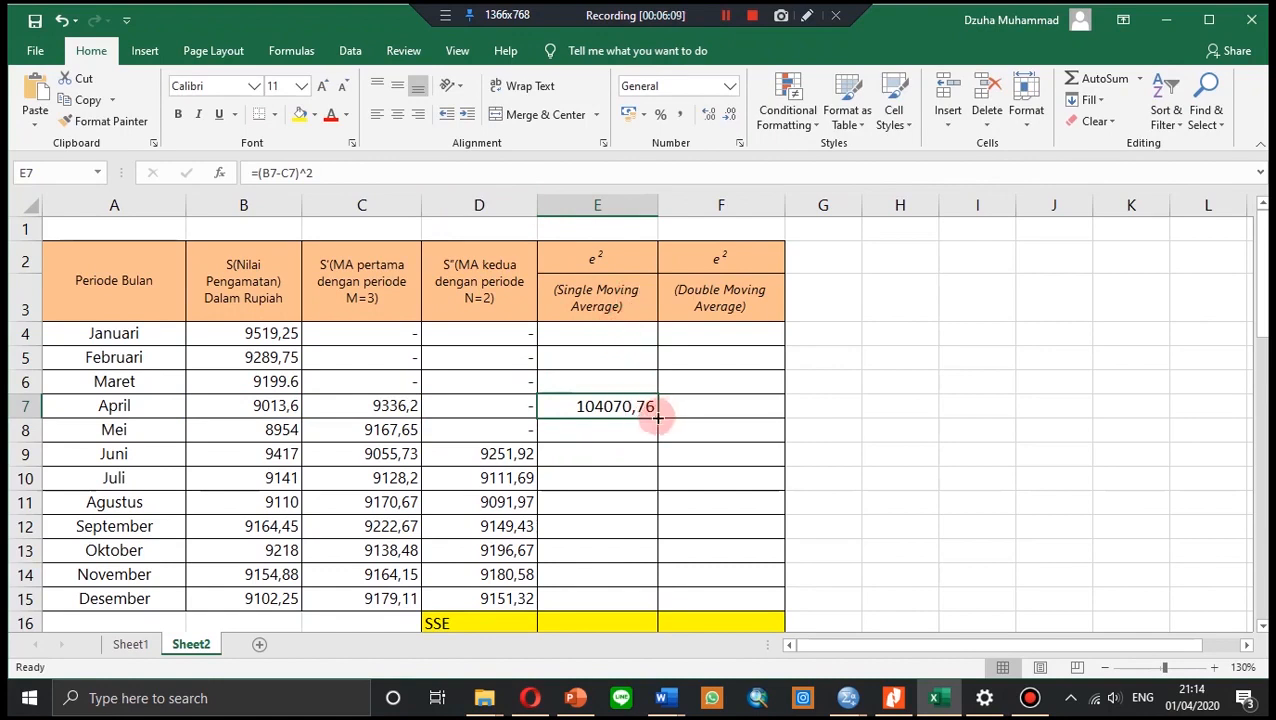
pyautogui.moveTo(657, 416); pyautogui.dragTo(646, 620)
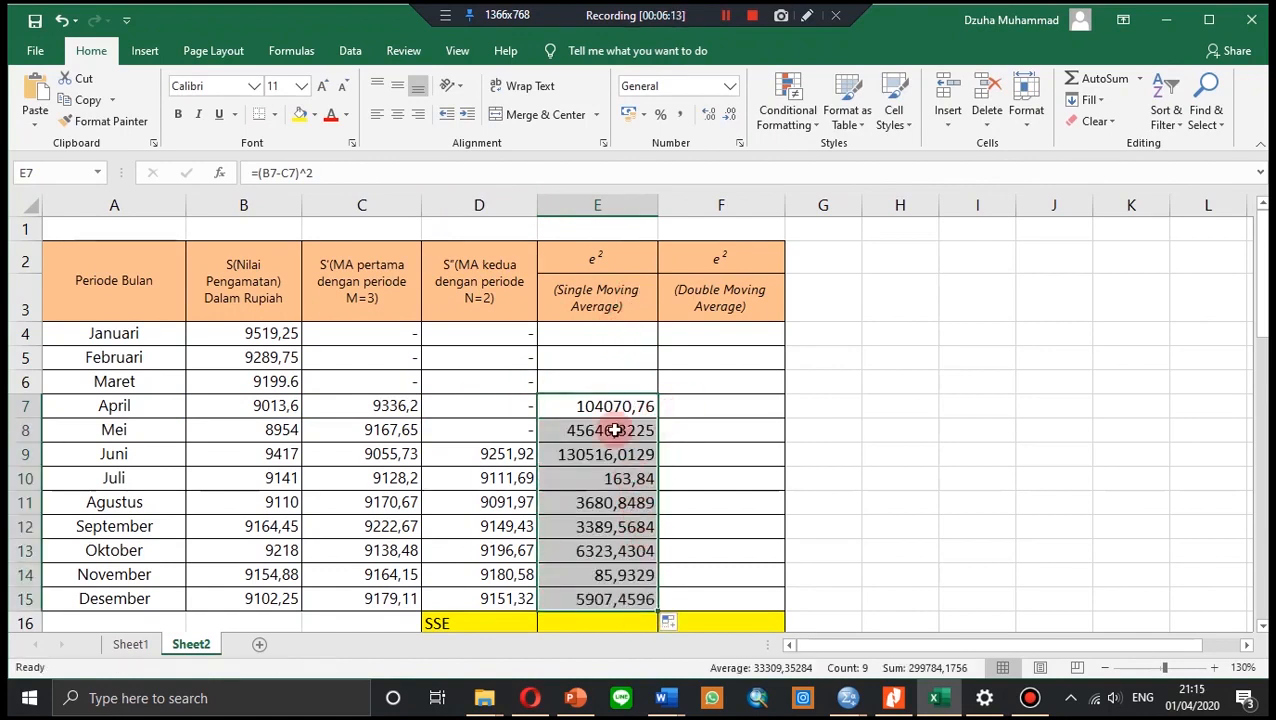
pyautogui.click(726, 408)
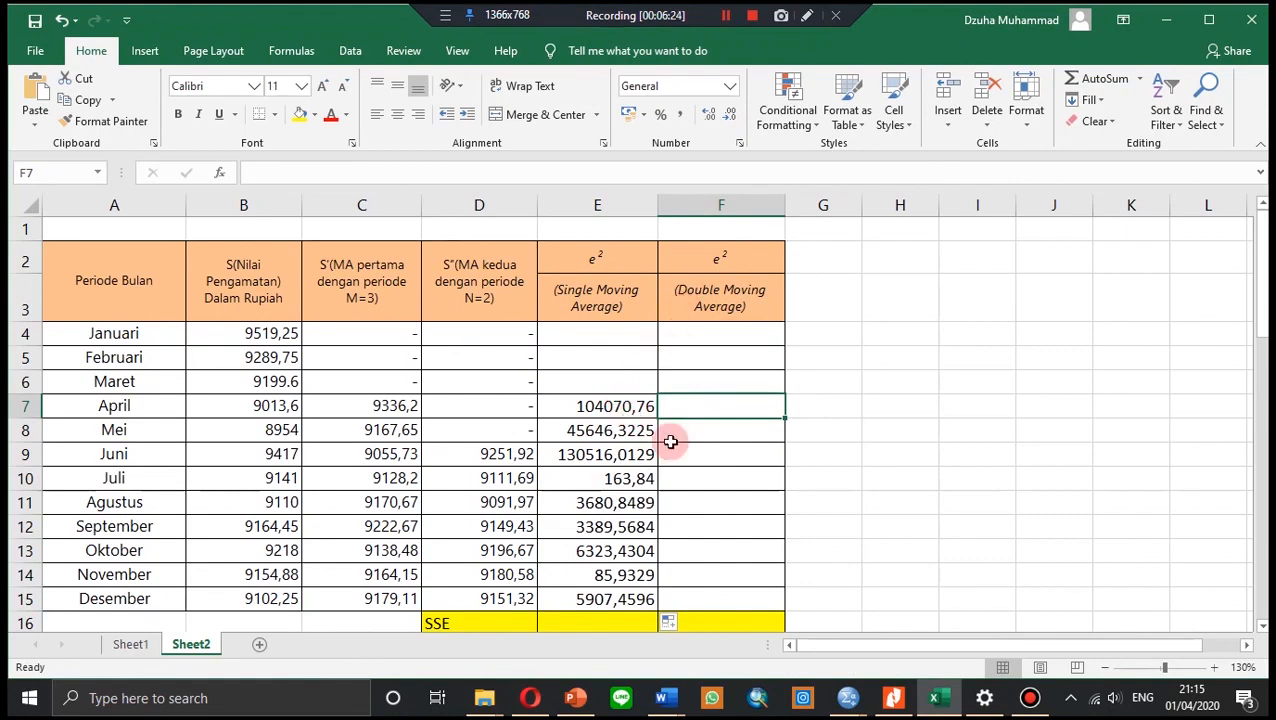
# - Calculate June's squared double moving average error in F9 with the formula =(B9-D9)^2 and copy it down to F15
pyautogui.click(454, 279)
pyautogui.click(714, 430)
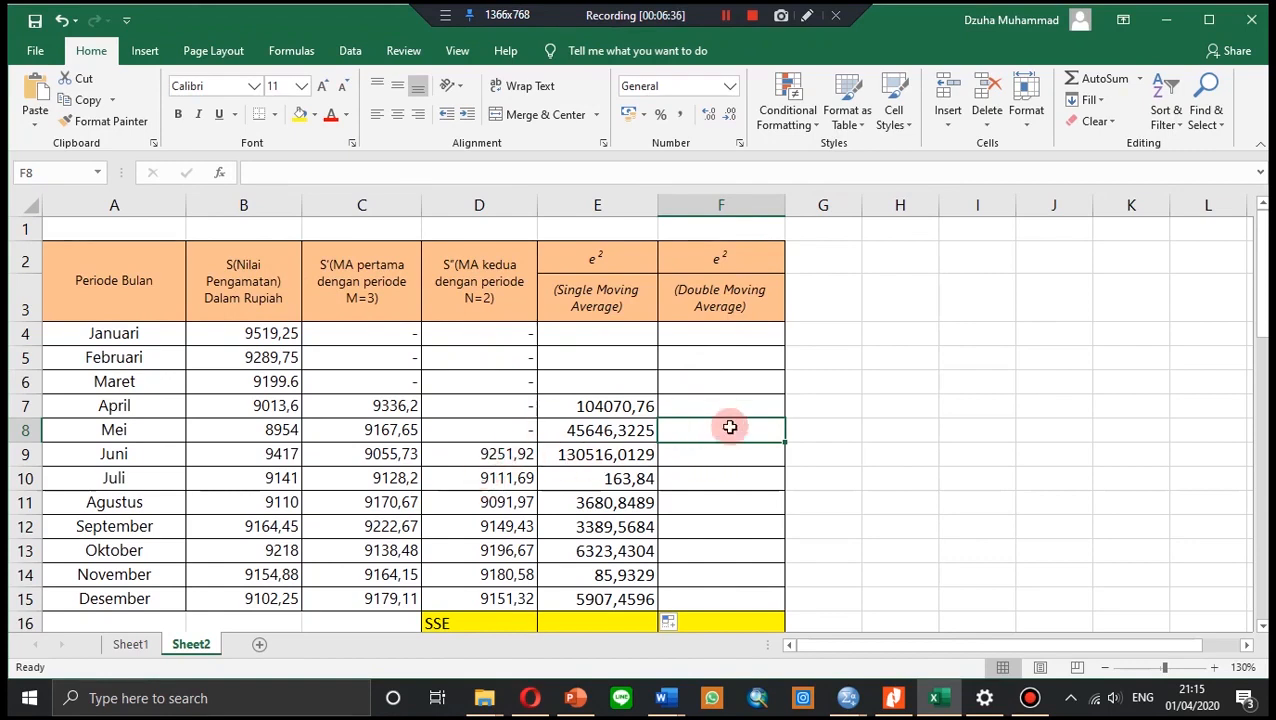
pyautogui.click(729, 462)
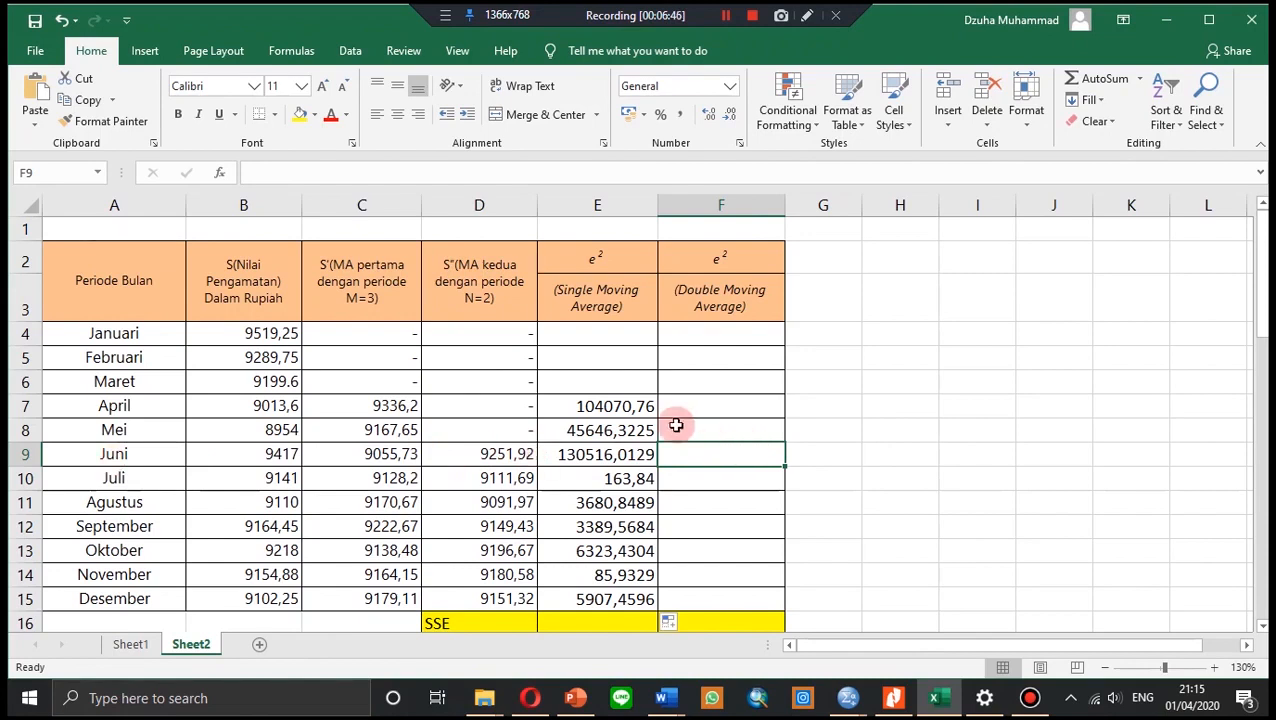
pyautogui.click(479, 181)
pyautogui.write('=')
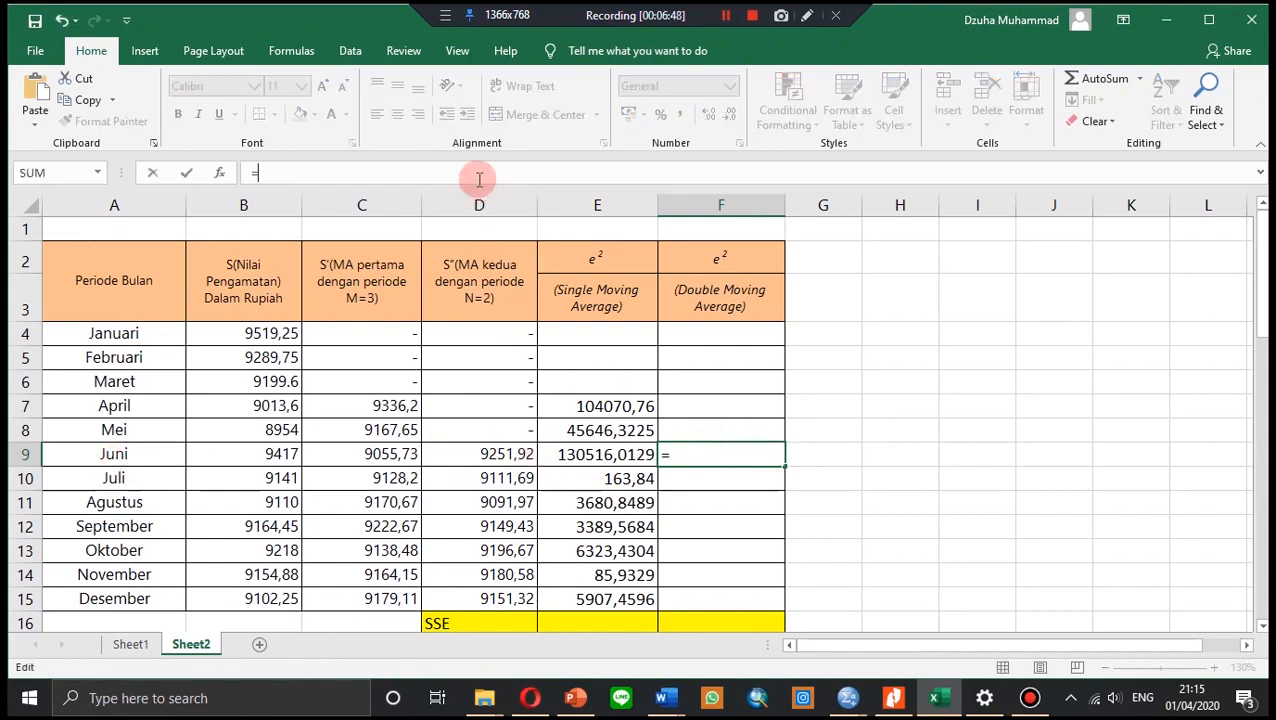
pyautogui.write('(')
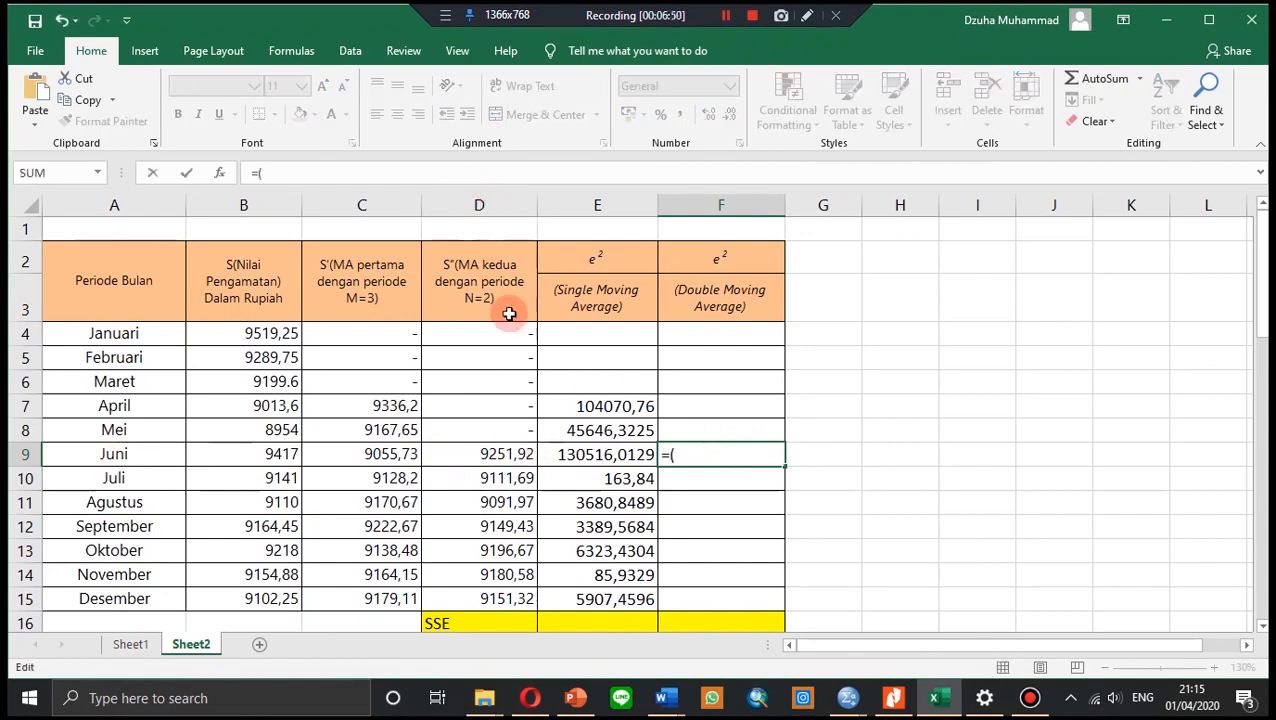
pyautogui.click(272, 455)
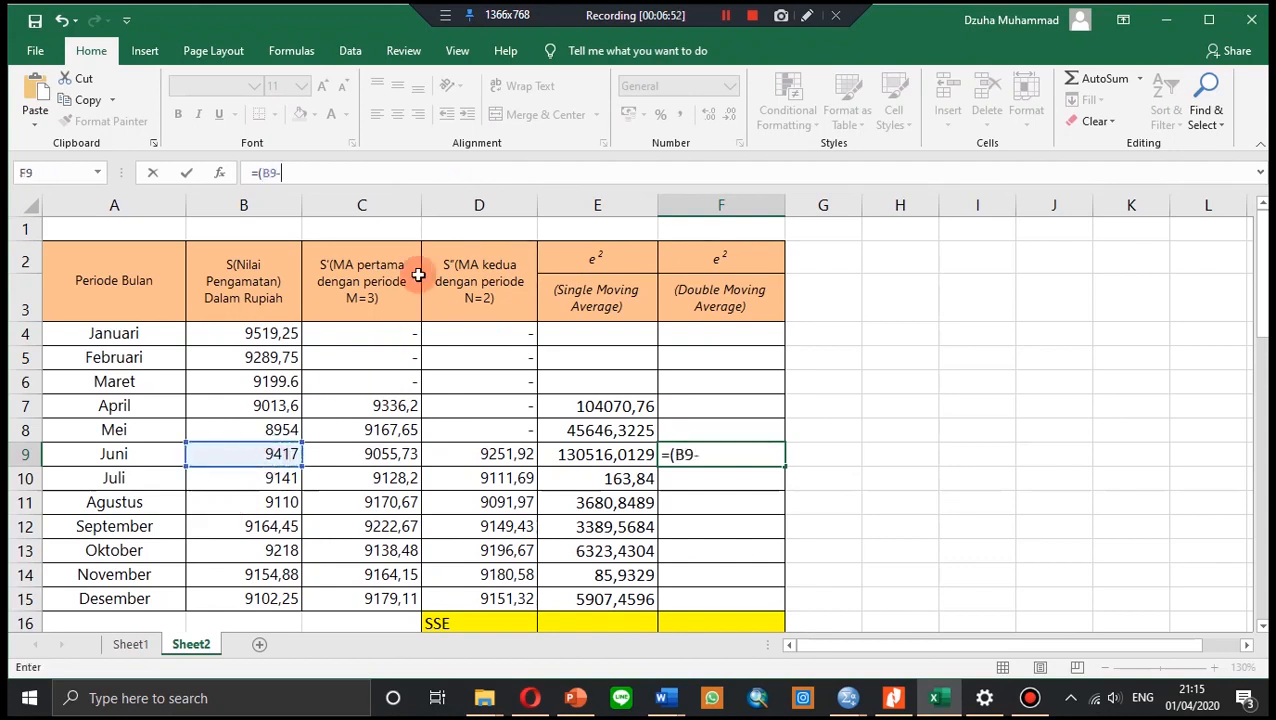
pyautogui.write('-')
pyautogui.click(497, 454)
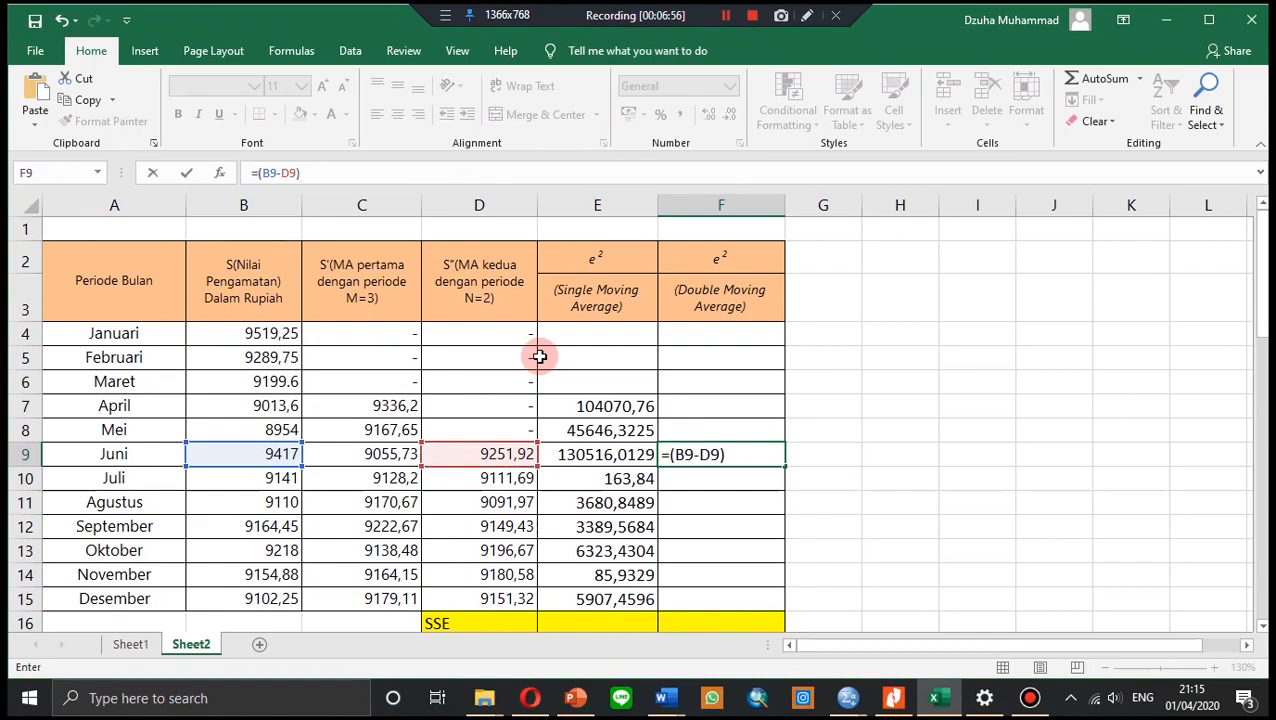
pyautogui.write(')^2')
pyautogui.press('Return')
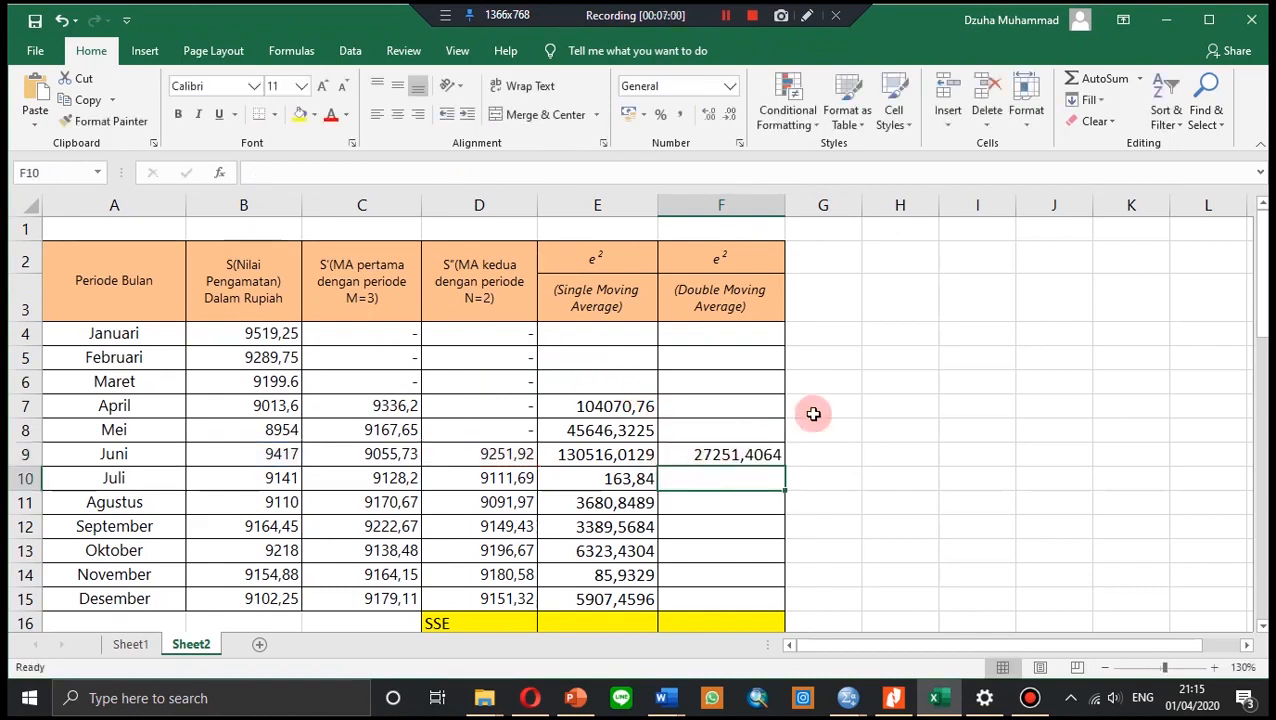
pyautogui.click(755, 457)
pyautogui.moveTo(787, 472); pyautogui.dragTo(768, 600)
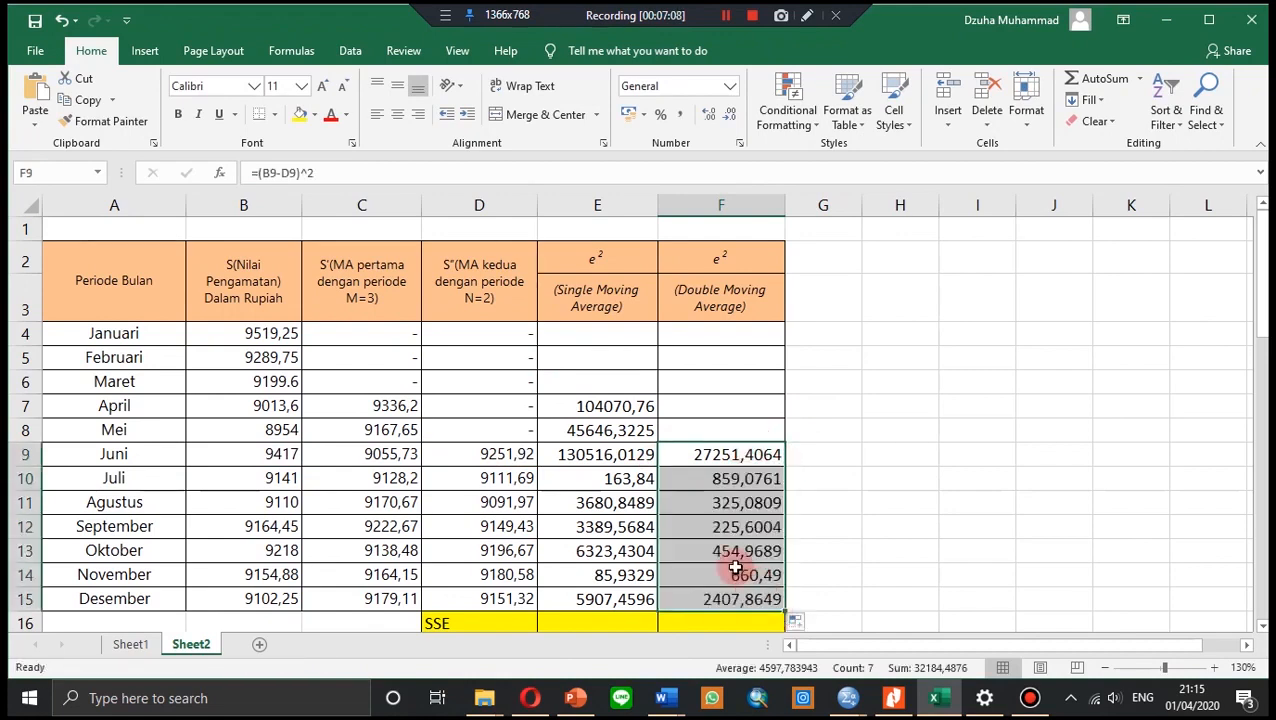
# - Review the SSE and MSE rows against the squared error columns of the moving average table
pyautogui.scroll(-3, 562, 434)
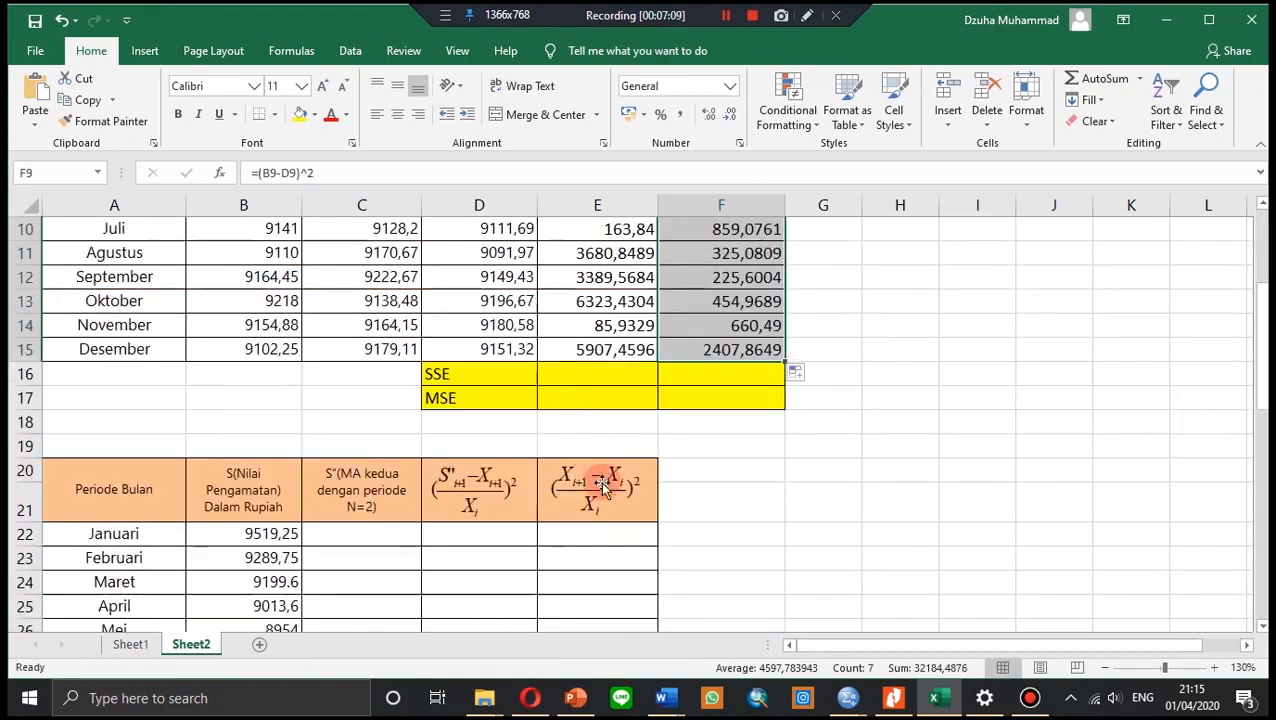
pyautogui.click(478, 373)
pyautogui.click(499, 399)
pyautogui.scroll(1, 496, 373)
pyautogui.click(478, 446)
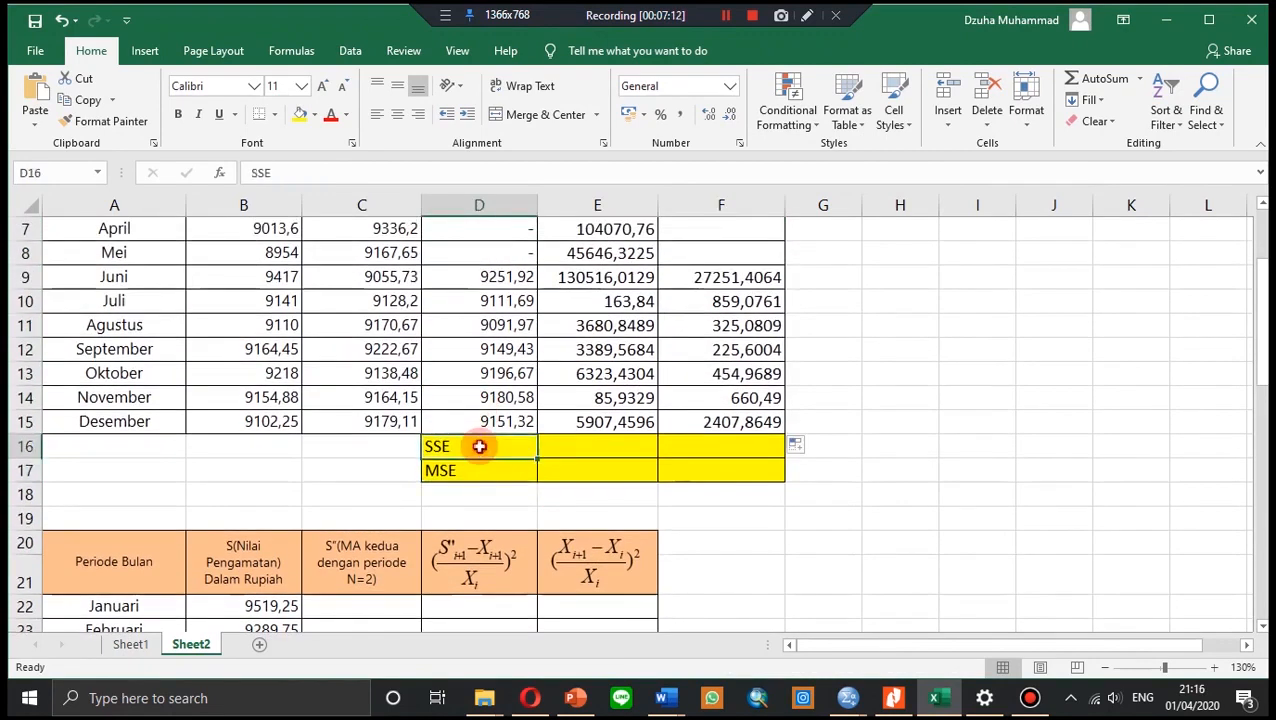
pyautogui.click(483, 472)
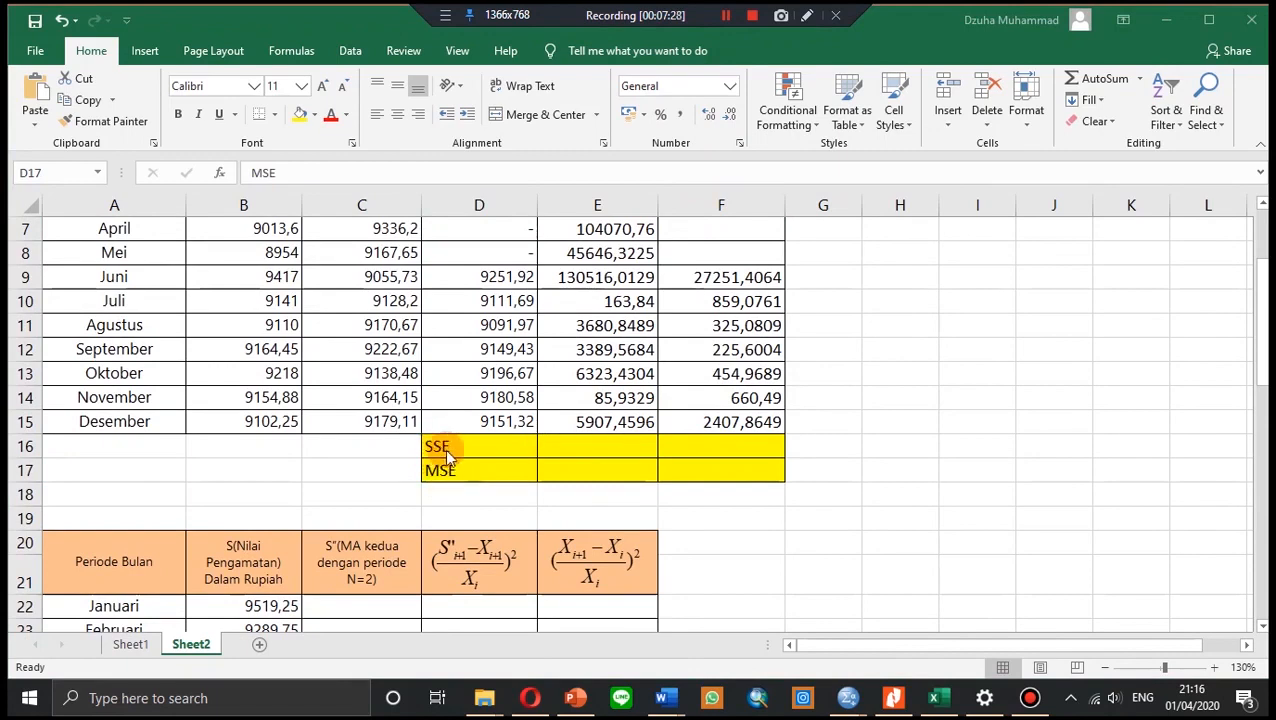
pyautogui.click(491, 463)
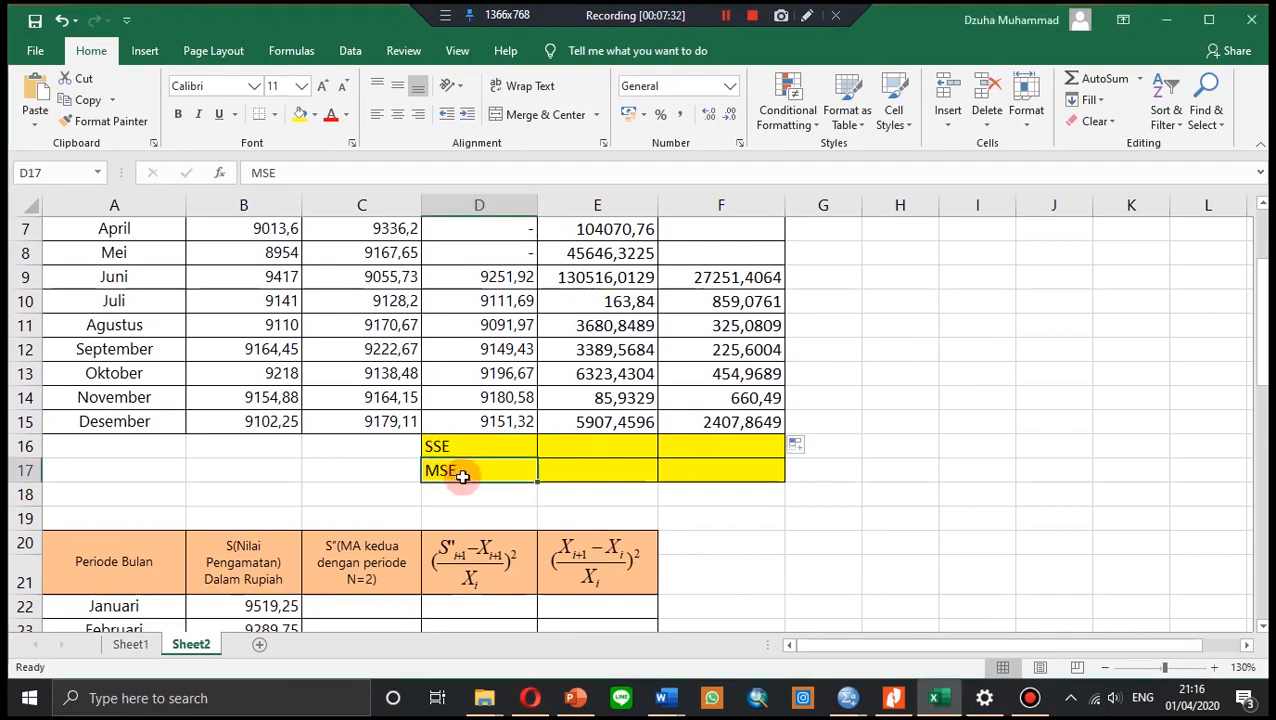
pyautogui.click(465, 447)
pyautogui.scroll(2, 530, 470)
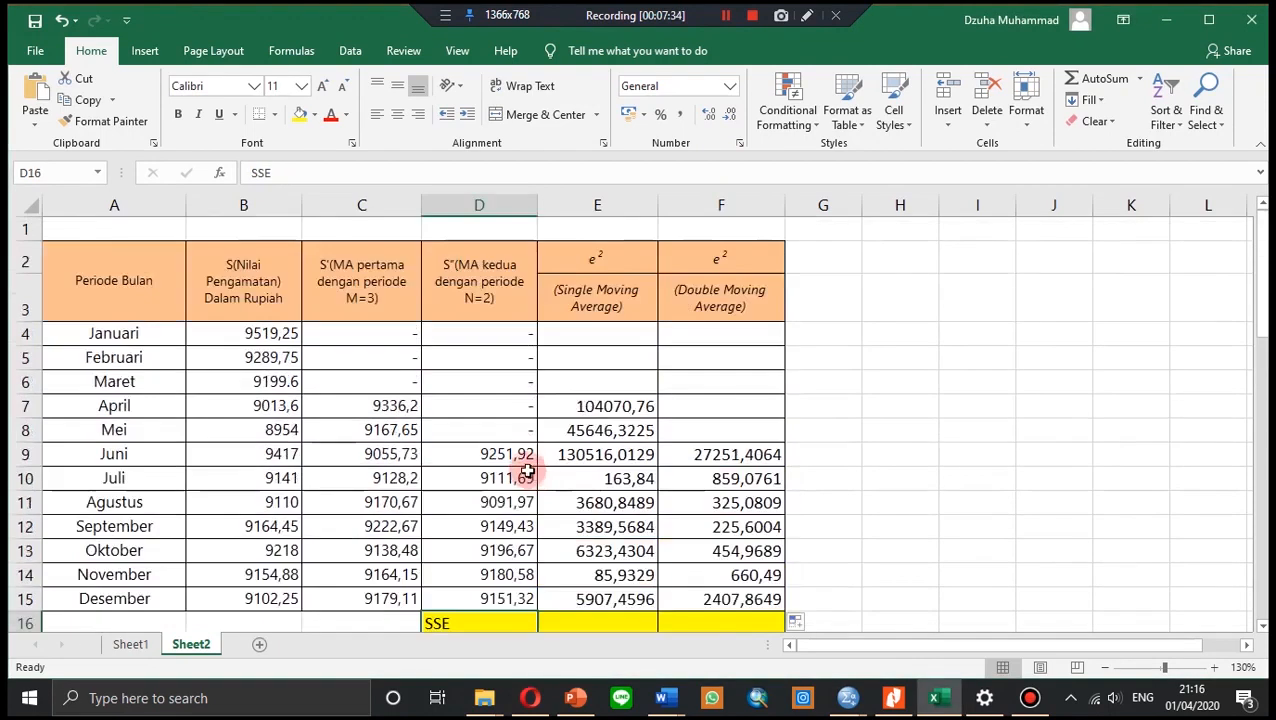
pyautogui.scroll(-1, 527, 472)
pyautogui.scroll(1, 513, 319)
pyautogui.scroll(-1, 609, 494)
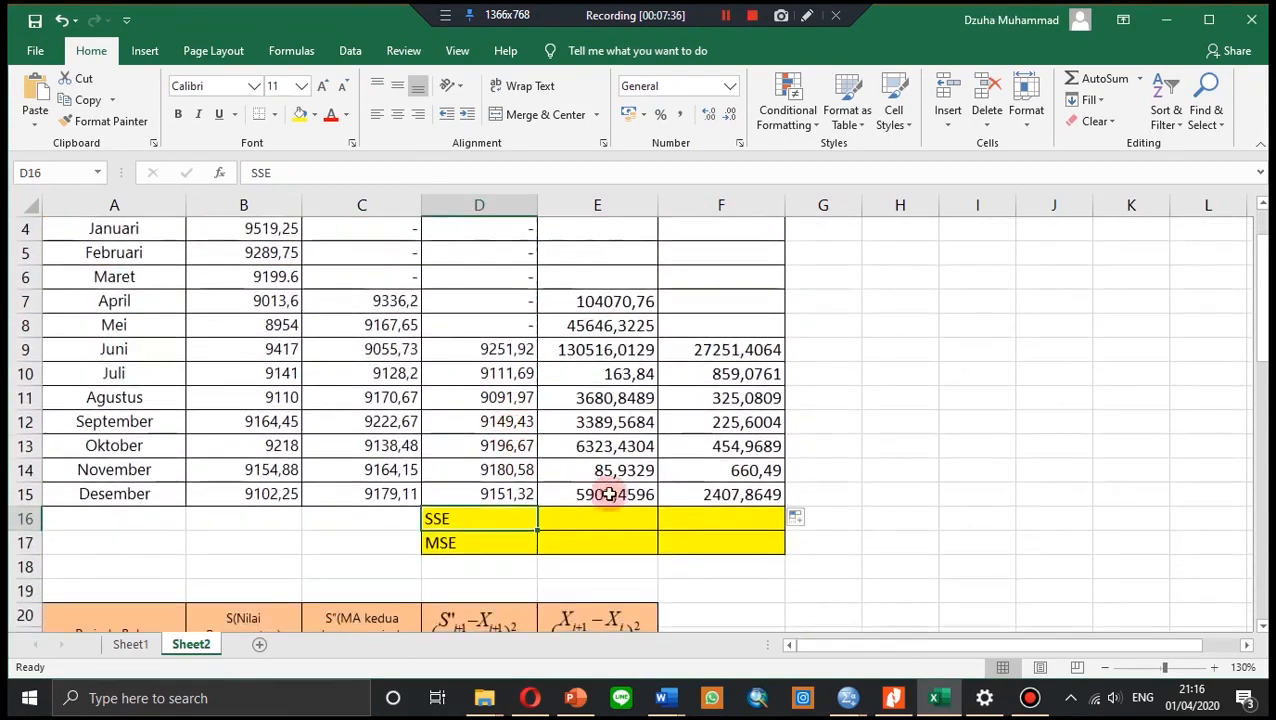
pyautogui.scroll(1, 596, 510)
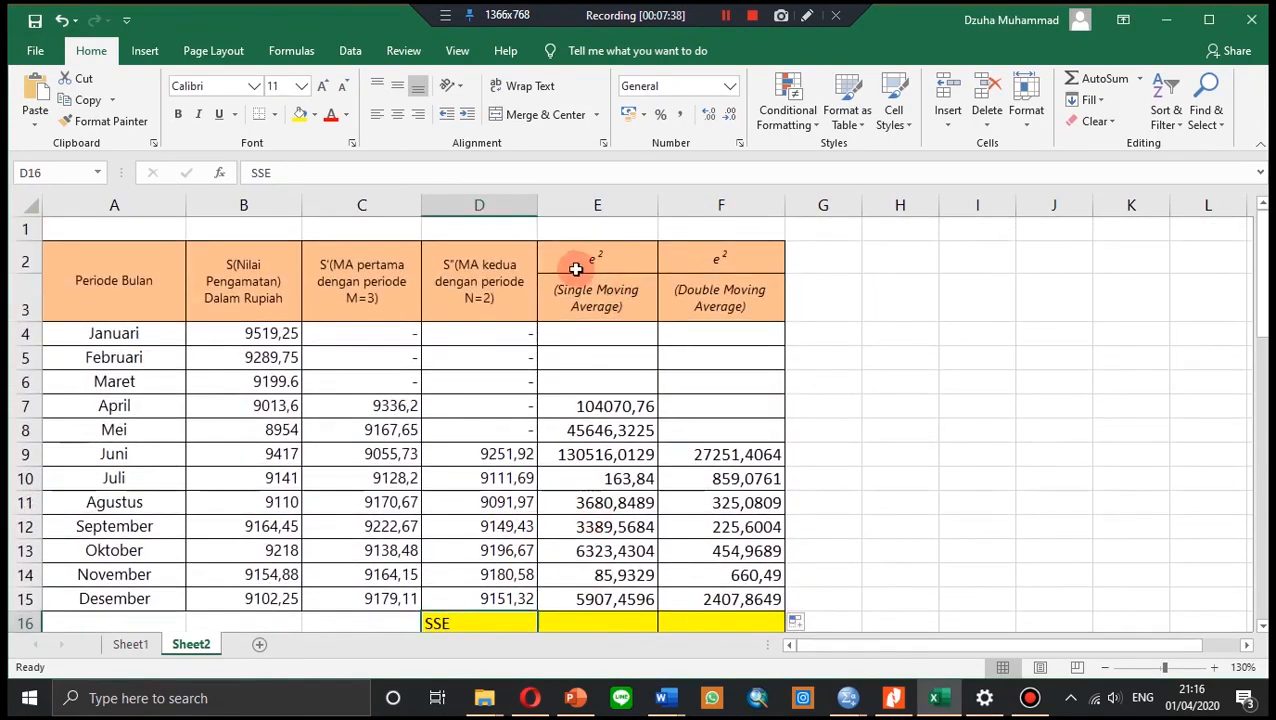
pyautogui.scroll(-2, 598, 255)
pyautogui.scroll(2, 612, 245)
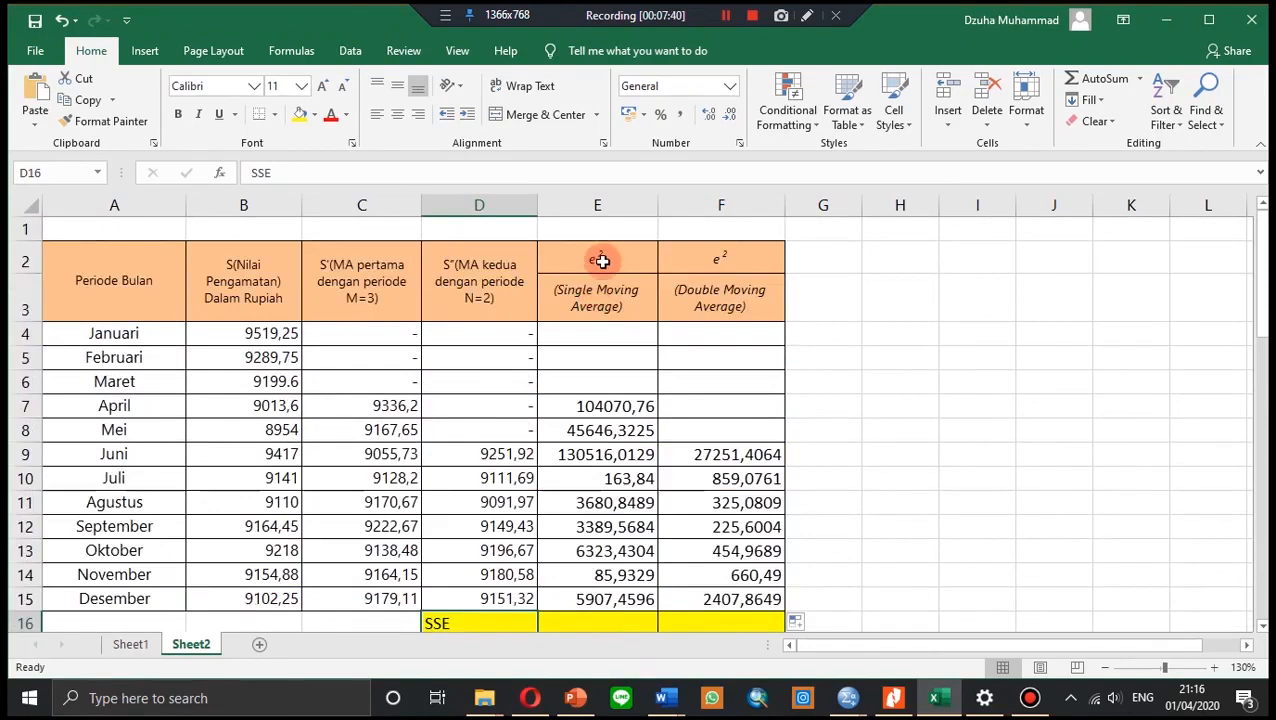
# - Calculate the SSE of the single moving average in E16 with the formula =SUM(E7:E15)
pyautogui.scroll(-1, 584, 376)
pyautogui.click(601, 521)
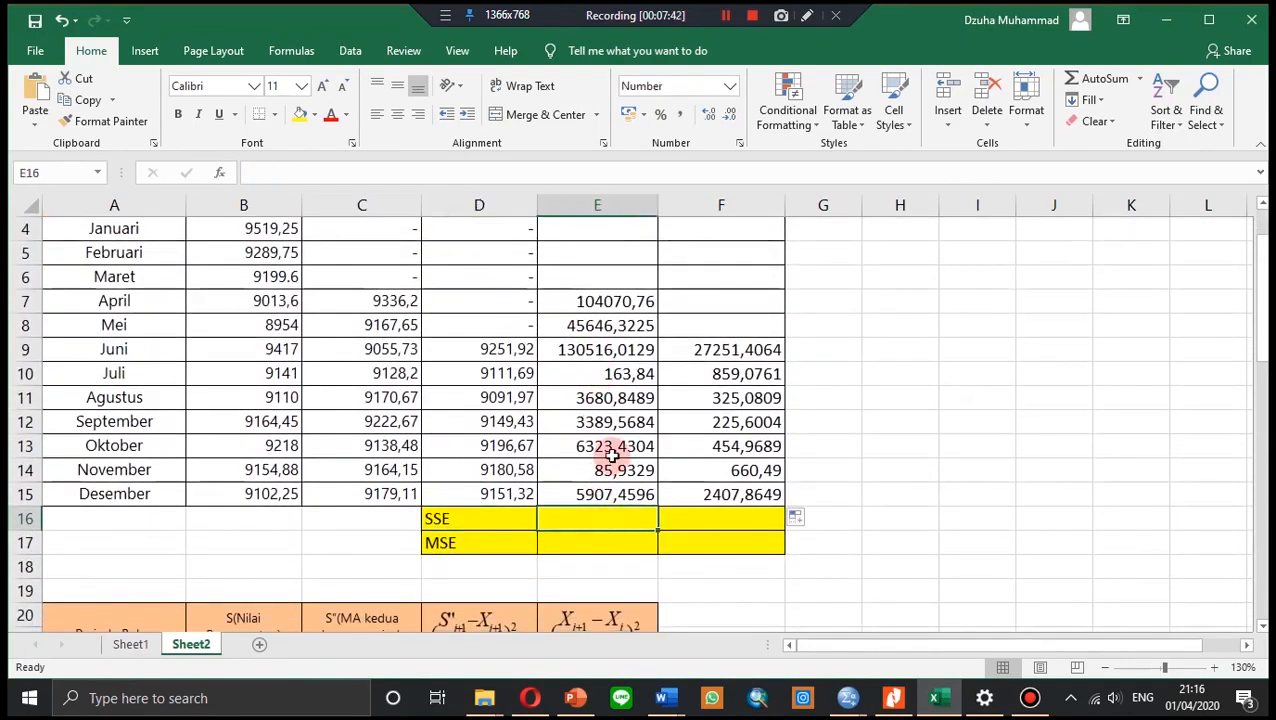
pyautogui.write('=su')
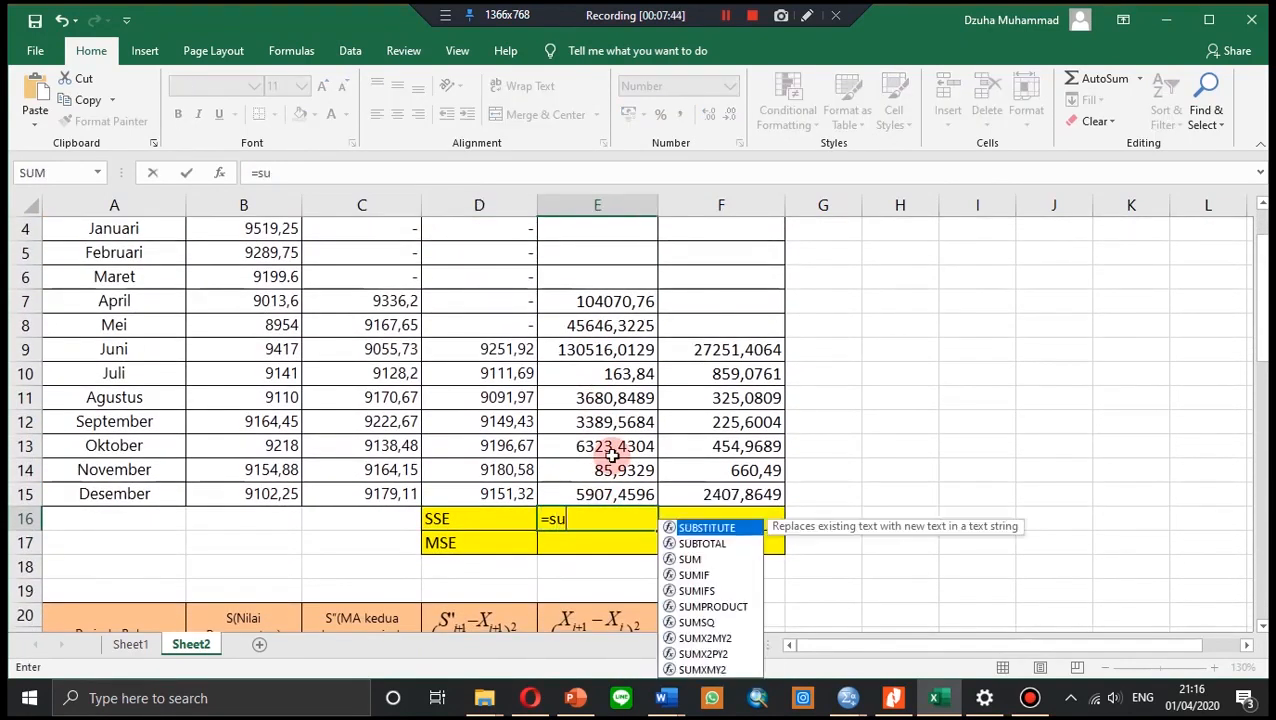
pyautogui.write('m')
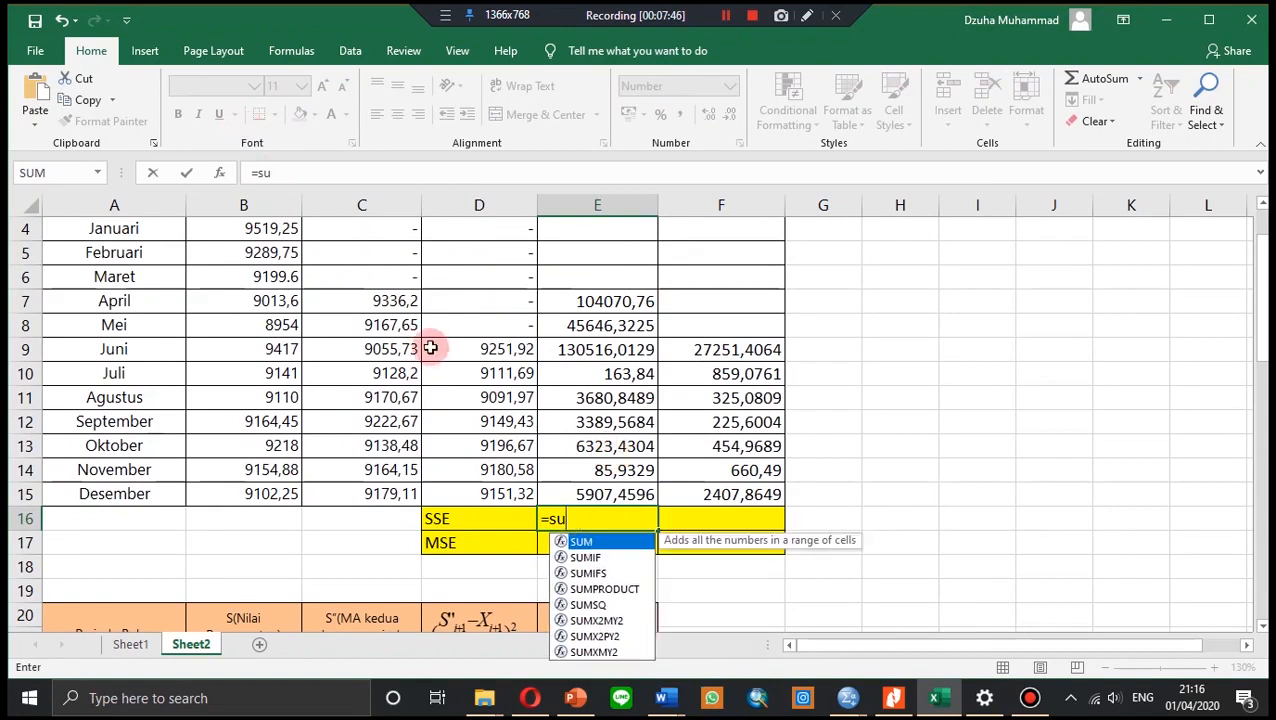
pyautogui.doubleClick(606, 543)
pyautogui.moveTo(606, 301); pyautogui.dragTo(641, 467)
pyautogui.press('Return')
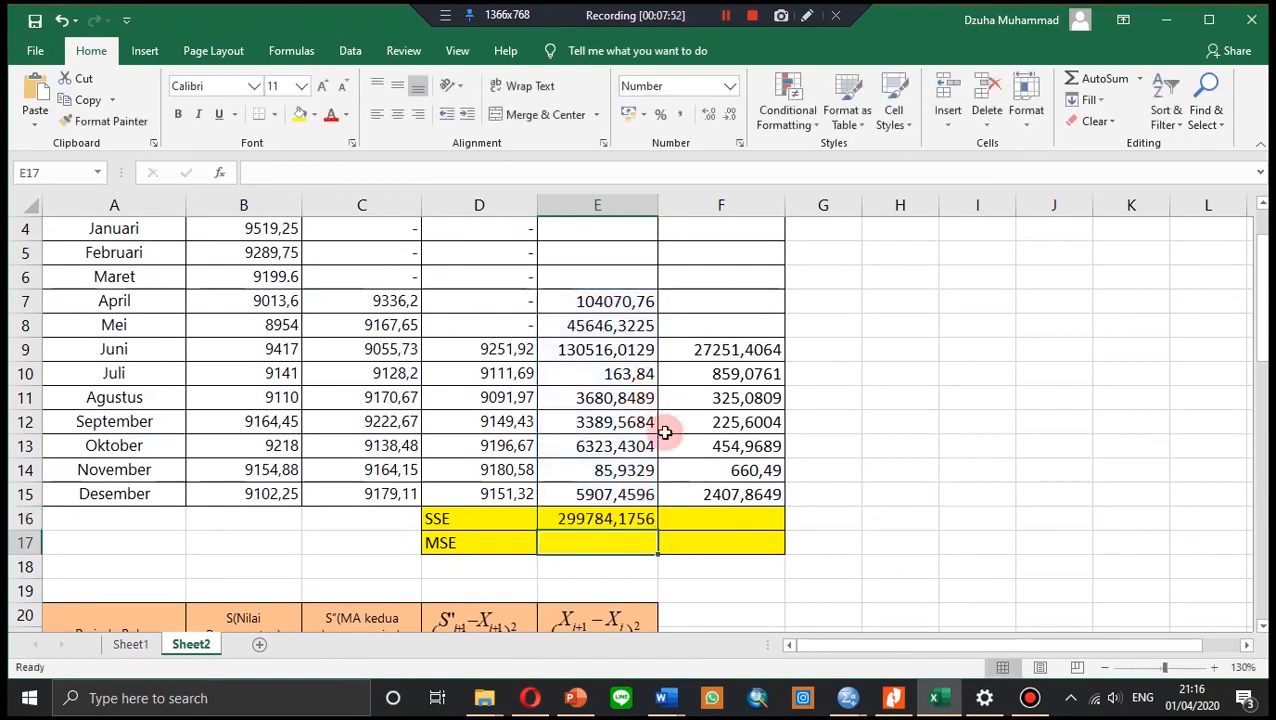
# - Copy the SSE formula from E16 across to F16 for the double moving average
pyautogui.click(641, 521)
pyautogui.scroll(1, 587, 347)
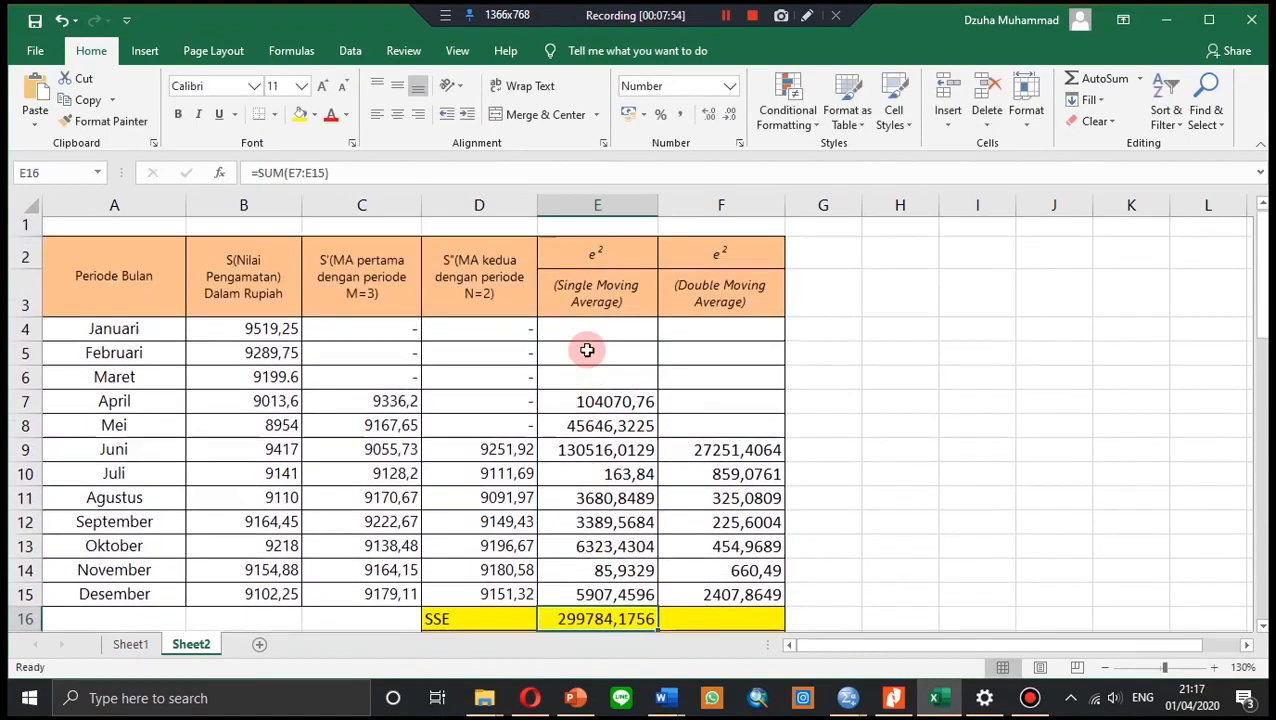
pyautogui.scroll(-1, 620, 420)
pyautogui.moveTo(660, 530); pyautogui.dragTo(758, 525)
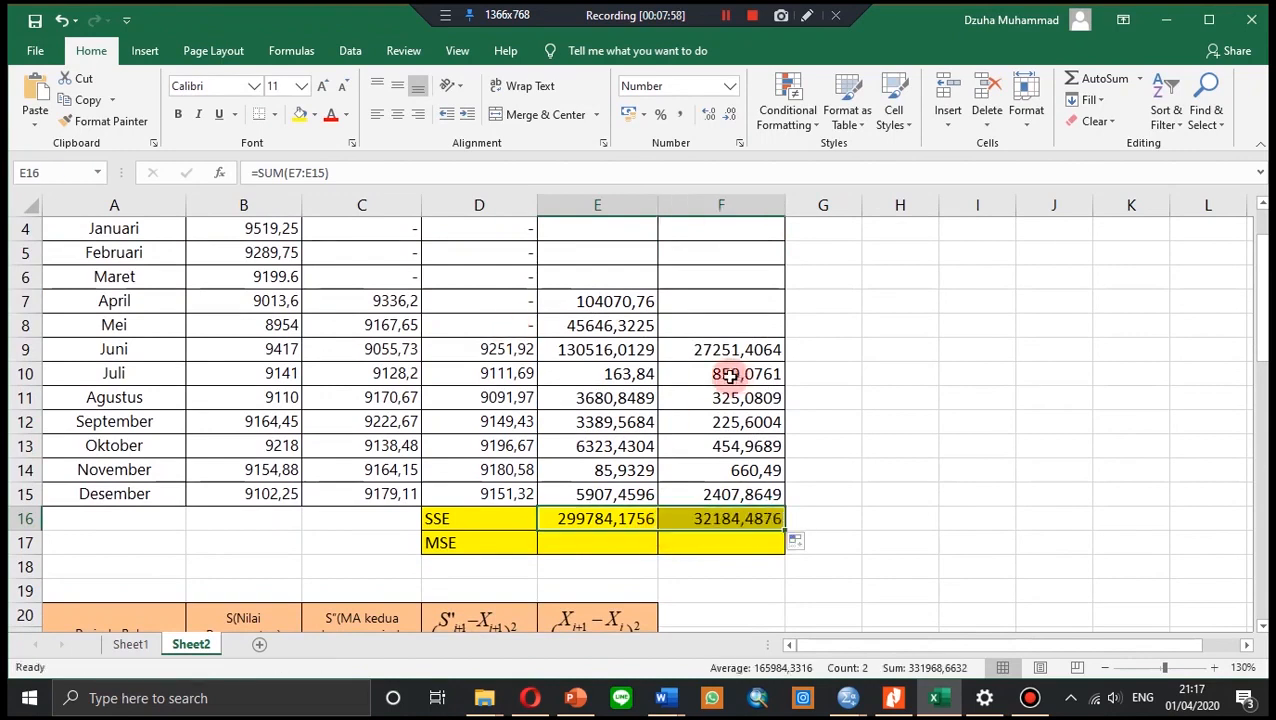
# - Calculate the MSE of the single moving average in E17 with the formula =AVERAGE(E7:E15)
pyautogui.click(611, 544)
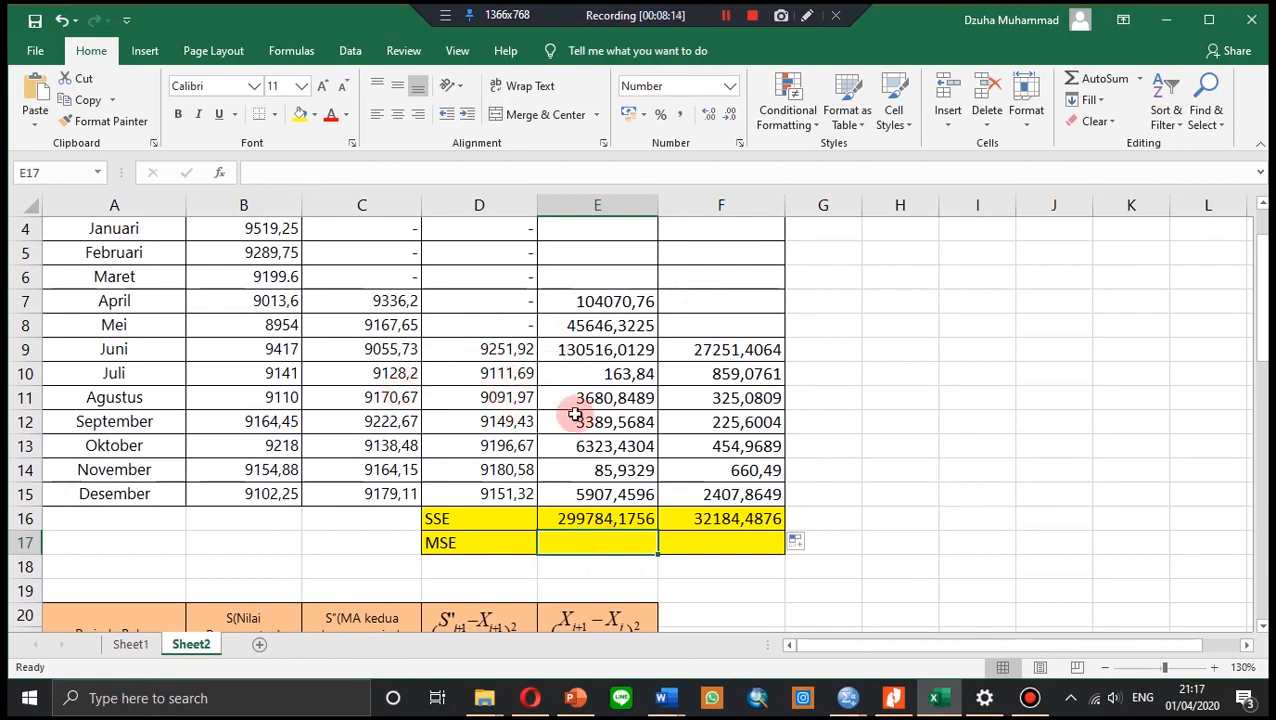
pyautogui.click(478, 520)
pyautogui.click(566, 543)
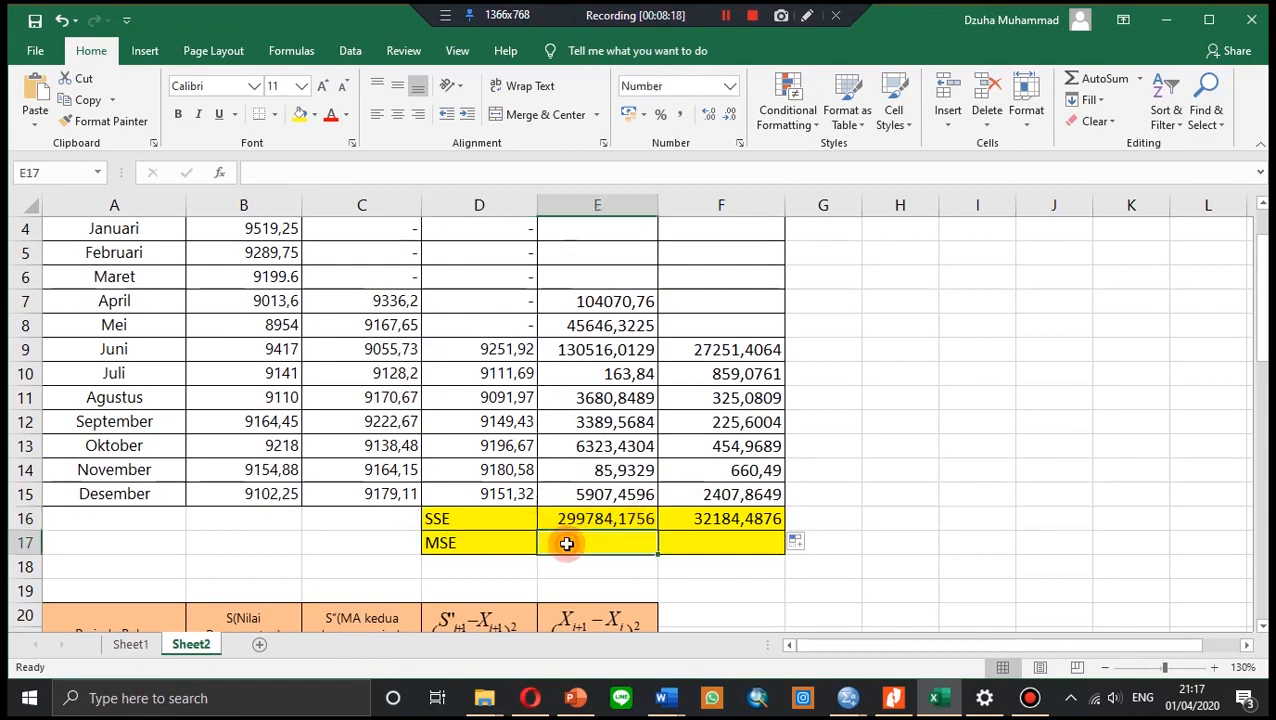
pyautogui.click(470, 518)
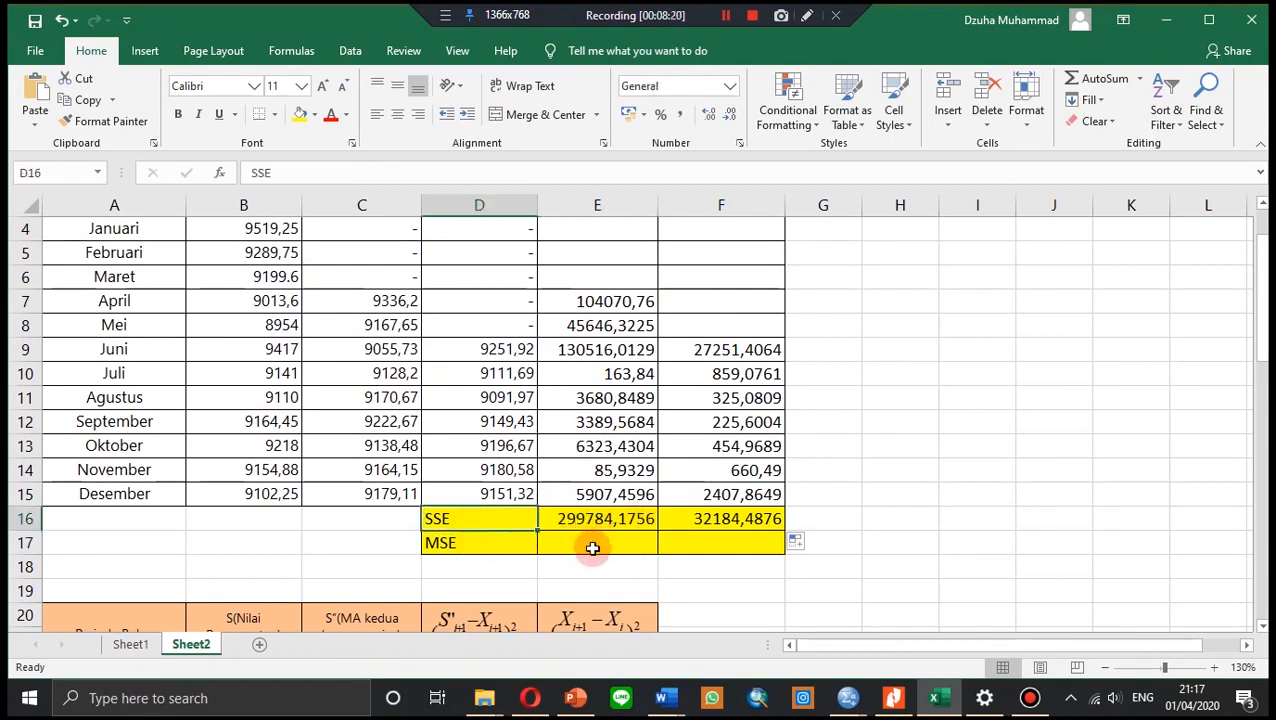
pyautogui.click(592, 548)
pyautogui.moveTo(614, 299); pyautogui.dragTo(606, 421)
pyautogui.click(598, 537)
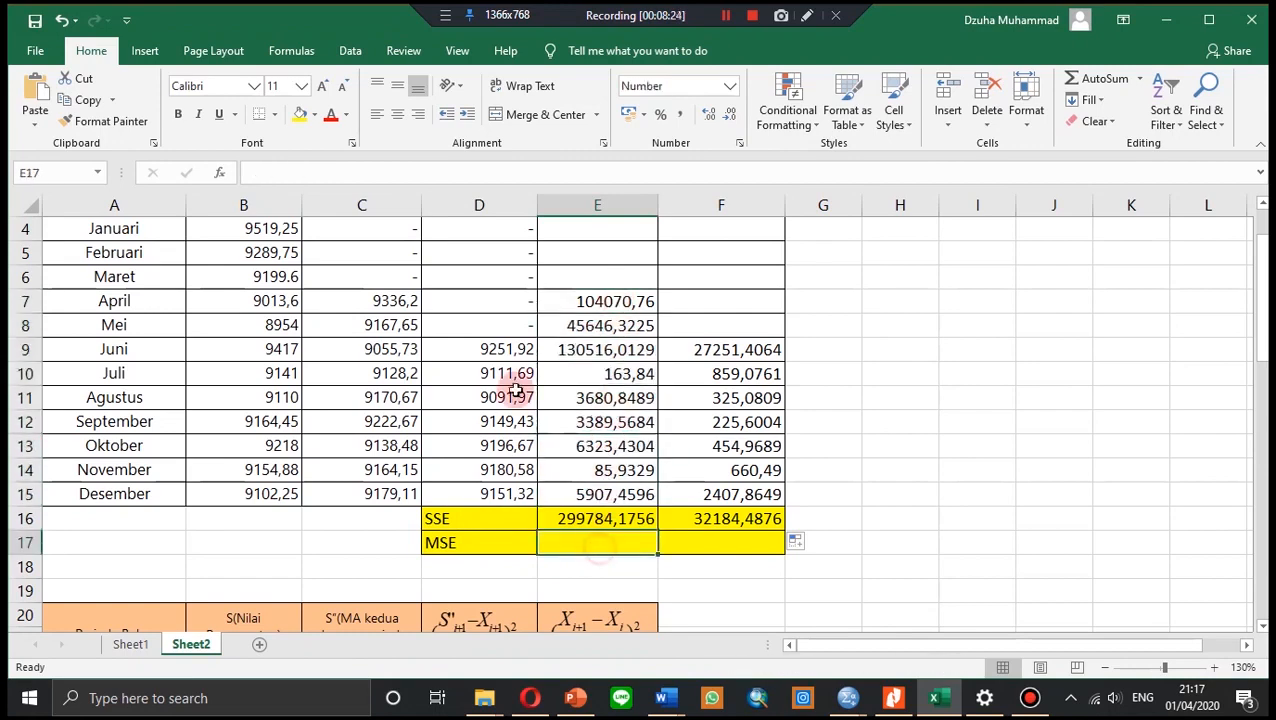
pyautogui.write('=')
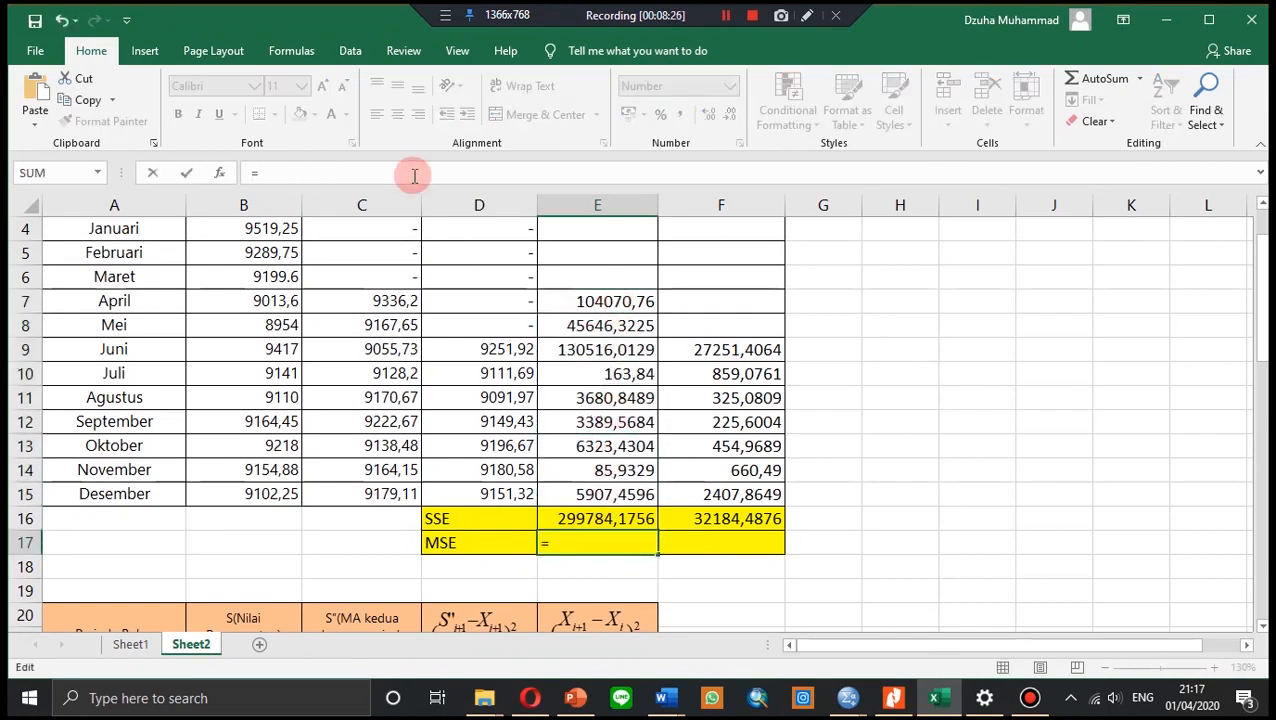
pyautogui.write('aver')
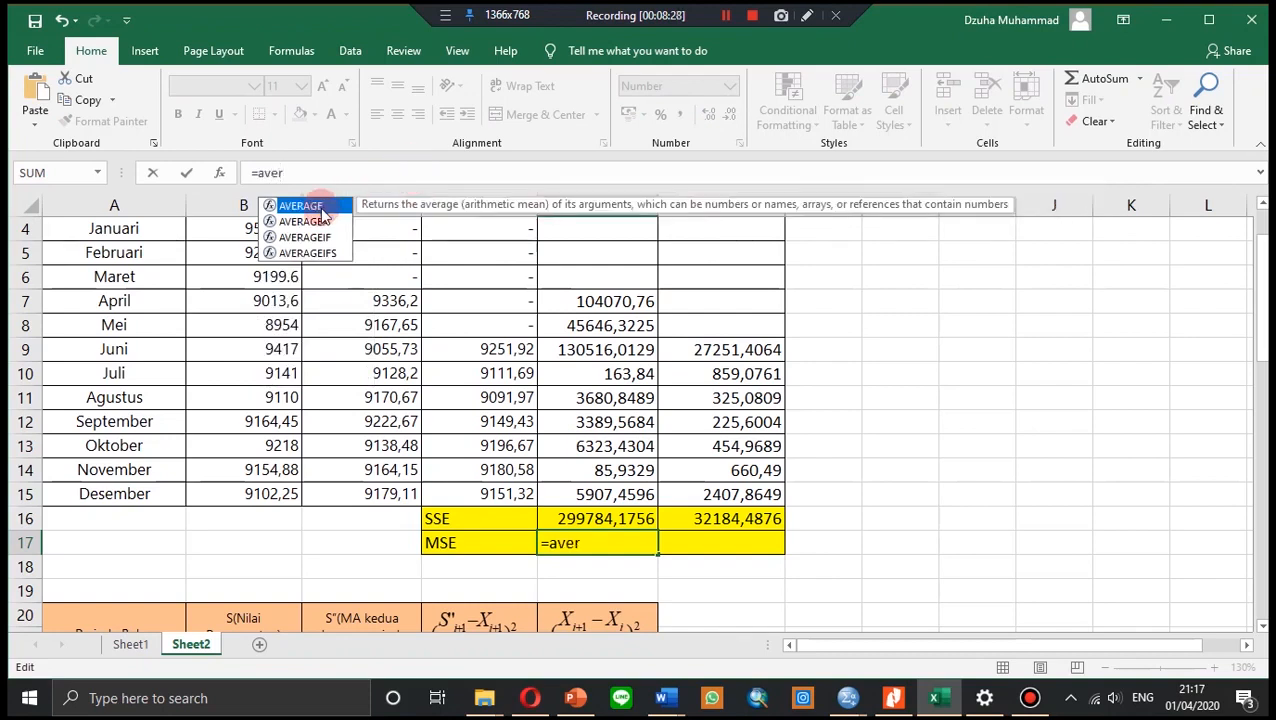
pyautogui.doubleClick(320, 207)
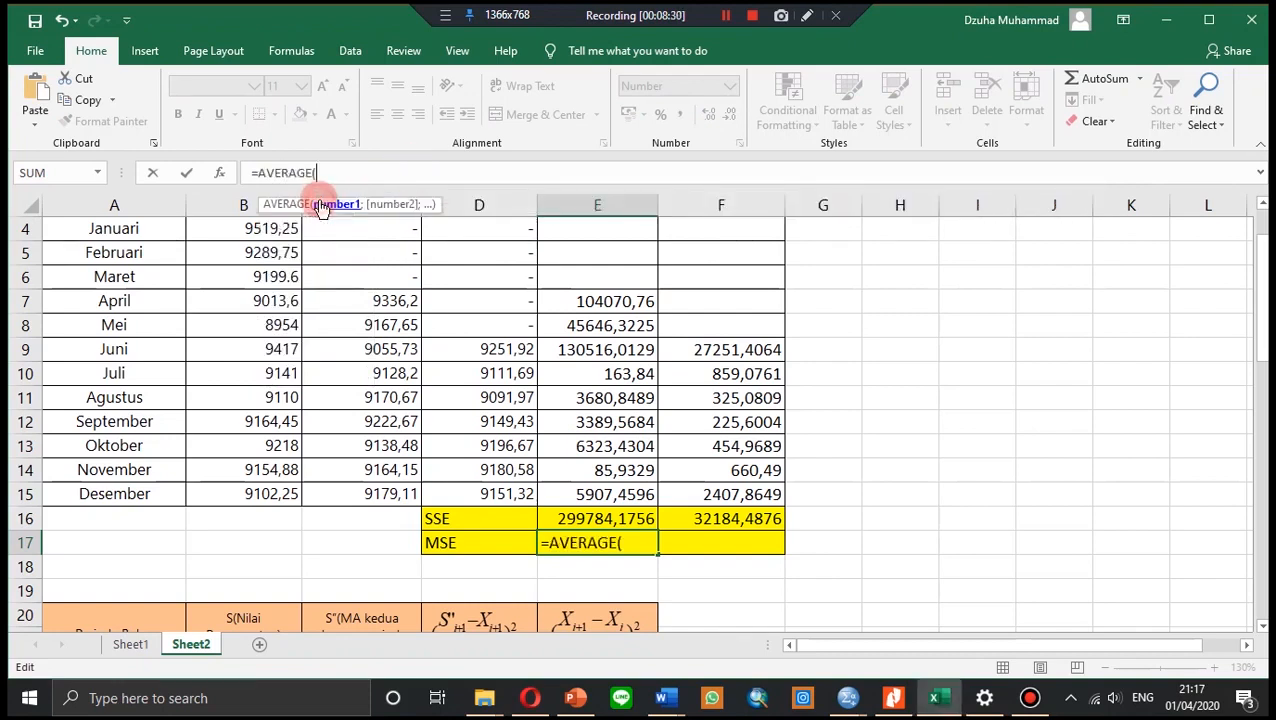
pyautogui.moveTo(612, 298); pyautogui.dragTo(634, 503)
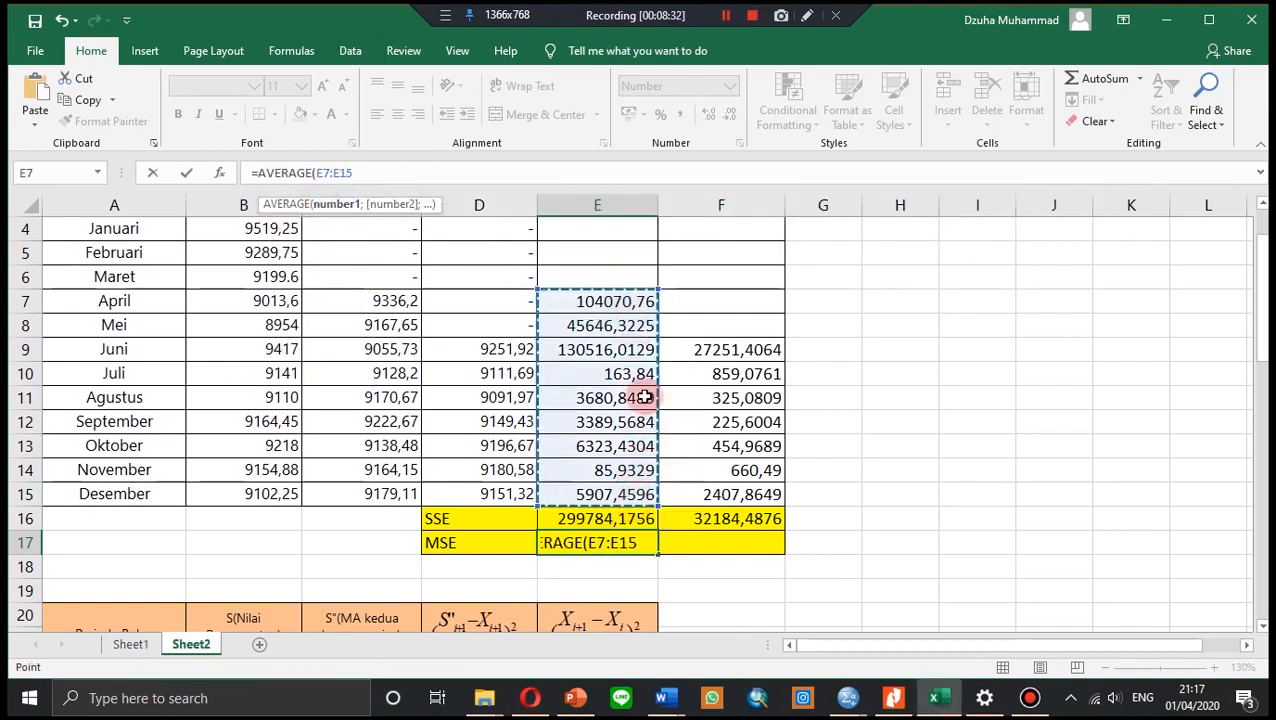
pyautogui.press('Return')
# - Copy the MSE formula from E17 across to F17 for the double moving average
pyautogui.click(628, 543)
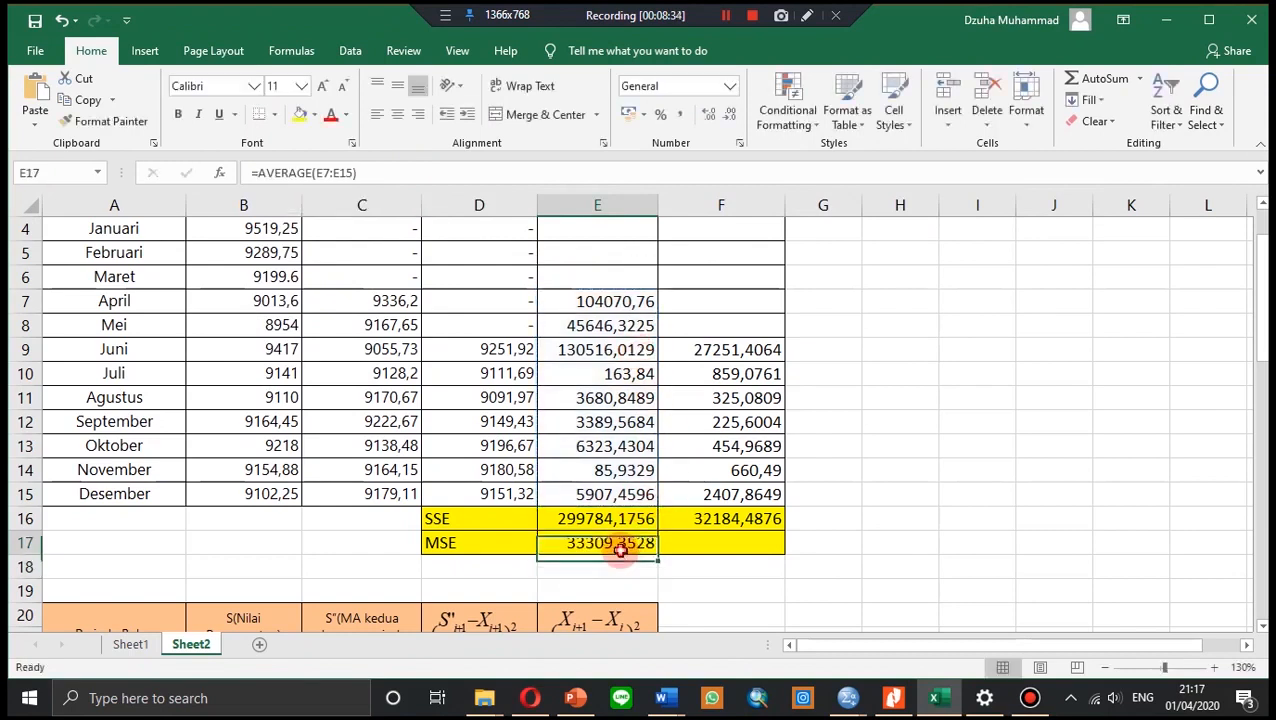
pyautogui.moveTo(656, 556); pyautogui.dragTo(755, 540)
pyautogui.scroll(-1, 590, 438)
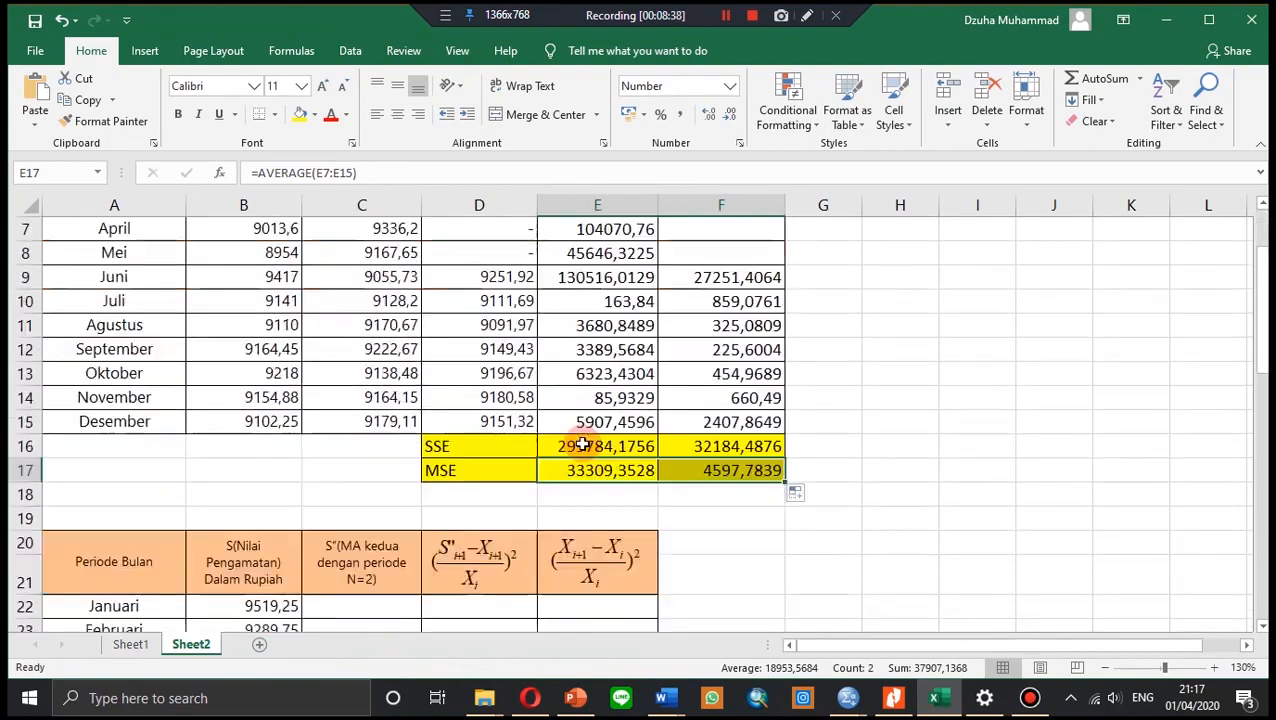
pyautogui.scroll(1, 464, 487)
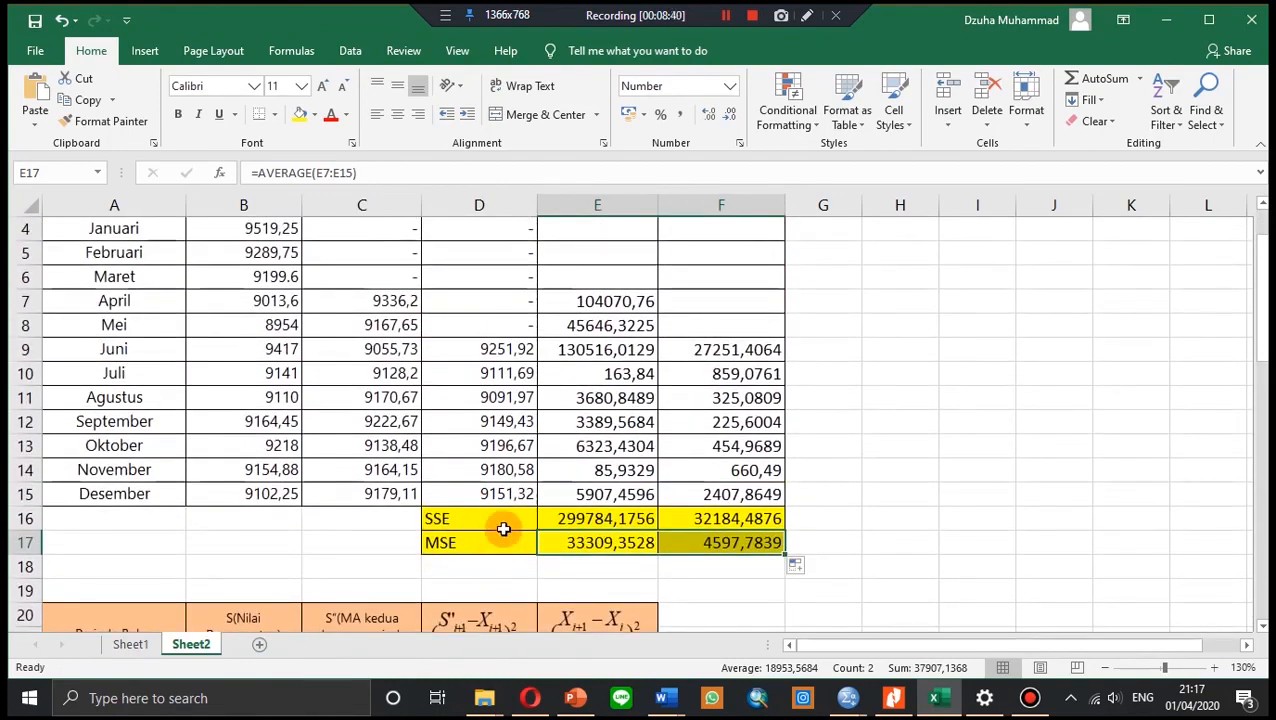
pyautogui.scroll(1, 541, 325)
pyautogui.scroll(-1, 607, 296)
pyautogui.scroll(1, 463, 302)
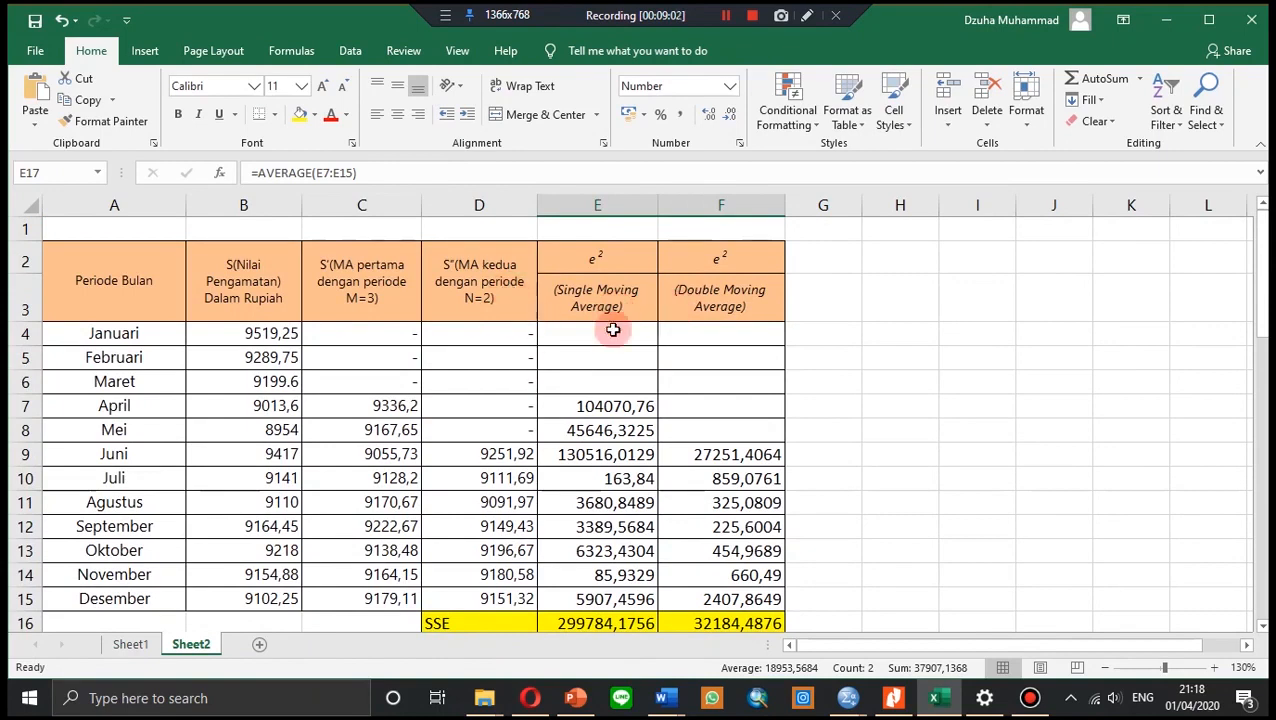
# - Switch to the SPSS time series dataset and start defining a Multiple line chart using values of individual cases
pyautogui.moveTo(848, 698)
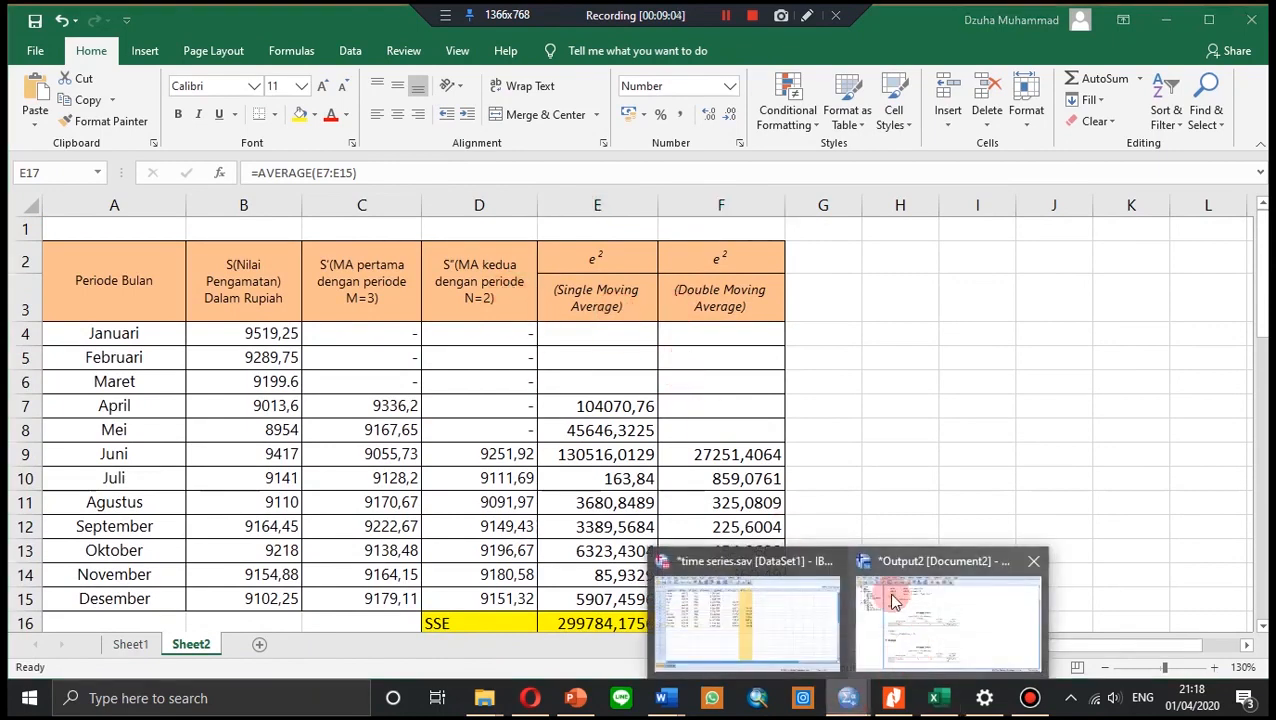
pyautogui.moveTo(895, 601)
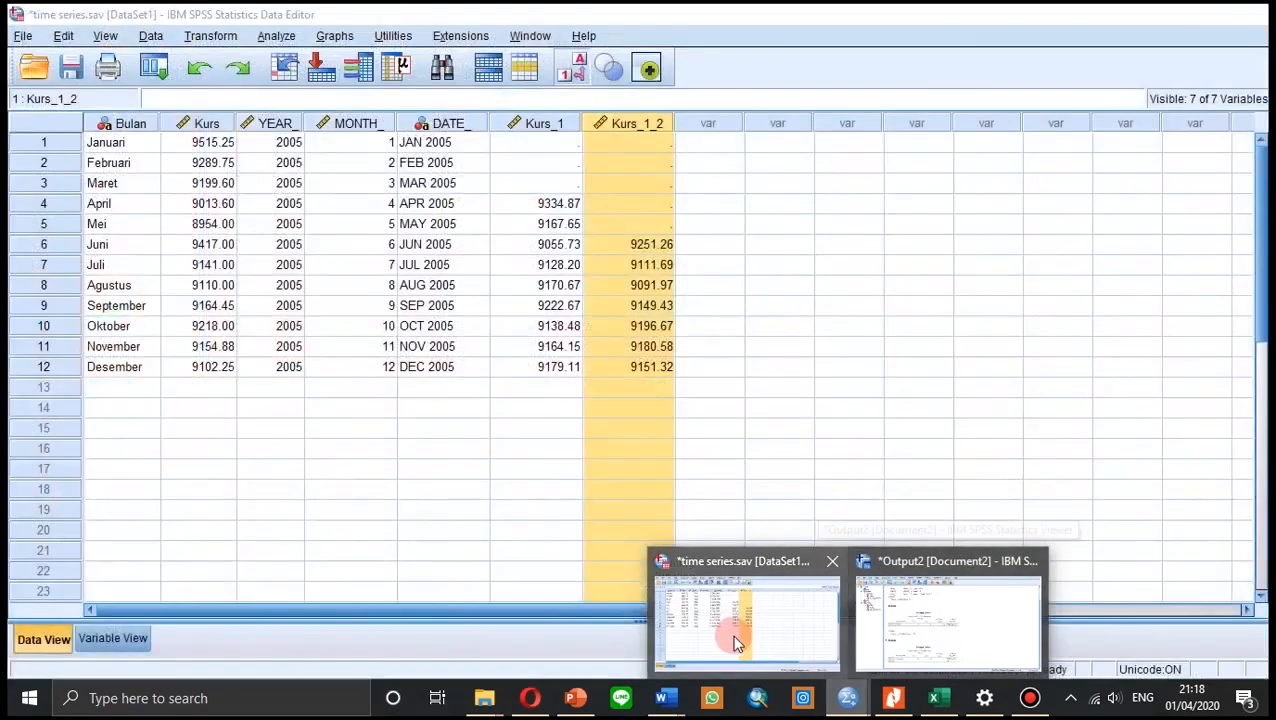
pyautogui.click(735, 638)
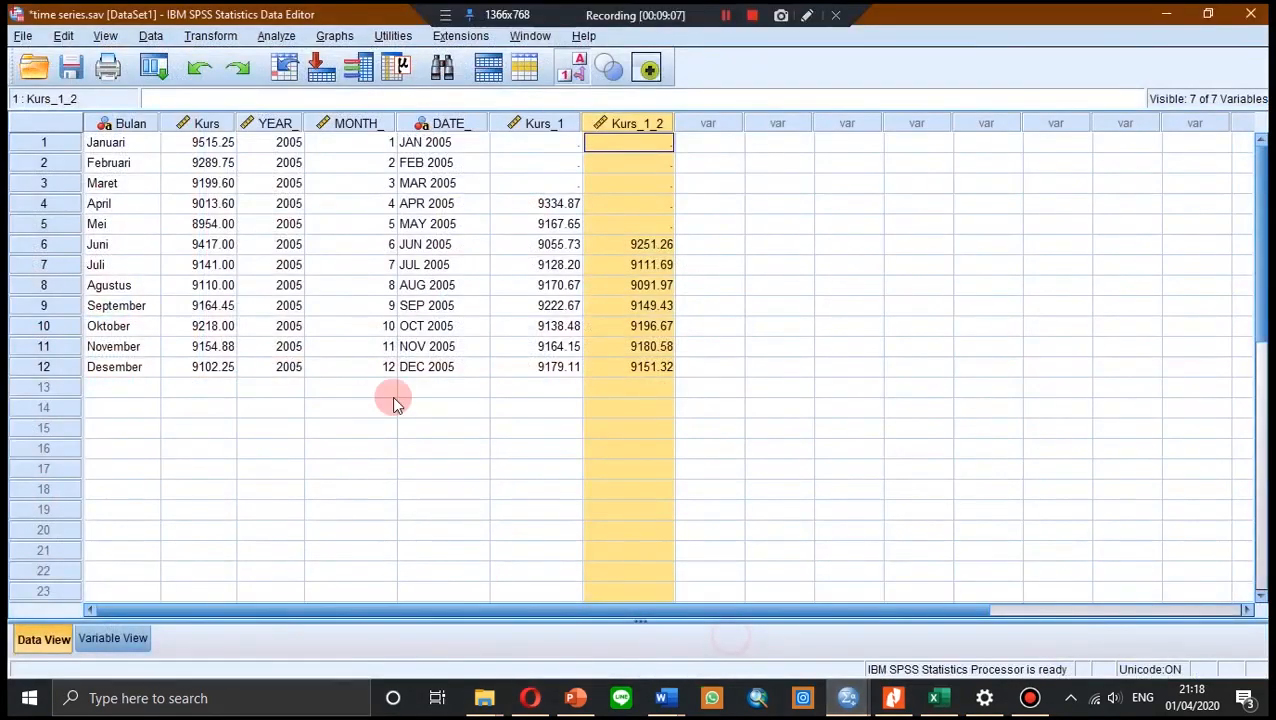
pyautogui.click(433, 535)
pyautogui.click(363, 38)
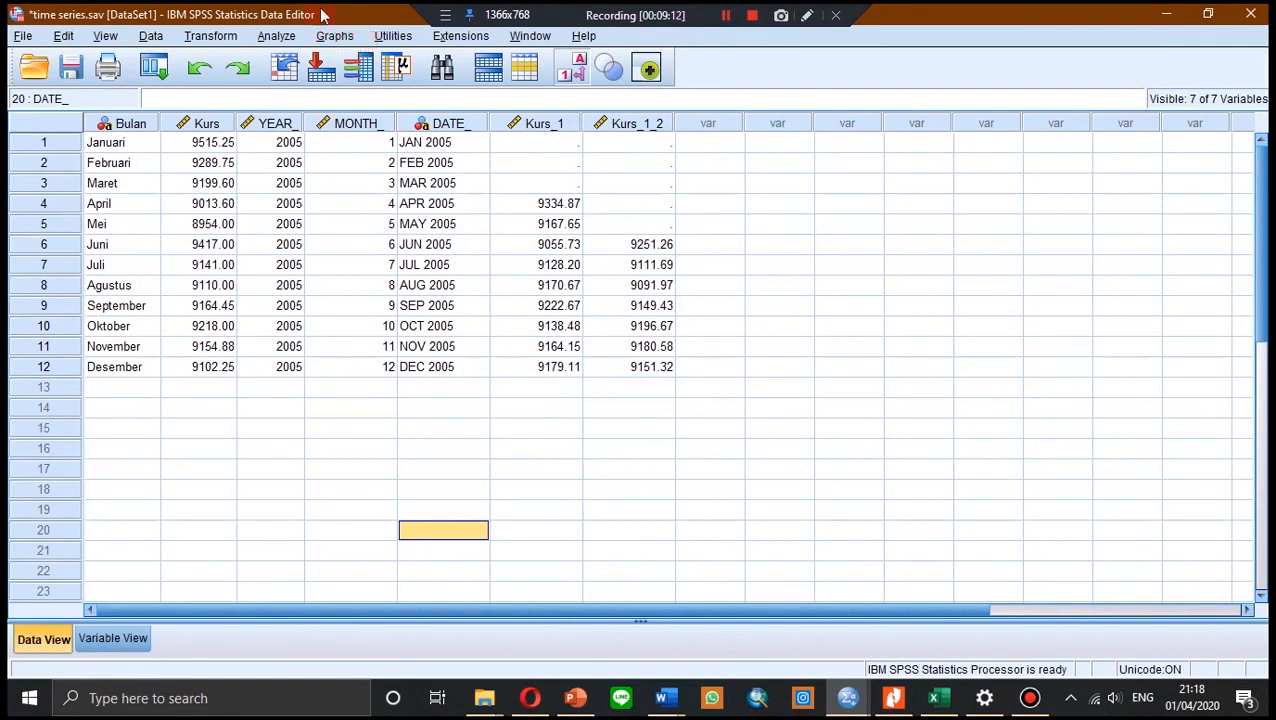
pyautogui.click(337, 37)
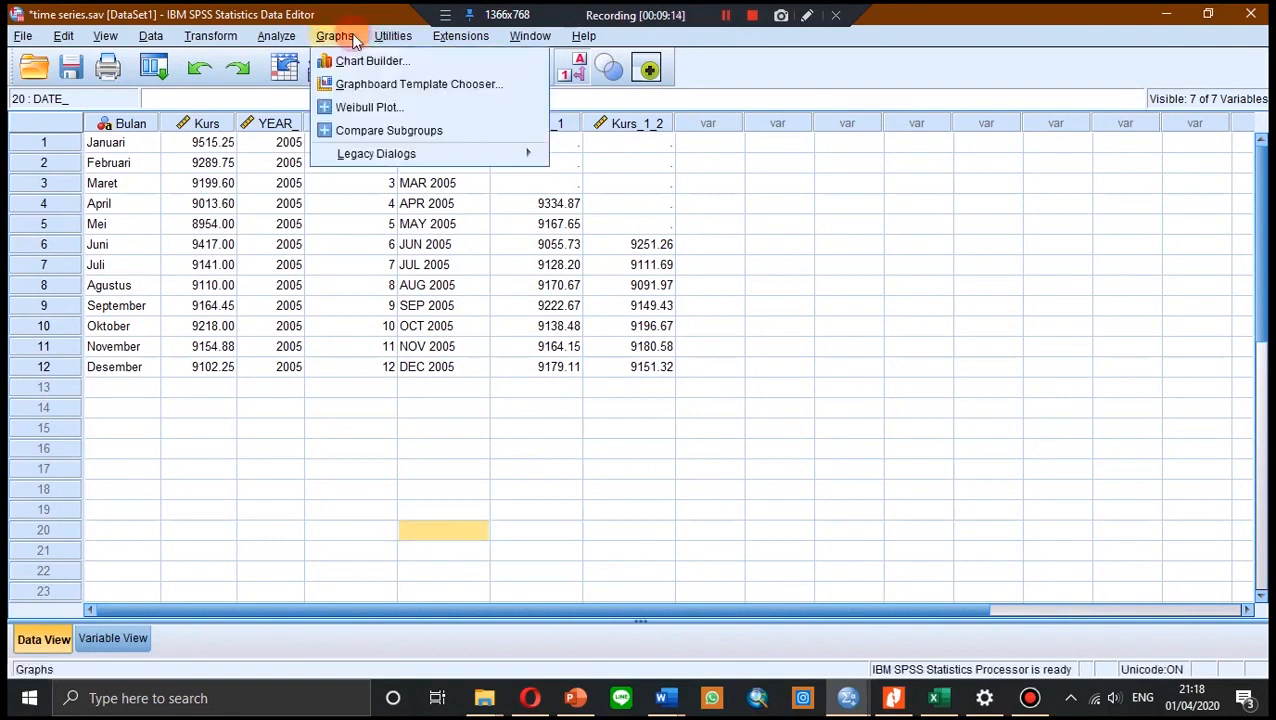
pyautogui.click(407, 155)
pyautogui.click(590, 159)
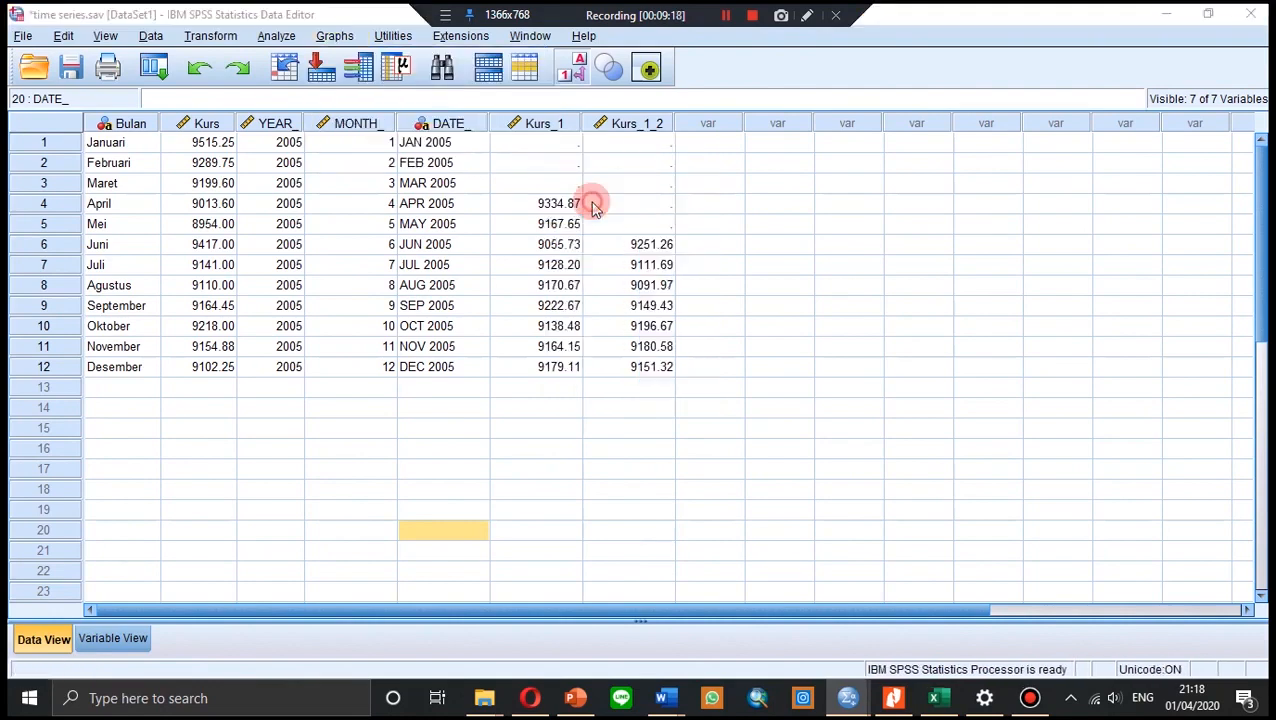
pyautogui.click(566, 282)
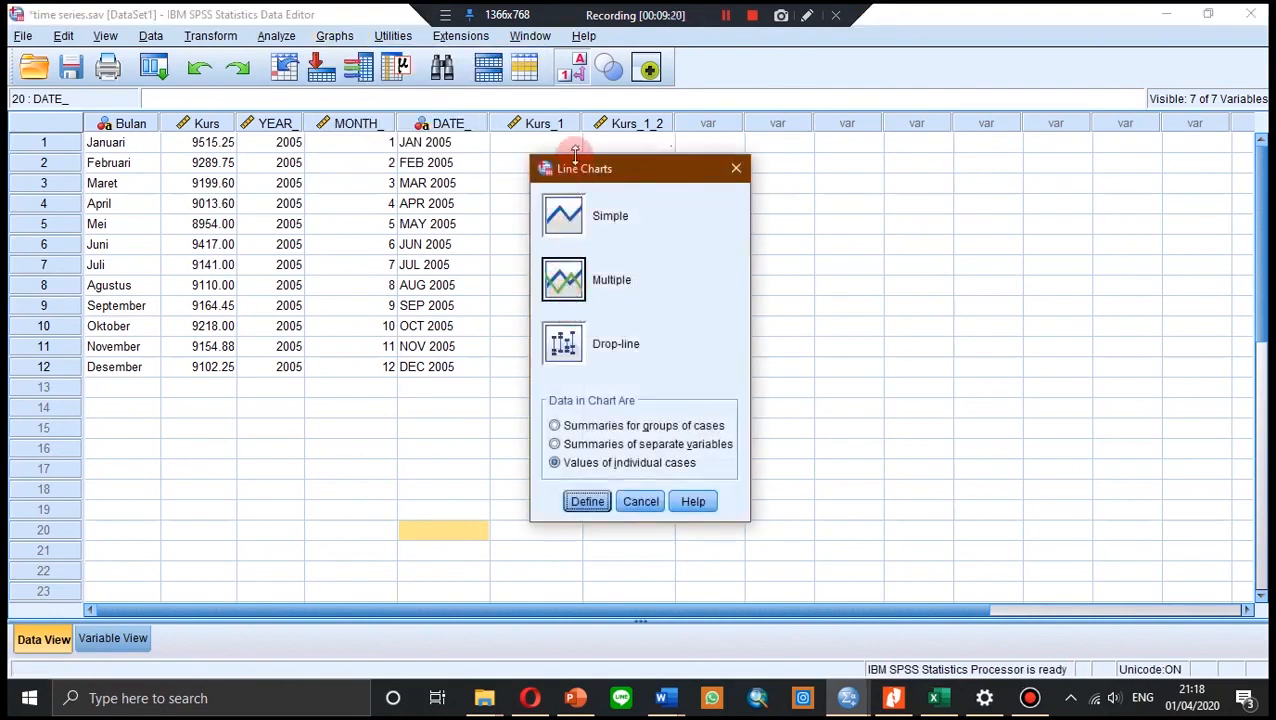
pyautogui.click(576, 285)
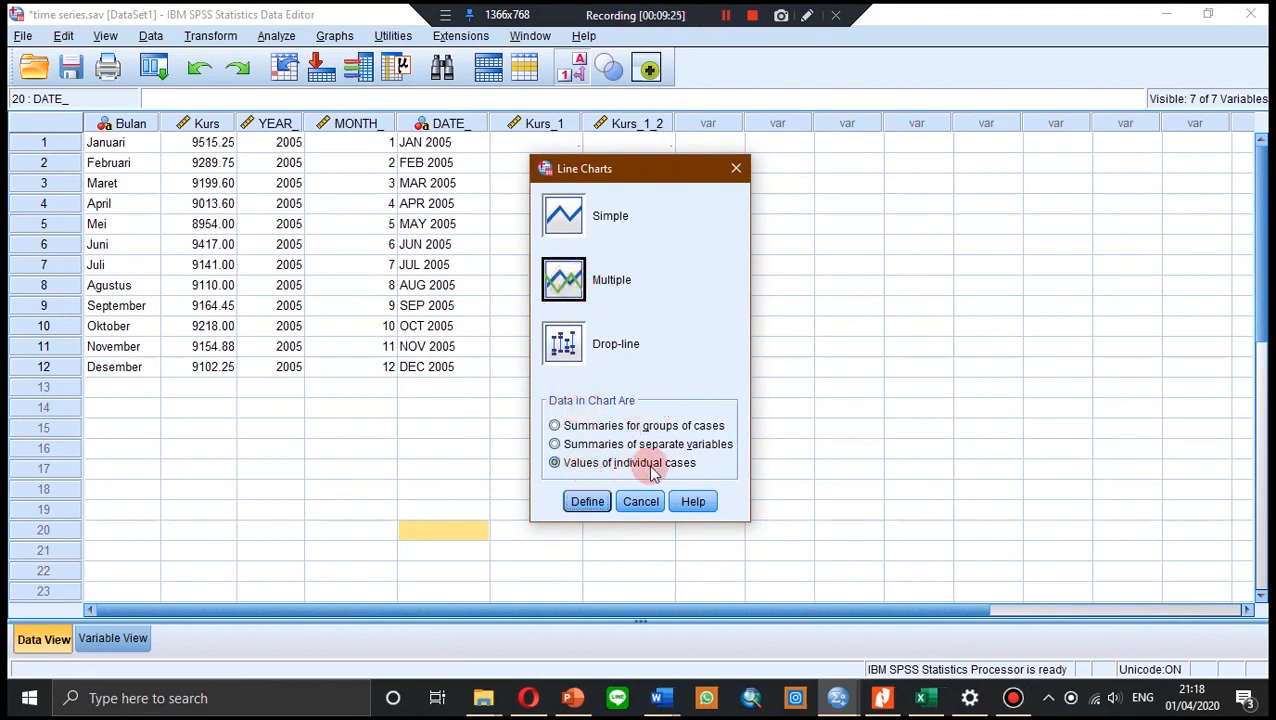
pyautogui.click(588, 502)
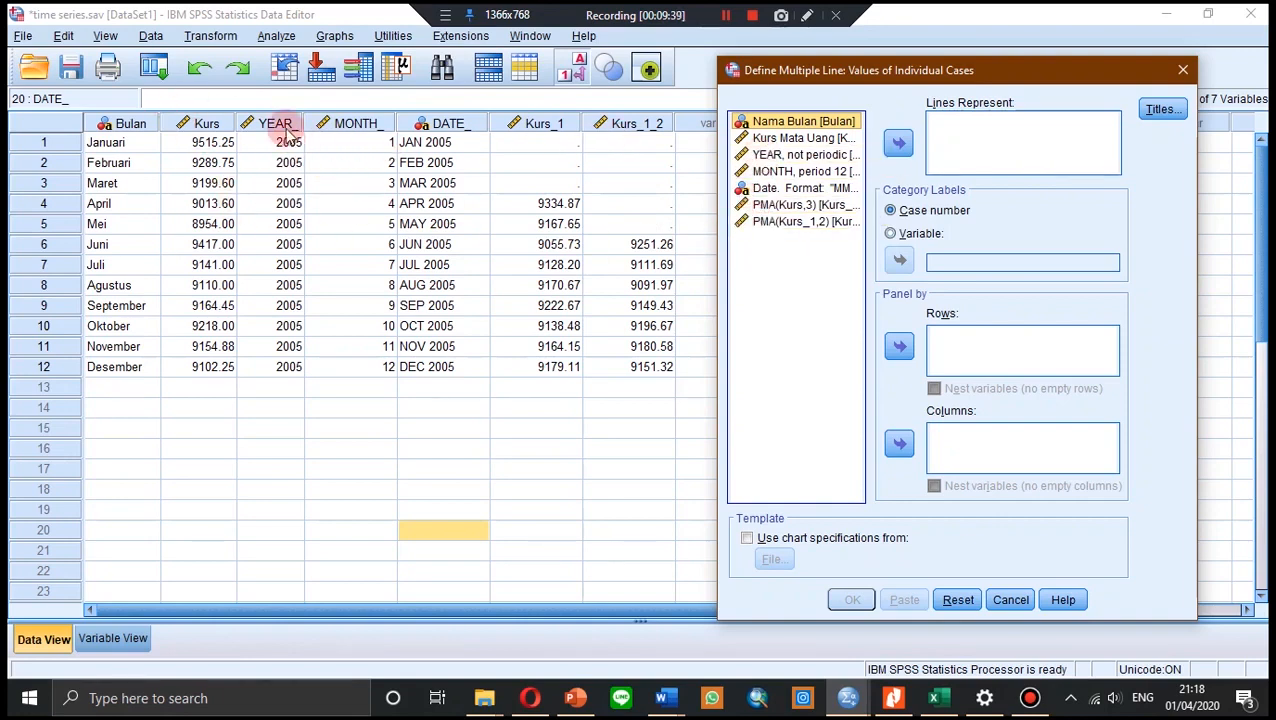
# - Create the multiple line chart with Kurs Mata Uang, PMA(Kurs,3) and PMA(Kurs_1,2) as lines and case number as category labels
pyautogui.click(822, 139)
pyautogui.click(898, 143)
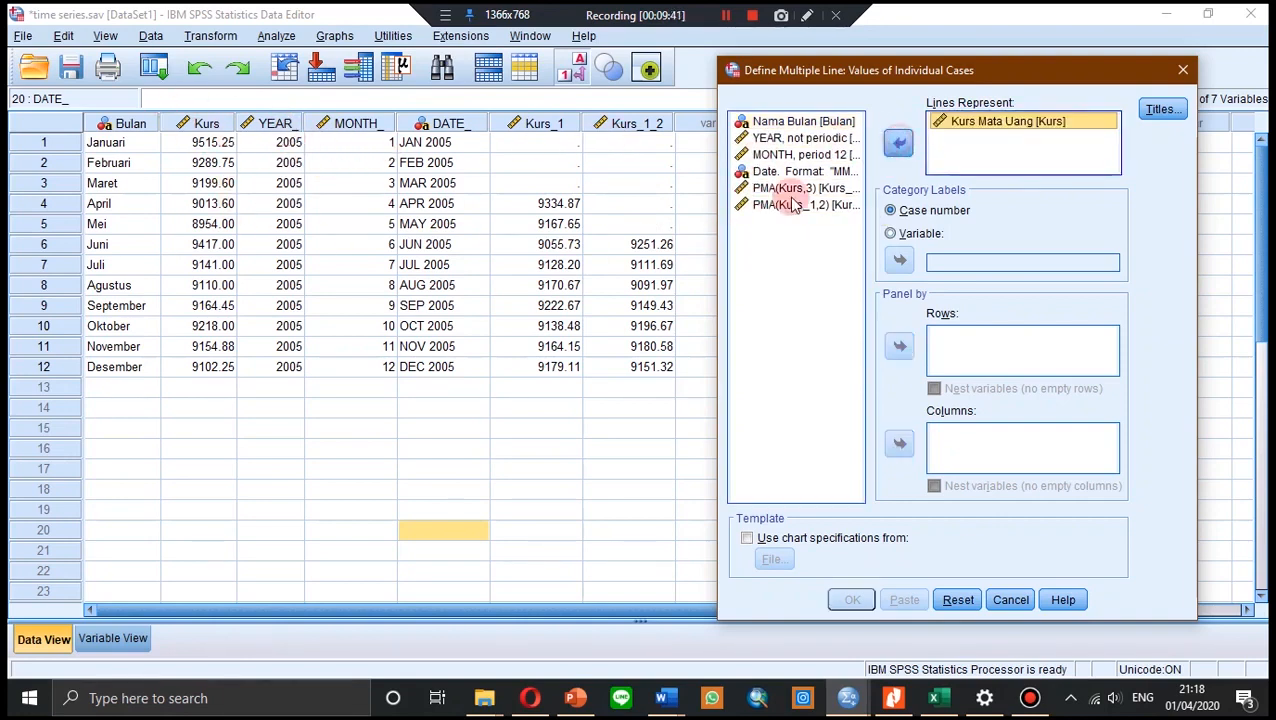
pyautogui.click(783, 190)
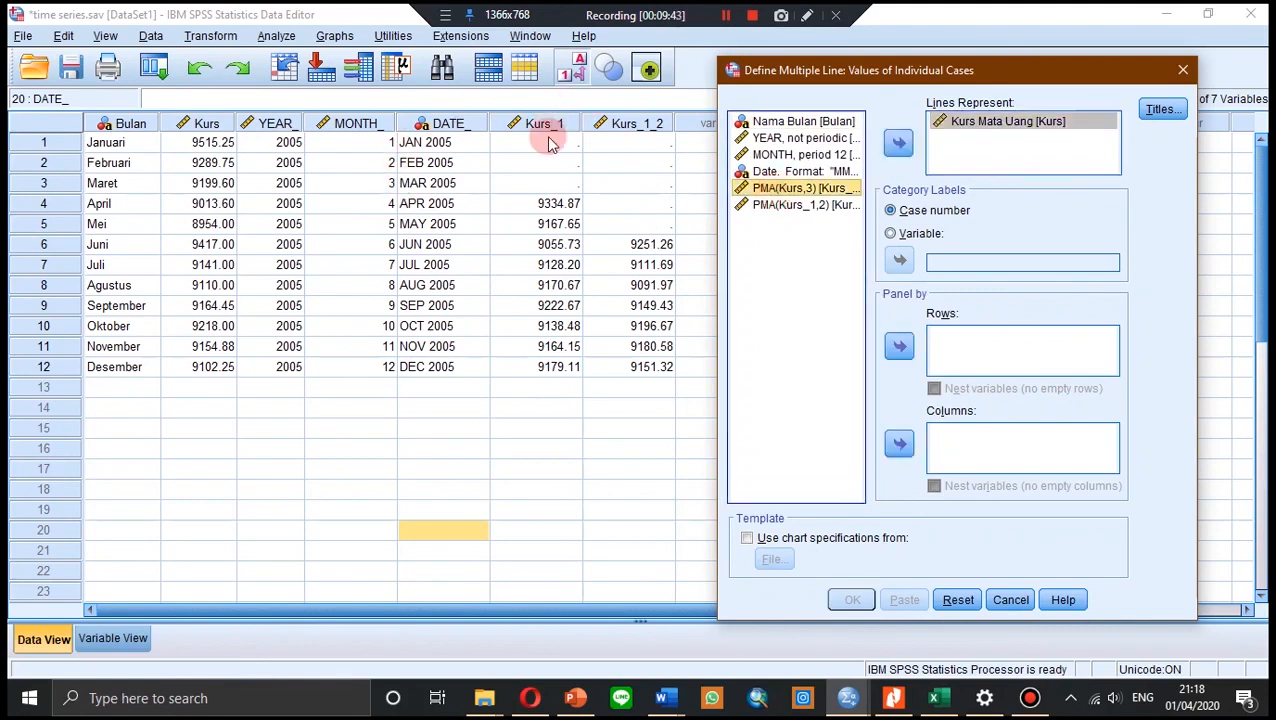
pyautogui.click(898, 143)
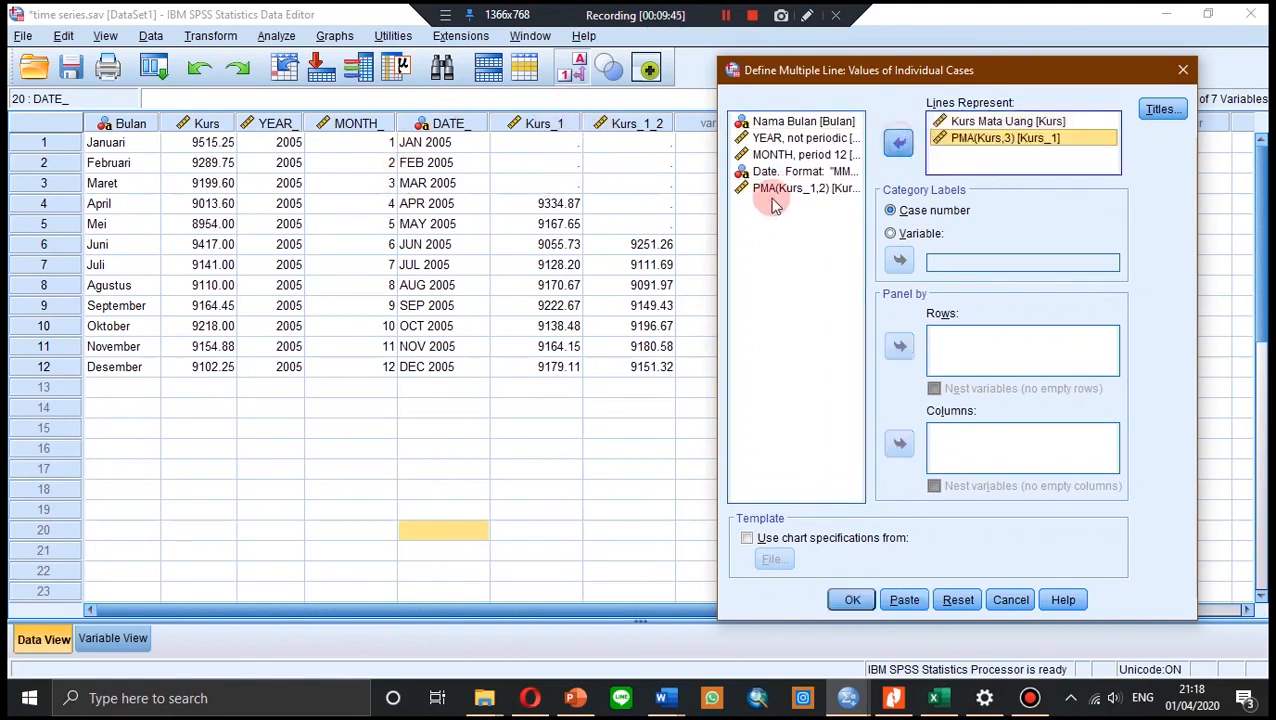
pyautogui.click(790, 188)
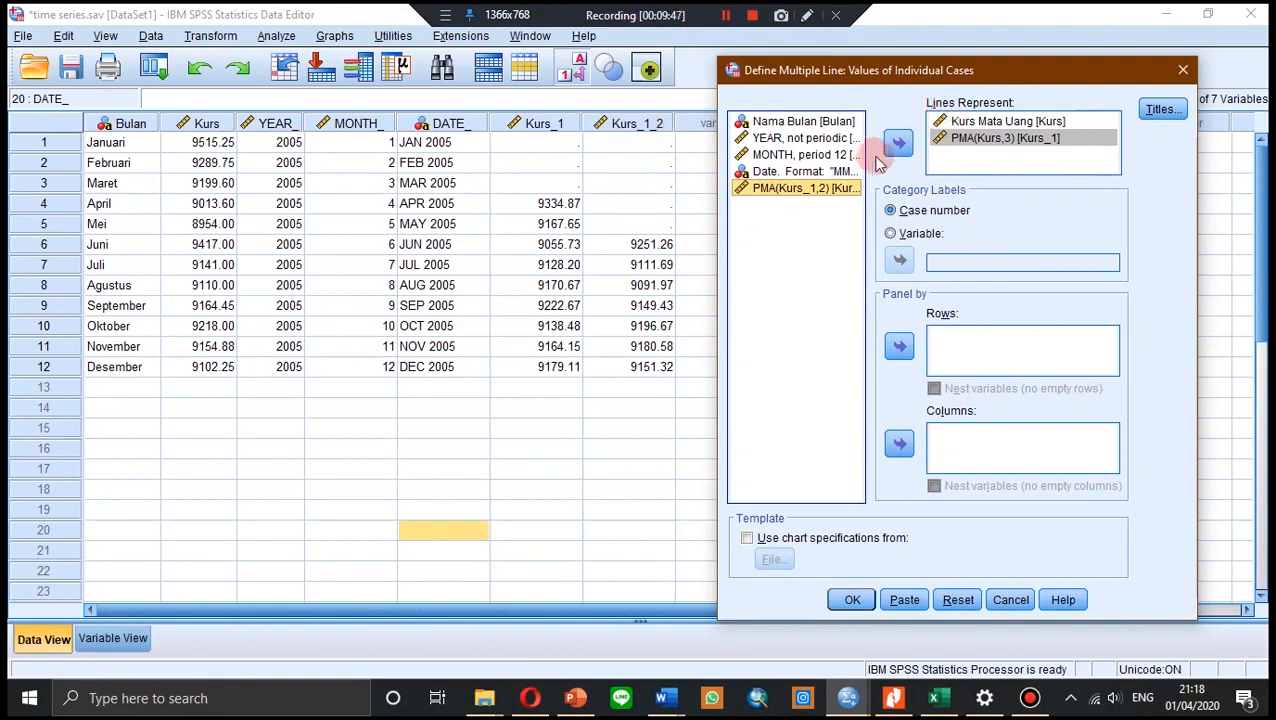
pyautogui.click(897, 143)
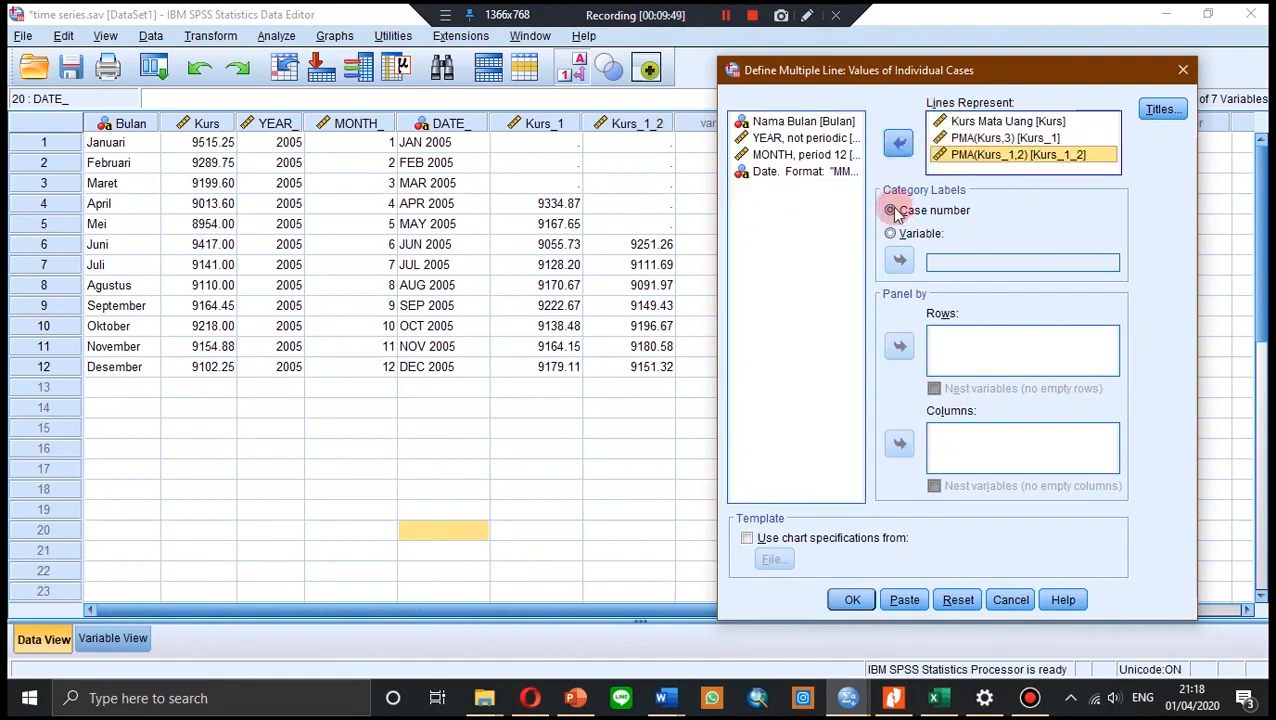
pyautogui.click(850, 599)
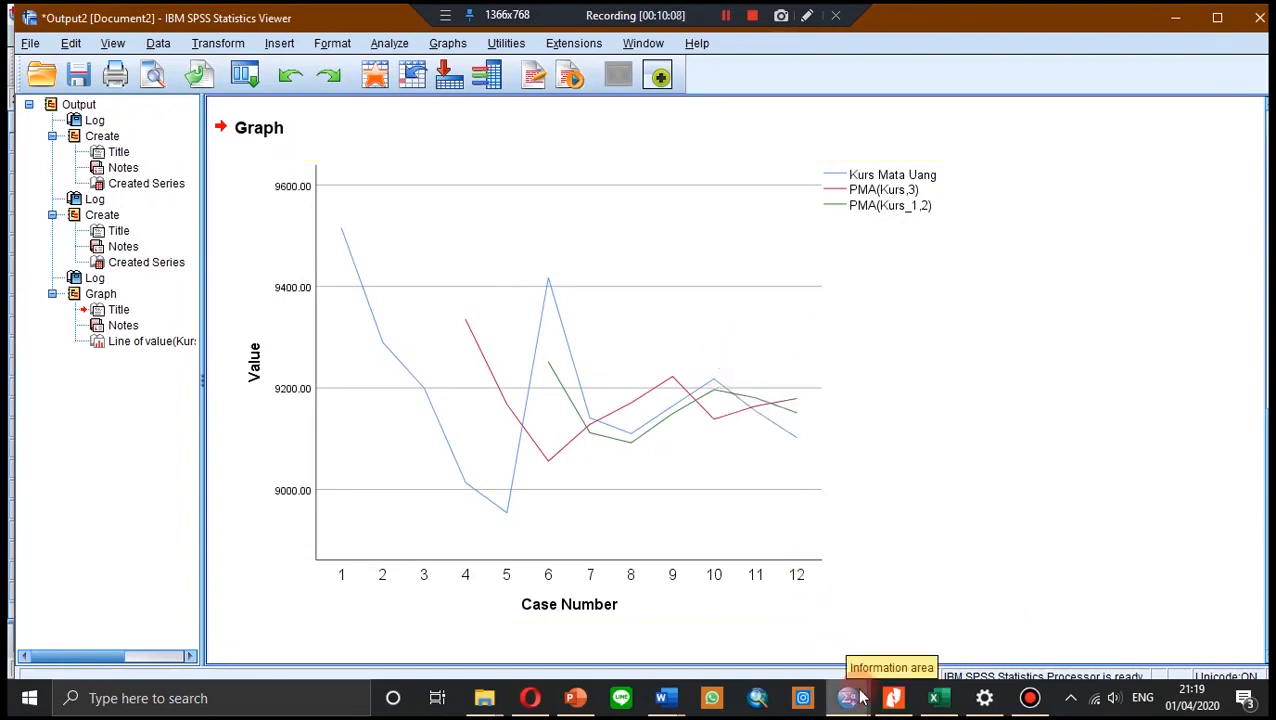
pyautogui.scroll(2, 461, 321)
pyautogui.scroll(-2, 462, 410)
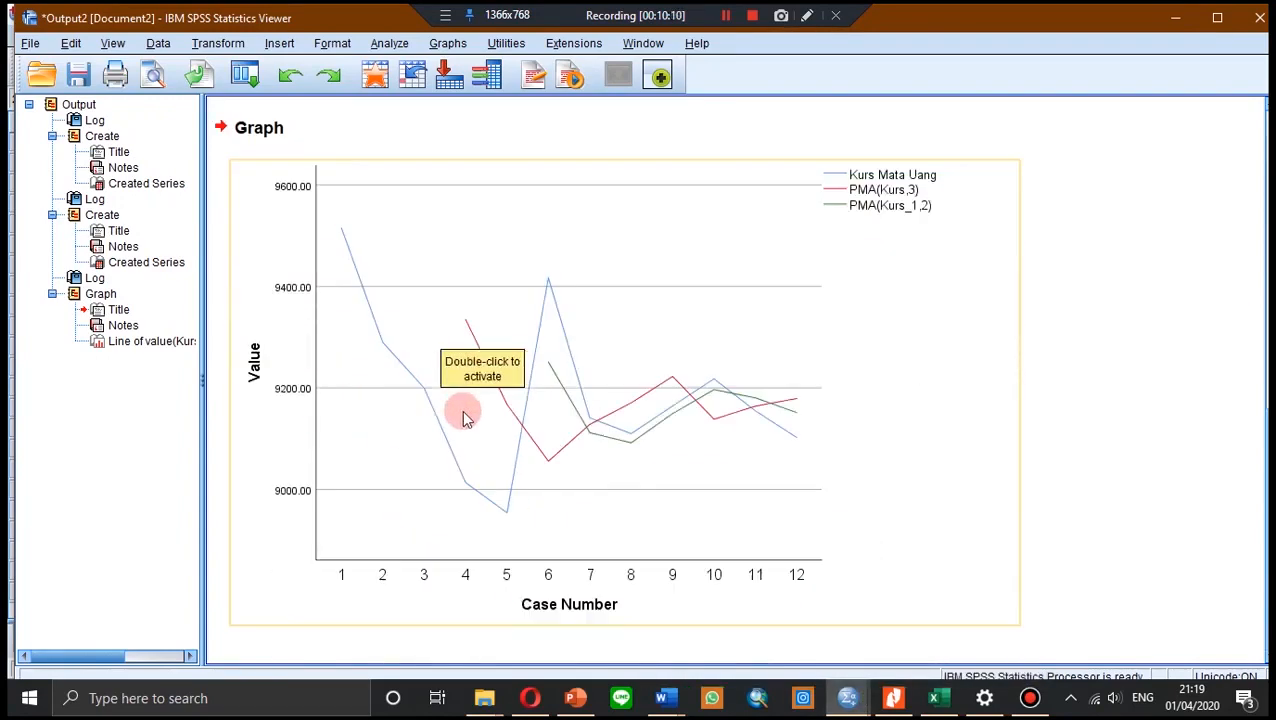
# - Switch back to the Excel workbook and compare the SSE and MSE of the single and double moving averages
pyautogui.click(938, 698)
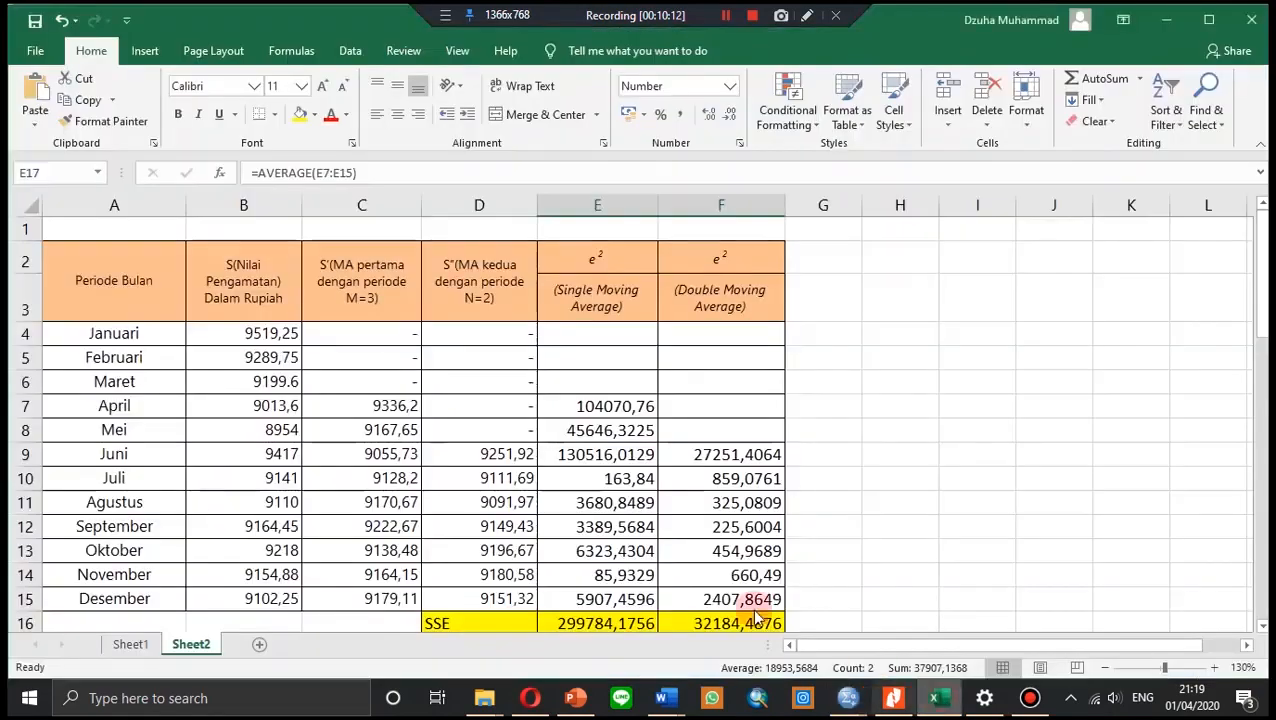
pyautogui.scroll(-1, 410, 480)
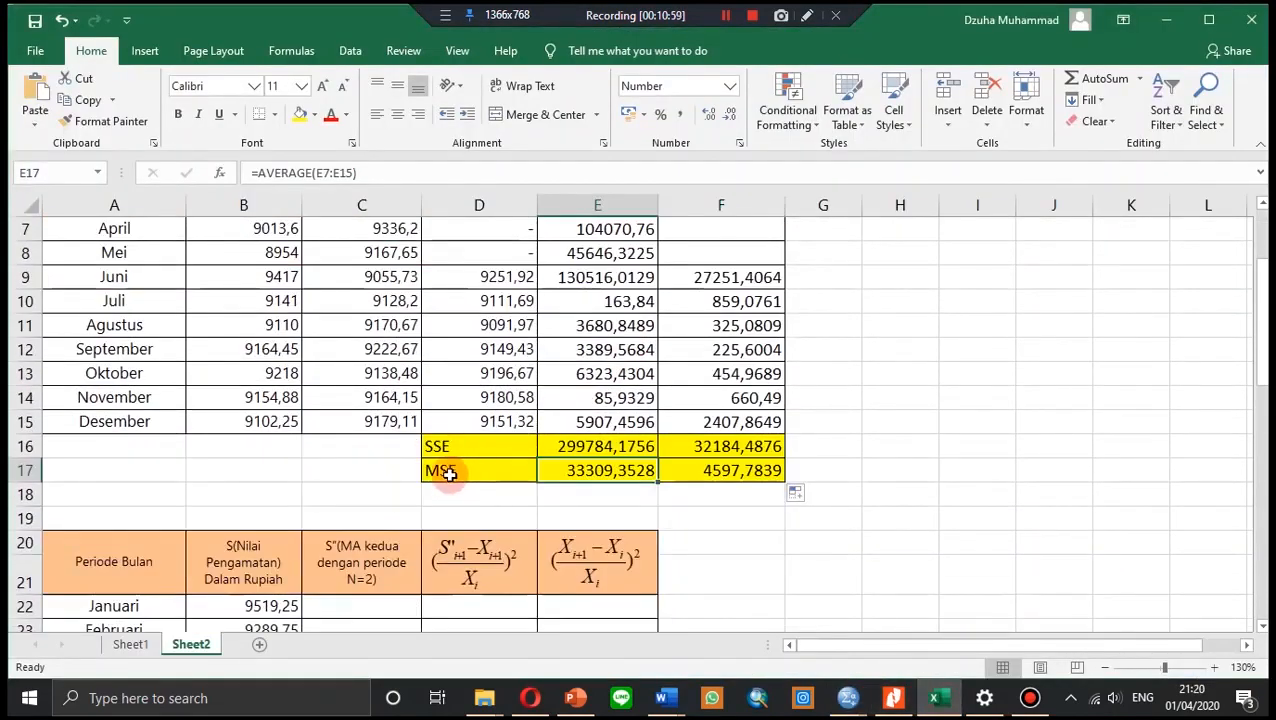
pyautogui.scroll(1, 500, 468)
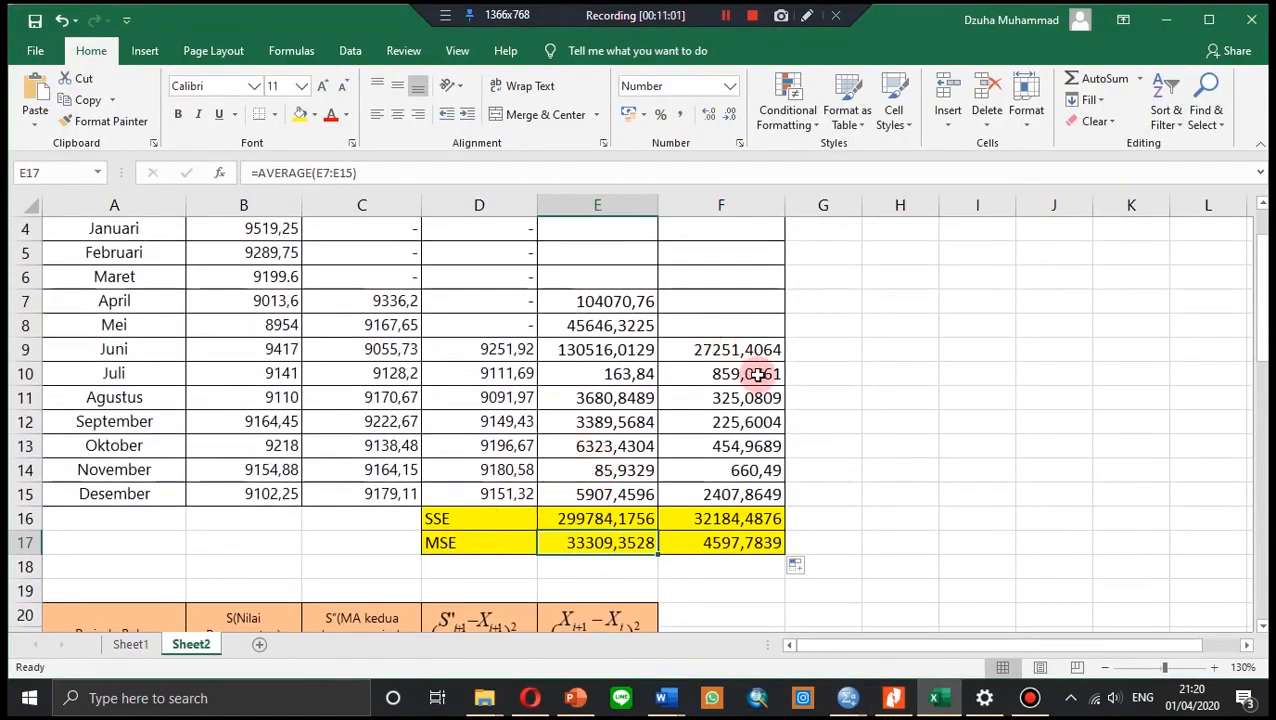
pyautogui.scroll(1, 760, 372)
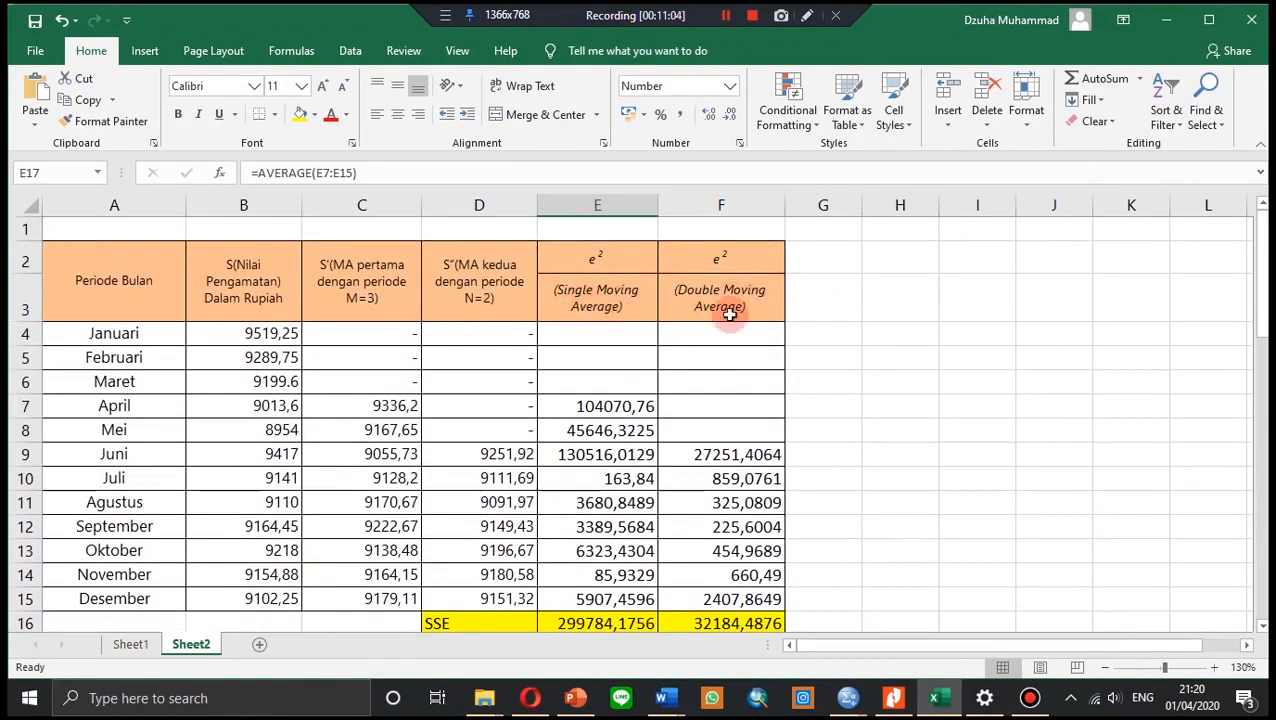
pyautogui.scroll(-1, 703, 302)
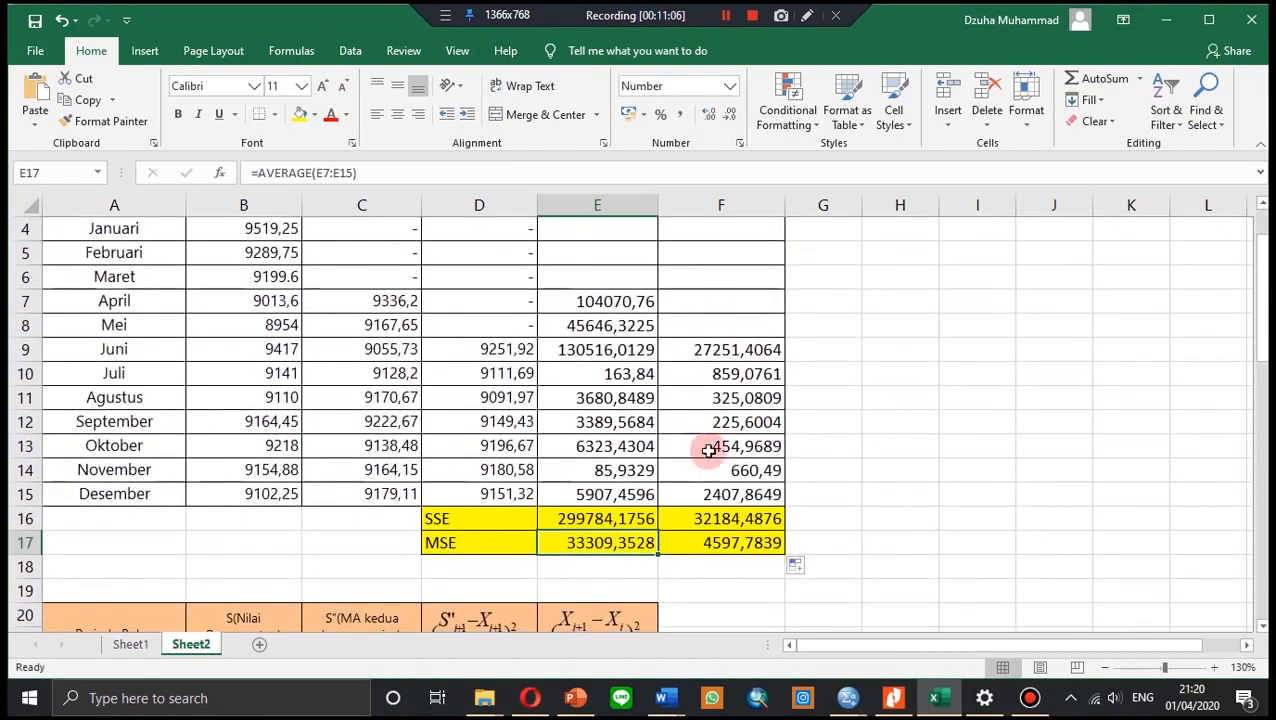
pyautogui.click(726, 541)
pyautogui.scroll(1, 692, 356)
pyautogui.scroll(-1, 620, 420)
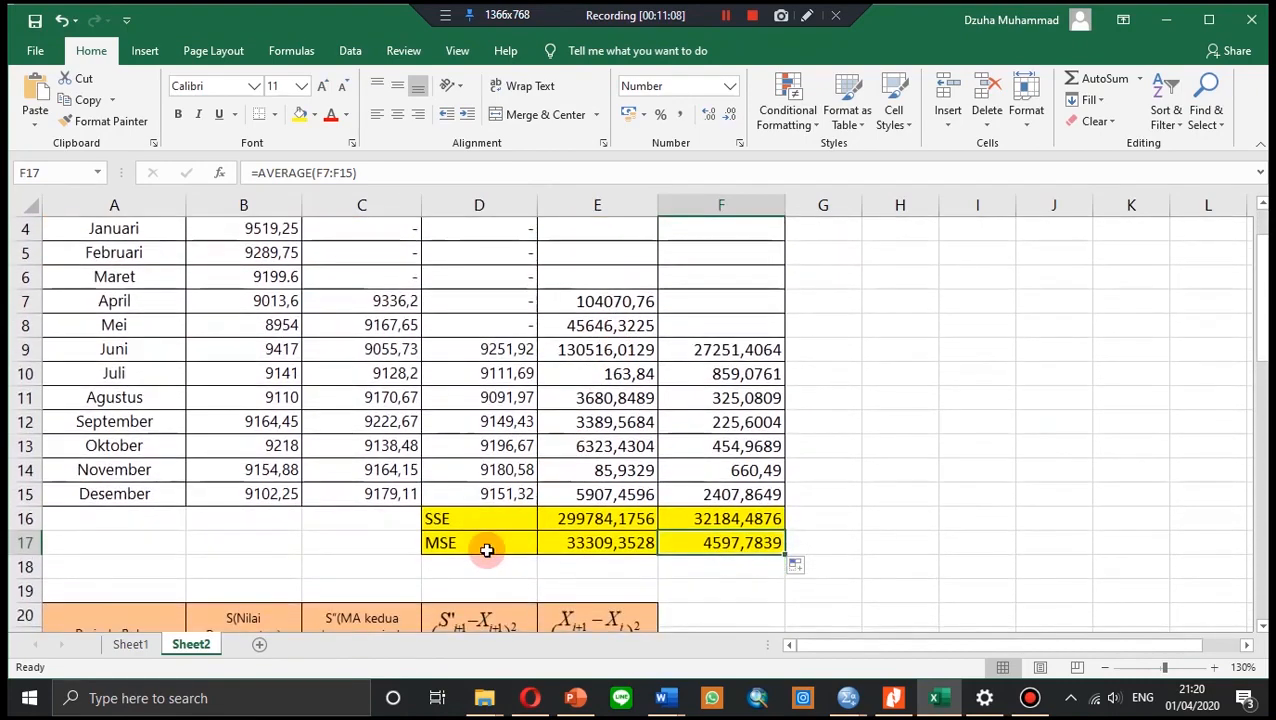
pyautogui.scroll(1, 706, 532)
pyautogui.scroll(-1, 683, 538)
pyautogui.scroll(1, 683, 525)
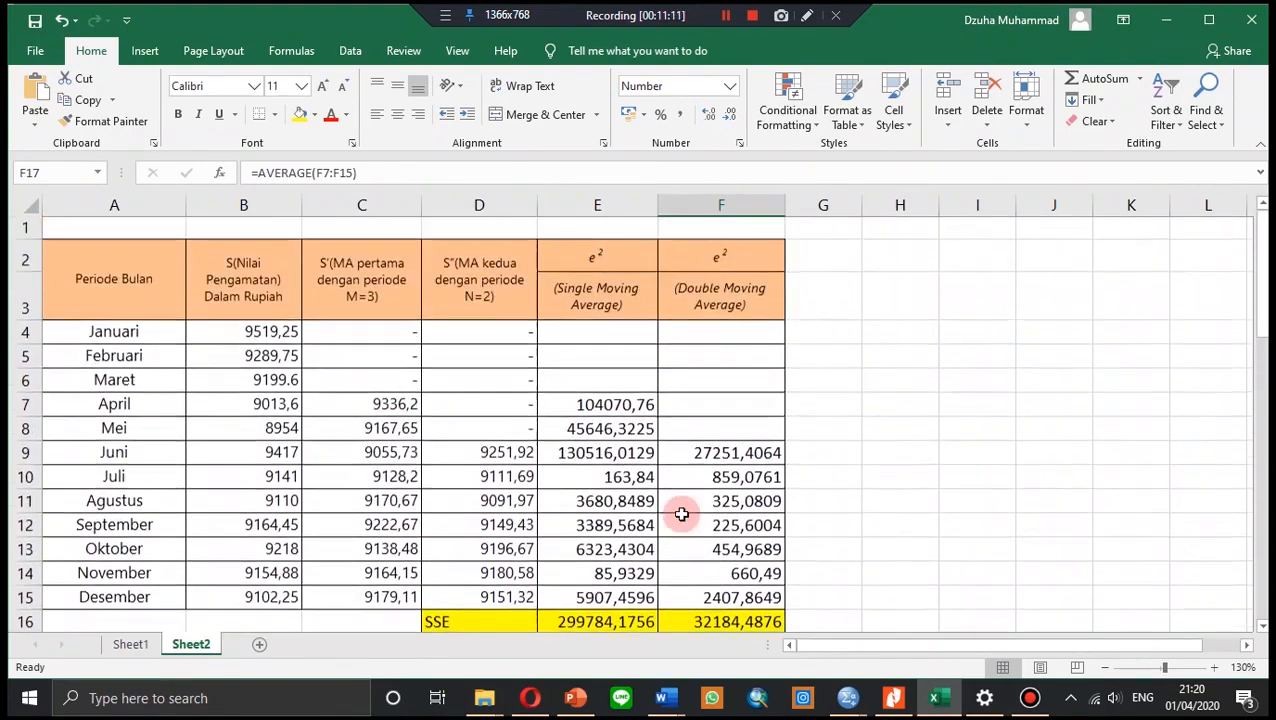
pyautogui.scroll(-1, 700, 535)
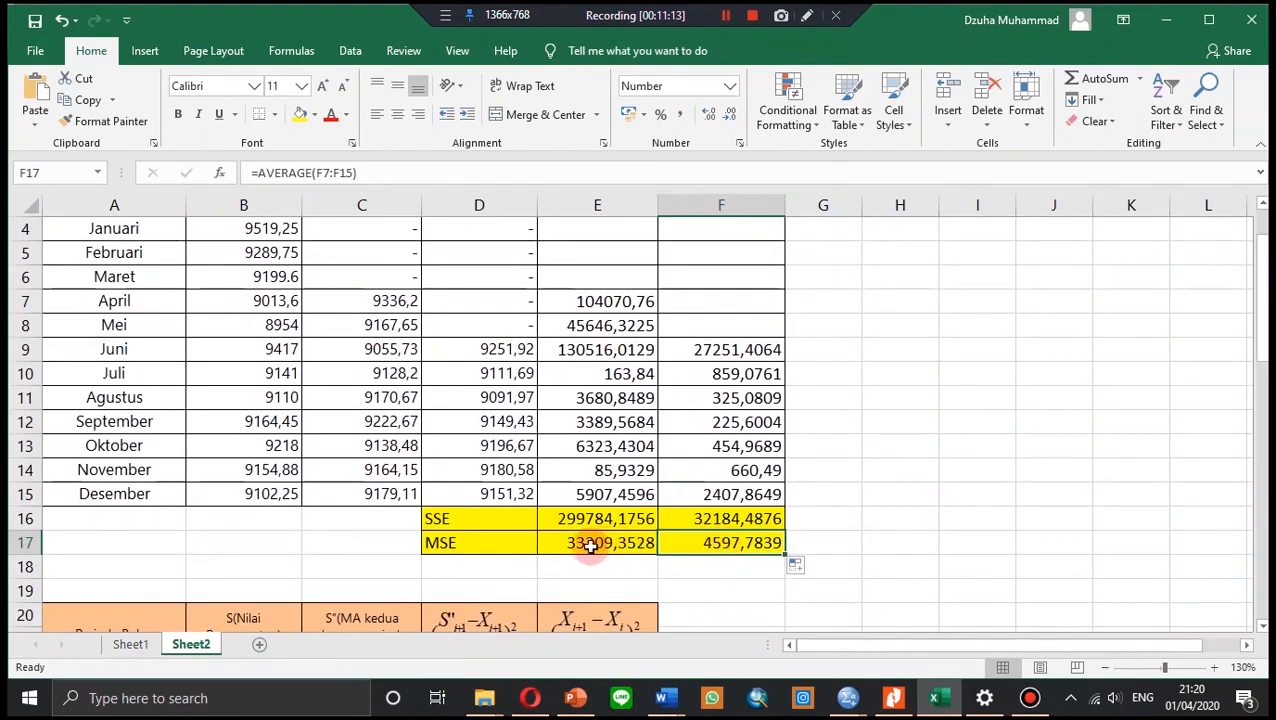
pyautogui.scroll(1, 723, 493)
pyautogui.scroll(-1, 705, 493)
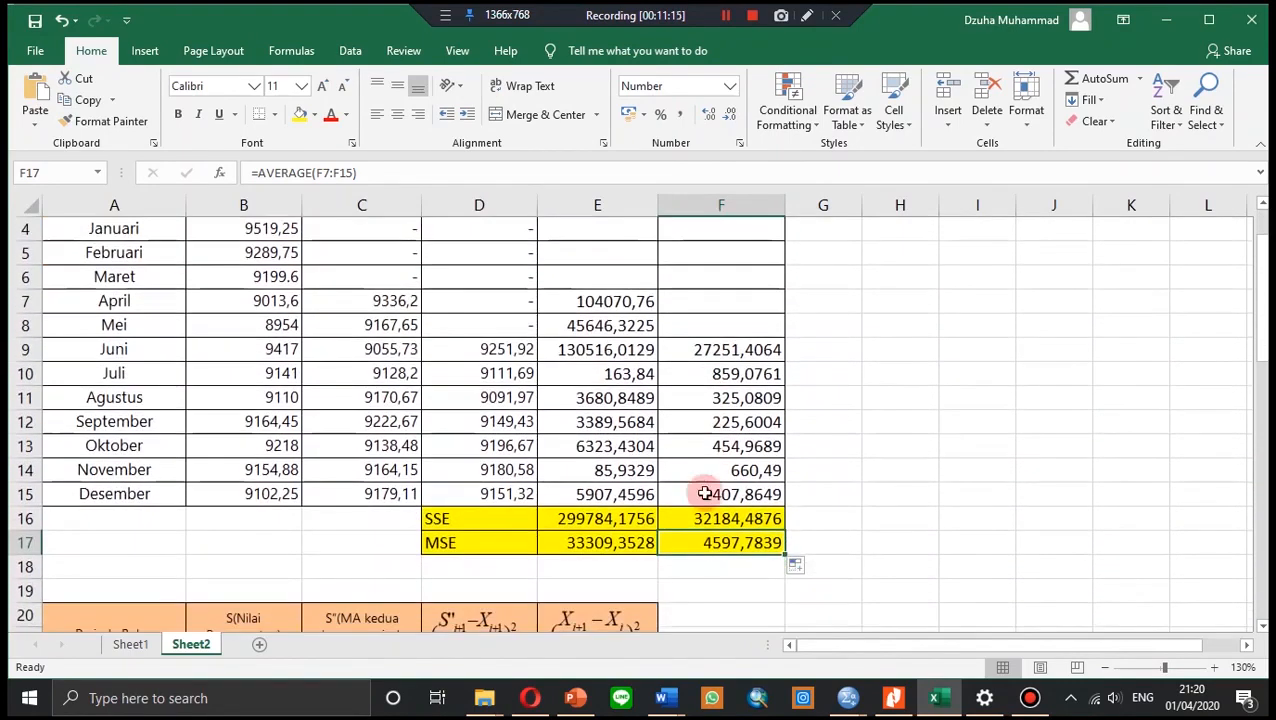
pyautogui.scroll(1, 718, 540)
pyautogui.scroll(-1, 715, 535)
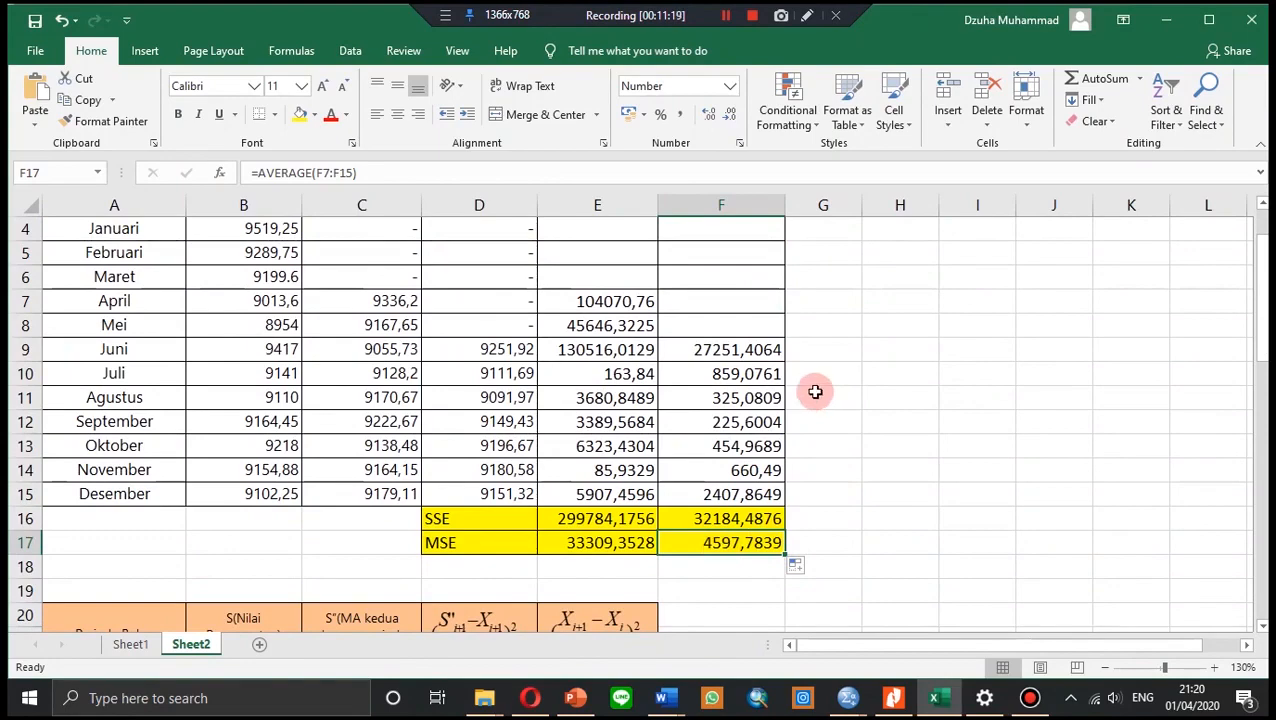
pyautogui.scroll(1, 640, 465)
pyautogui.scroll(-1, 655, 395)
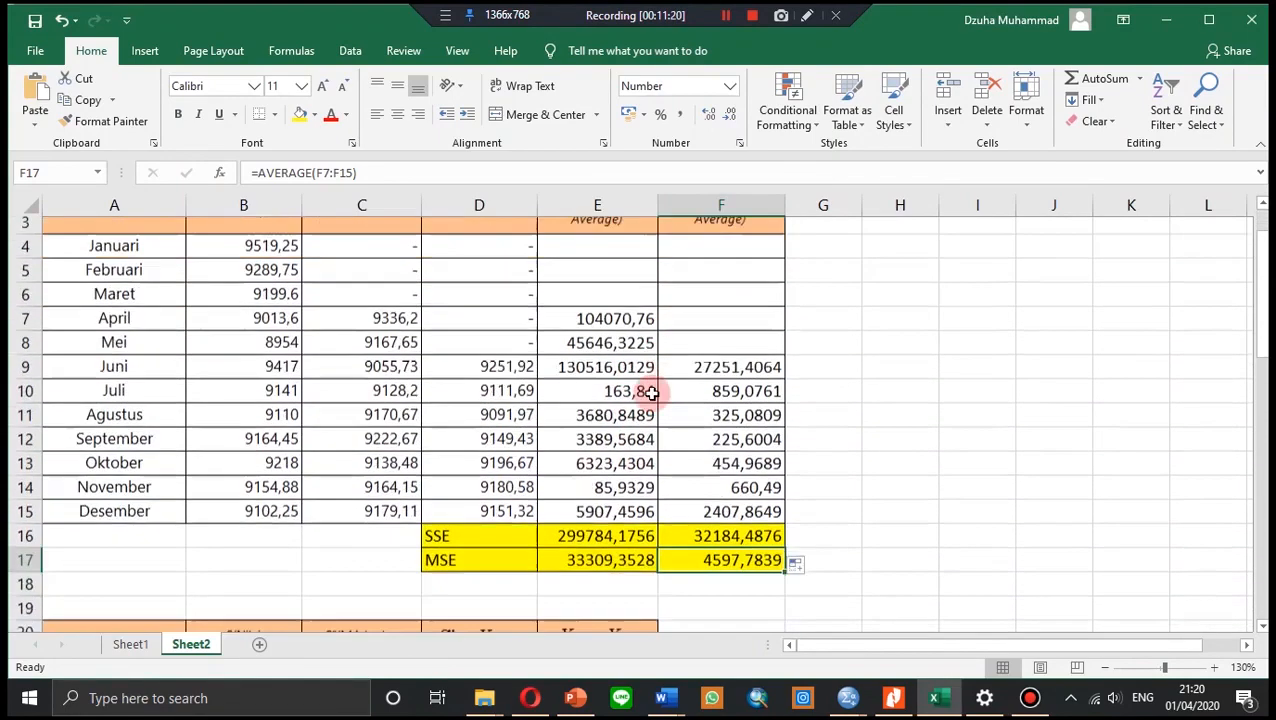
pyautogui.scroll(1, 645, 460)
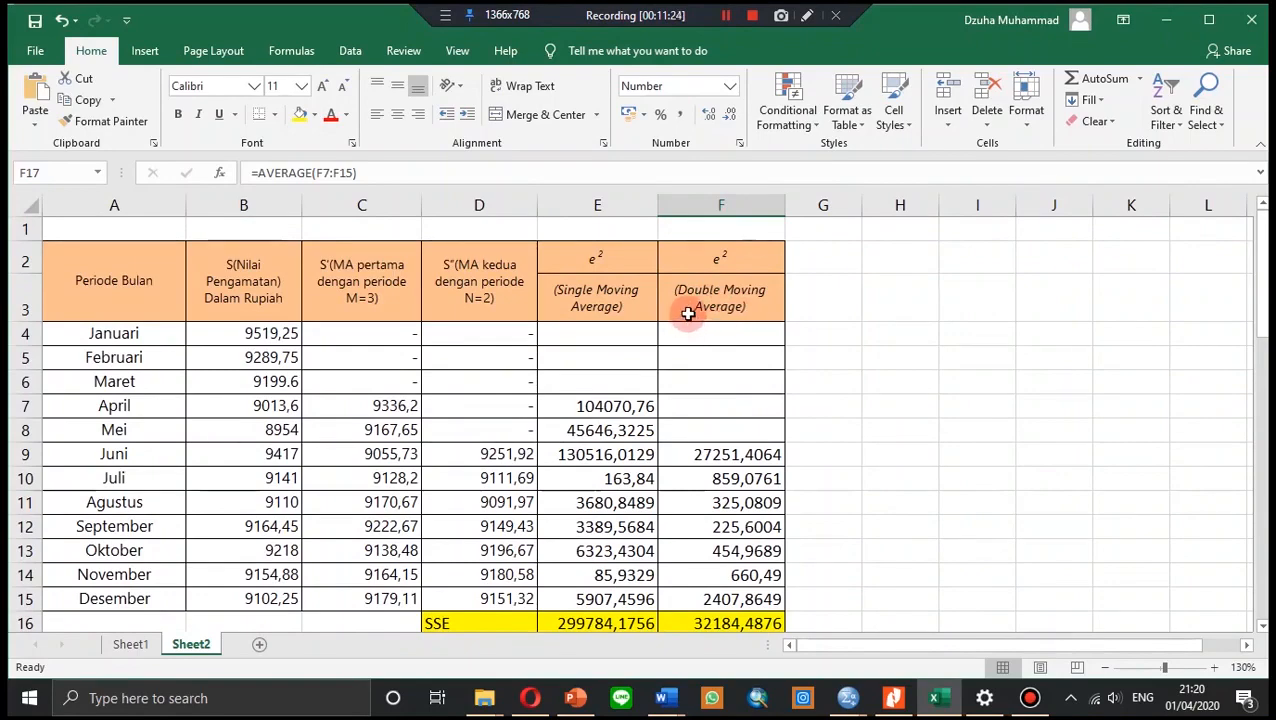
pyautogui.scroll(-1, 685, 315)
pyautogui.scroll(1, 680, 315)
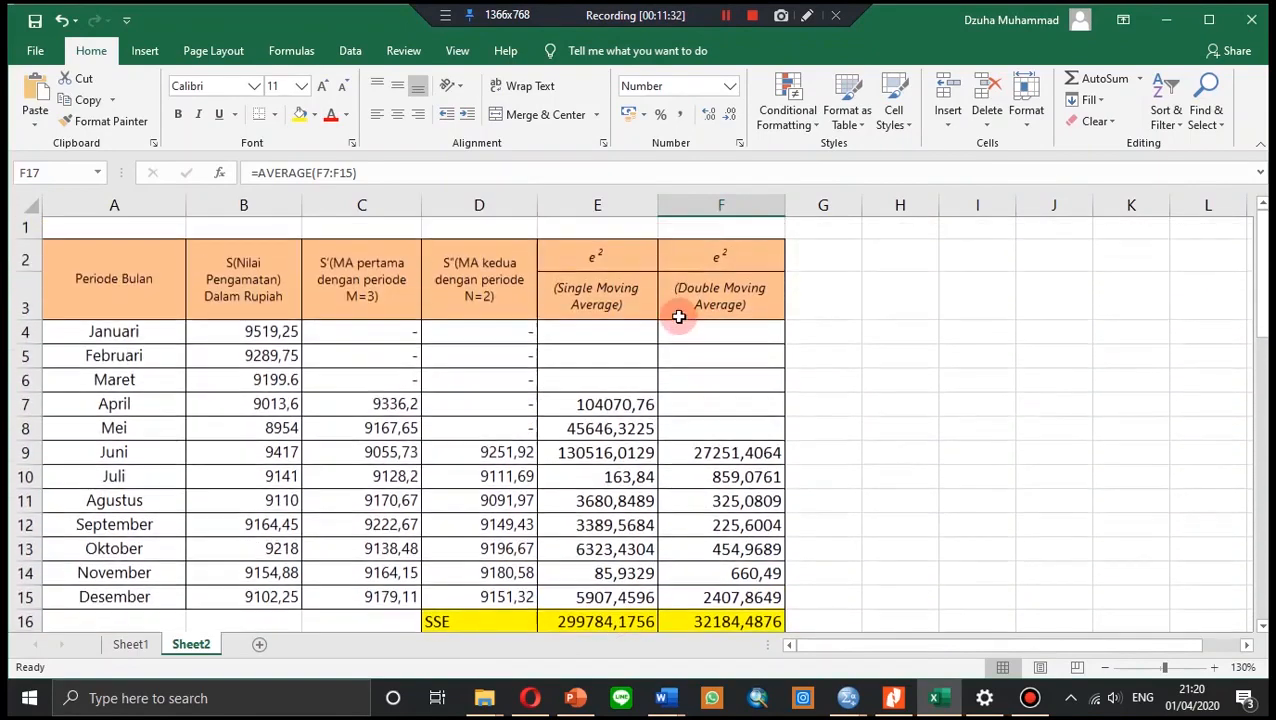
pyautogui.scroll(-2, 678, 315)
pyautogui.scroll(2, 675, 316)
pyautogui.scroll(-2, 670, 316)
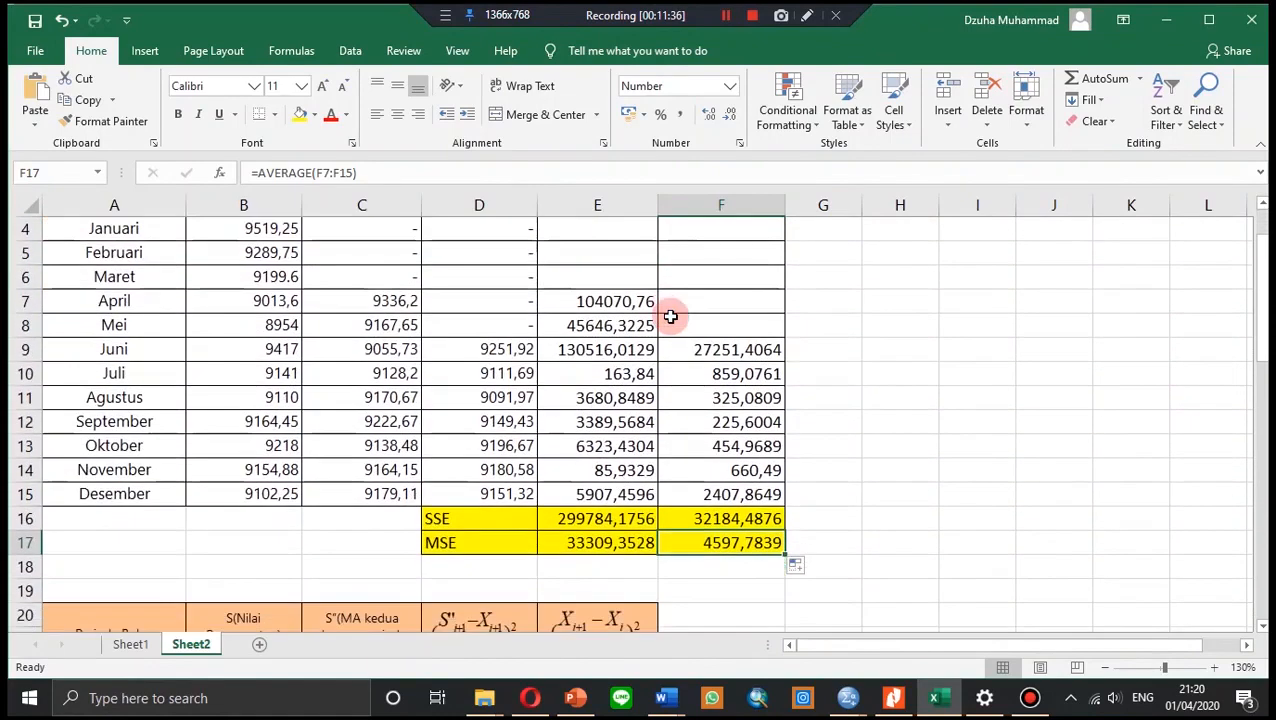
# - Examine the U statistic table below the error table, including its two squared-ratio formula headings and the Total and U rows
pyautogui.scroll(-4, 668, 316)
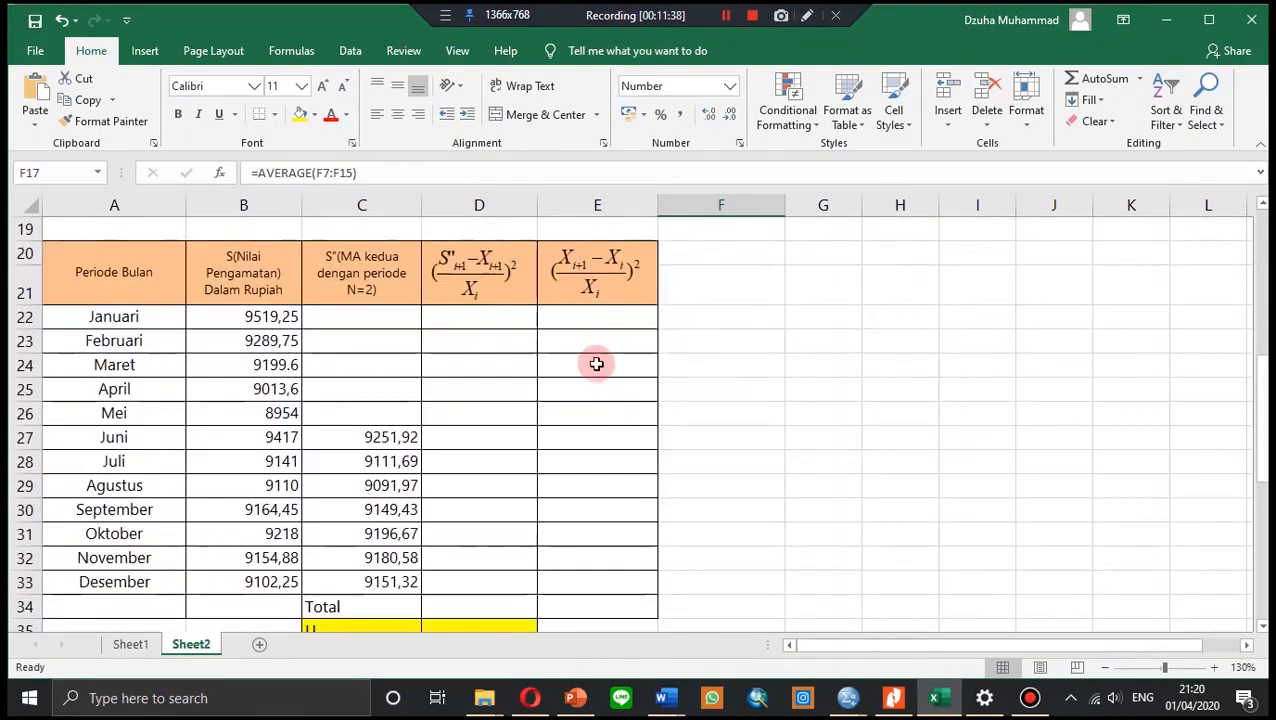
pyautogui.scroll(-1, 592, 366)
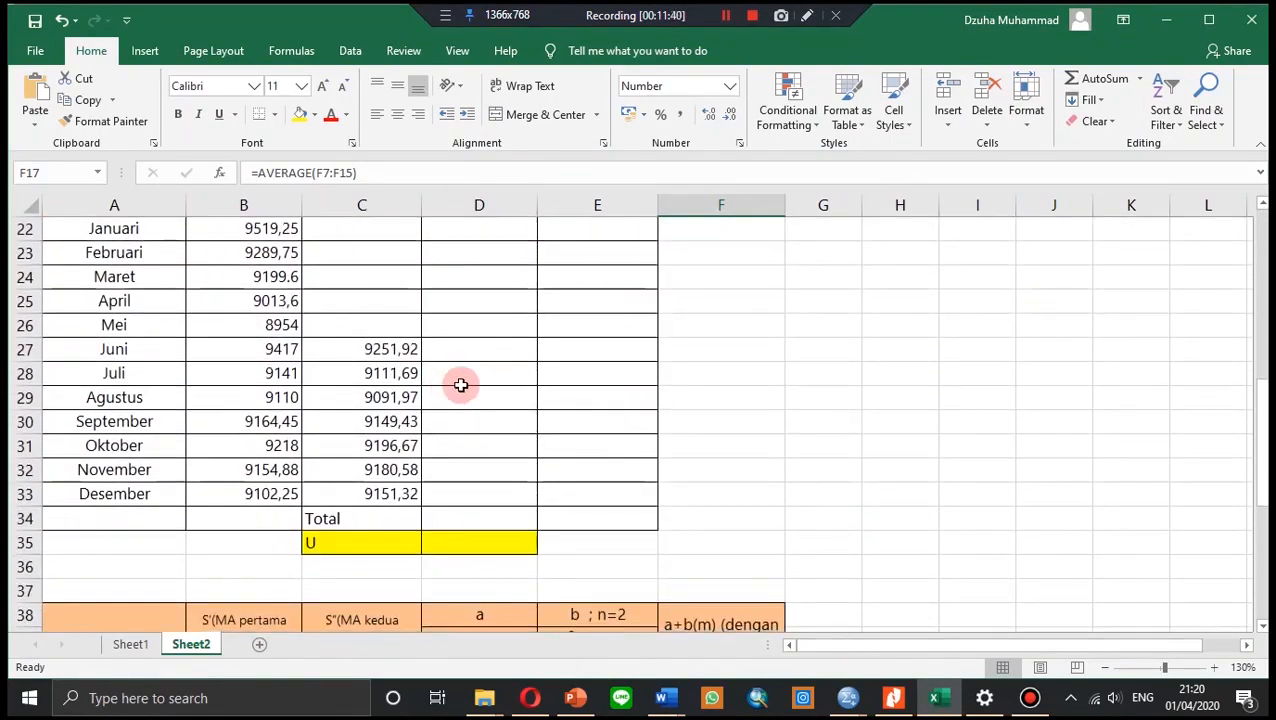
pyautogui.scroll(1, 461, 385)
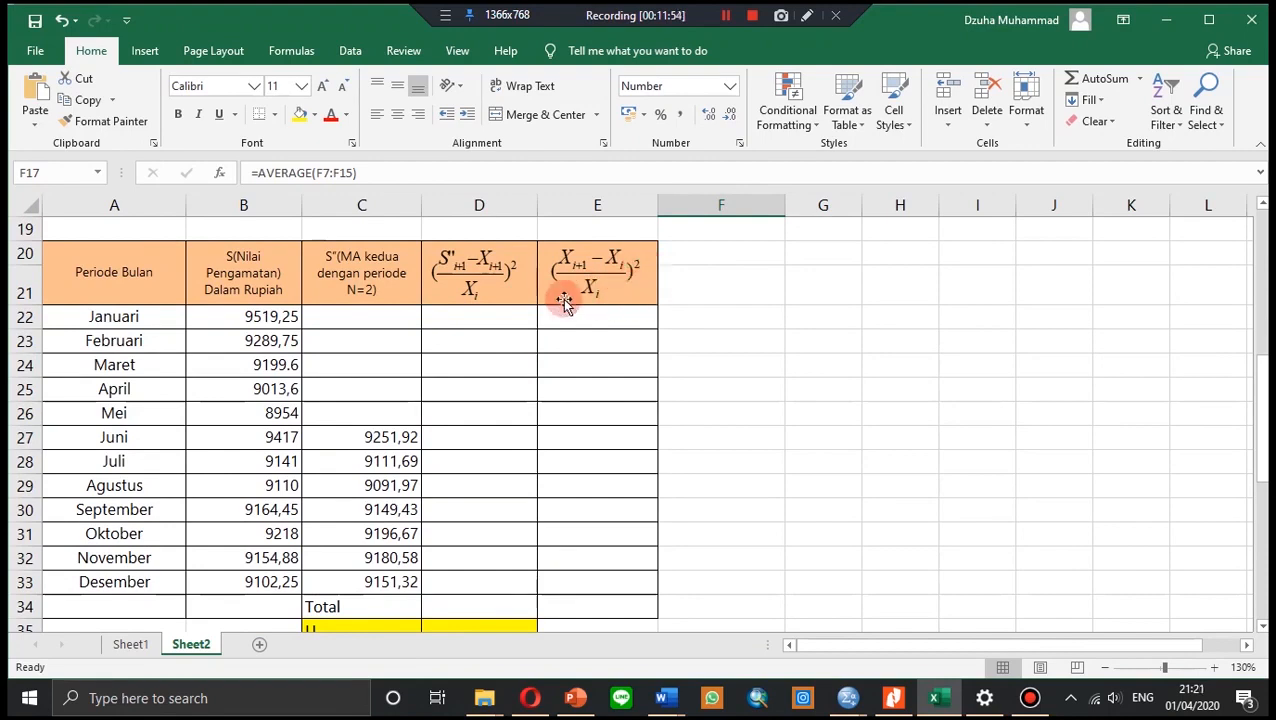
# - Examine the first squared-ratio heading of the U table and the June and July observation and second moving average cells it uses
pyautogui.scroll(-1, 370, 557)
pyautogui.click(361, 543)
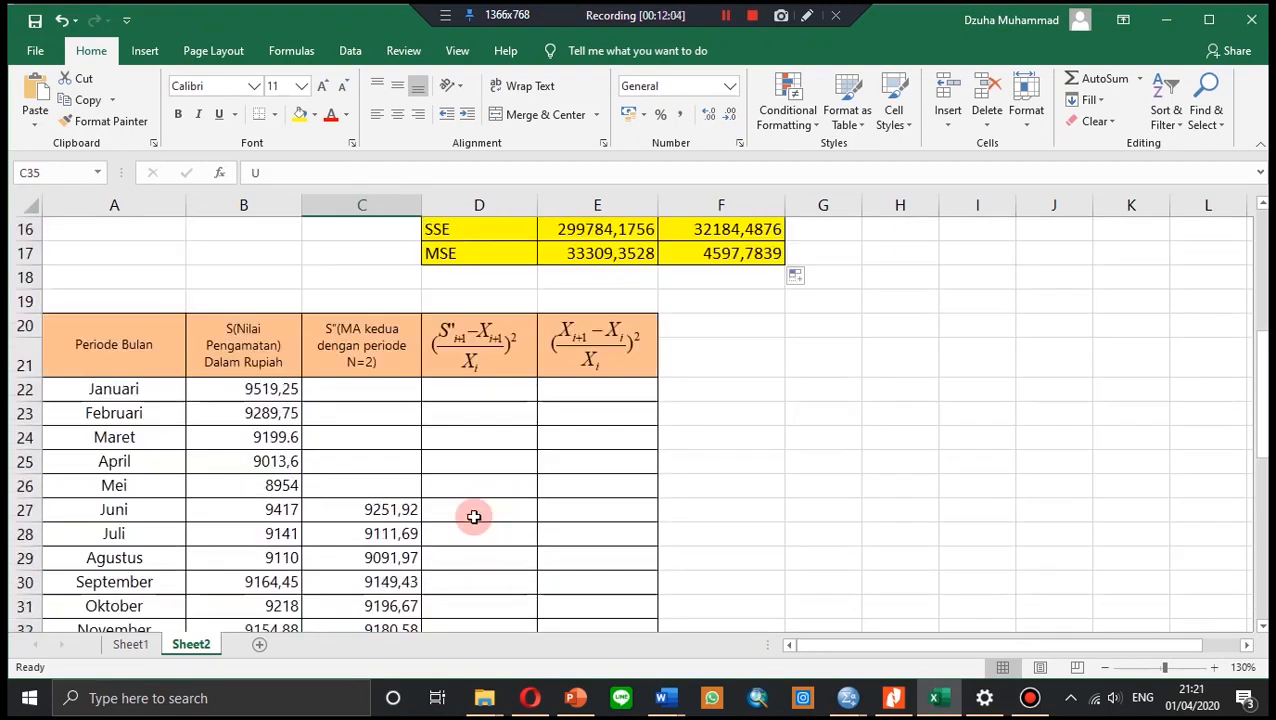
pyautogui.scroll(-1, 473, 516)
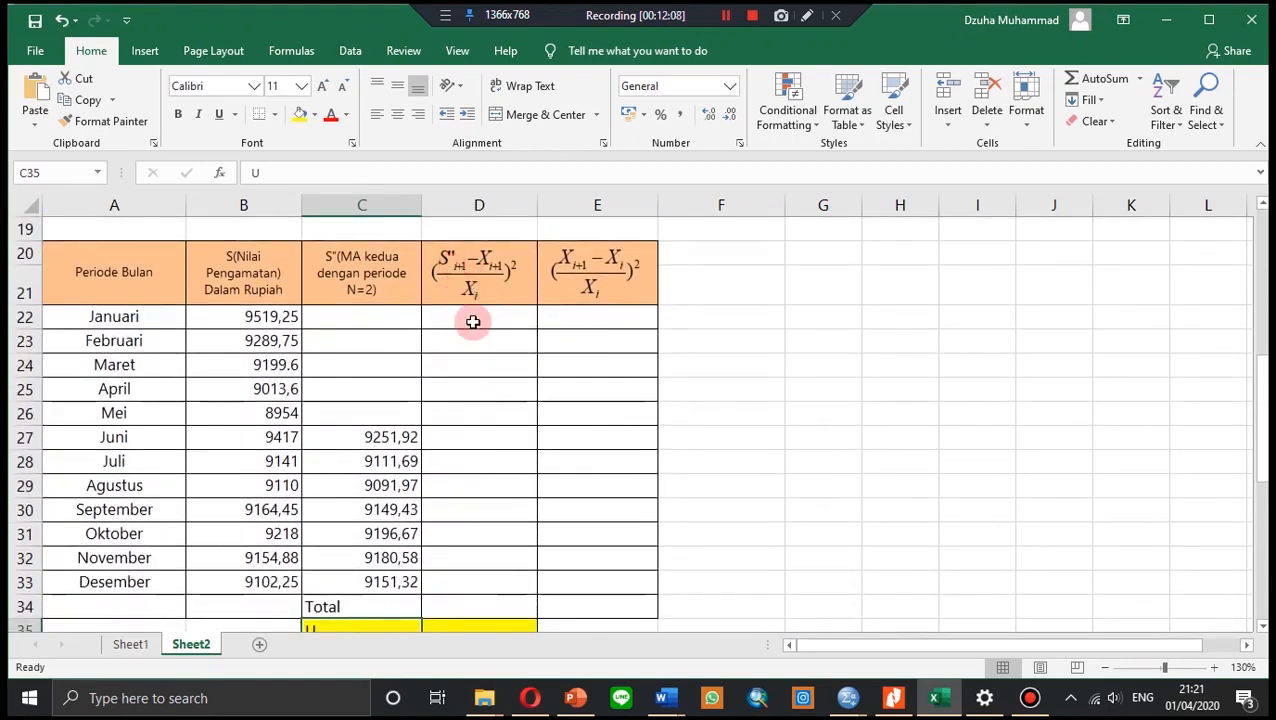
pyautogui.click(472, 263)
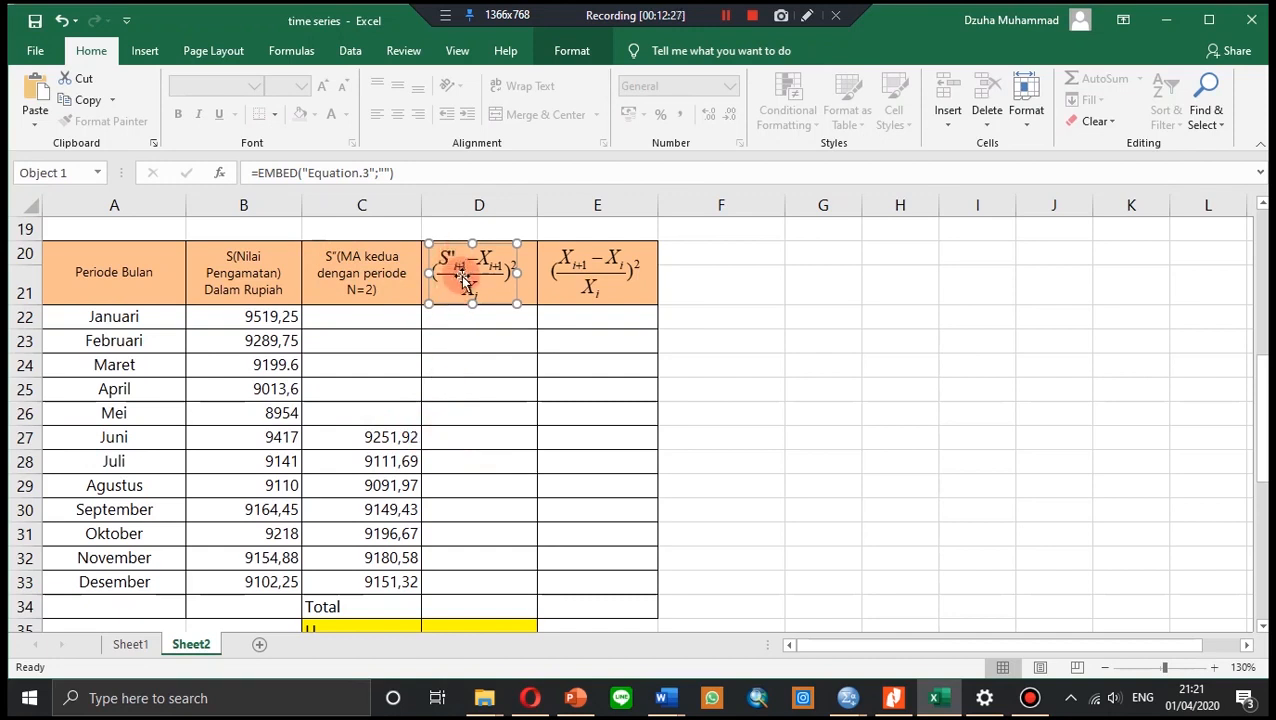
pyautogui.click(384, 440)
pyautogui.click(390, 463)
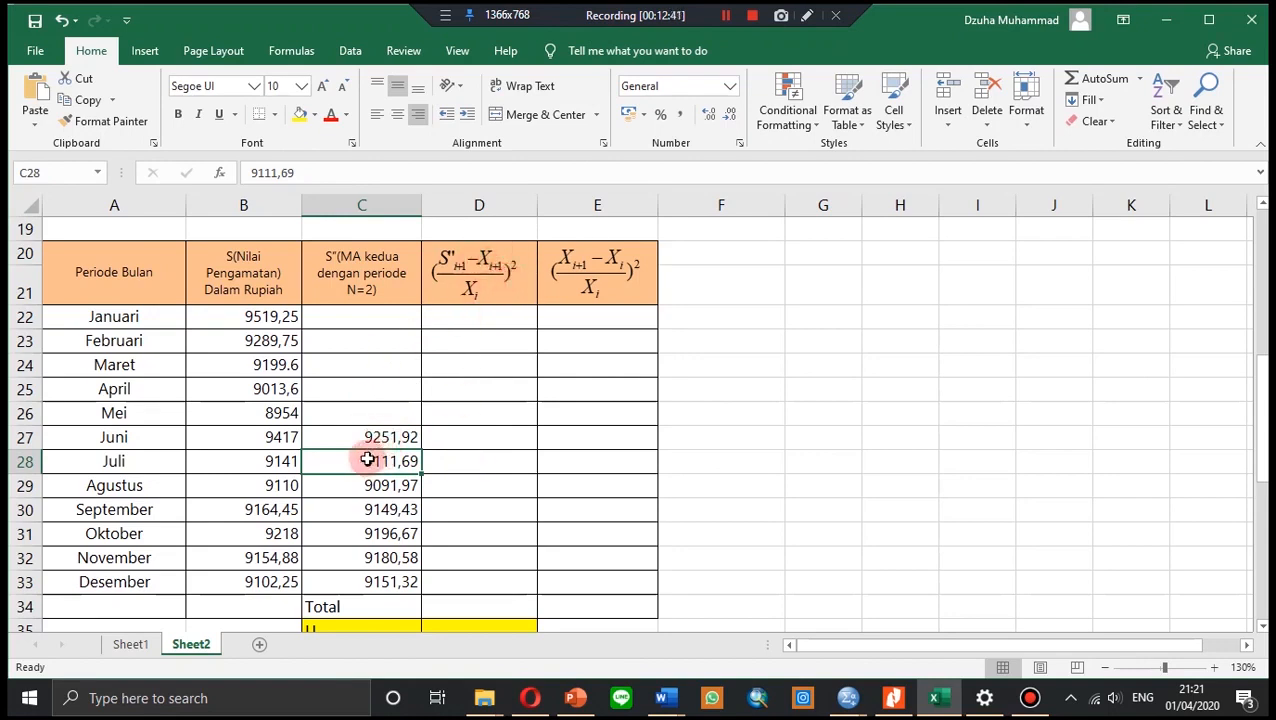
pyautogui.click(271, 434)
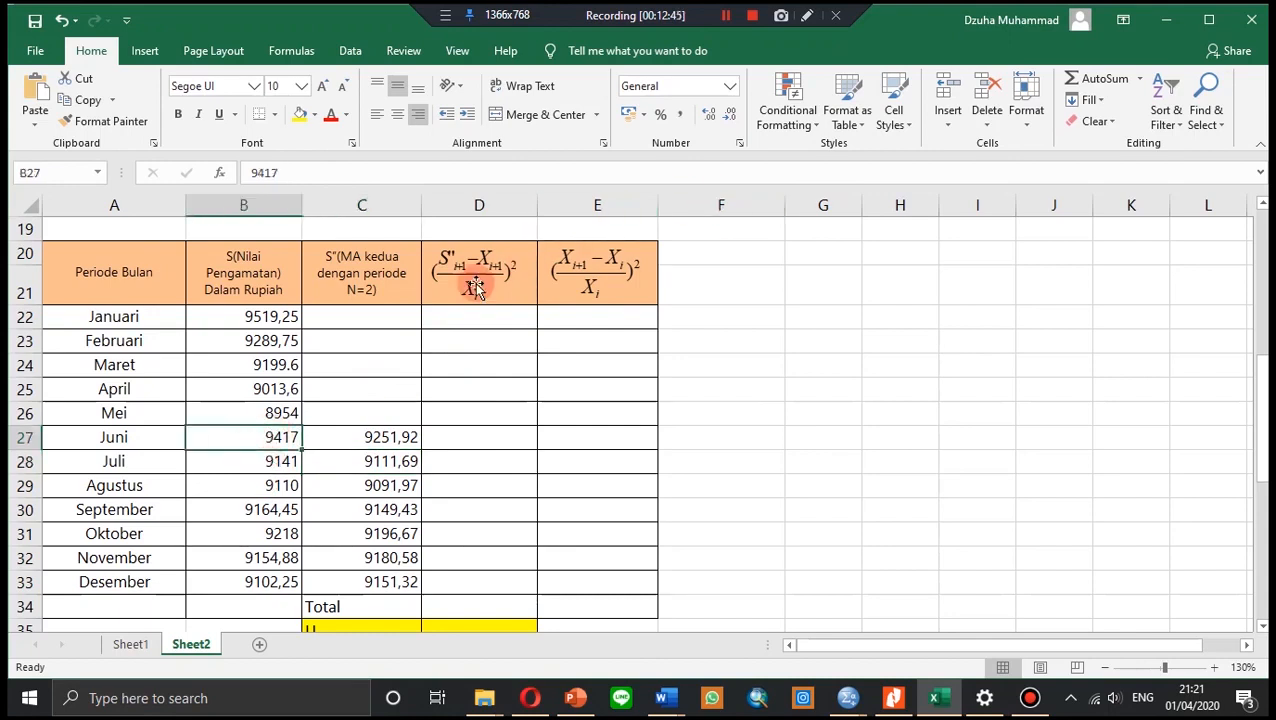
pyautogui.click(259, 460)
pyautogui.click(373, 464)
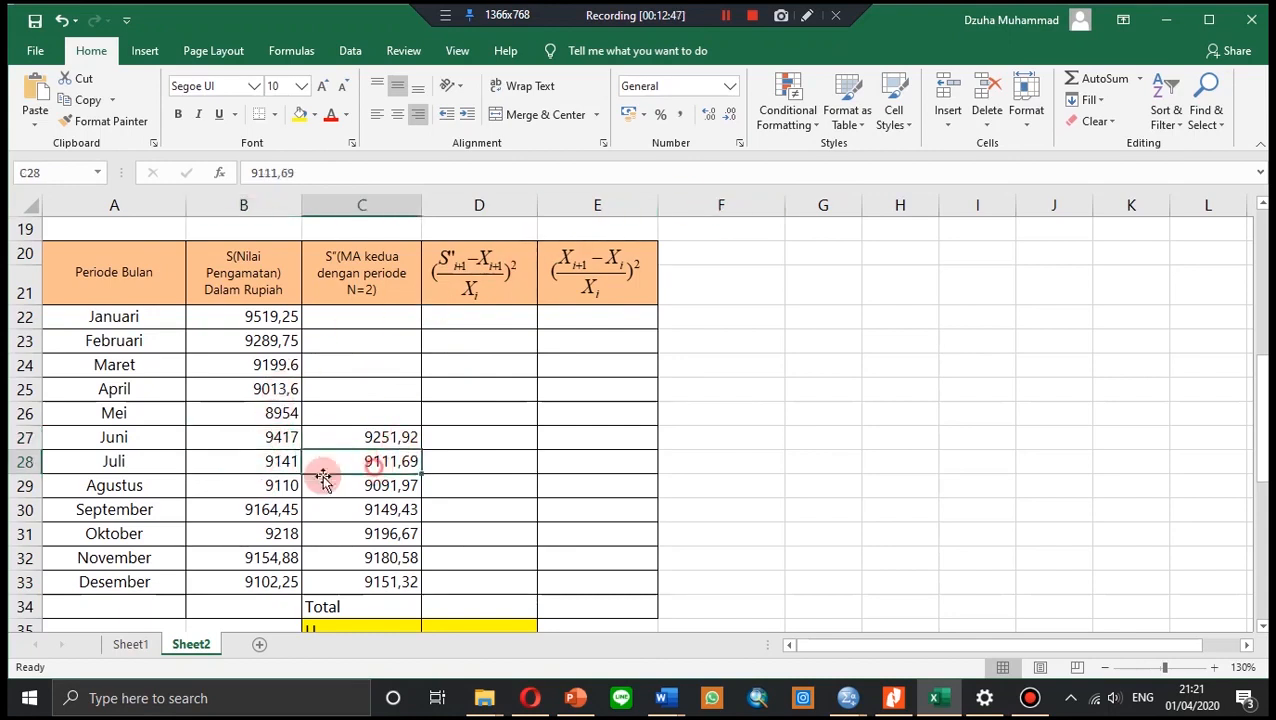
pyautogui.click(252, 461)
pyautogui.click(277, 438)
pyautogui.click(381, 464)
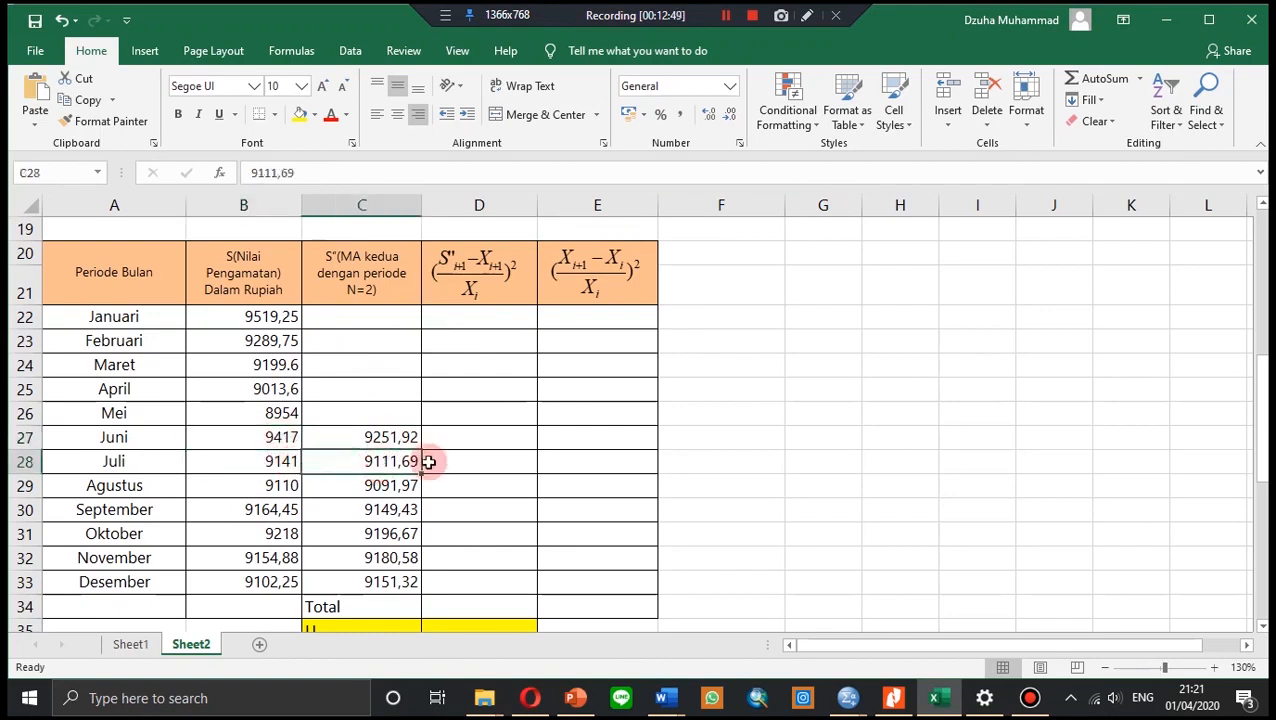
# - Enter the first squared-ratio formula =(((C28-B28)/B27)^2) for Juli in cell D28
pyautogui.click(465, 462)
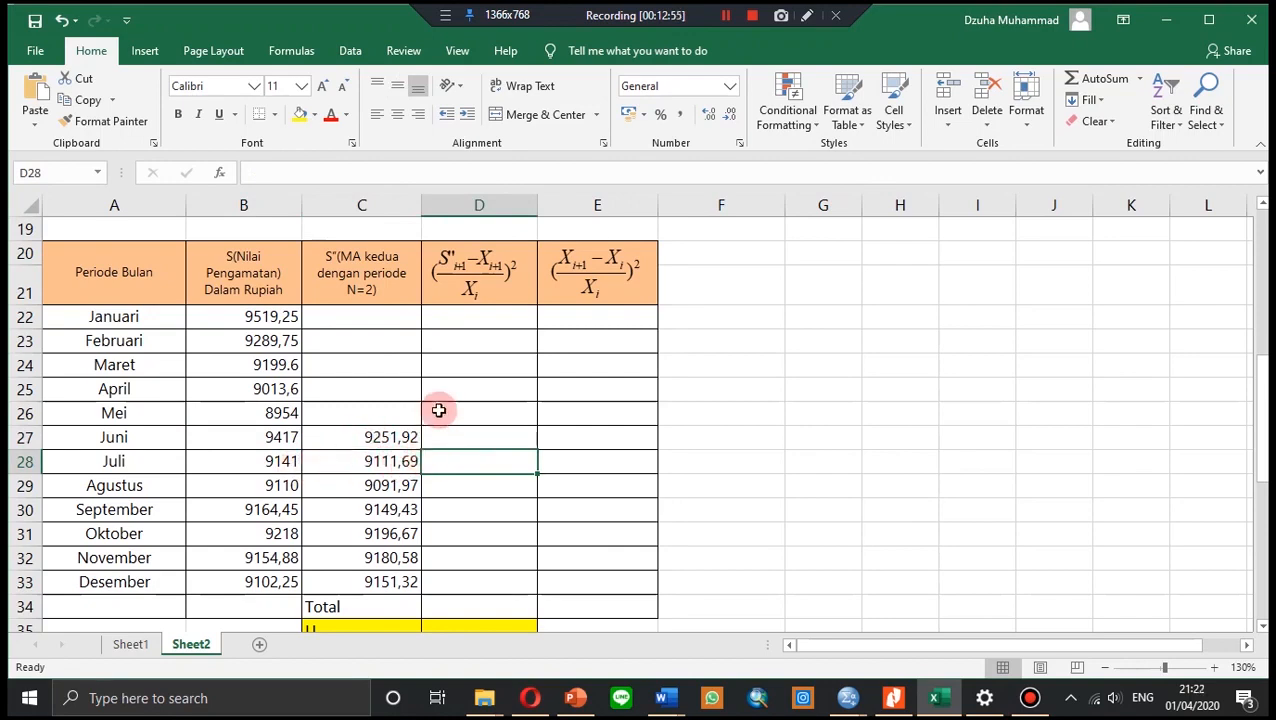
pyautogui.click(455, 182)
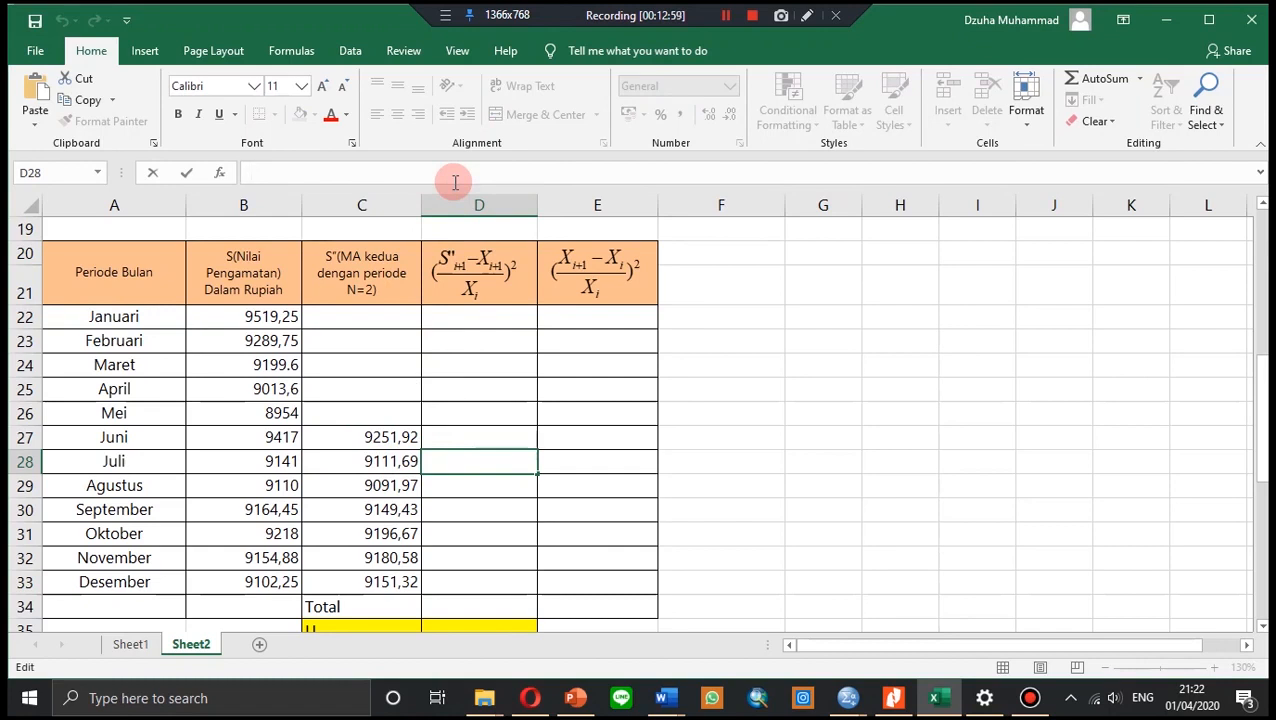
pyautogui.write('=(((')
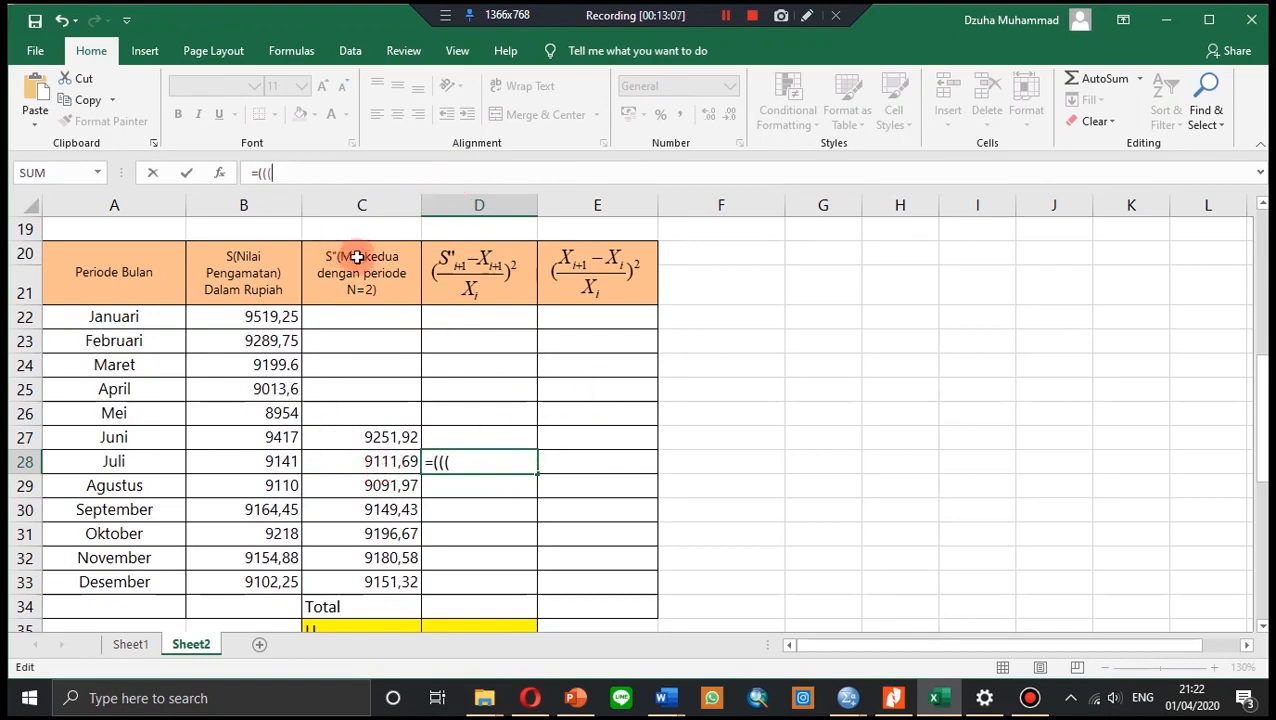
pyautogui.click(400, 465)
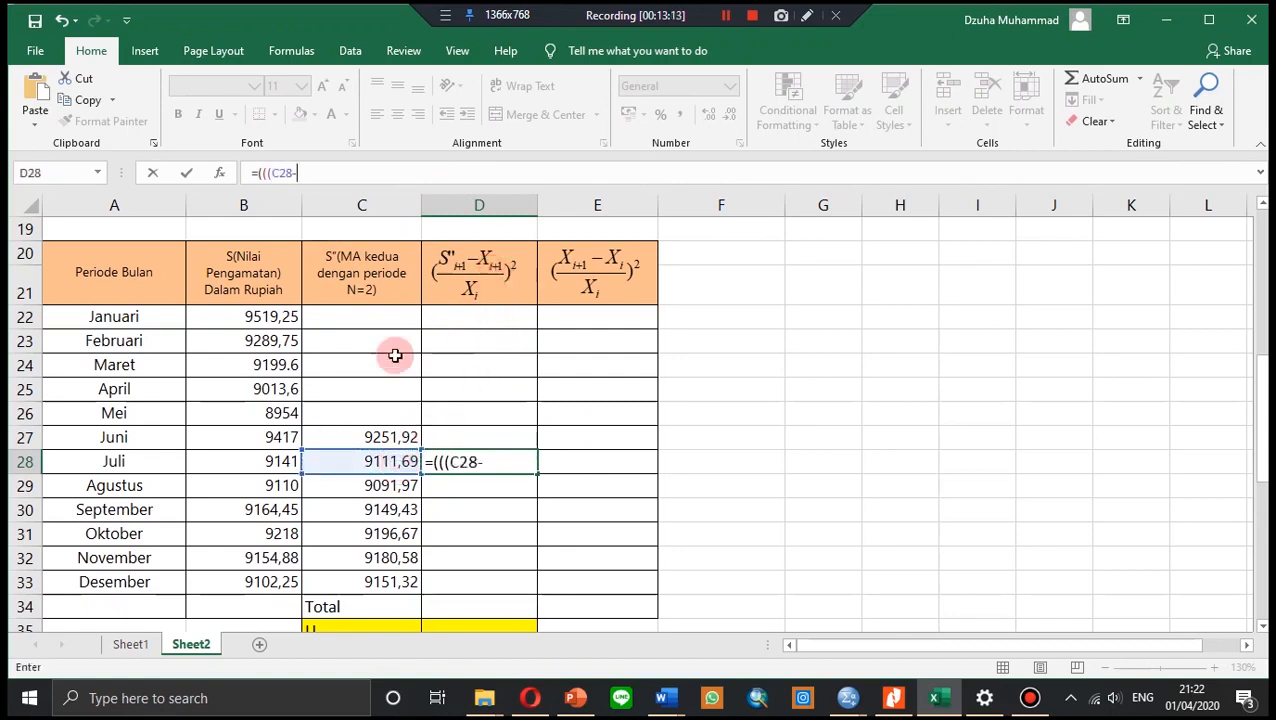
pyautogui.click(278, 463)
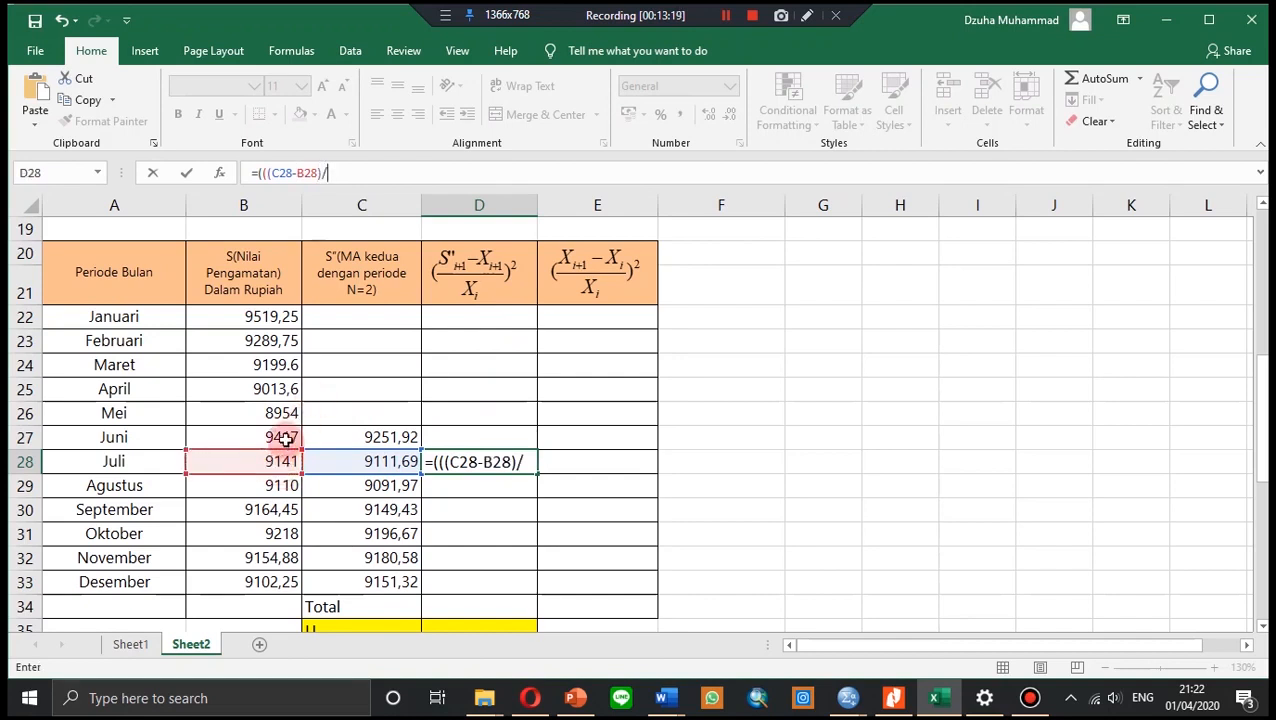
pyautogui.click(284, 438)
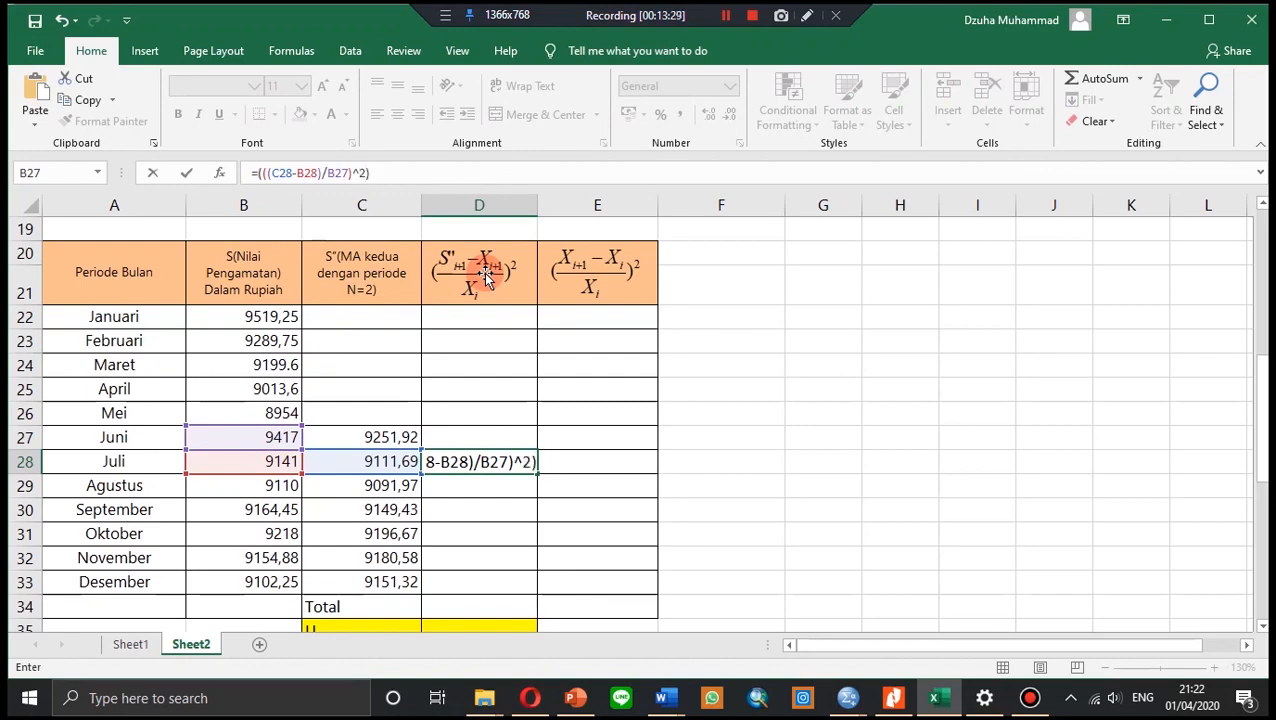
pyautogui.press('Return')
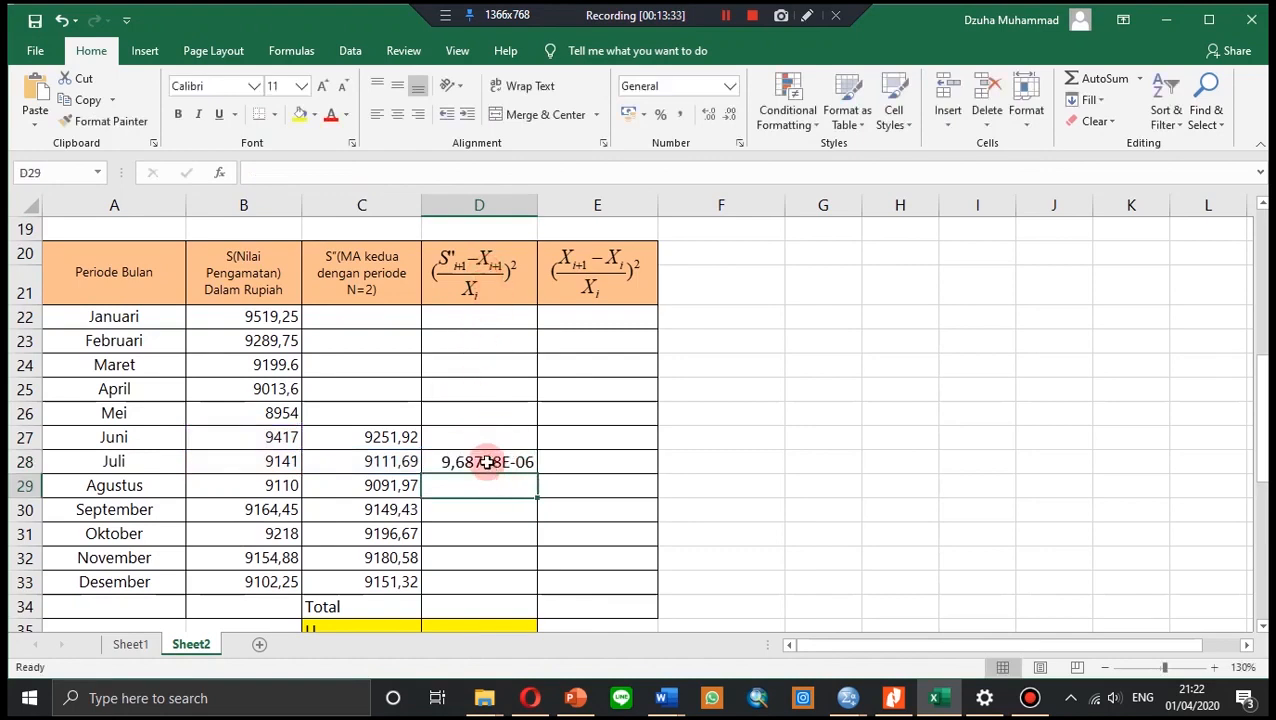
# - Fill the first squared-ratio formula from D28 down through Desember in D33
pyautogui.scroll(-1, 476, 433)
pyautogui.click(483, 374)
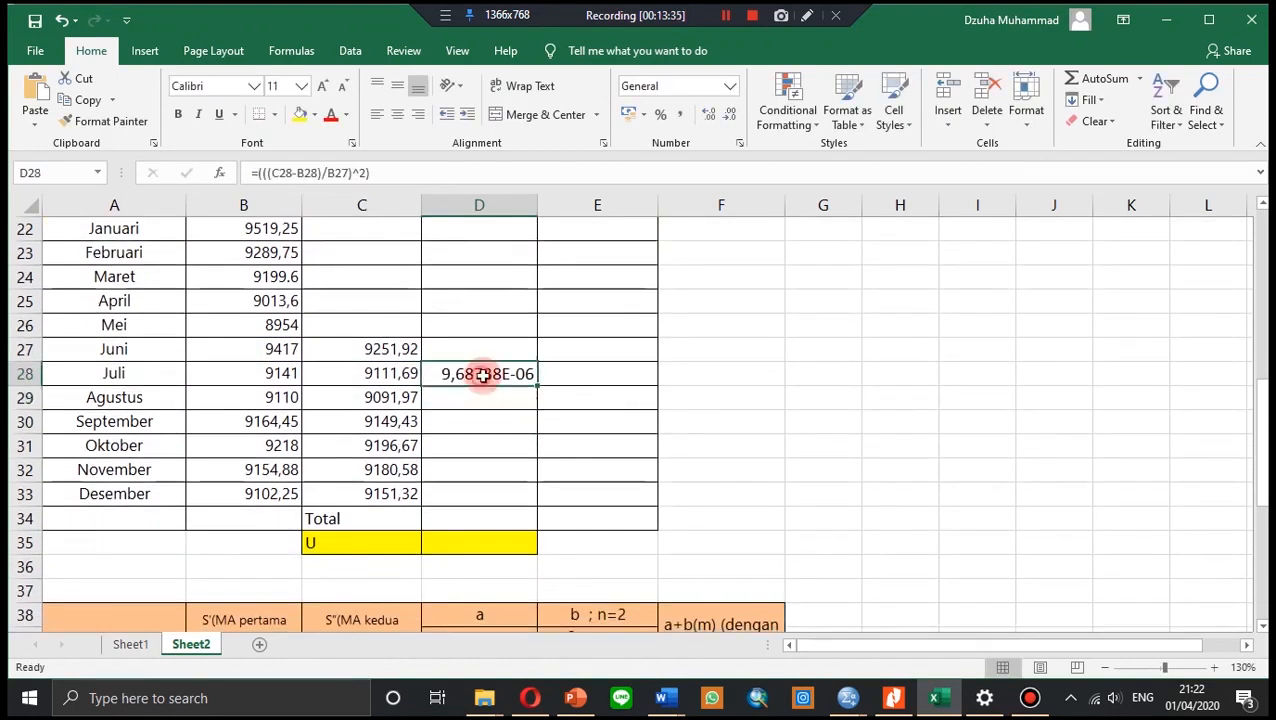
pyautogui.moveTo(535, 385); pyautogui.dragTo(531, 500)
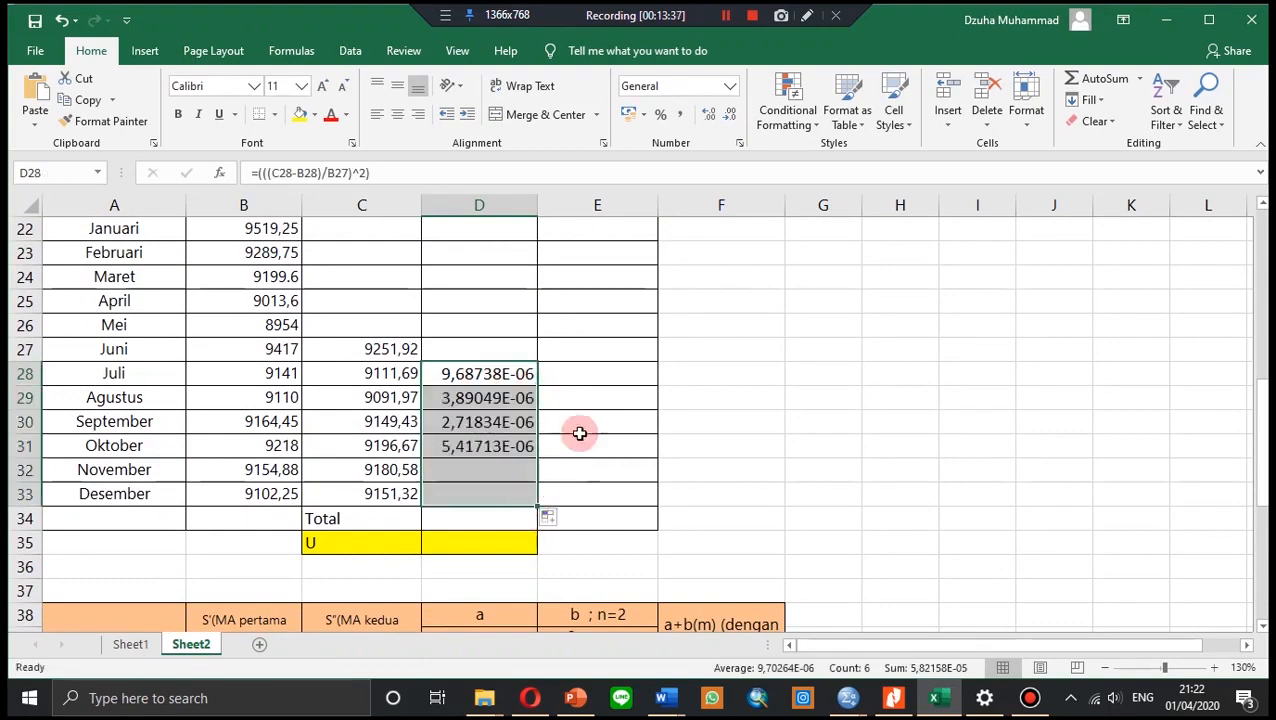
pyautogui.scroll(1, 612, 420)
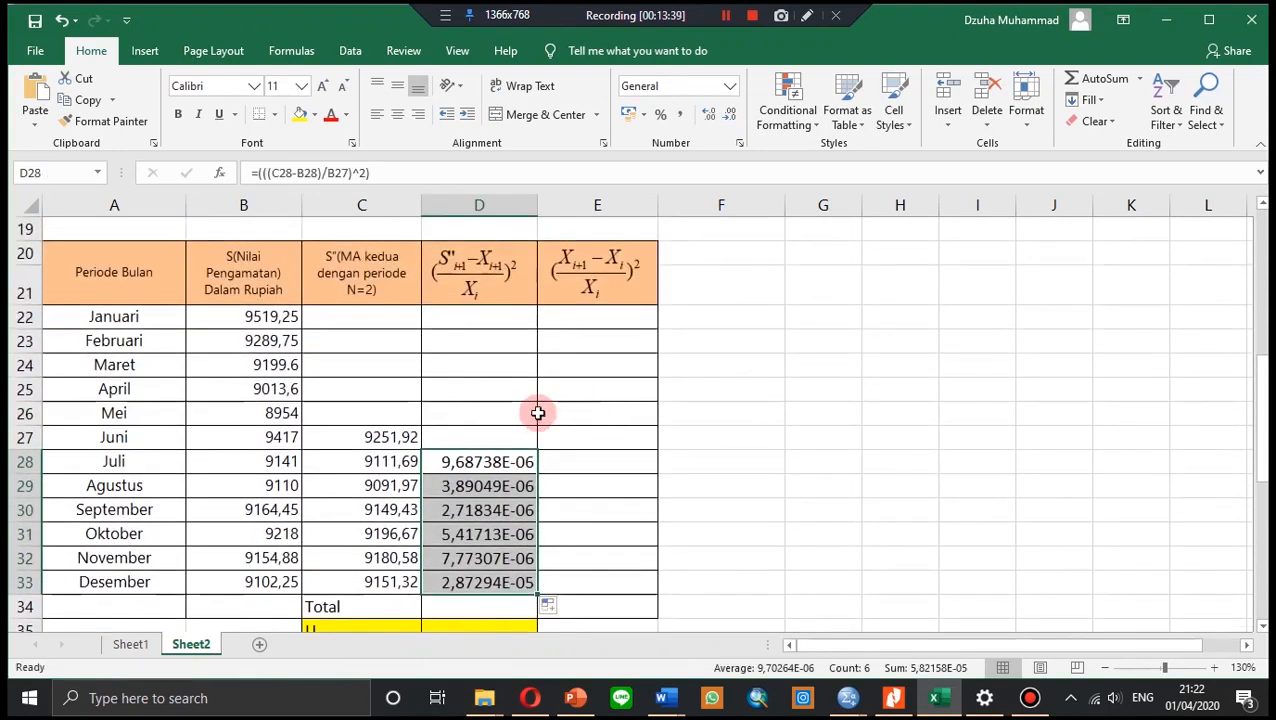
# - Total the first squared-ratio column in D34 with a SUM of D28:D33
pyautogui.scroll(-1, 515, 421)
pyautogui.click(461, 519)
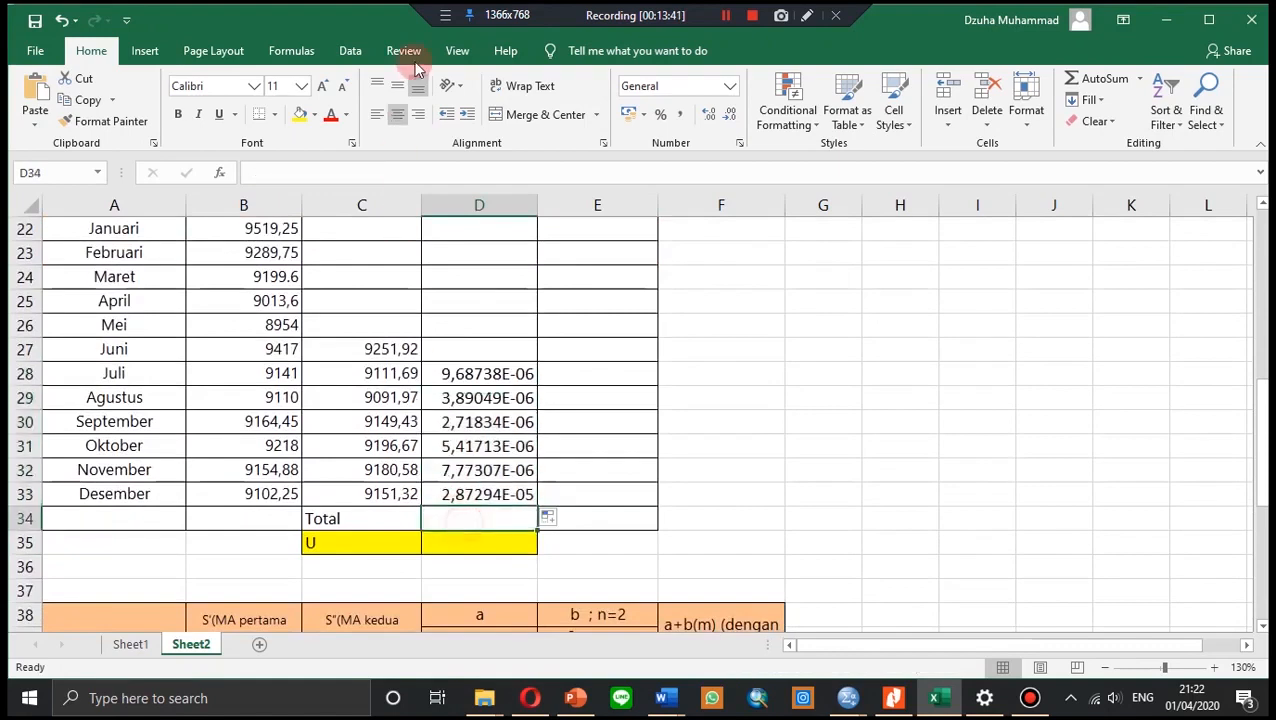
pyautogui.click(422, 171)
pyautogui.write('=')
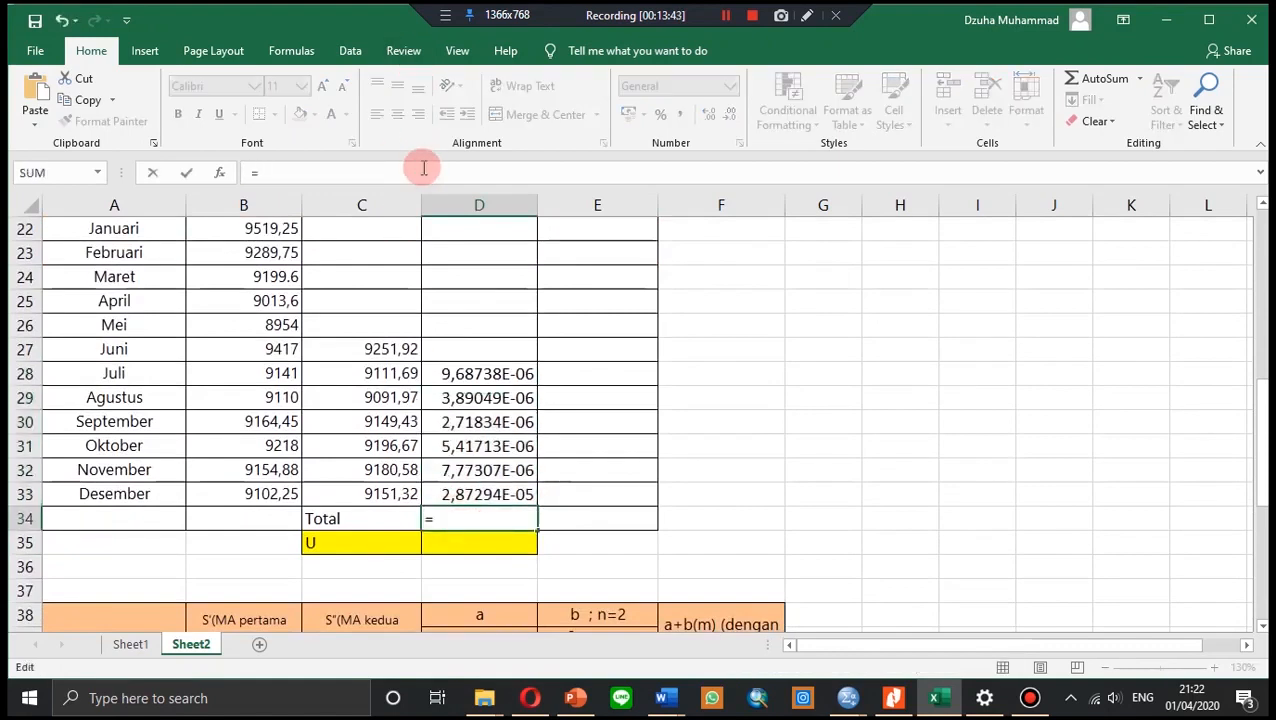
pyautogui.write('sum')
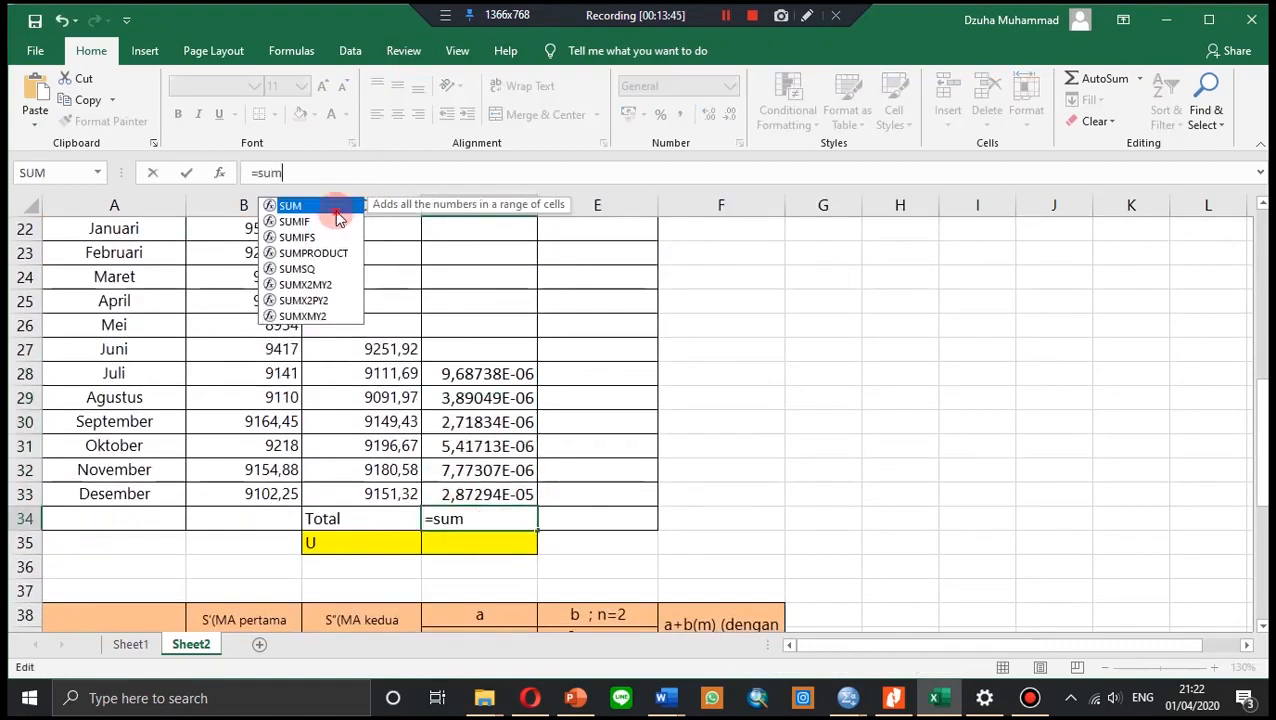
pyautogui.doubleClick(338, 207)
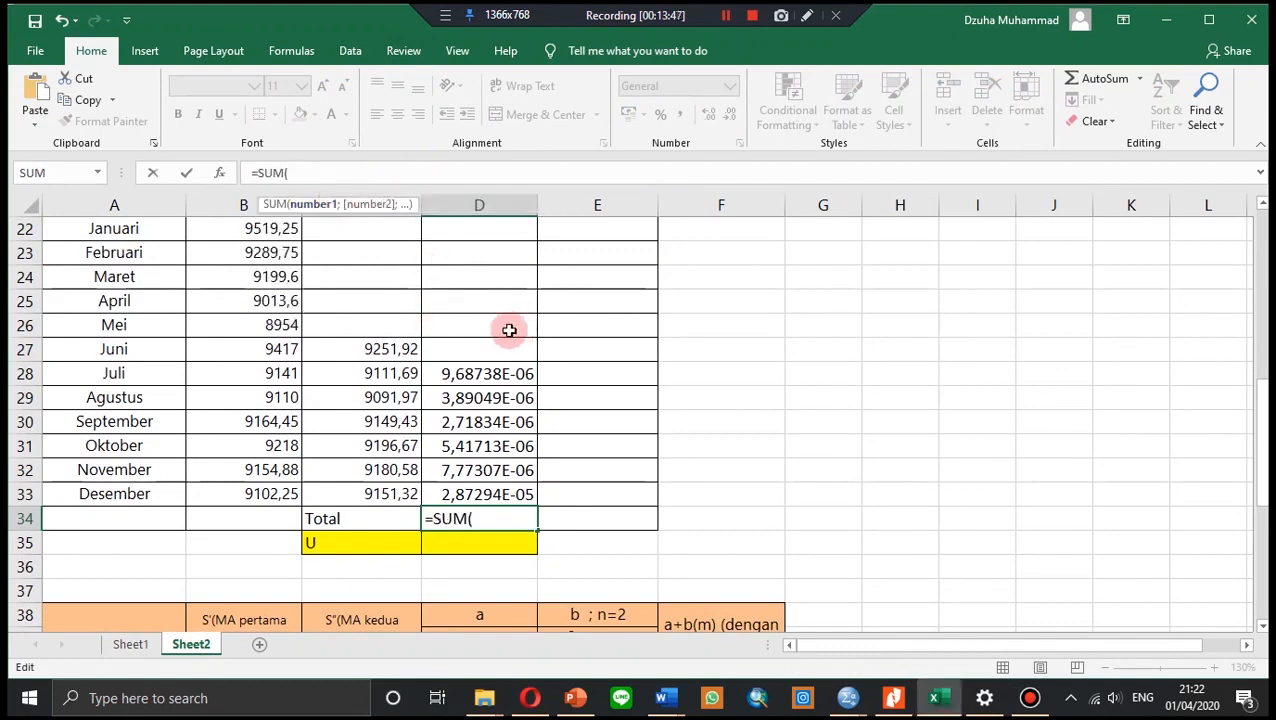
pyautogui.moveTo(497, 373); pyautogui.dragTo(462, 492)
pyautogui.press('Return')
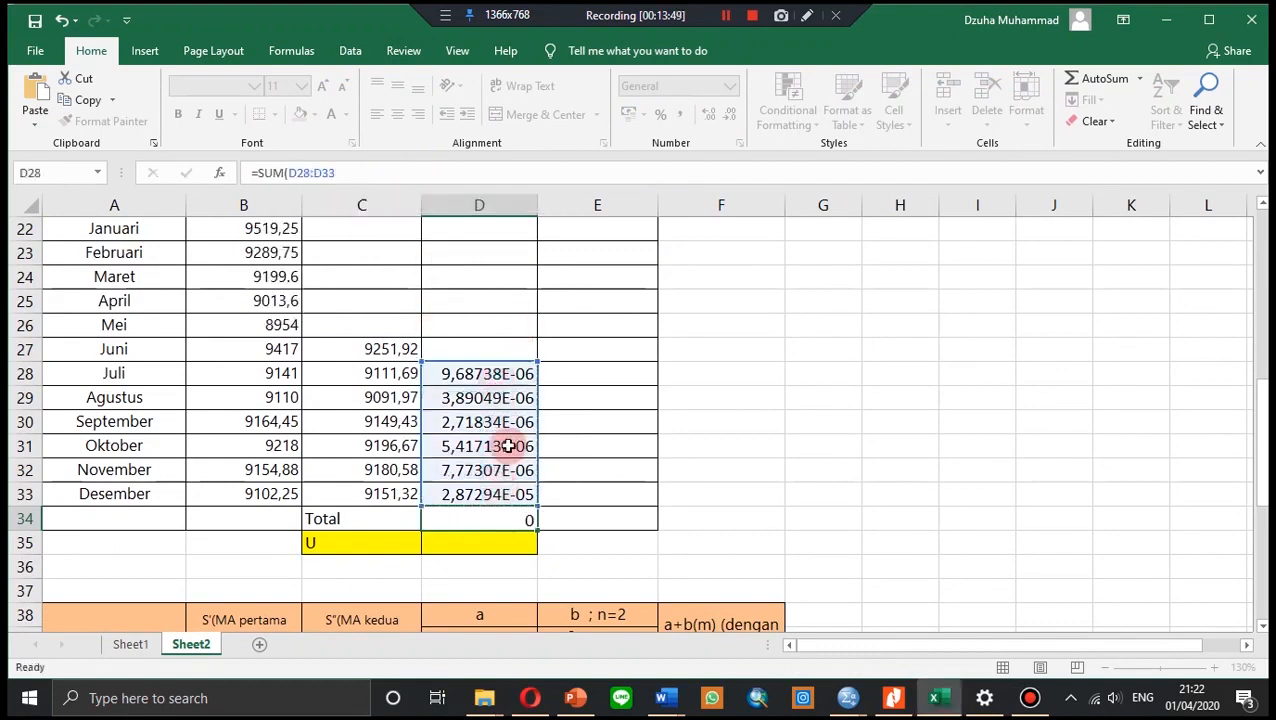
# - Enter the second squared-ratio formula =(((B28-B27)/B27)^2) for Juli in cell E28, accepting the suggested closing-parenthesis correction
pyautogui.click(570, 373)
pyautogui.scroll(1, 478, 393)
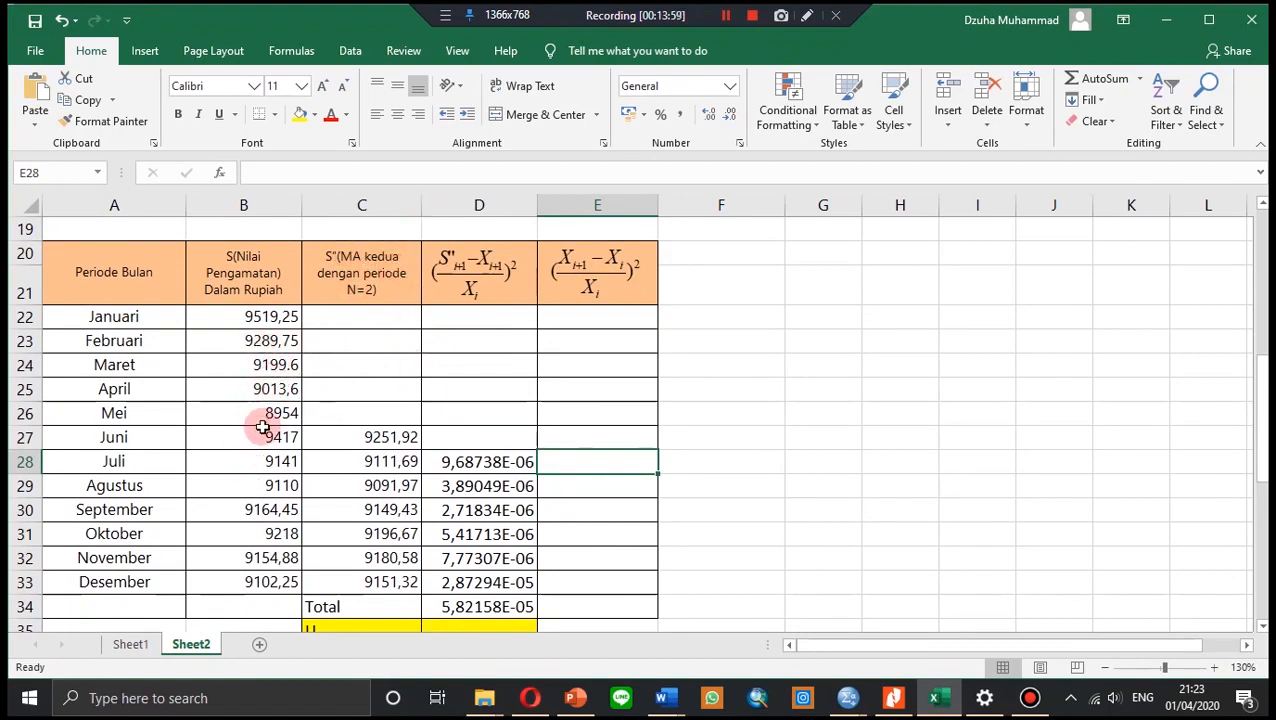
pyautogui.click(442, 181)
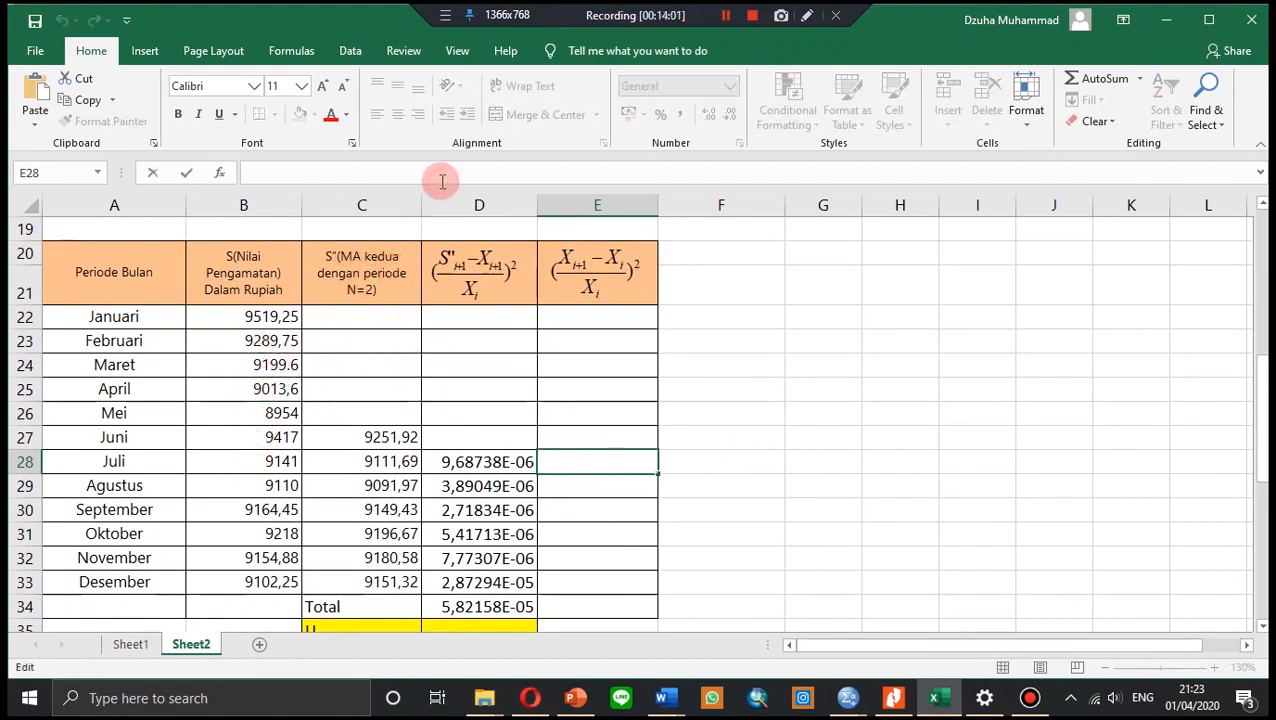
pyautogui.write('=')
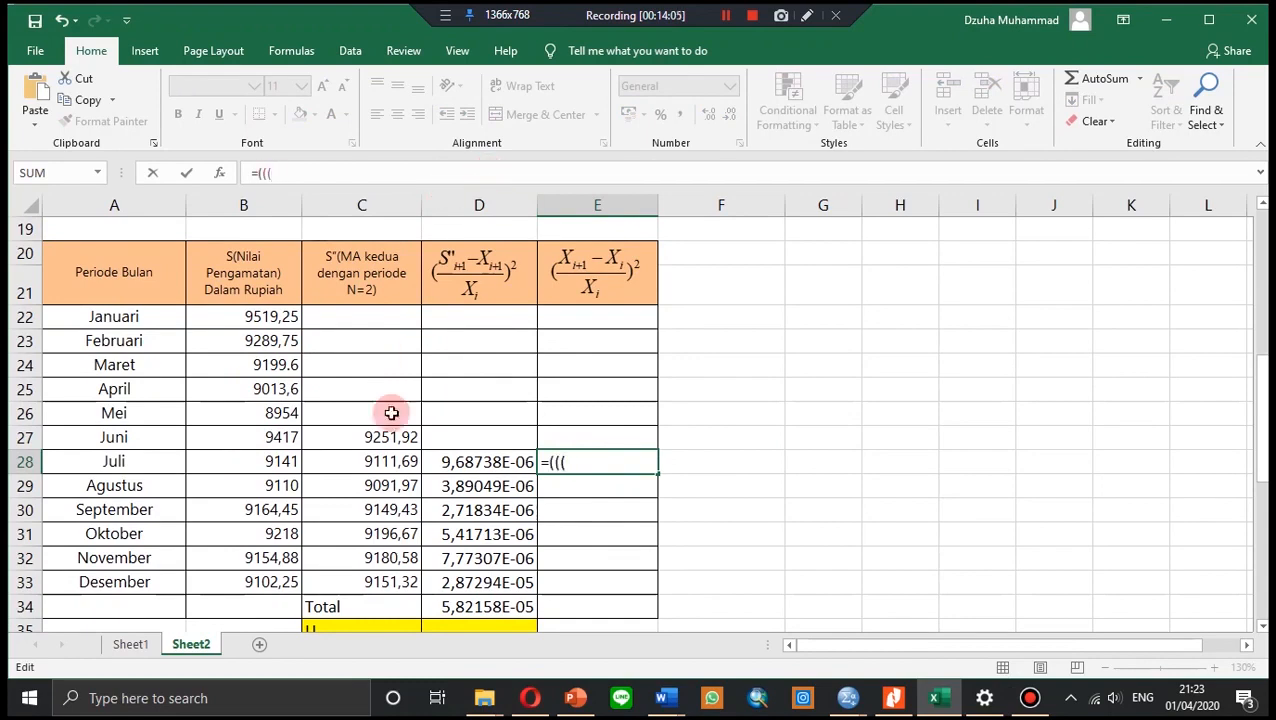
pyautogui.write('(((')
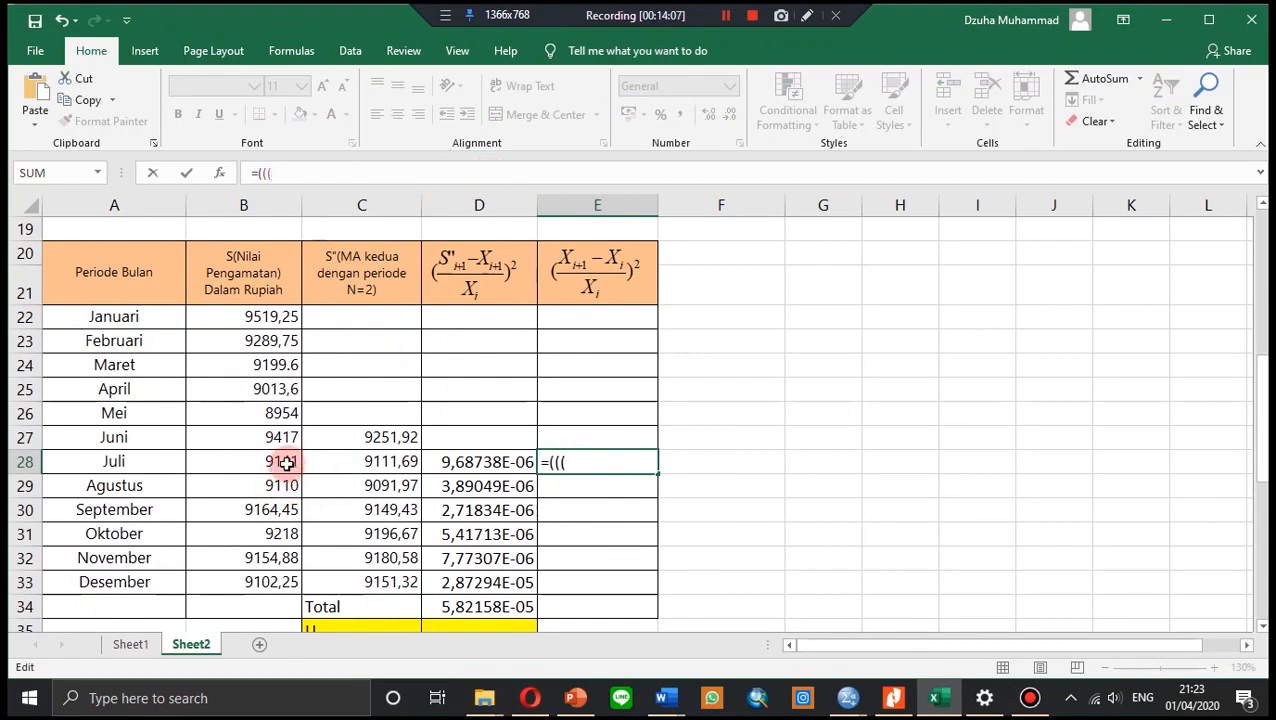
pyautogui.click(285, 462)
pyautogui.write('-')
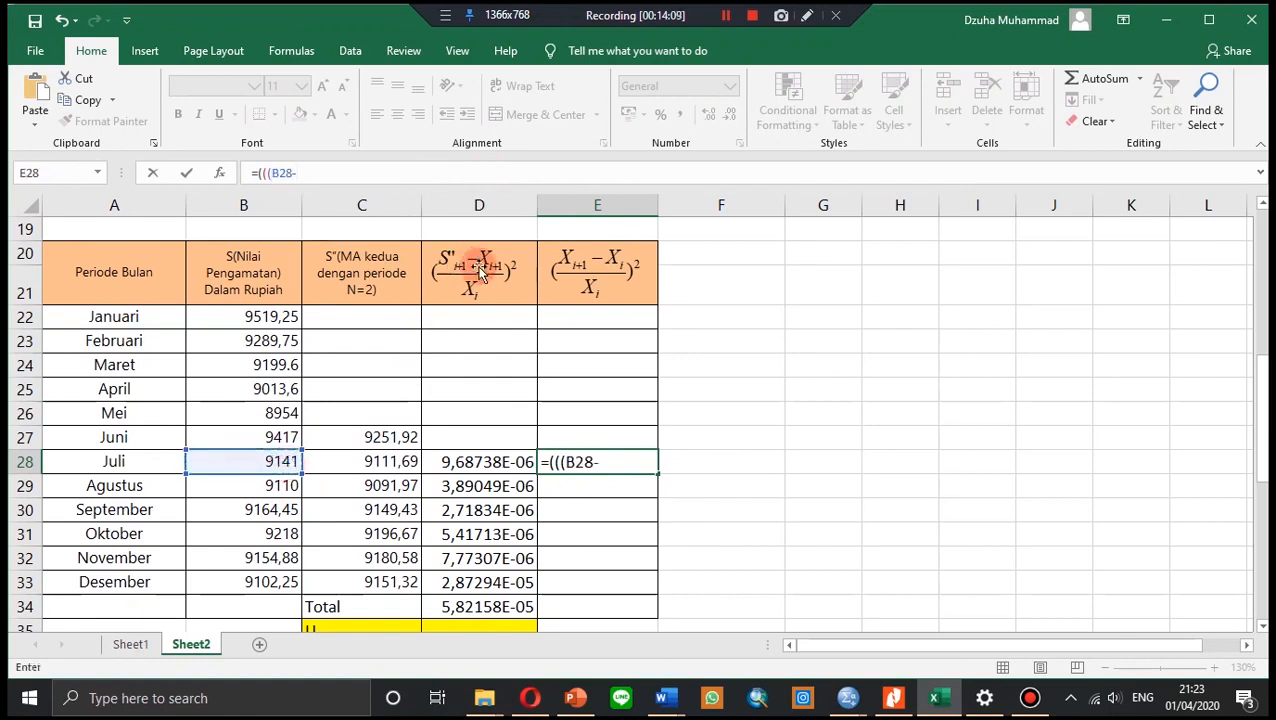
pyautogui.click(262, 438)
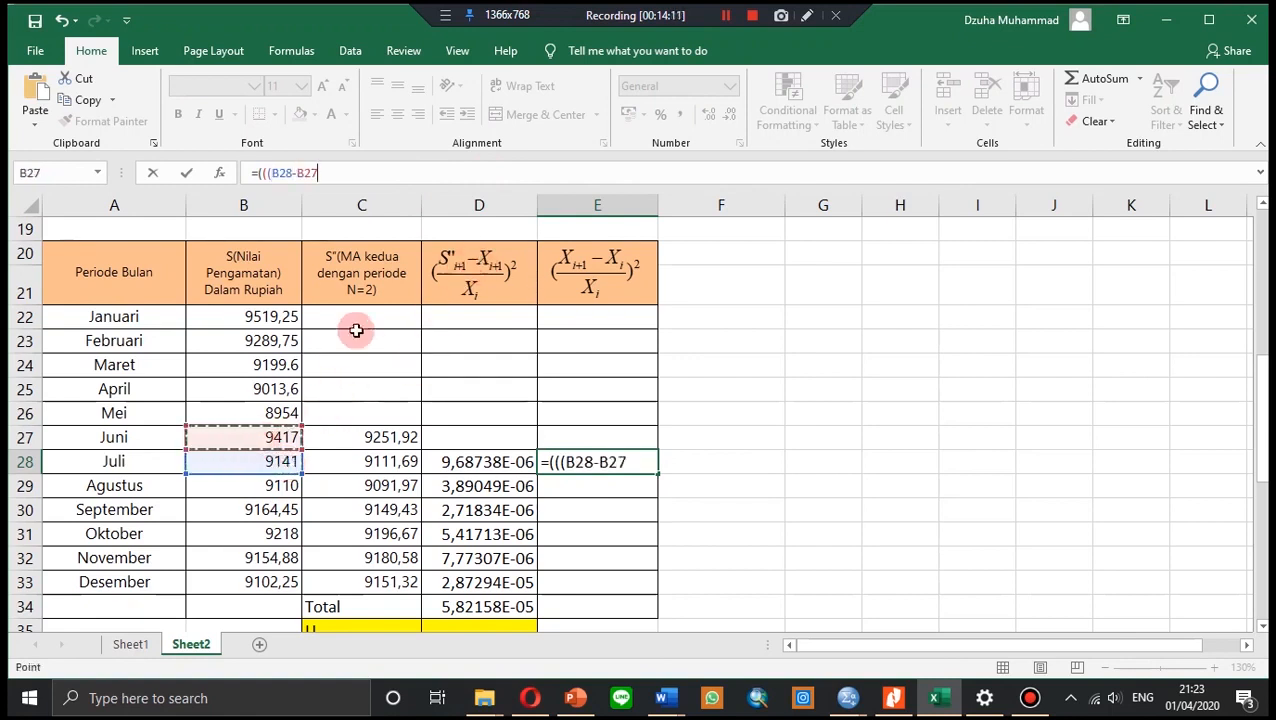
pyautogui.write(')')
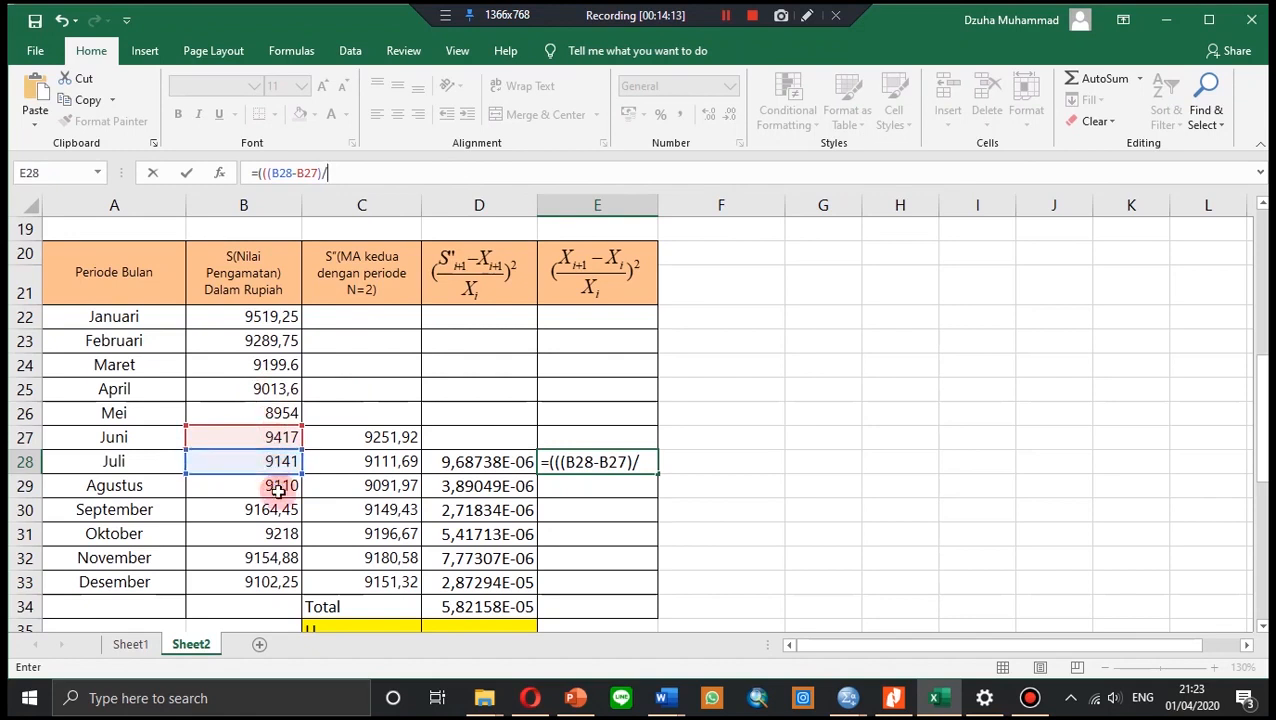
pyautogui.write('/')
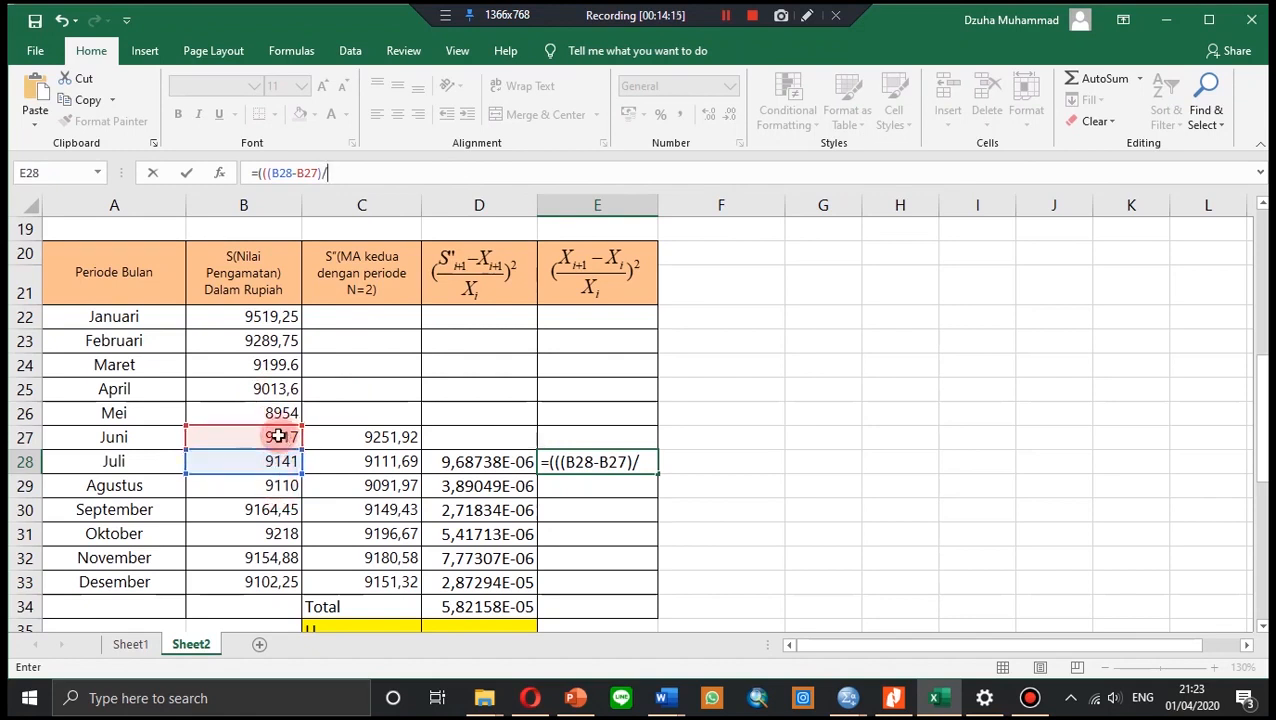
pyautogui.click(280, 437)
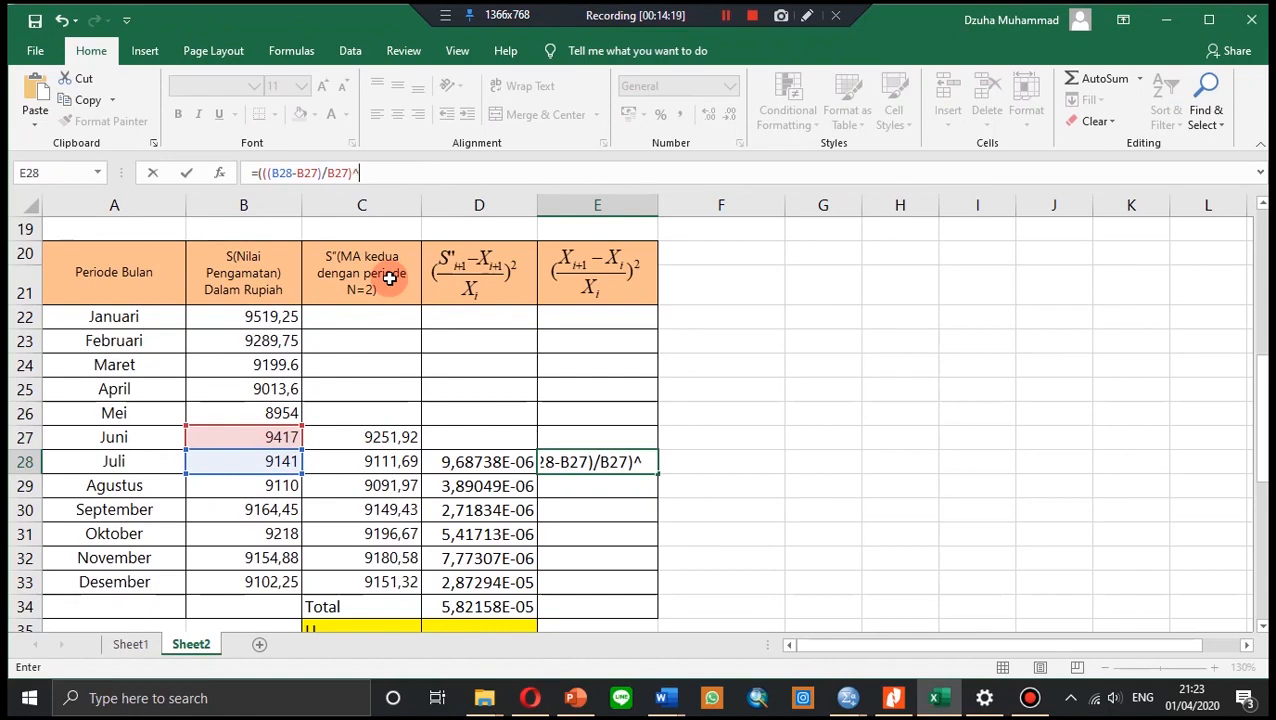
pyautogui.press('Return')
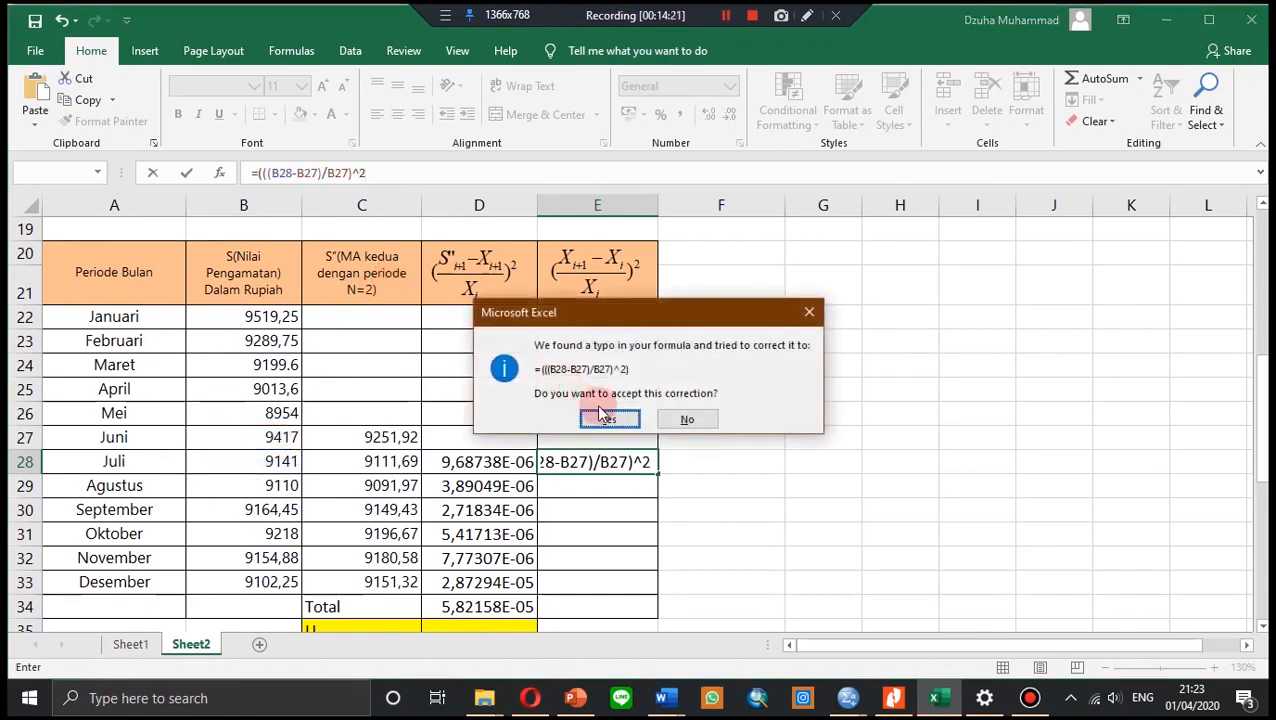
pyautogui.click(609, 421)
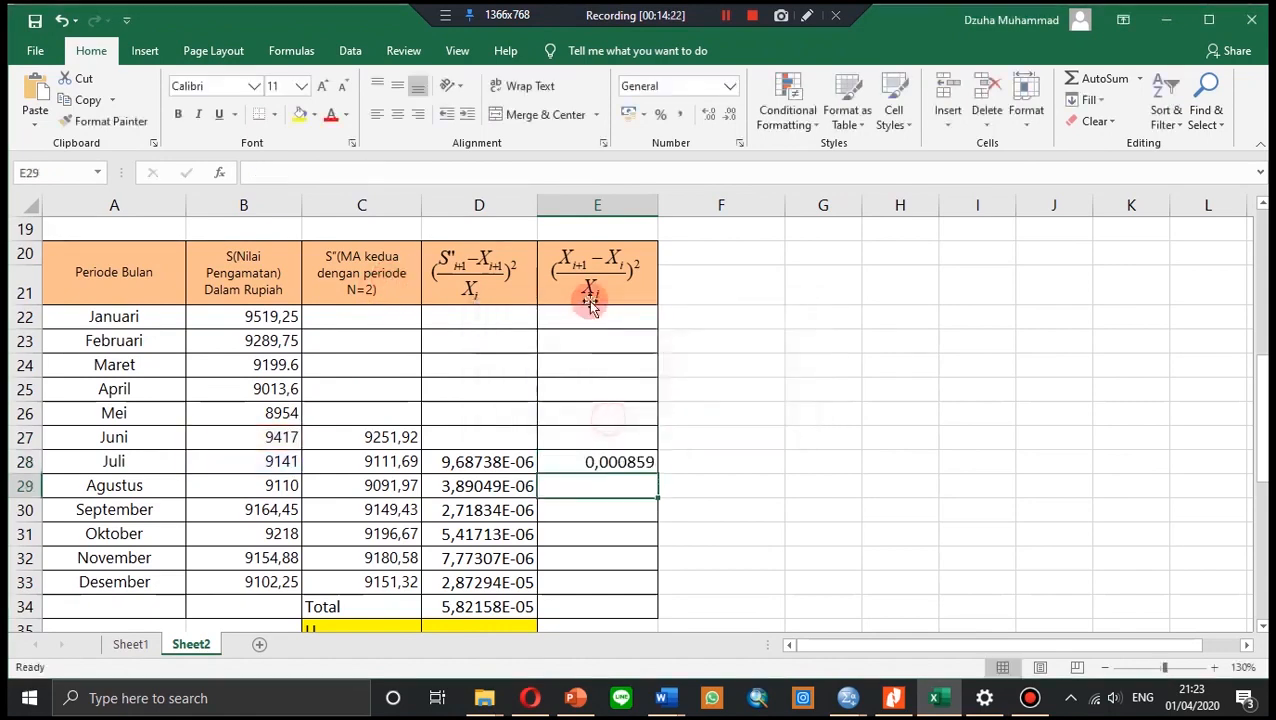
# - Fill the second squared-ratio formula from E28 down through Desember in E33
pyautogui.click(605, 466)
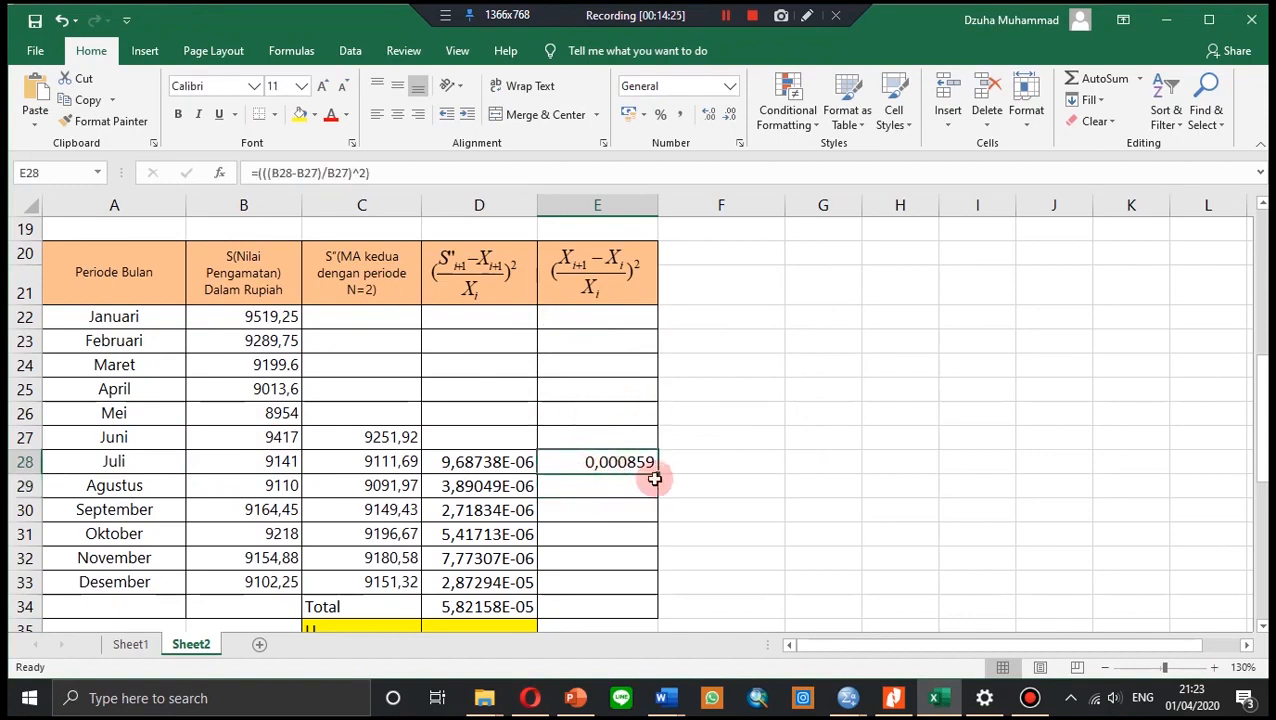
pyautogui.moveTo(656, 472); pyautogui.dragTo(657, 588)
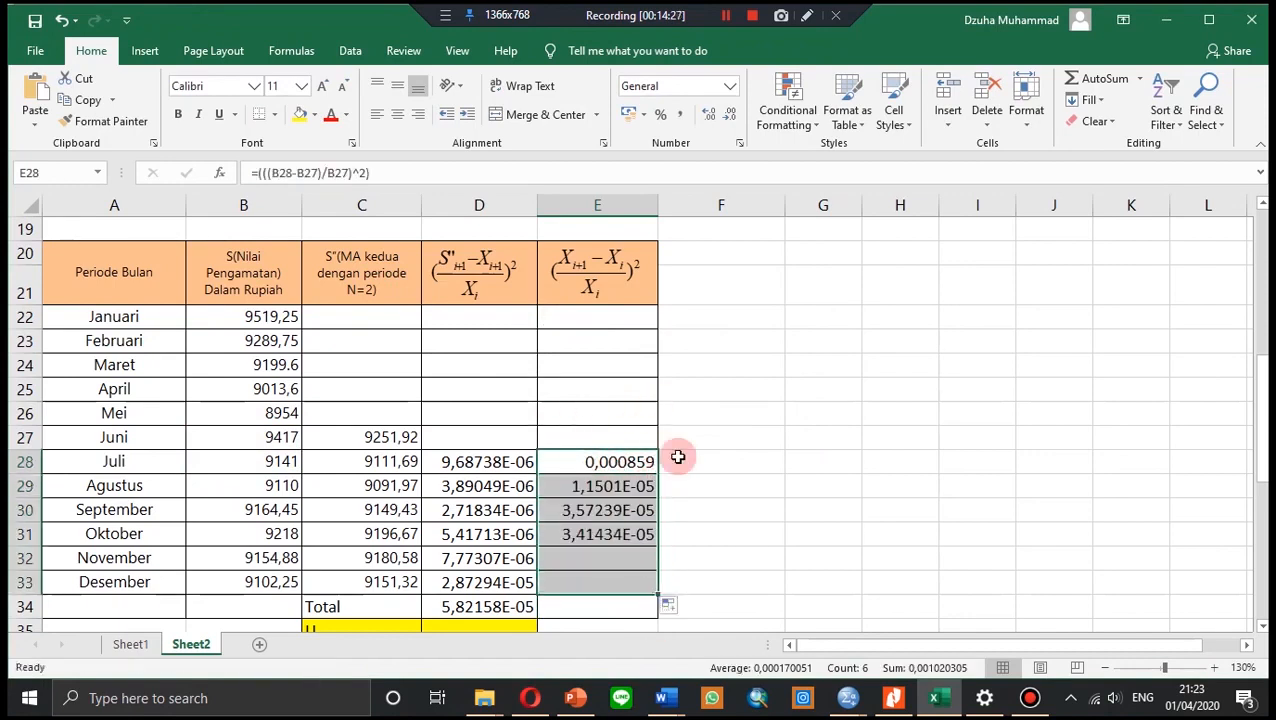
# - Copy the total formula from D34 across to E34 to sum the second squared-ratio column
pyautogui.scroll(-1, 655, 346)
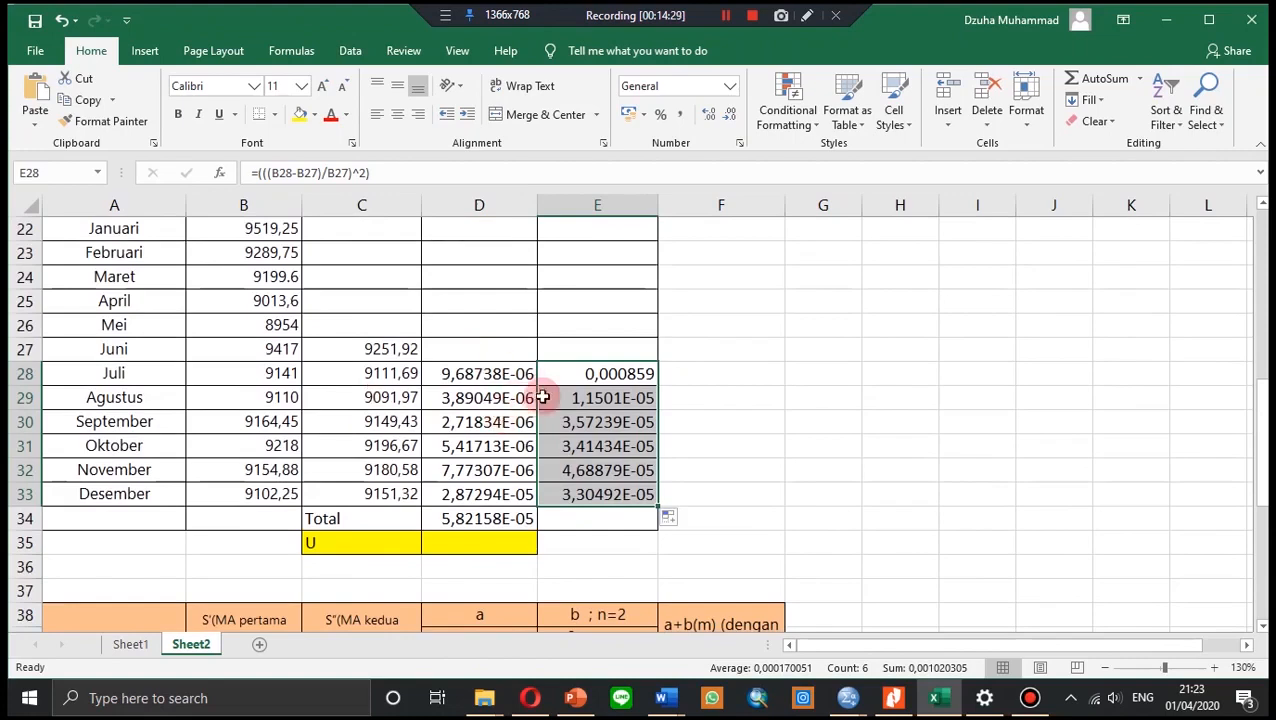
pyautogui.click(578, 519)
pyautogui.click(516, 516)
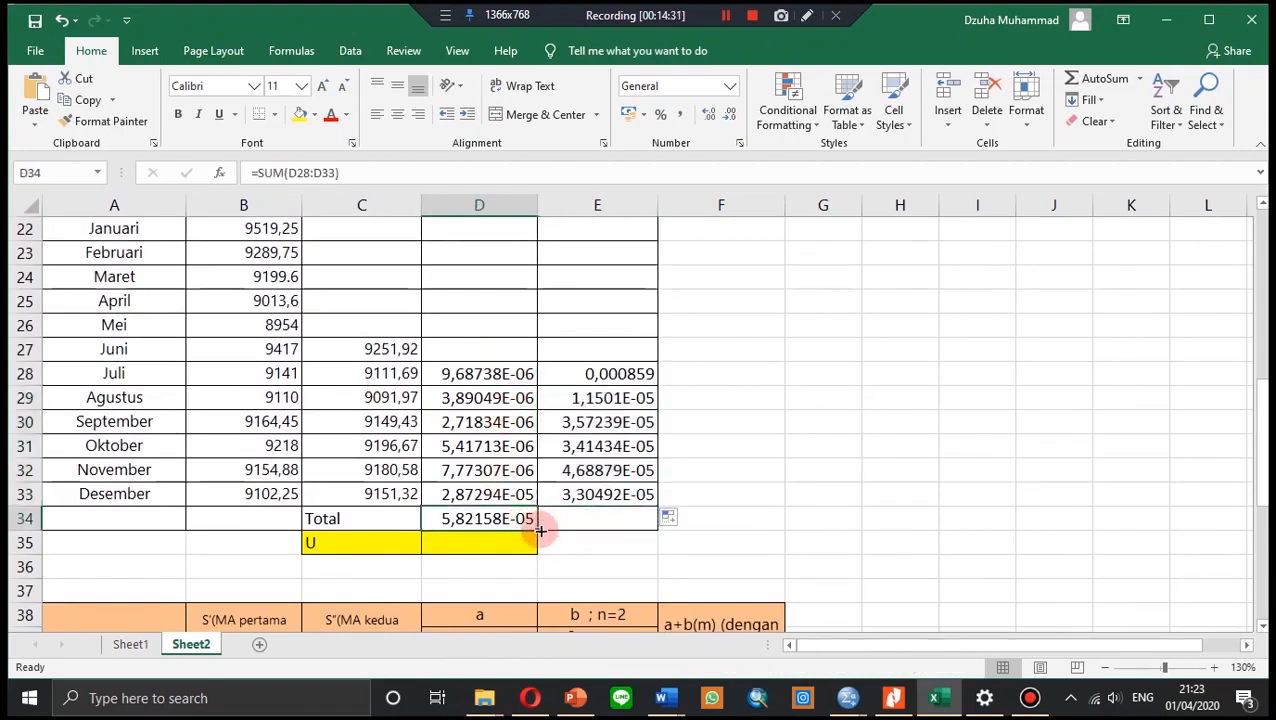
pyautogui.moveTo(537, 530); pyautogui.dragTo(626, 529)
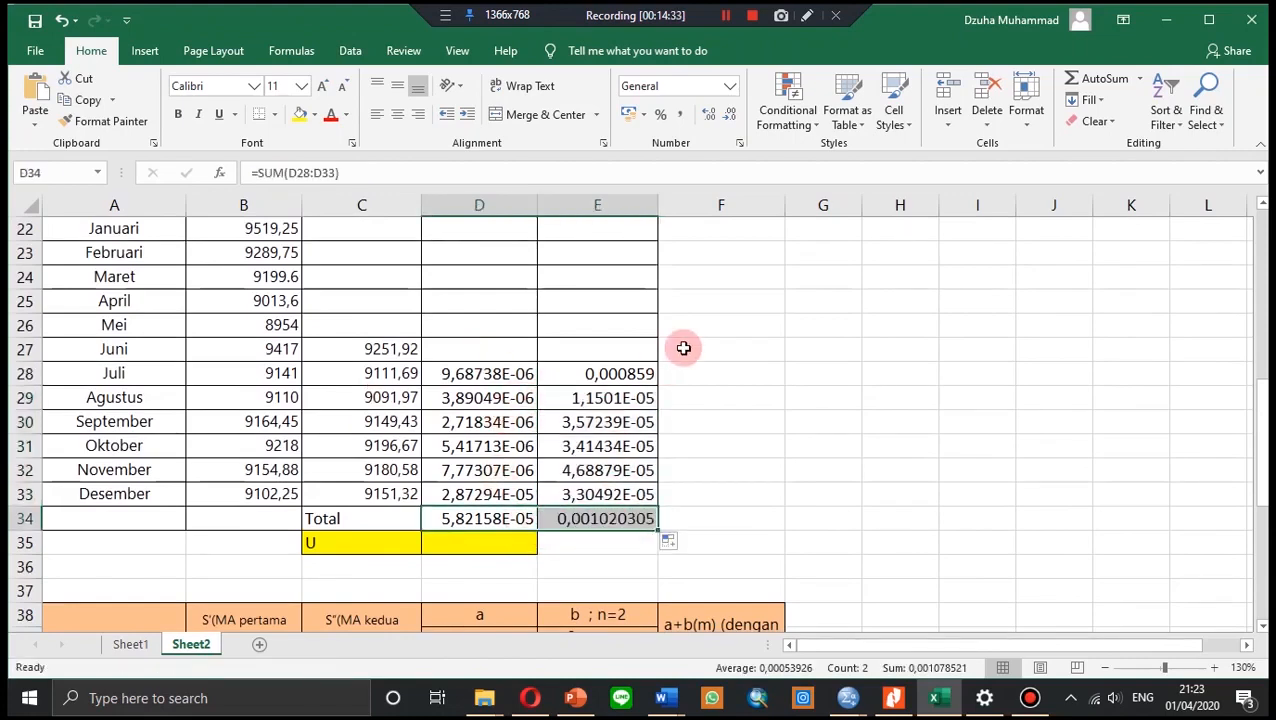
# - Calculate U in cell D35 from the two column totals with the formula =SQRT(D34/E34)
pyautogui.scroll(1, 590, 365)
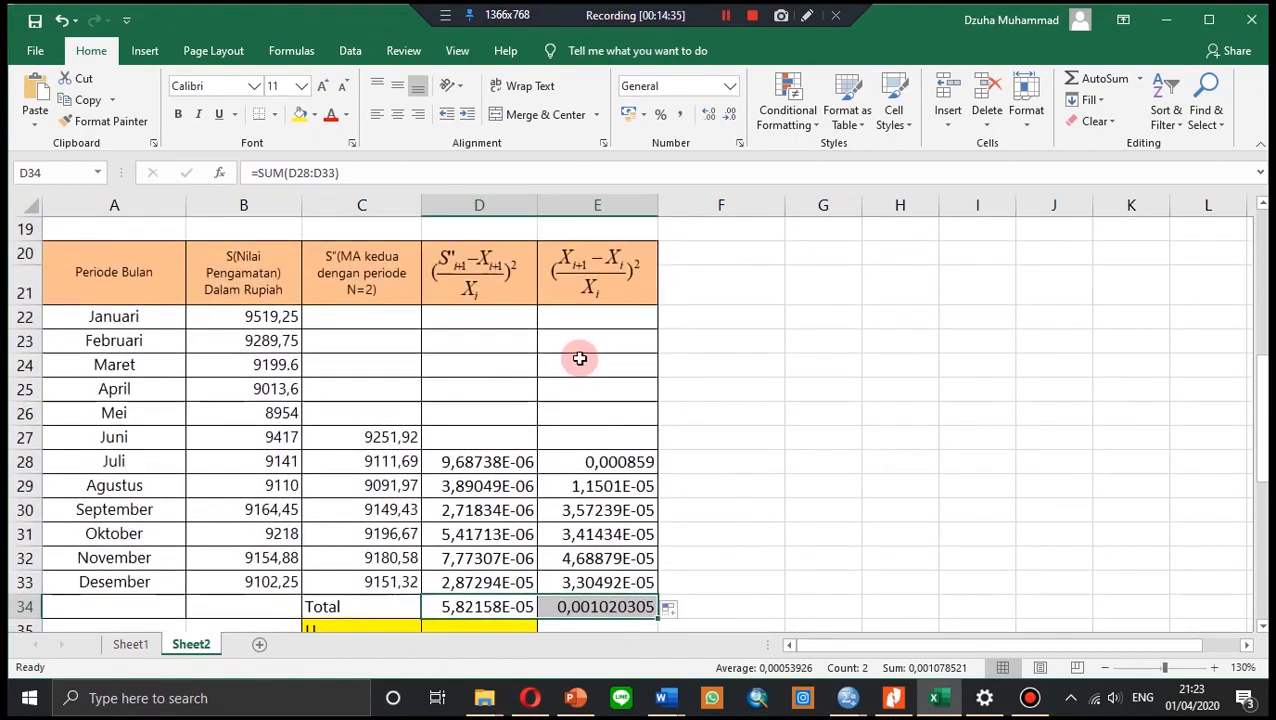
pyautogui.scroll(-1, 500, 420)
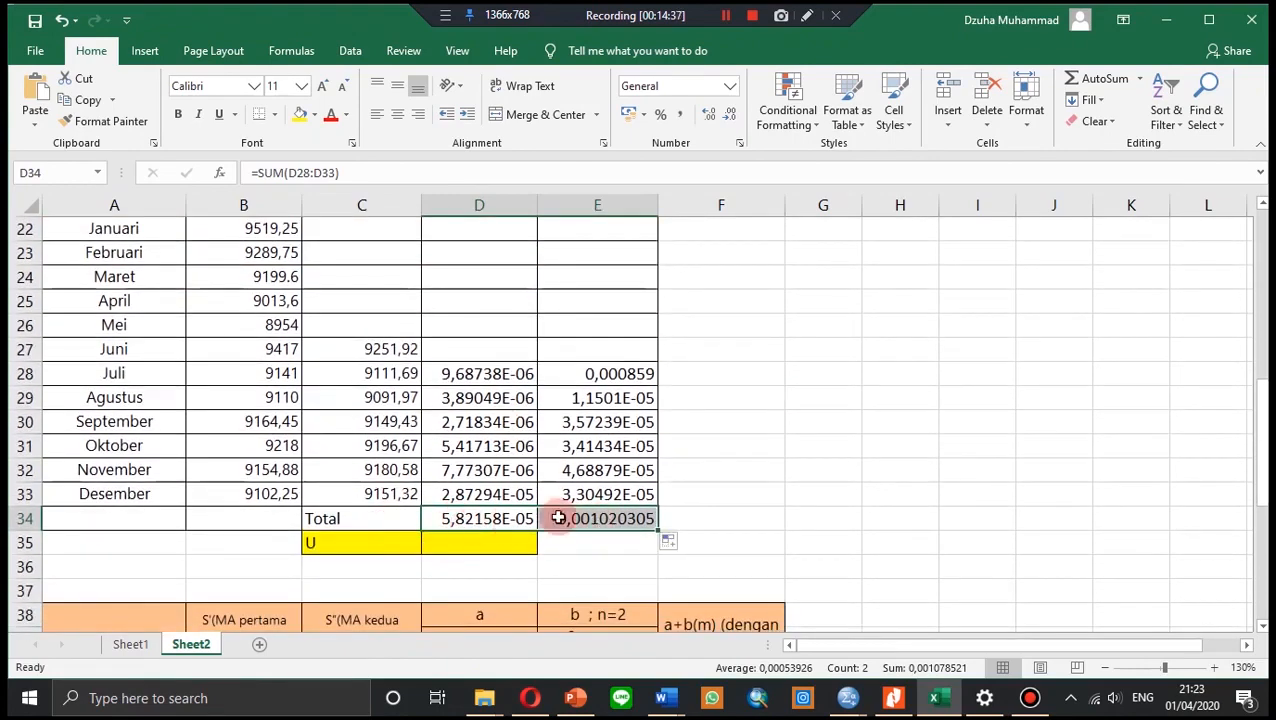
pyautogui.scroll(1, 500, 518)
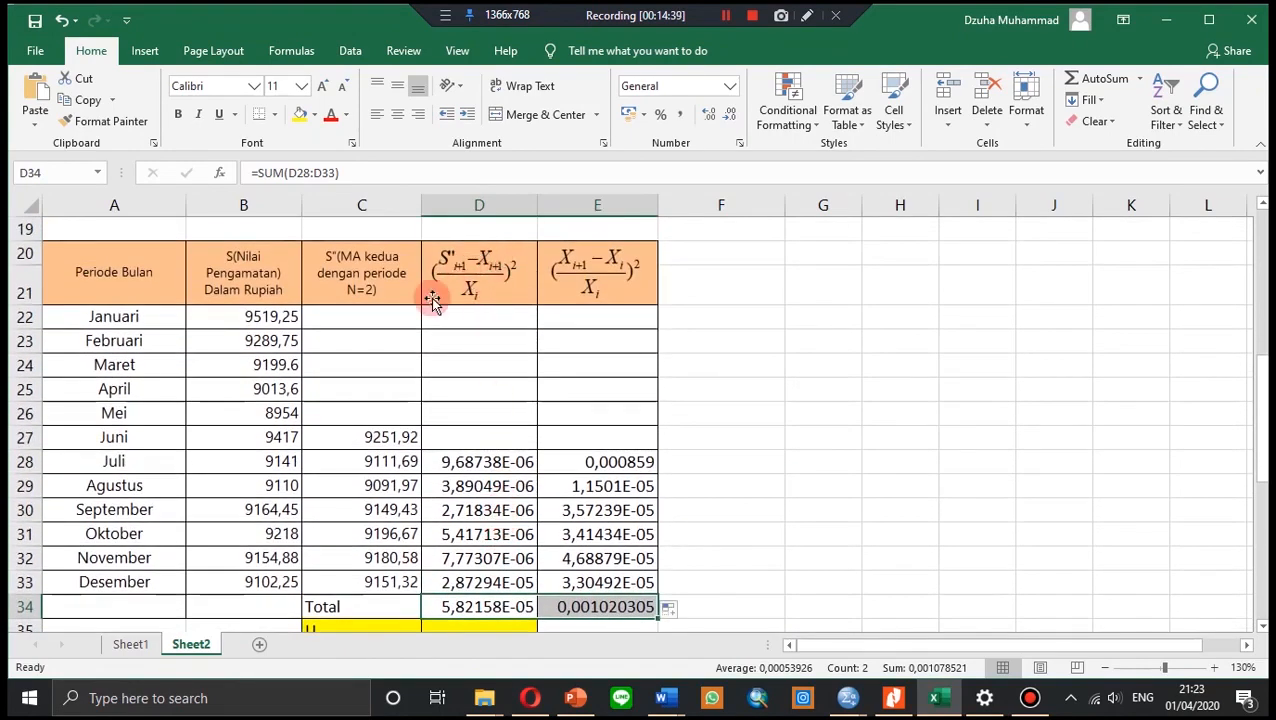
pyautogui.scroll(-1, 352, 522)
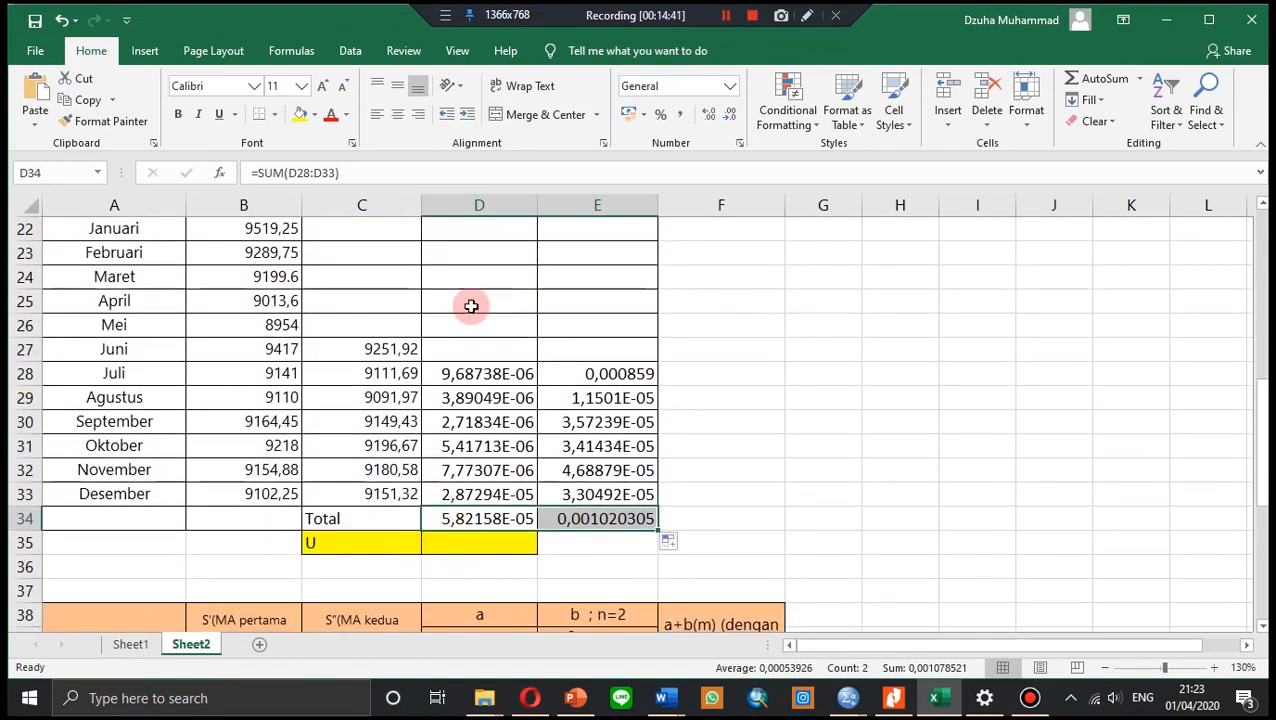
pyautogui.scroll(1, 470, 290)
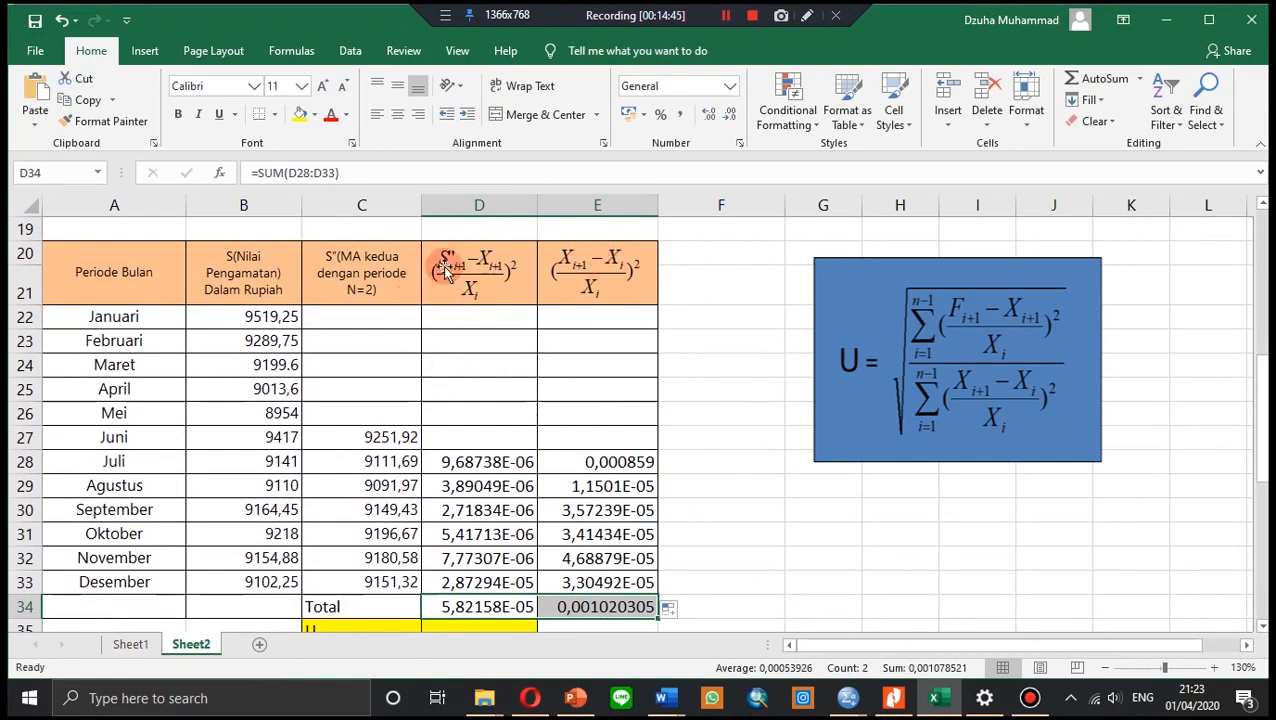
pyautogui.scroll(-1, 450, 268)
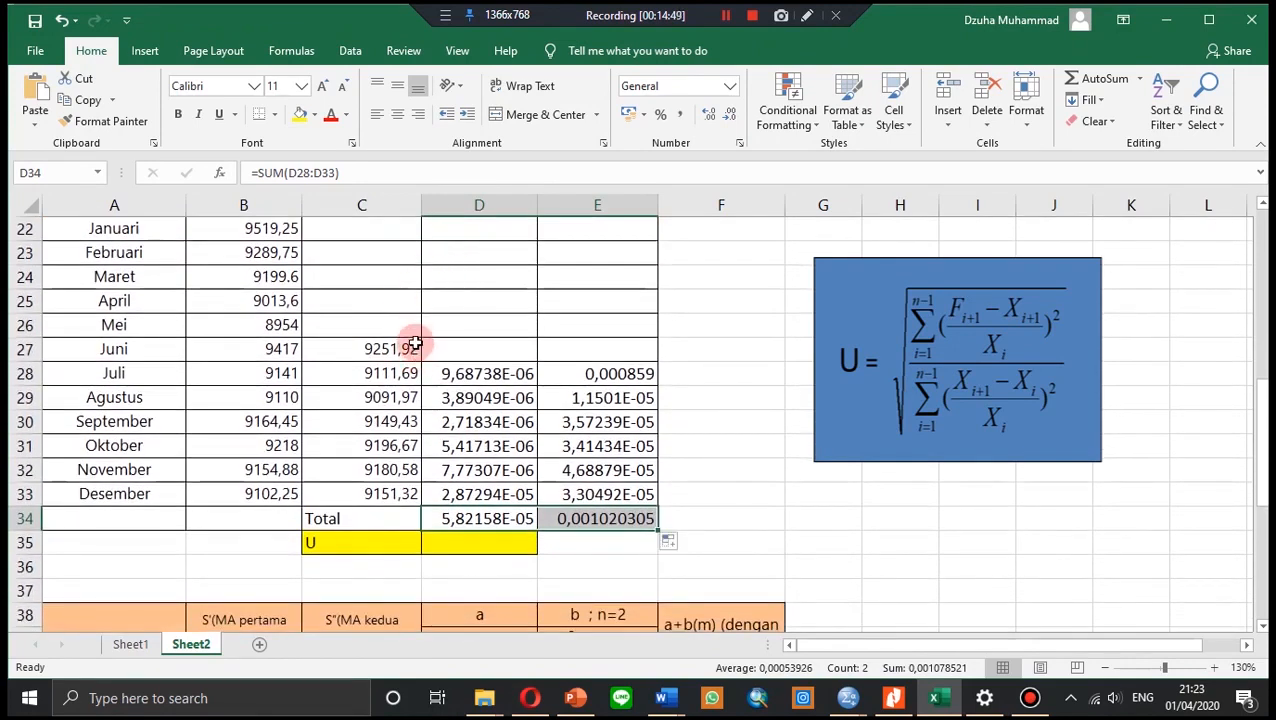
pyautogui.scroll(-1, 451, 479)
pyautogui.click(454, 472)
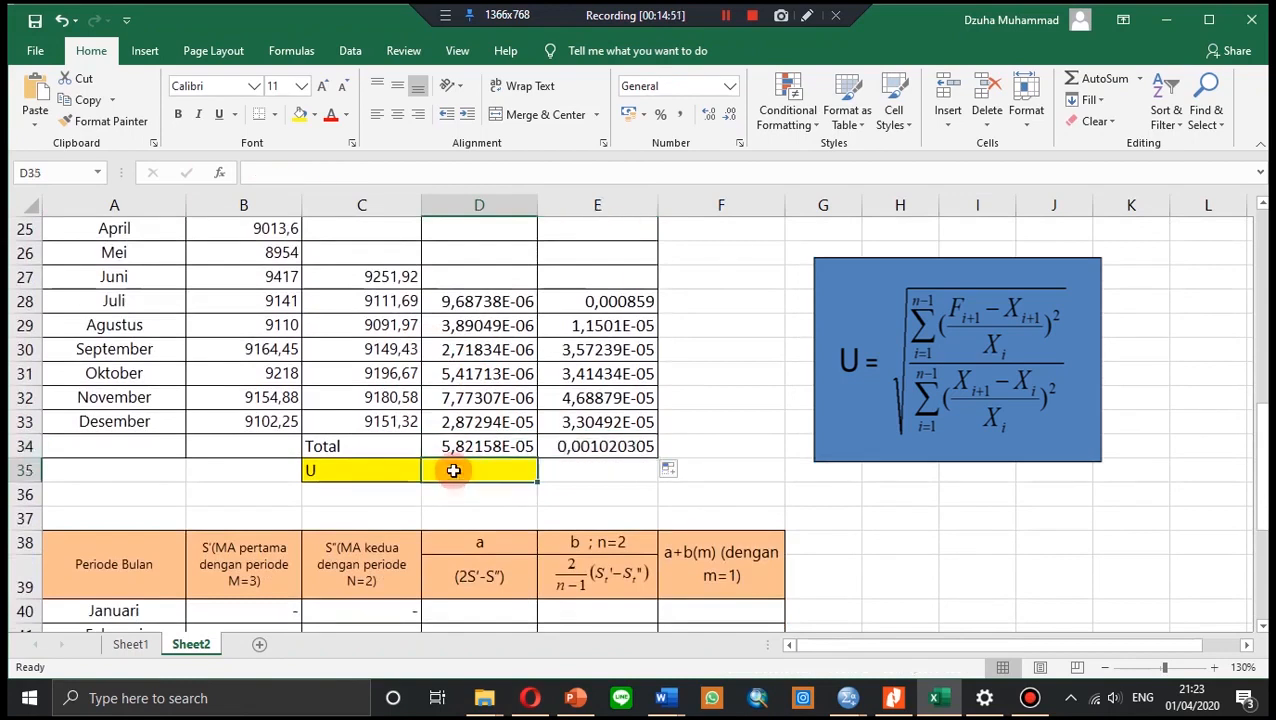
pyautogui.scroll(1, 452, 440)
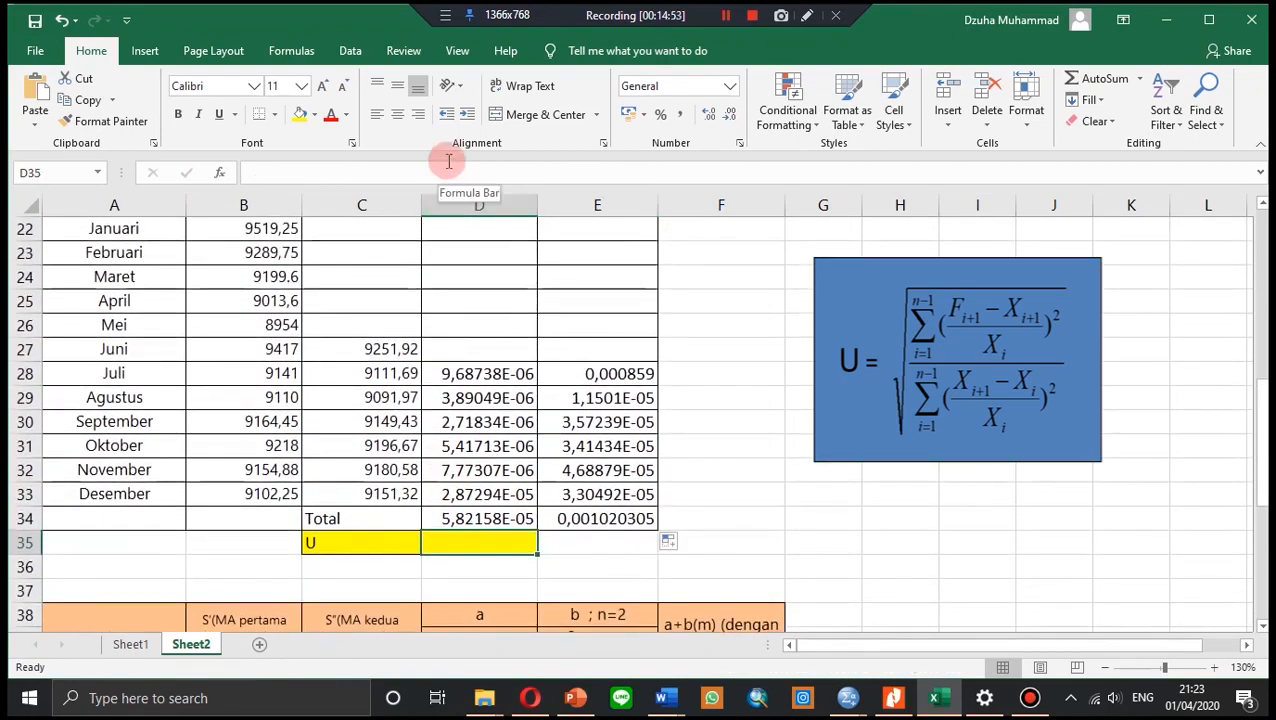
pyautogui.write('=')
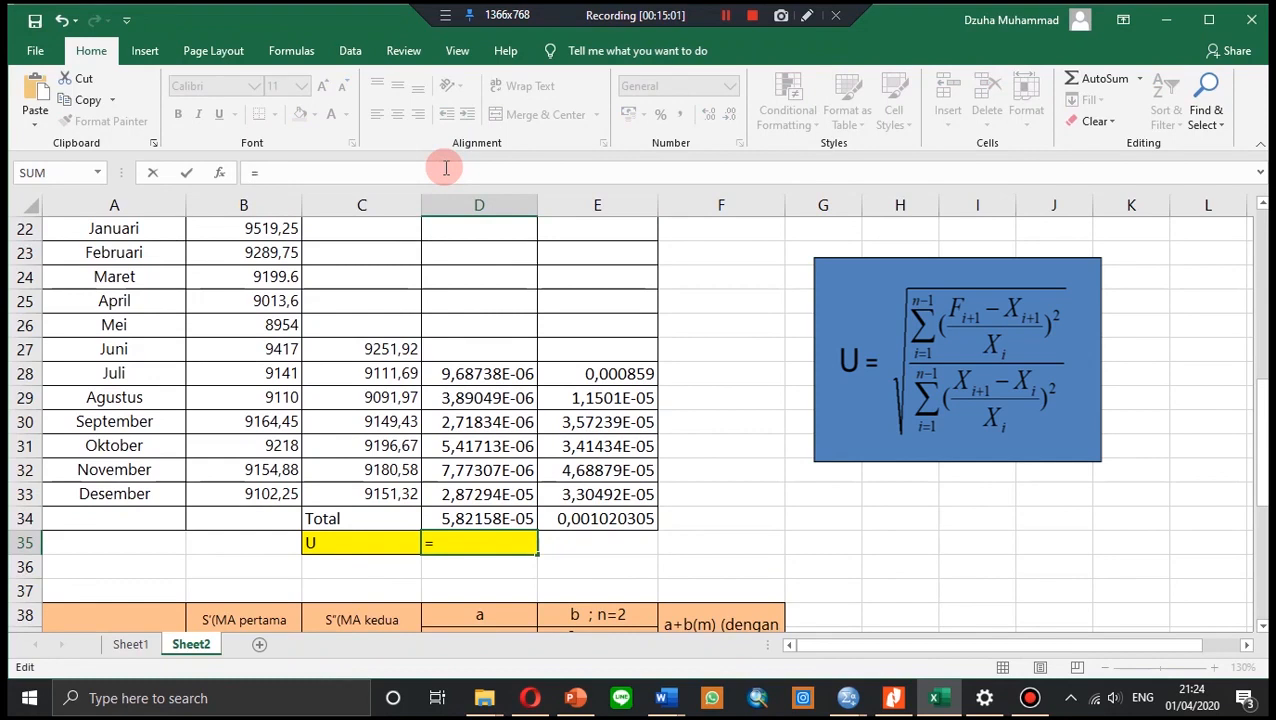
pyautogui.write('sq')
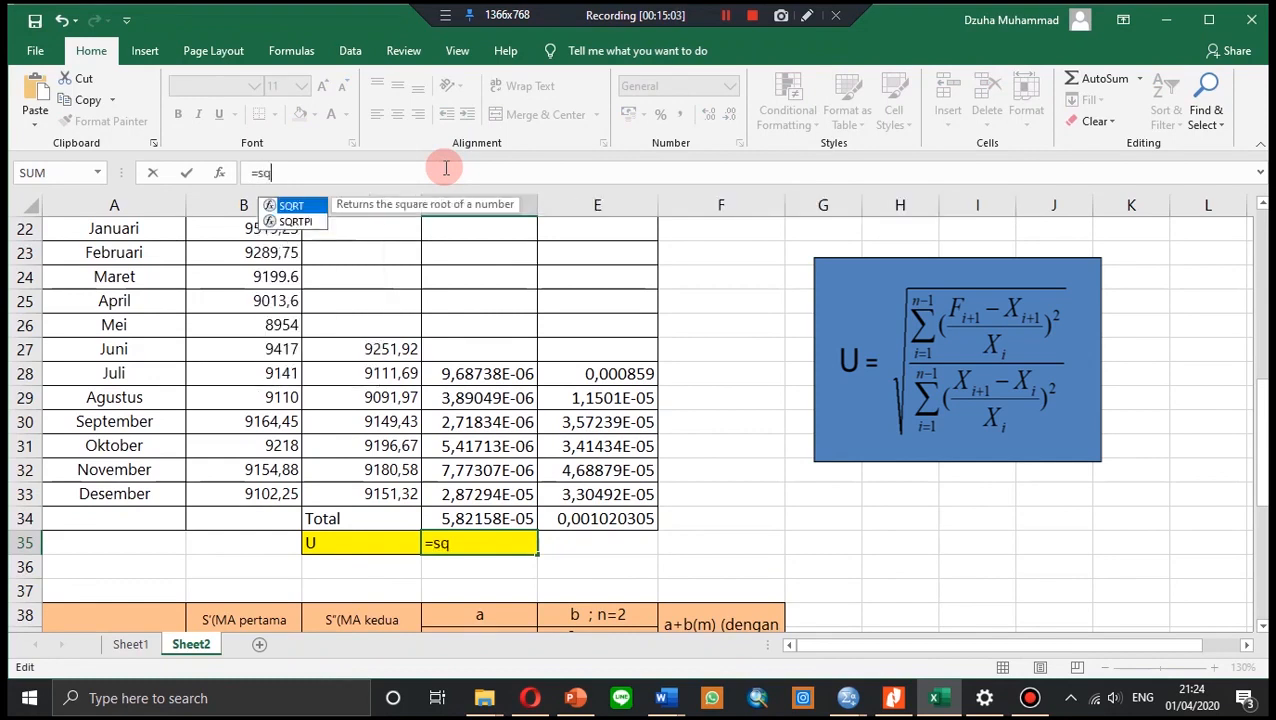
pyautogui.doubleClick(309, 213)
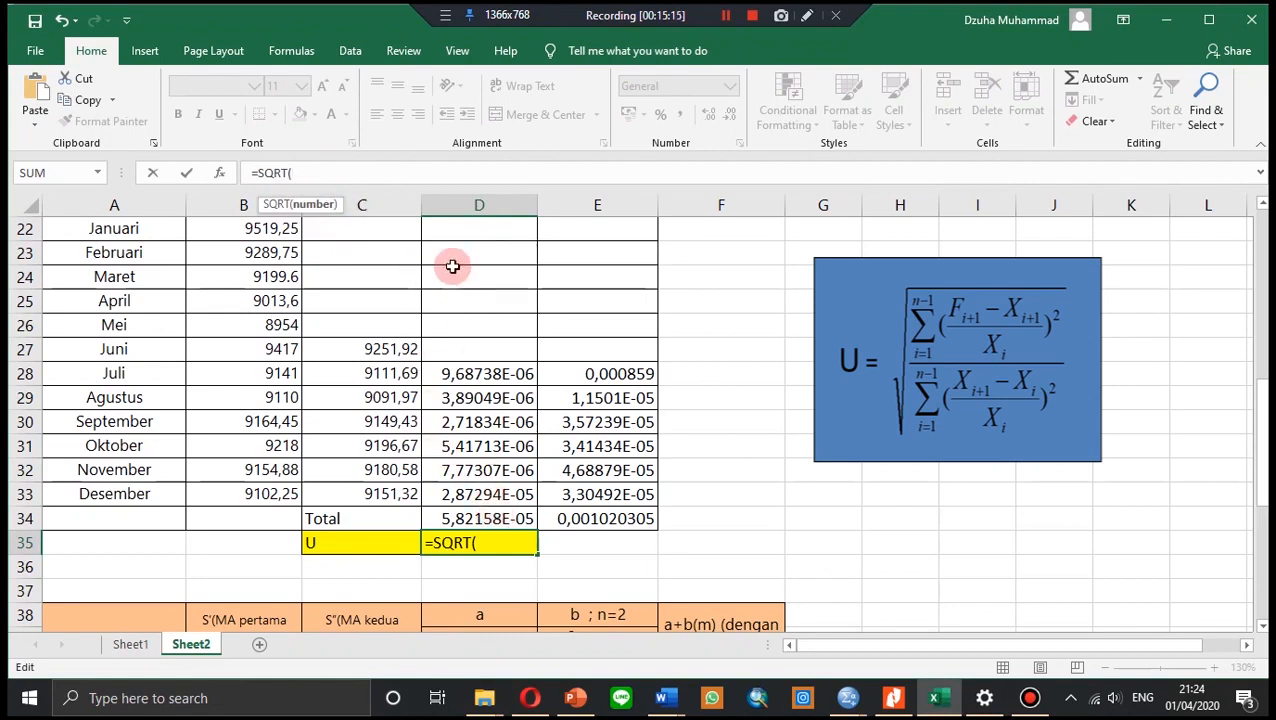
pyautogui.click(498, 518)
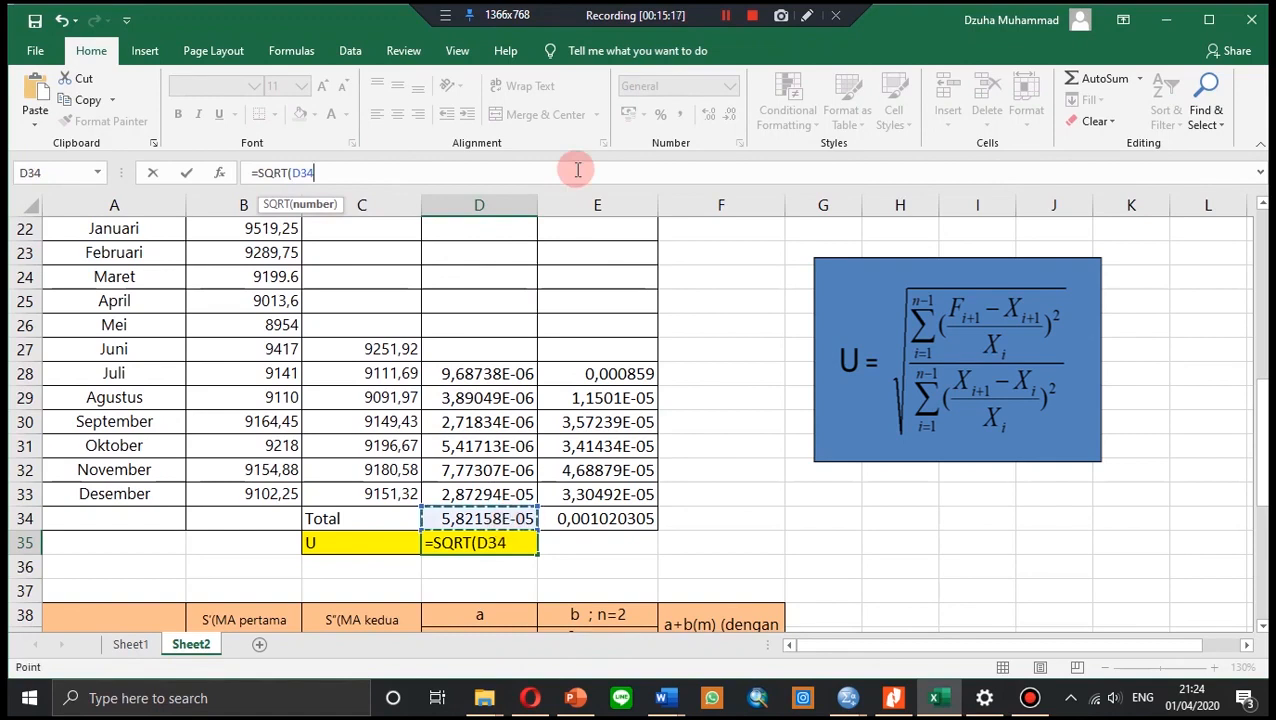
pyautogui.click(604, 516)
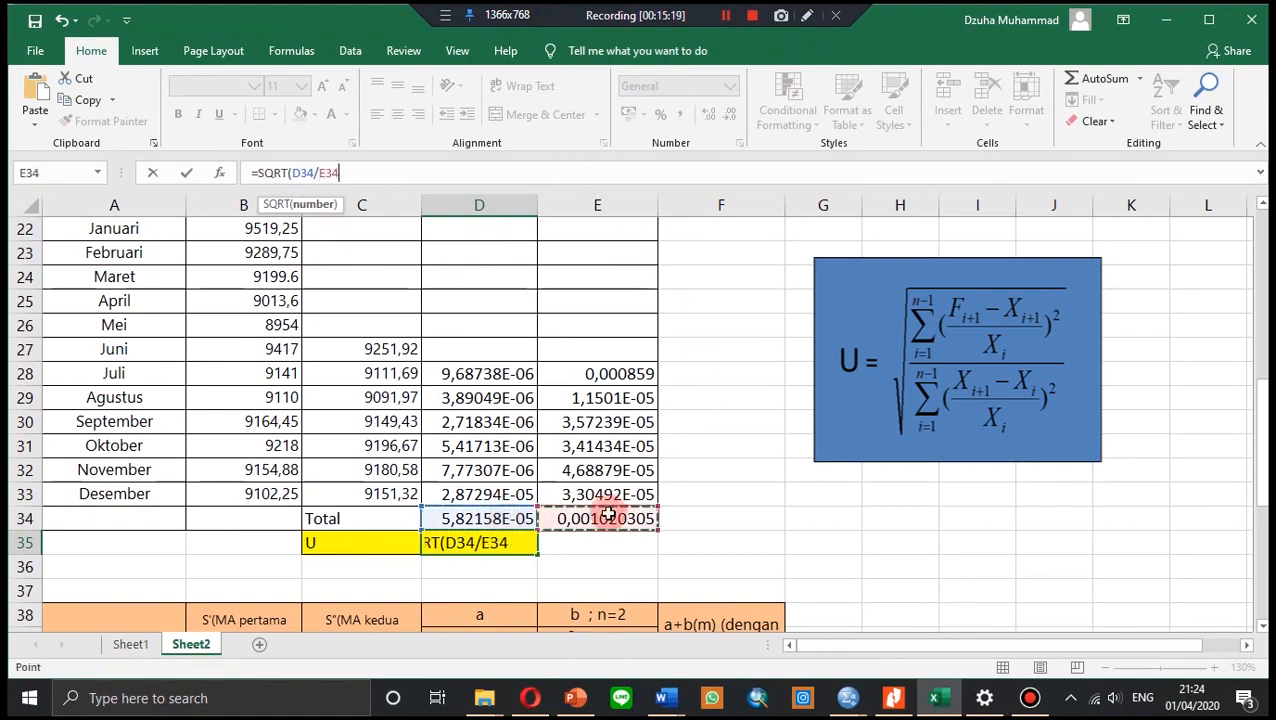
pyautogui.write(')')
pyautogui.press('Return')
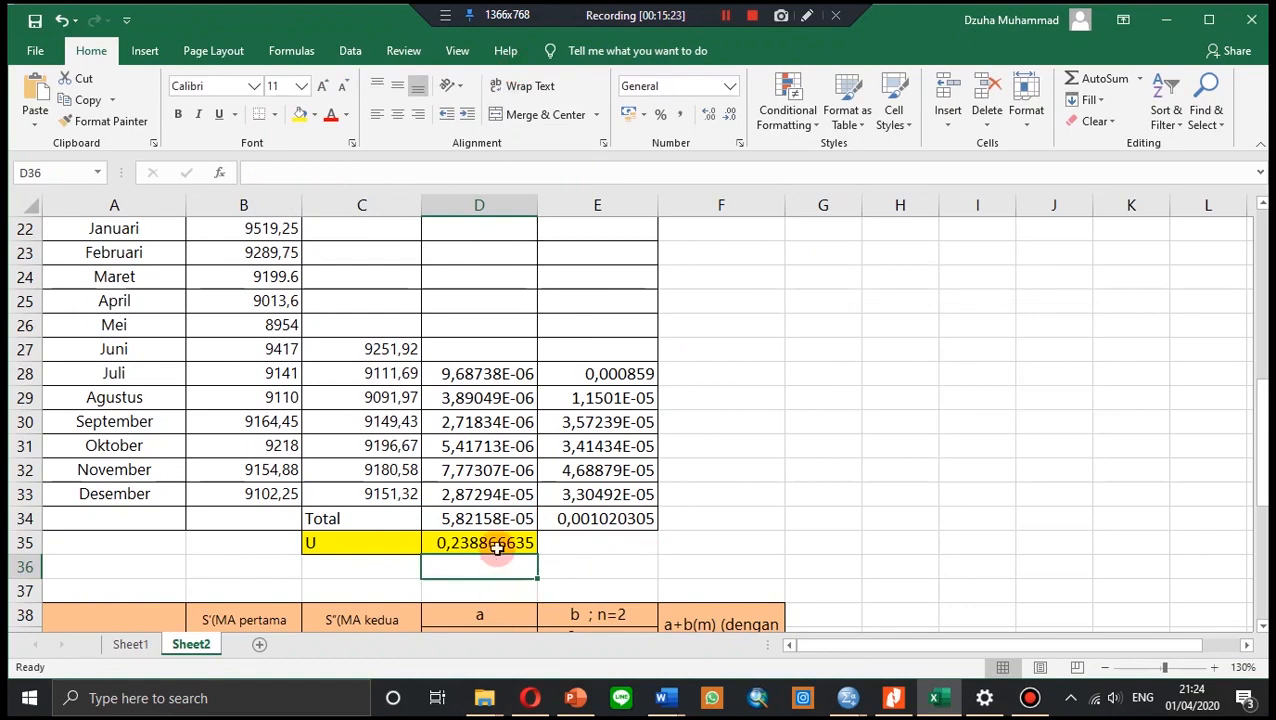
pyautogui.click(490, 542)
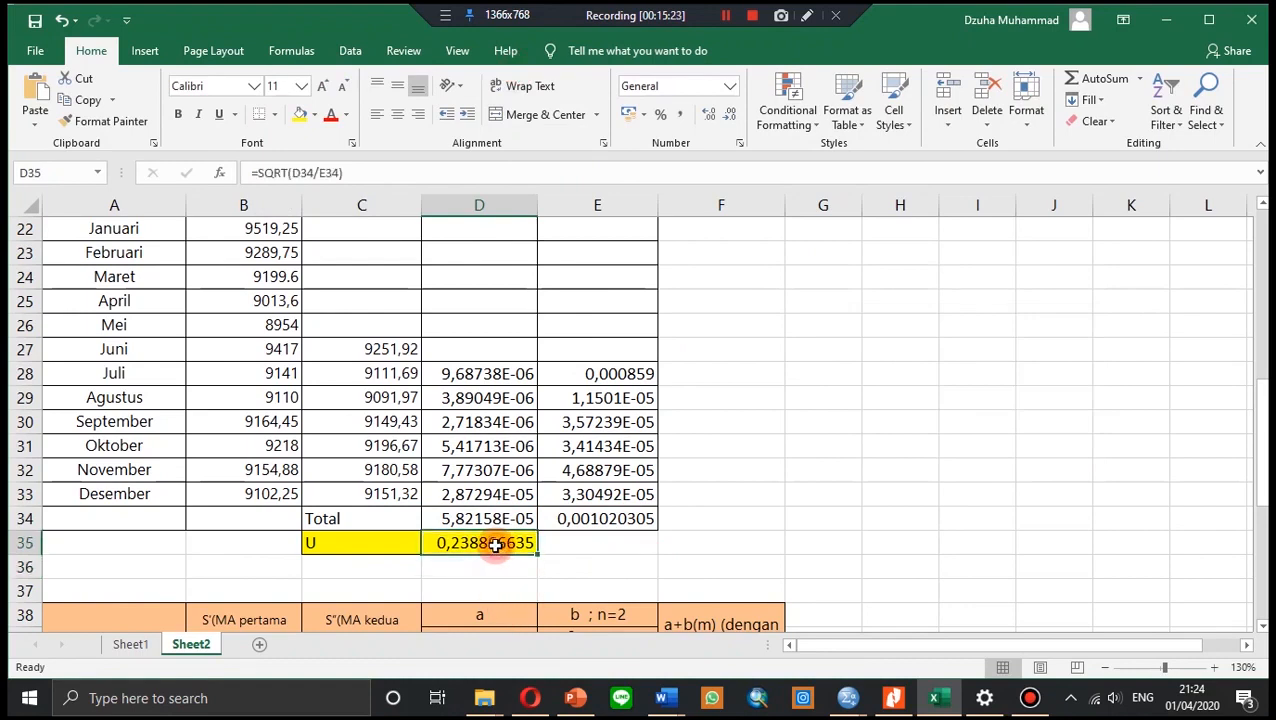
pyautogui.scroll(-1, 446, 497)
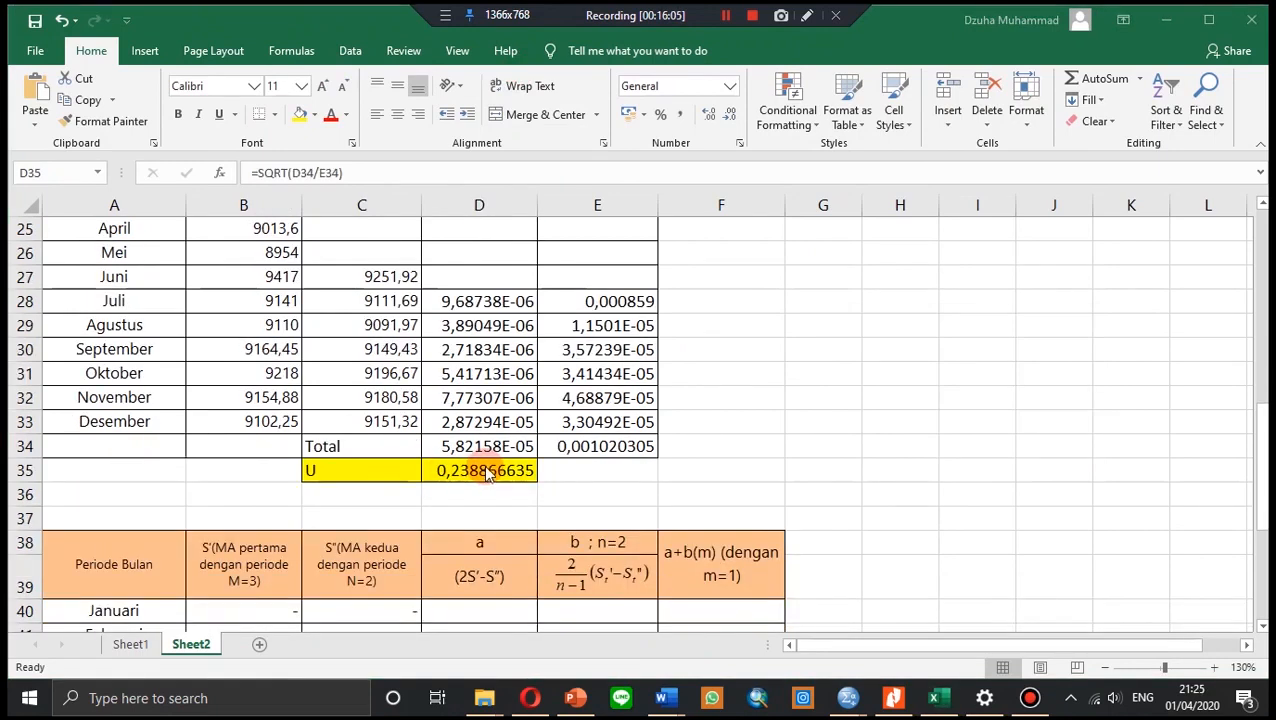
pyautogui.scroll(2, 487, 471)
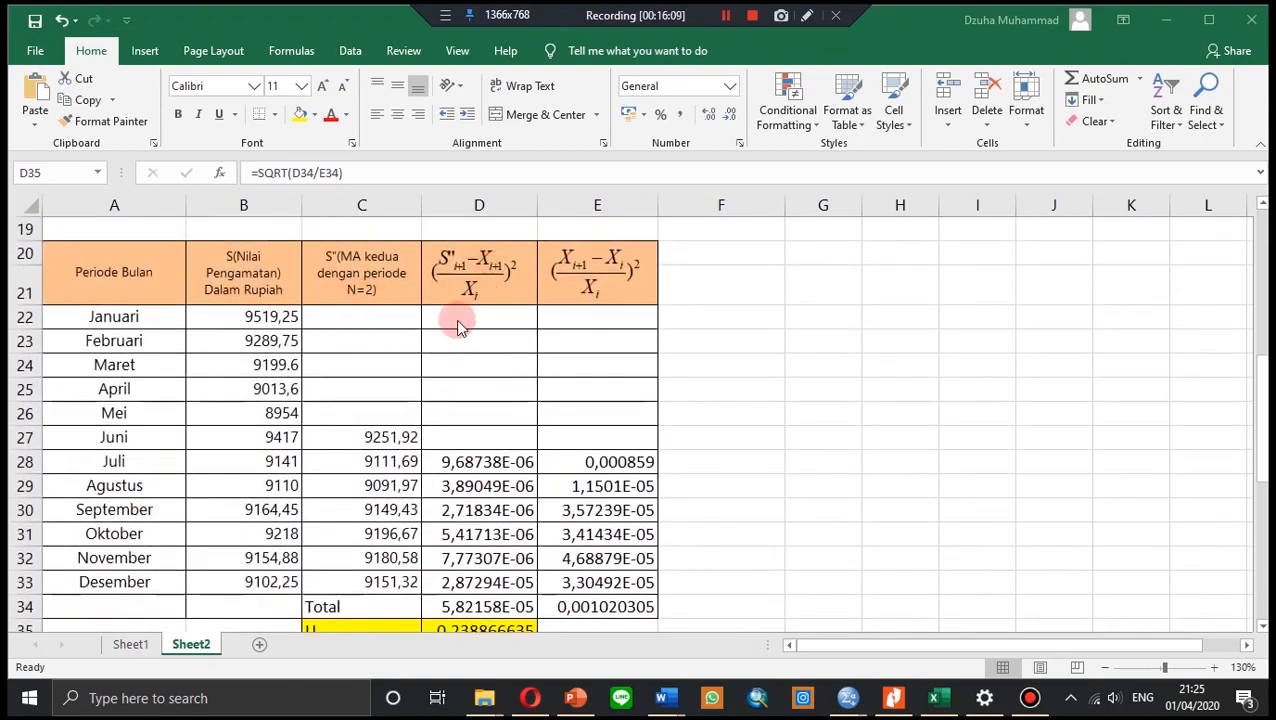
pyautogui.scroll(-1, 458, 322)
pyautogui.scroll(1, 458, 322)
pyautogui.scroll(1, 494, 332)
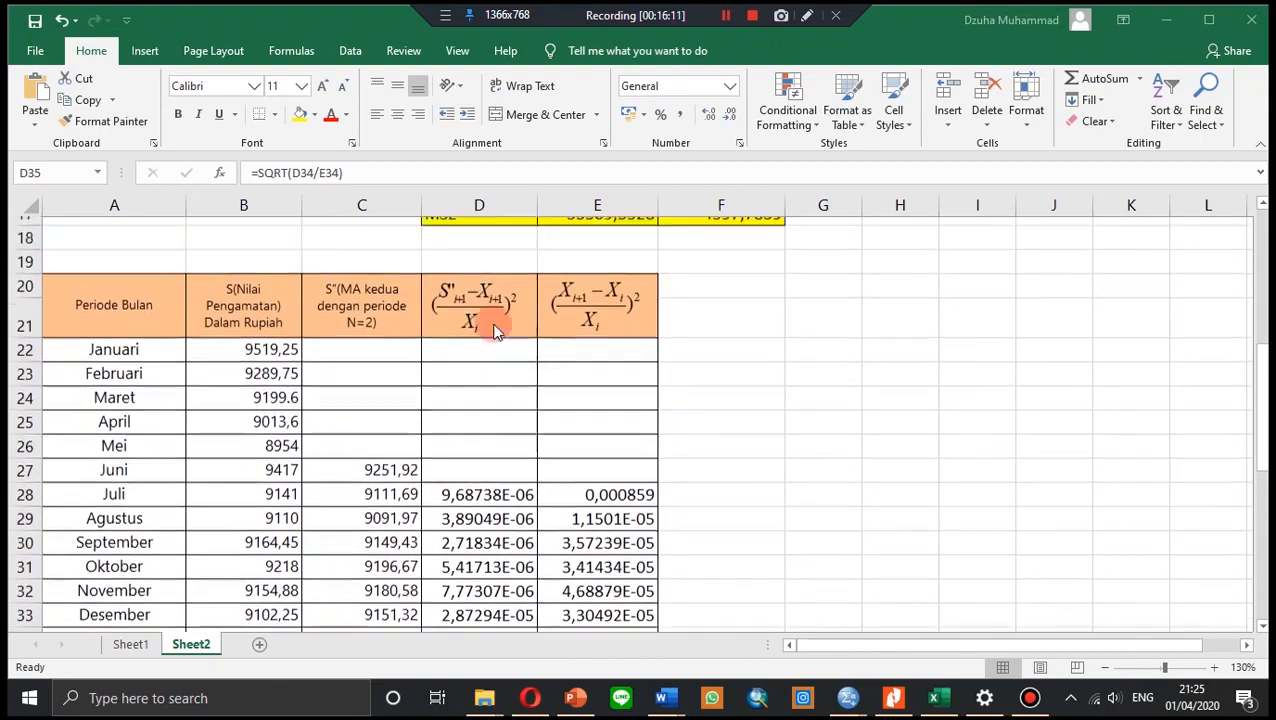
pyautogui.scroll(2, 494, 332)
pyautogui.scroll(-3, 492, 331)
pyautogui.scroll(1, 490, 330)
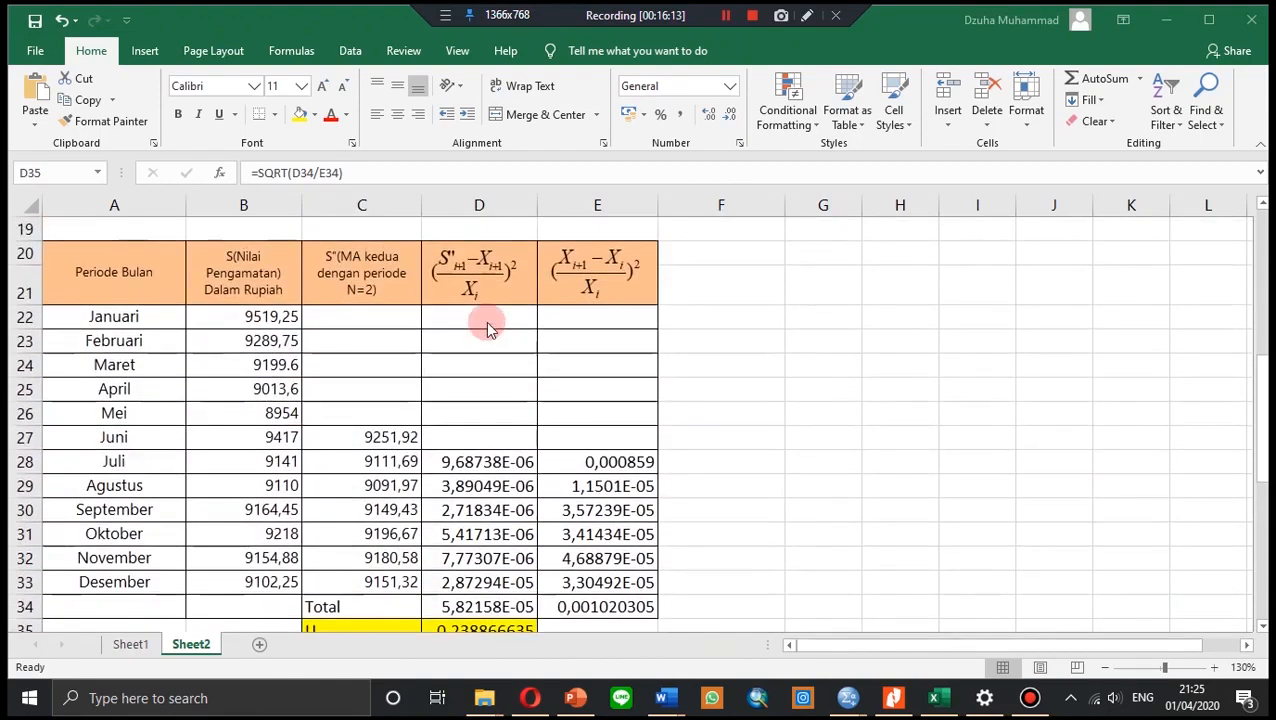
pyautogui.scroll(-1, 488, 327)
pyautogui.scroll(1, 488, 327)
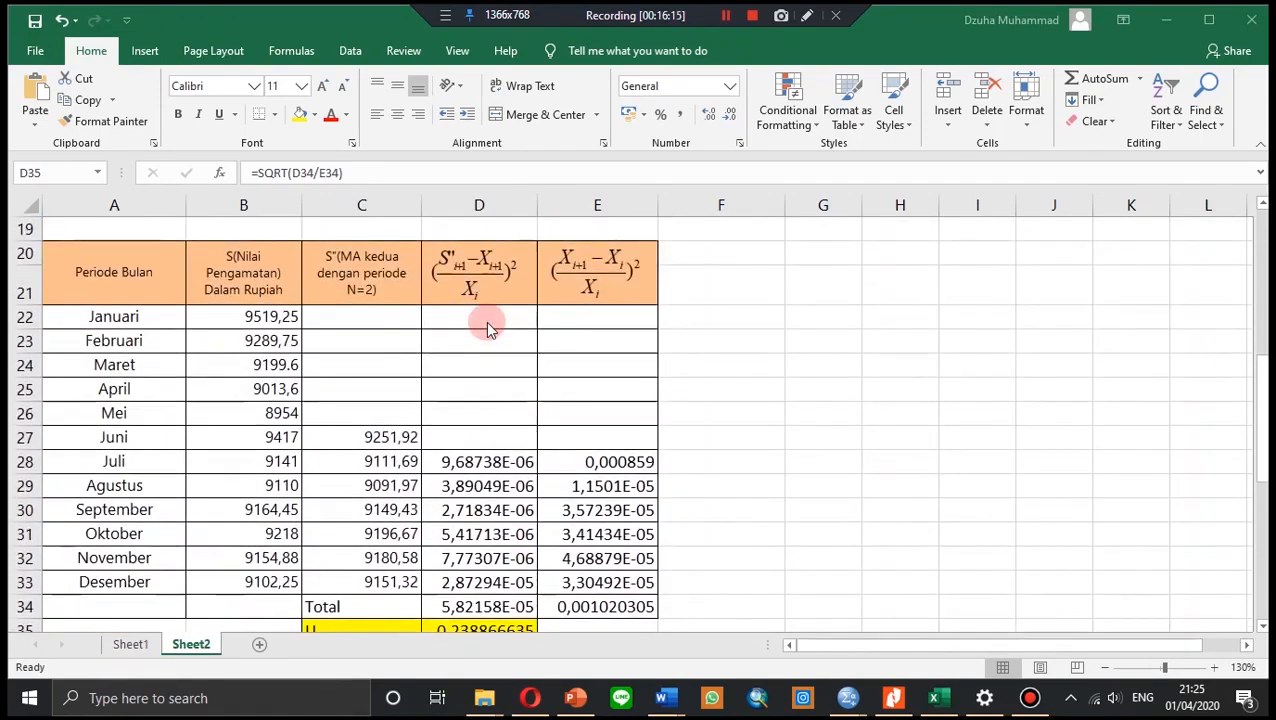
pyautogui.scroll(-1, 485, 321)
pyautogui.scroll(1, 485, 321)
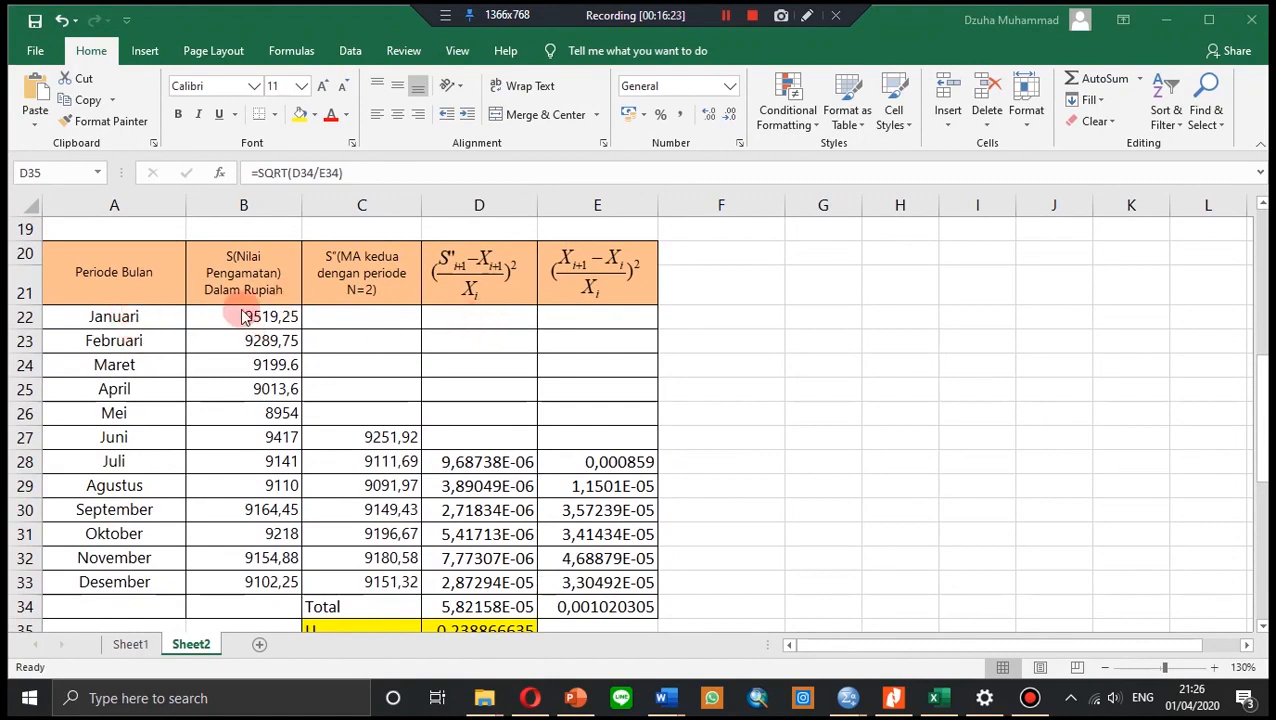
# - Review the monthly observed rates in B22:B33 alongside the second moving-average column of the U table
pyautogui.moveTo(210, 320); pyautogui.dragTo(286, 316)
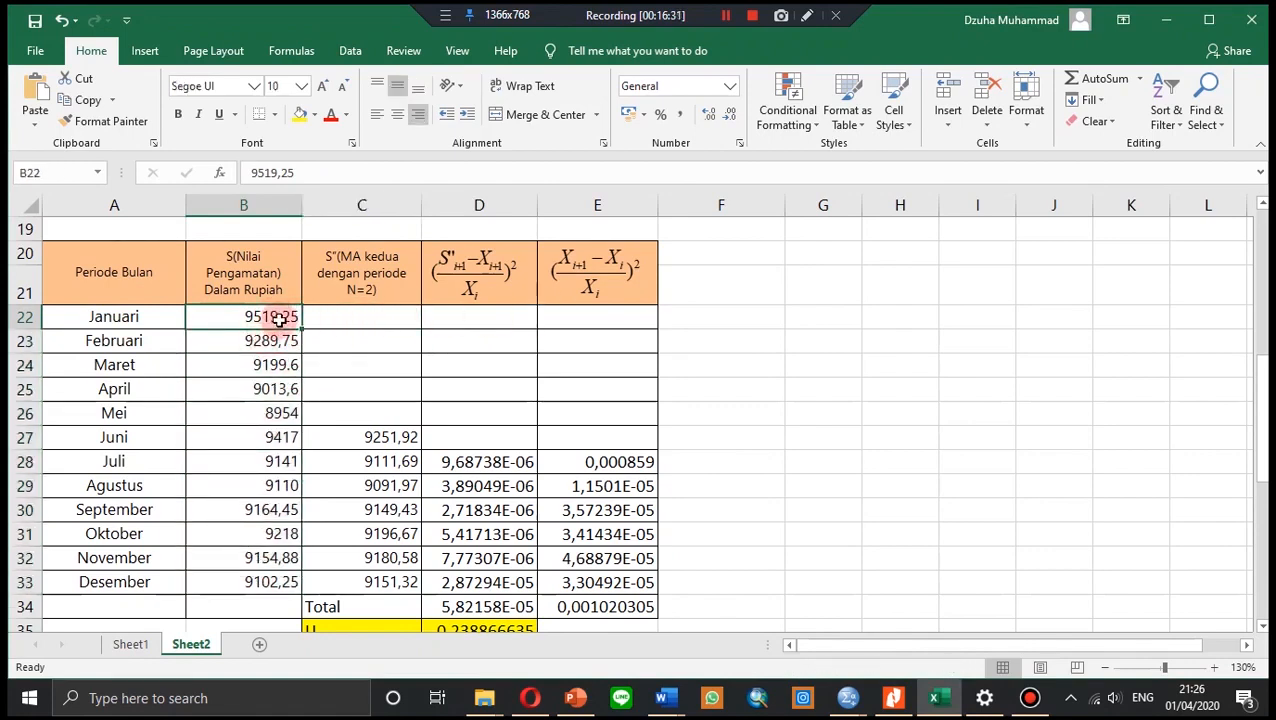
pyautogui.click(242, 437)
pyautogui.scroll(1, 374, 373)
pyautogui.scroll(-1, 345, 388)
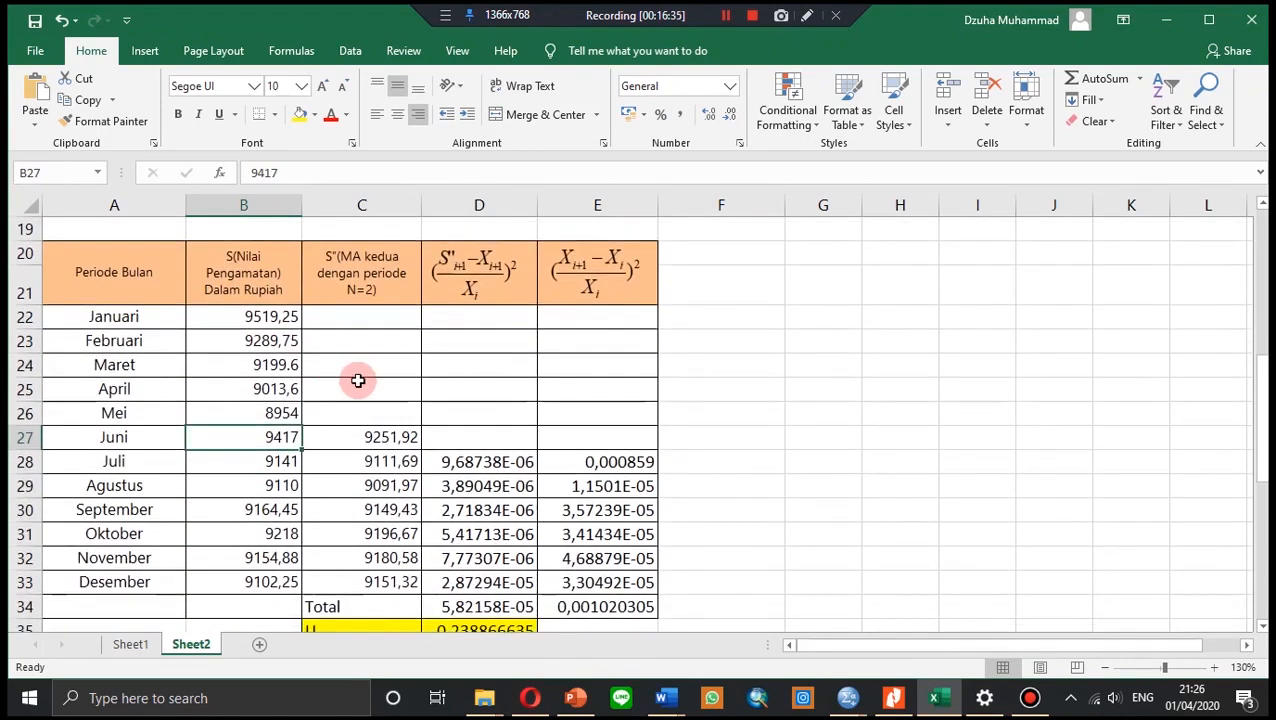
pyautogui.scroll(-1, 380, 400)
pyautogui.scroll(1, 460, 550)
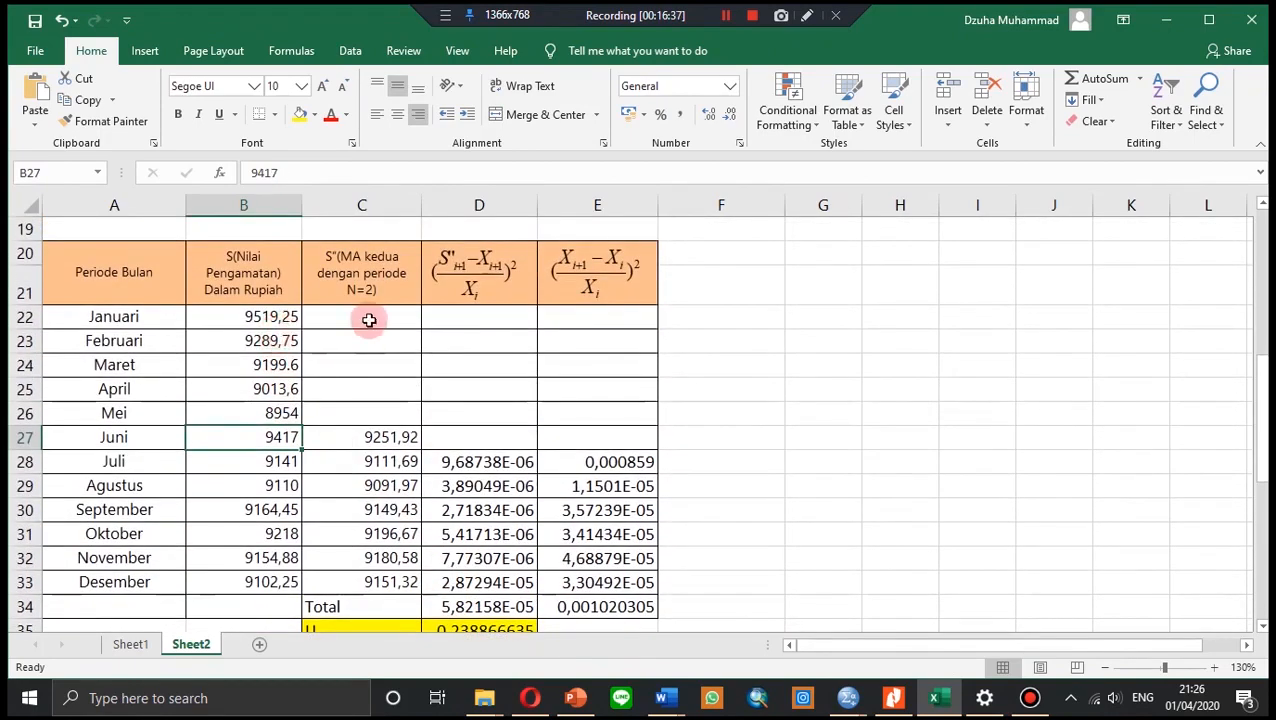
pyautogui.moveTo(251, 313); pyautogui.dragTo(242, 583)
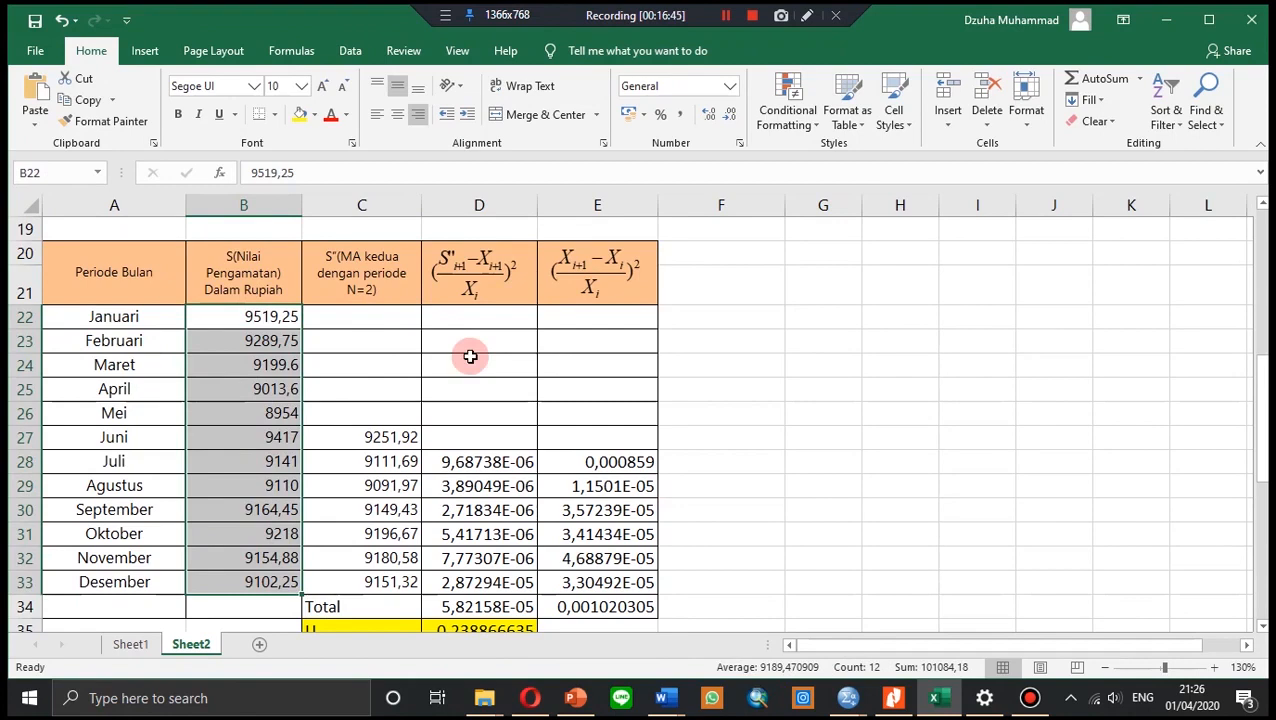
pyautogui.click(285, 316)
pyautogui.click(285, 342)
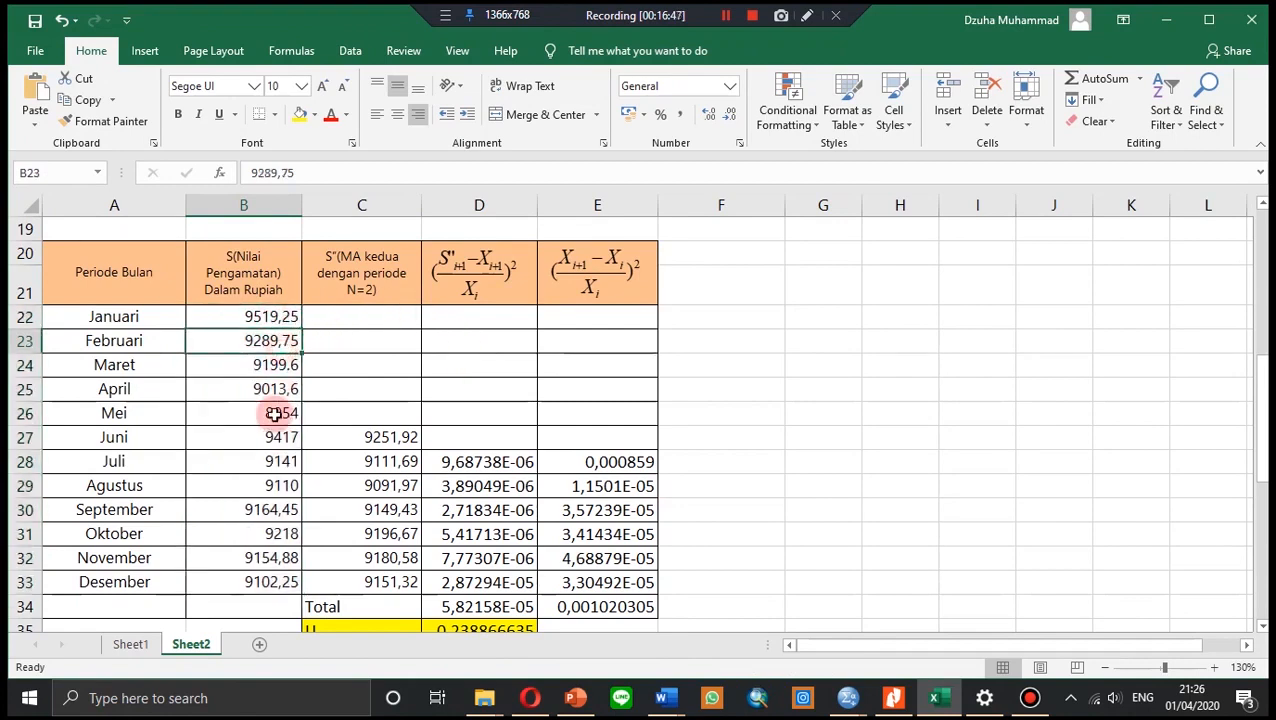
pyautogui.click(273, 413)
pyautogui.click(271, 319)
pyautogui.scroll(-1, 456, 416)
pyautogui.scroll(1, 380, 405)
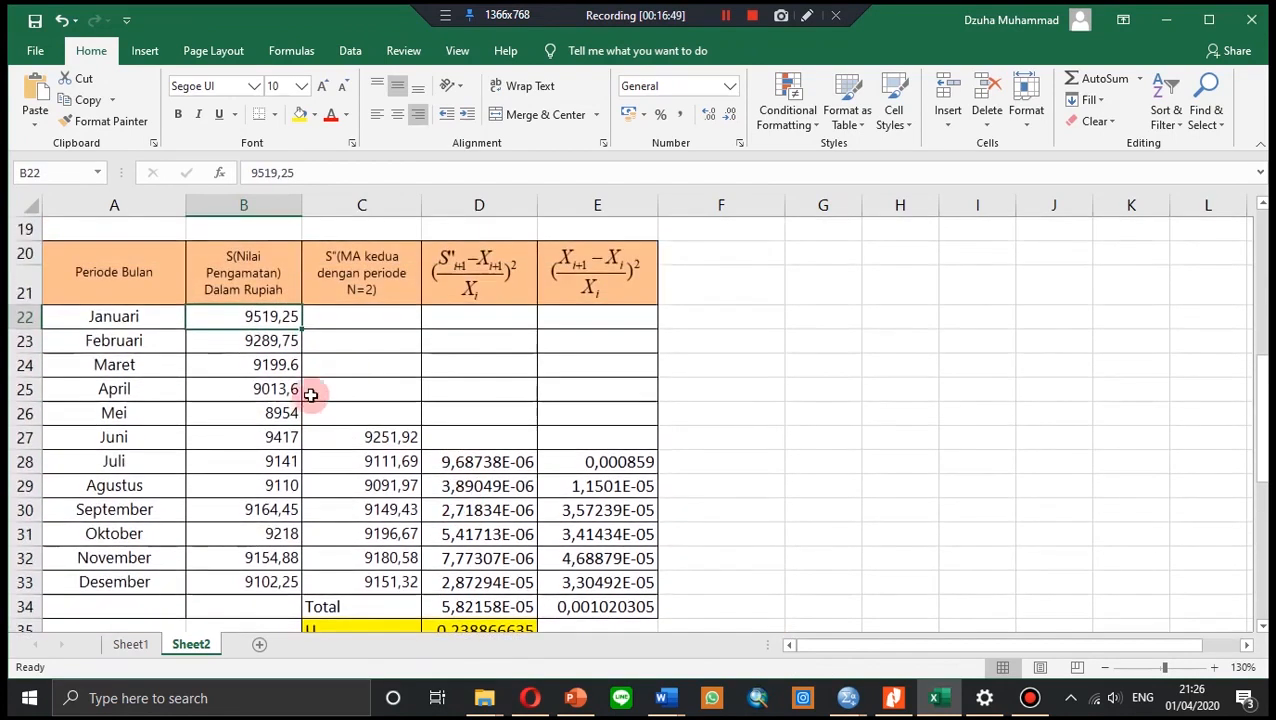
pyautogui.moveTo(273, 316); pyautogui.dragTo(282, 488)
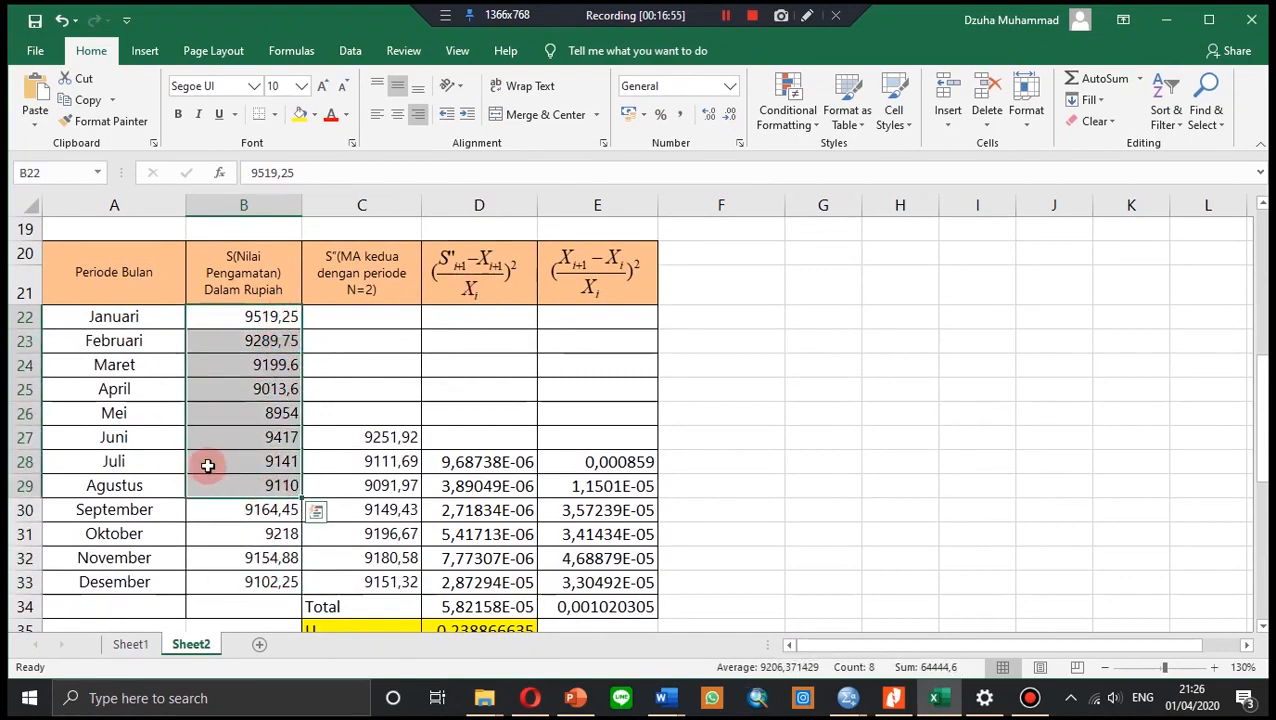
pyautogui.click(350, 322)
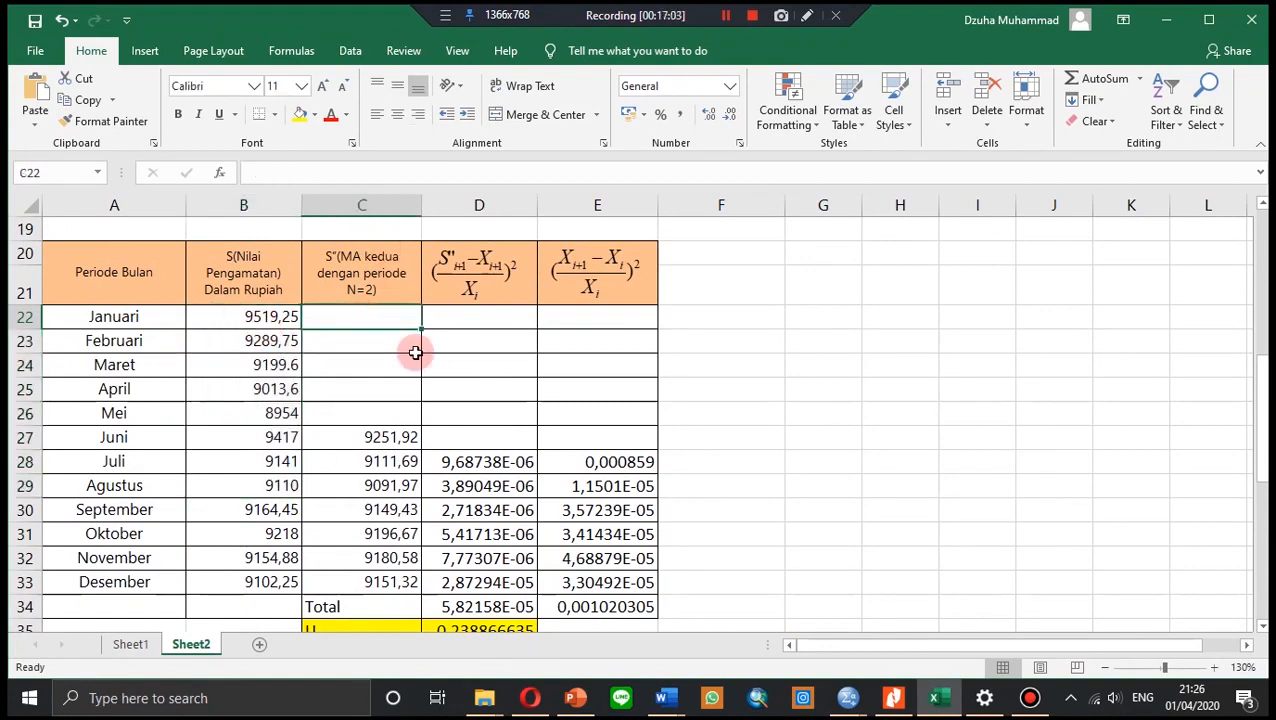
# - Review the column headings and formulas for a, b and a+b(m) in the forecast table starting at row 38
pyautogui.scroll(-1, 416, 350)
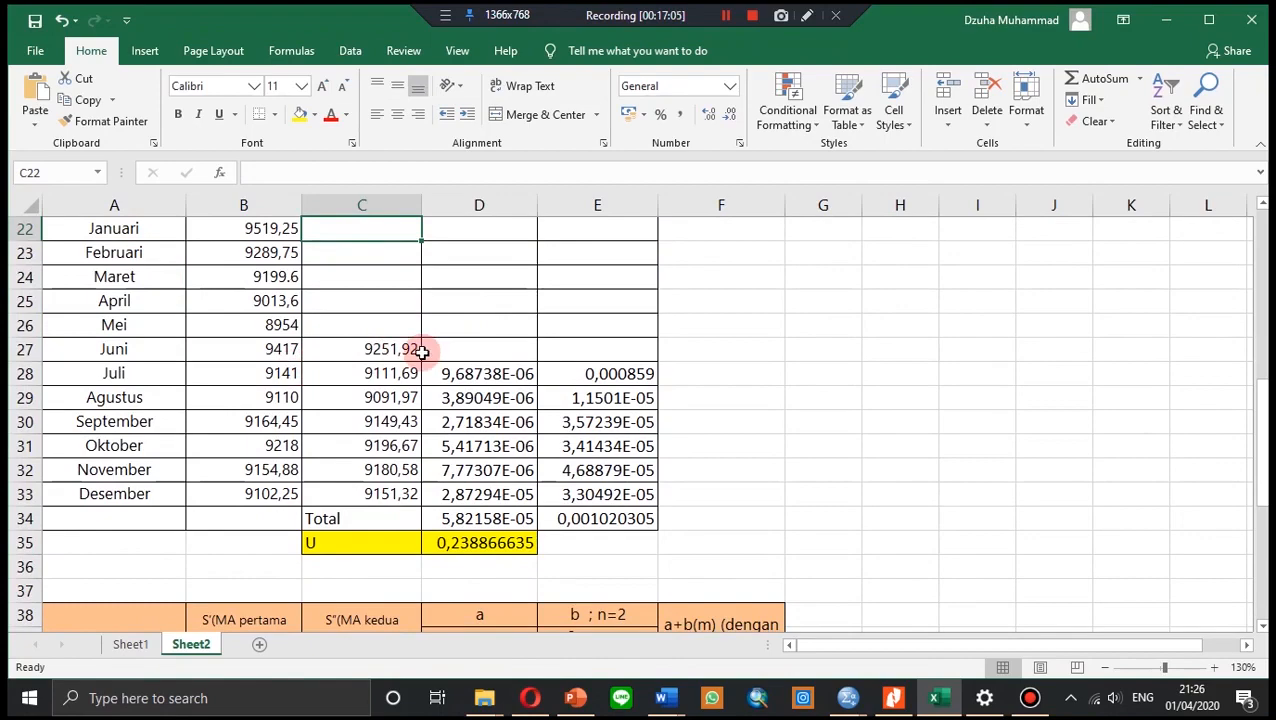
pyautogui.scroll(-1, 399, 350)
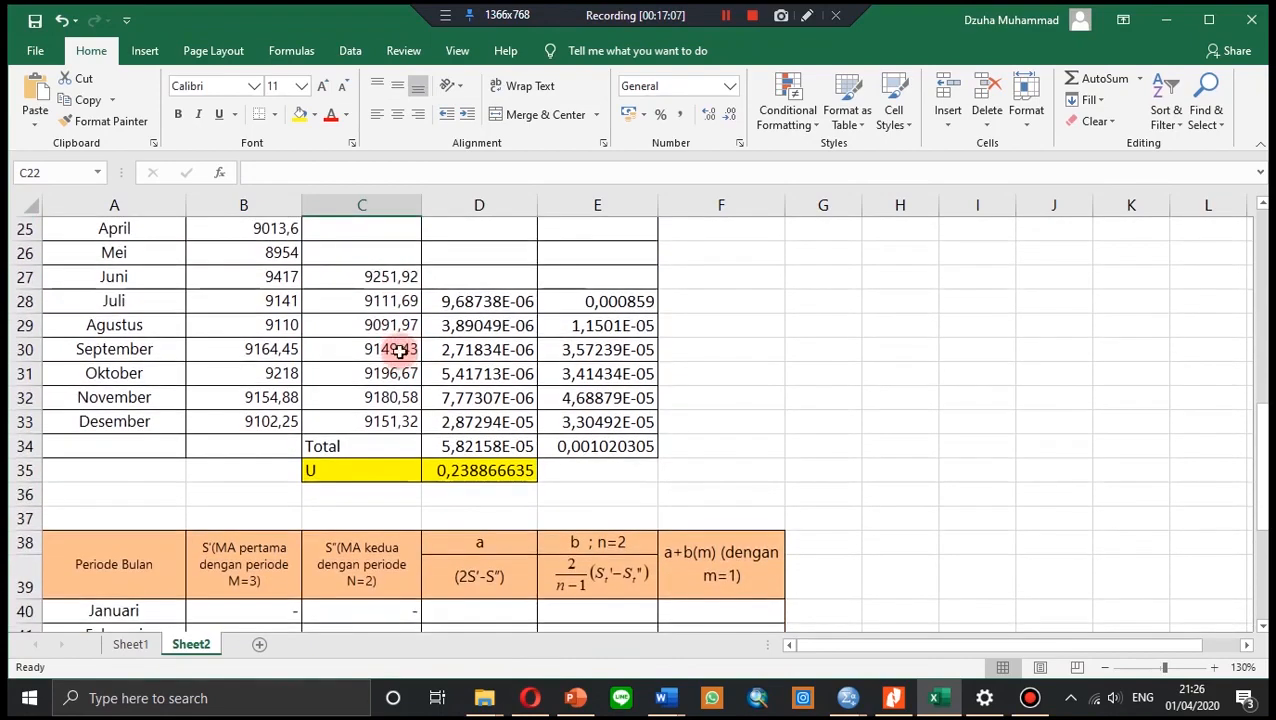
pyautogui.scroll(-5, 395, 345)
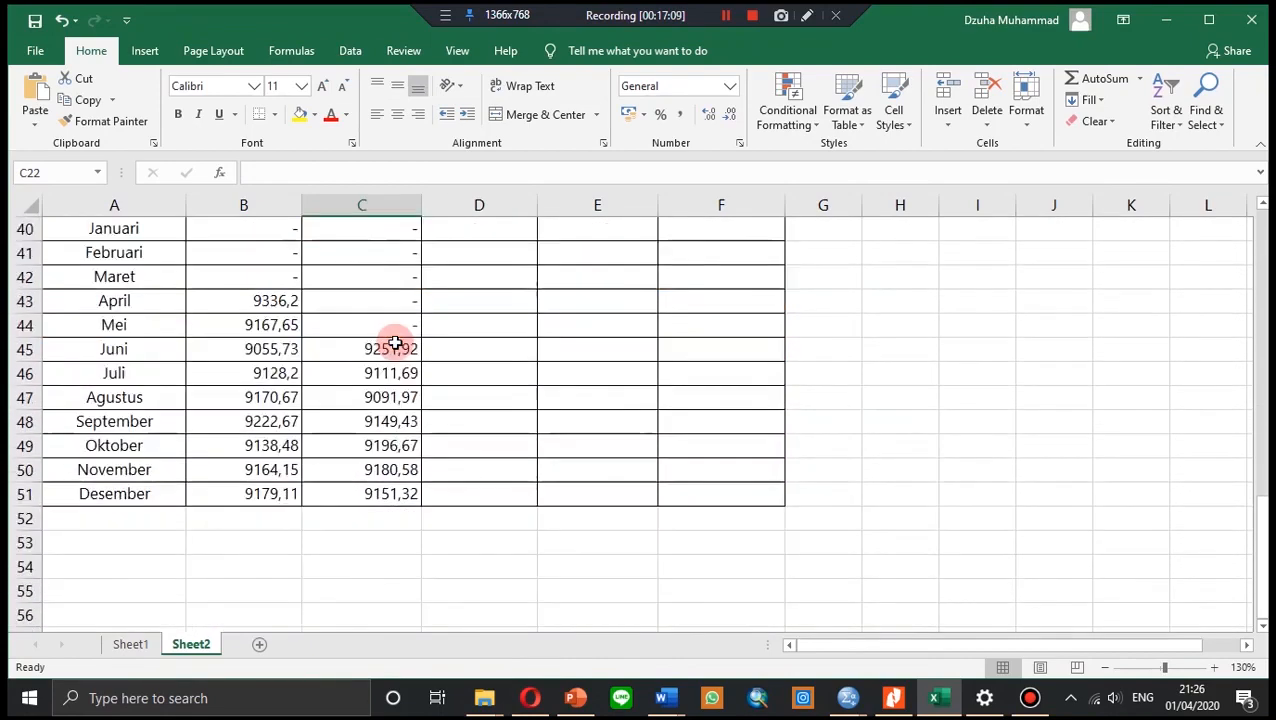
pyautogui.scroll(2, 393, 346)
pyautogui.scroll(-1, 174, 316)
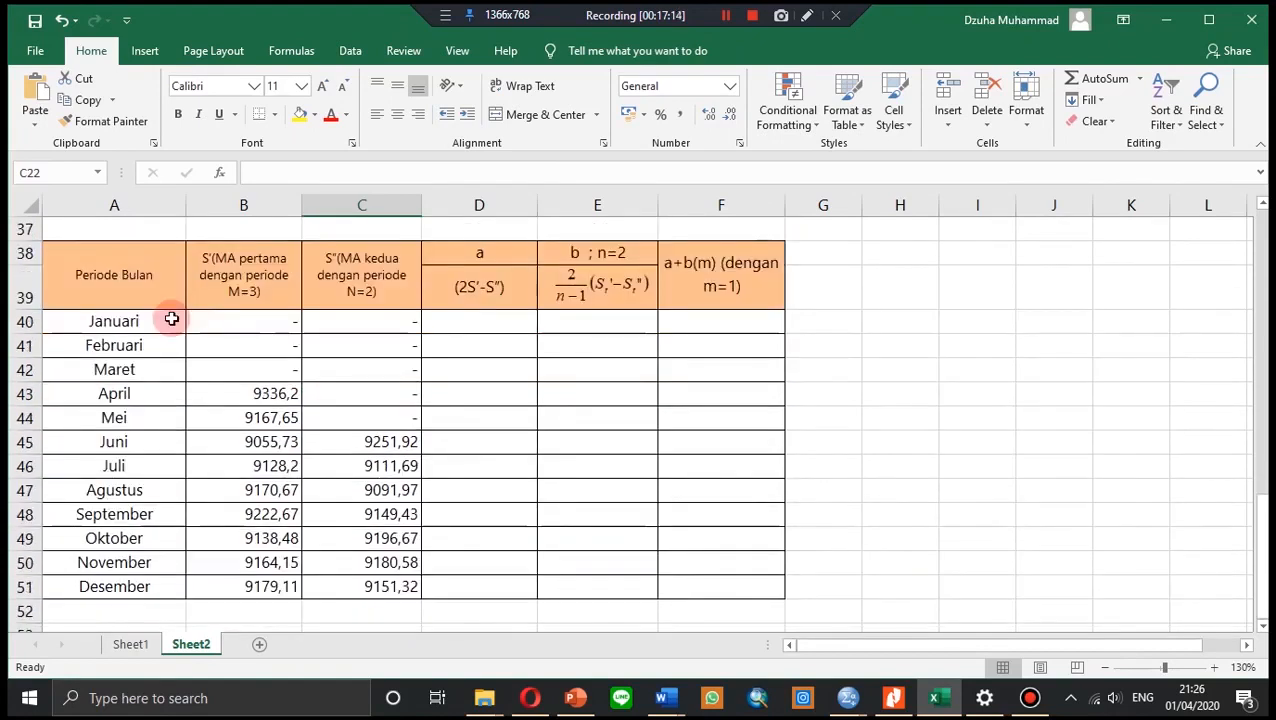
pyautogui.moveTo(113, 290); pyautogui.dragTo(255, 565)
pyautogui.click(163, 268)
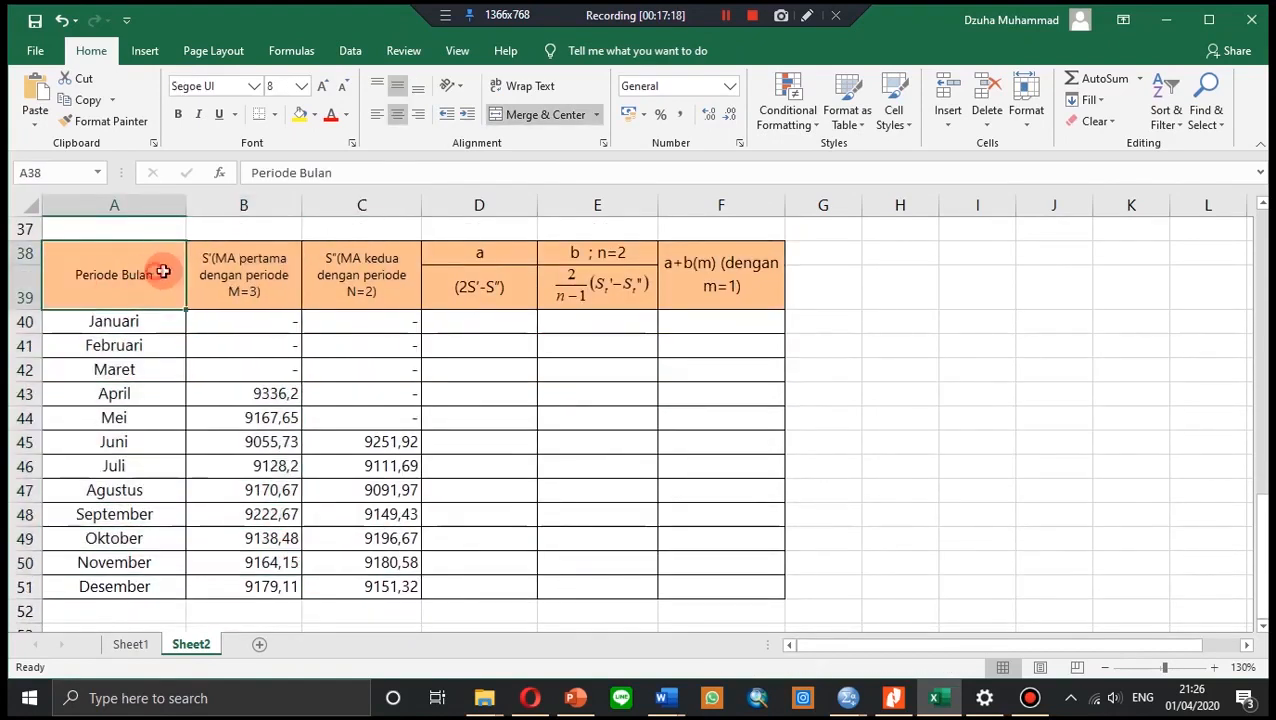
pyautogui.click(262, 275)
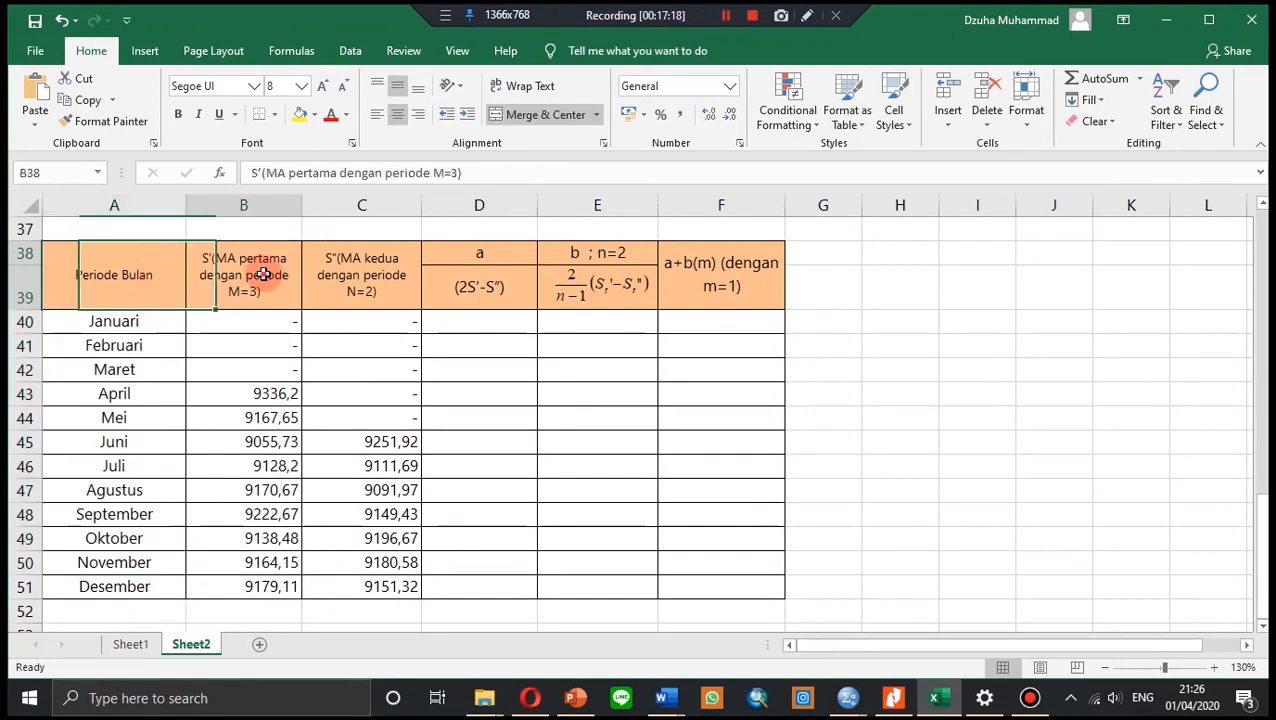
pyautogui.click(365, 280)
pyautogui.click(482, 253)
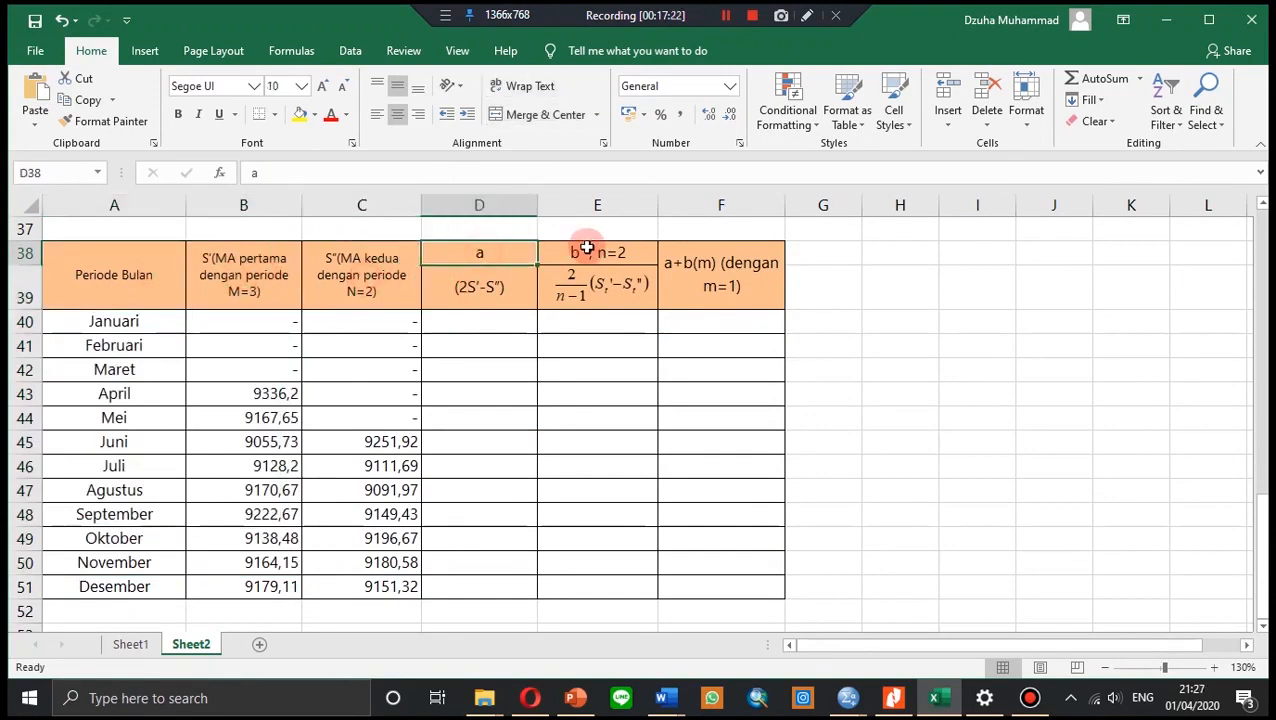
pyautogui.click(592, 253)
pyautogui.click(693, 281)
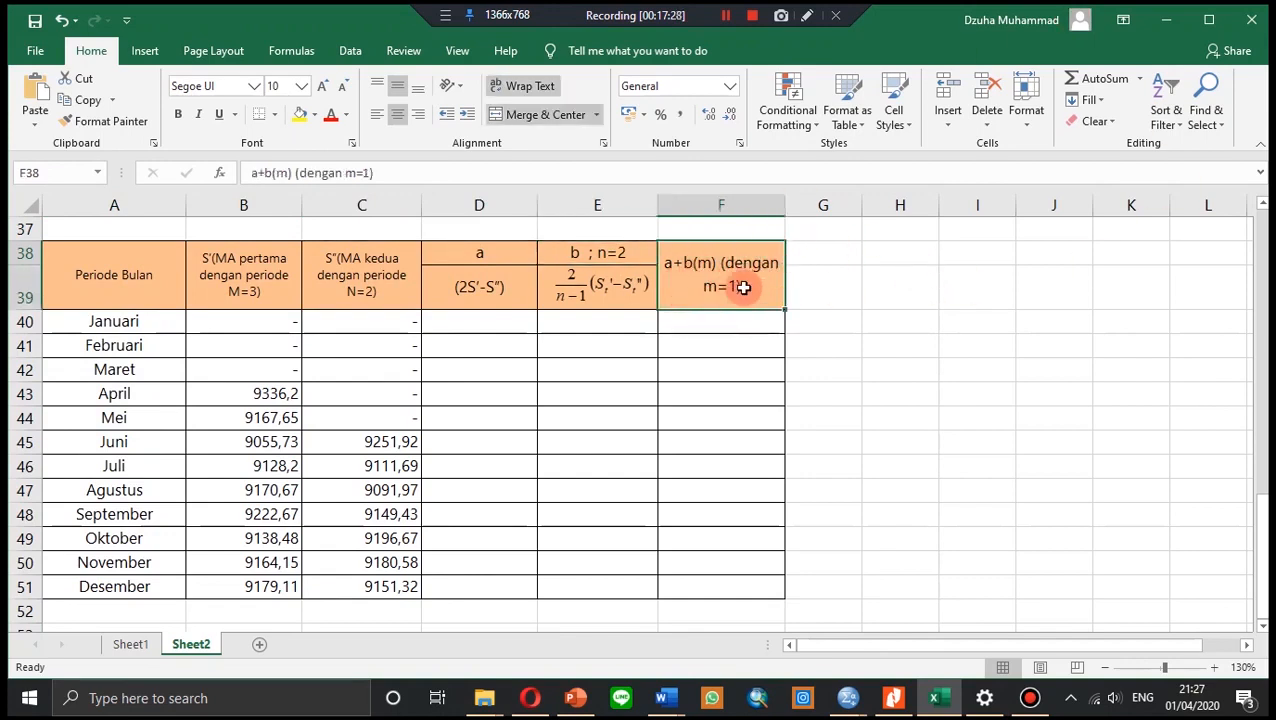
pyautogui.click(588, 282)
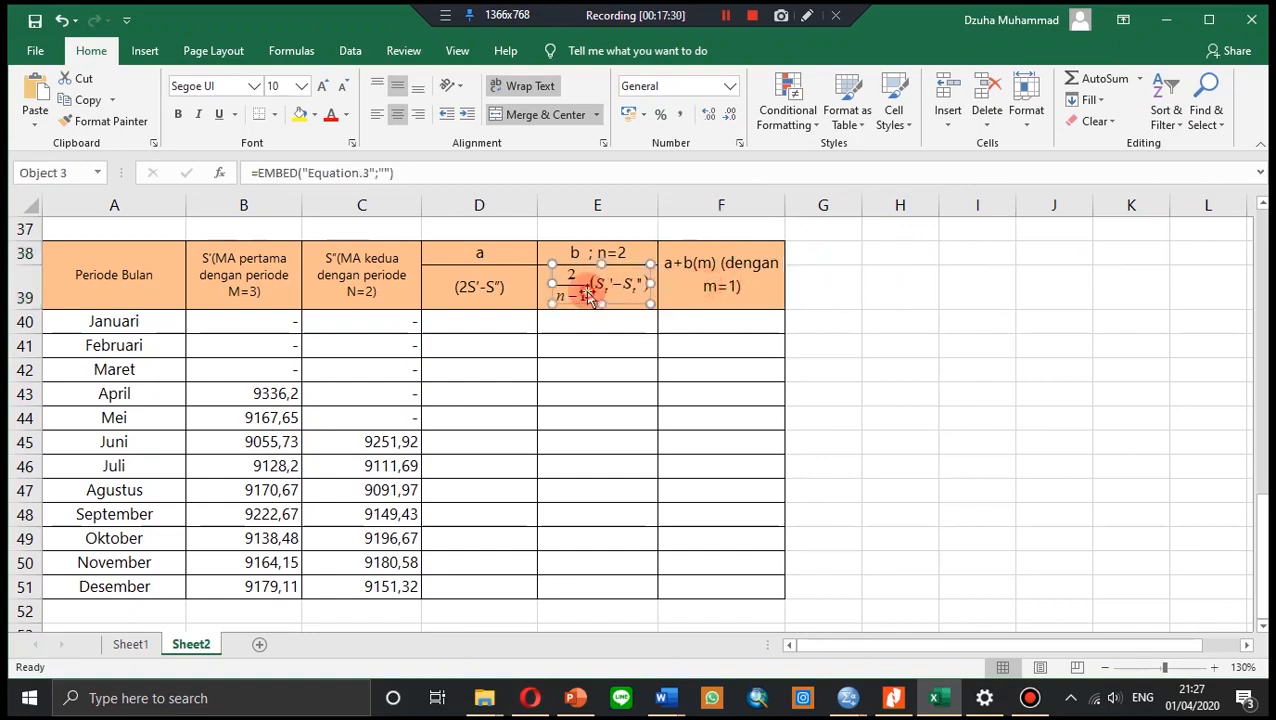
pyautogui.click(478, 292)
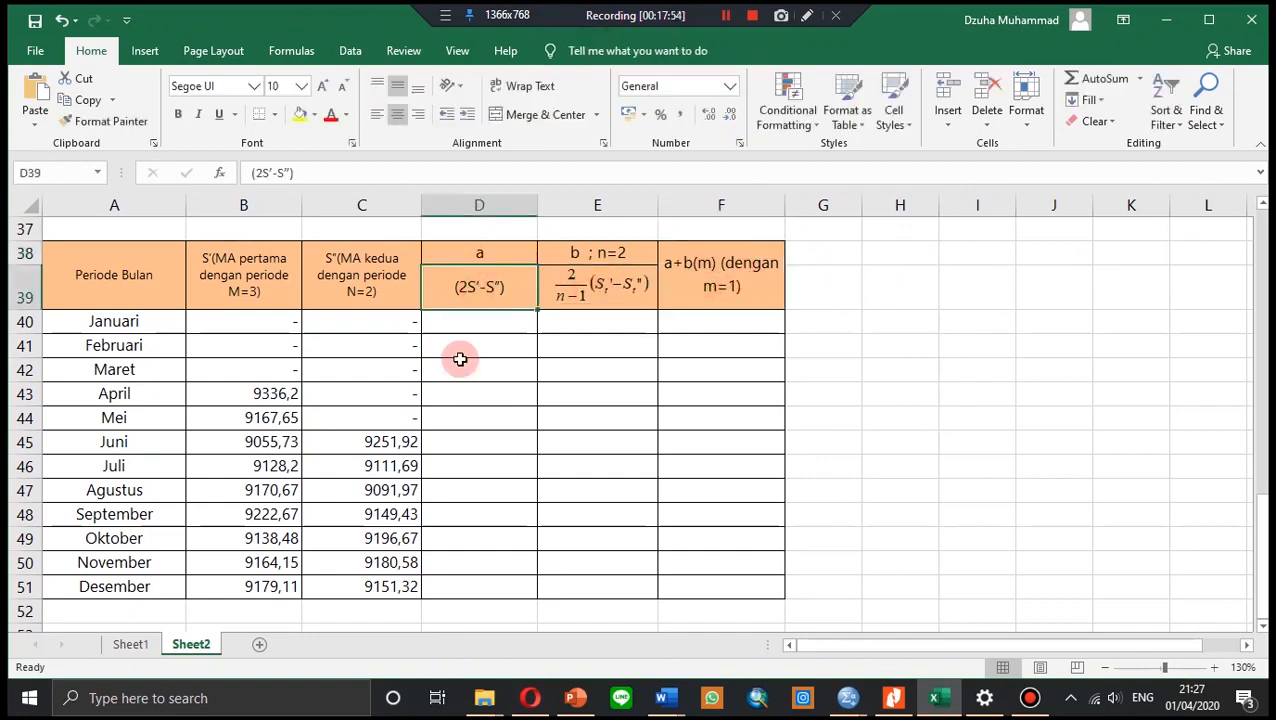
# - Calculate a for Juni in cell D45 with the formula =(2*B45-C45) and fill it down through Desember in D51
pyautogui.click(452, 440)
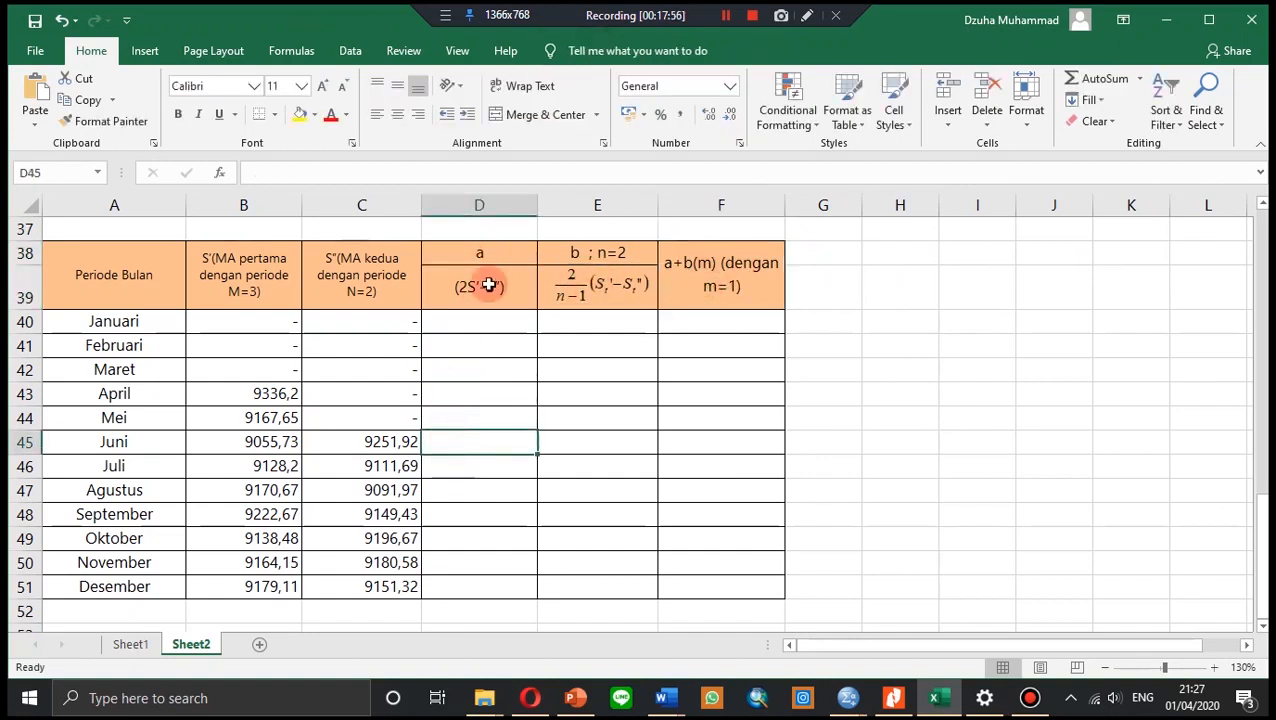
pyautogui.click(430, 174)
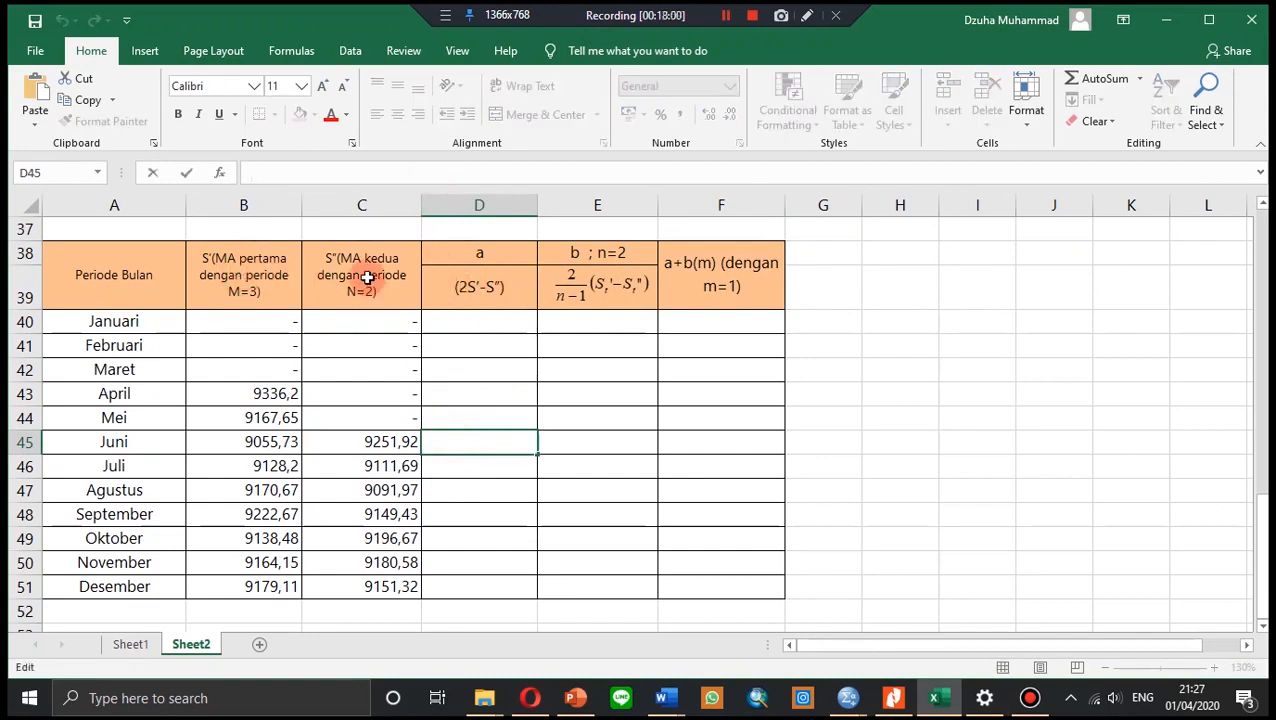
pyautogui.write('=(2*')
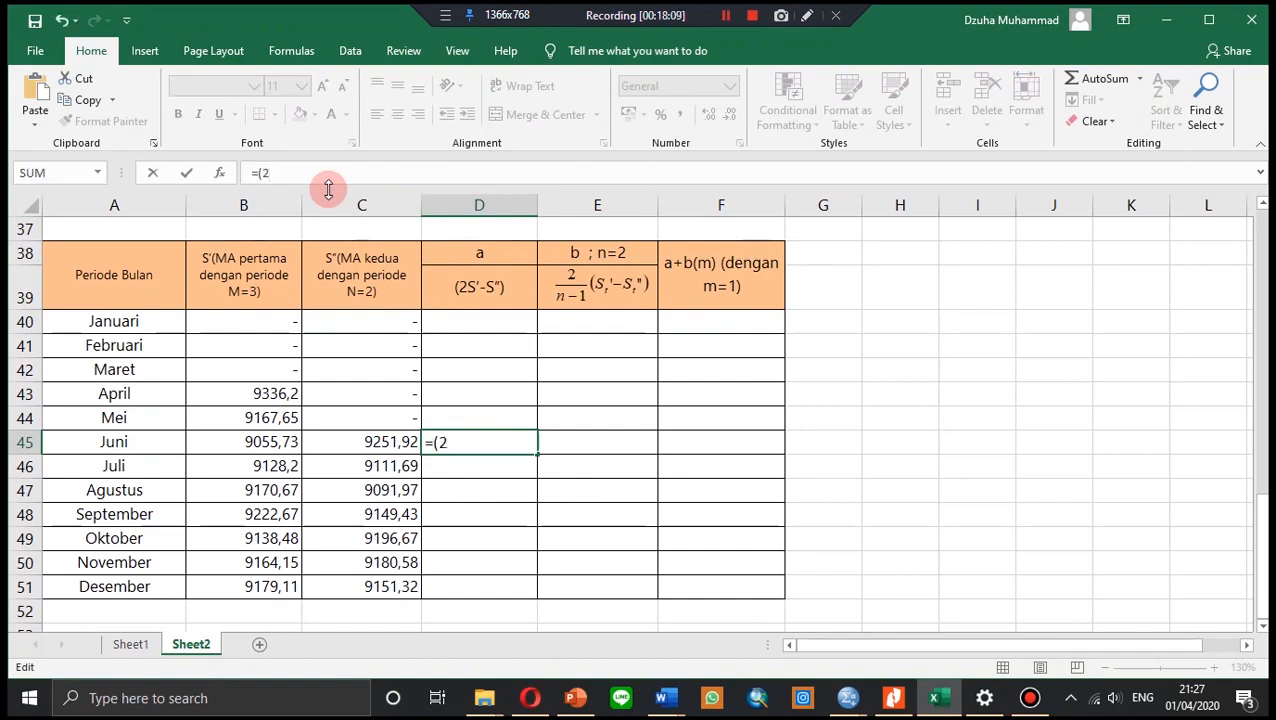
pyautogui.click(255, 447)
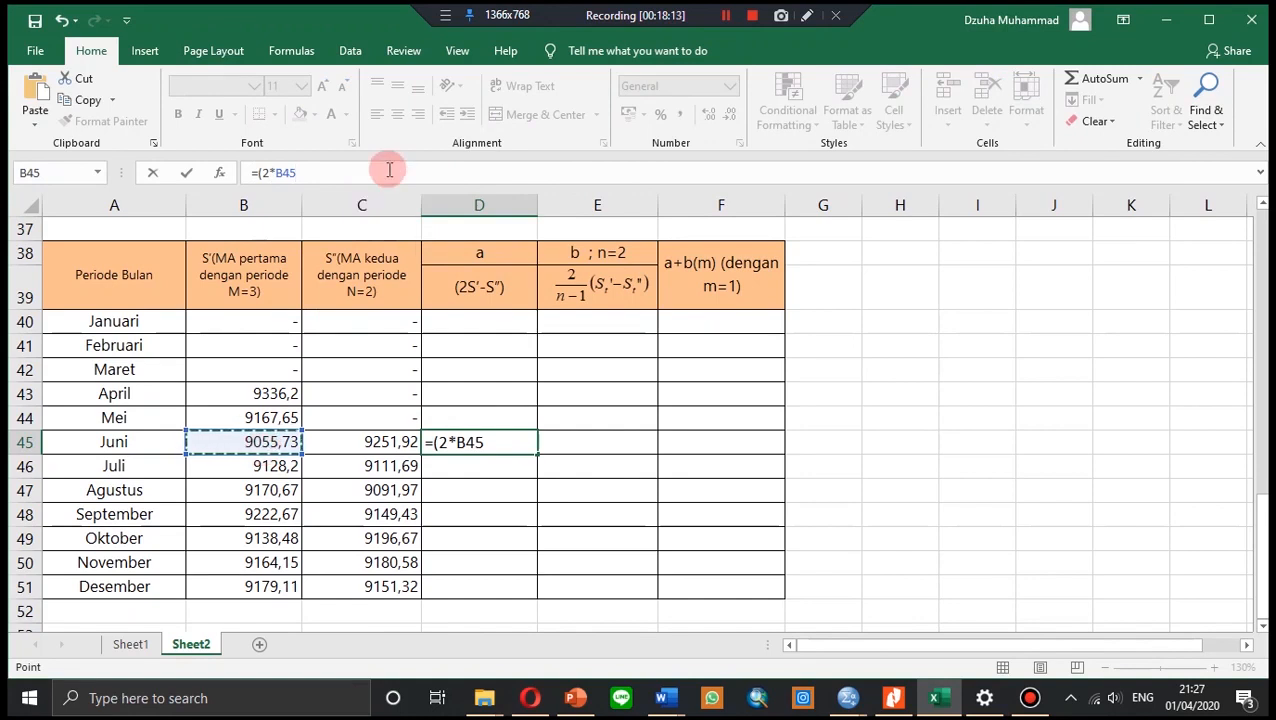
pyautogui.write('-')
pyautogui.click(381, 442)
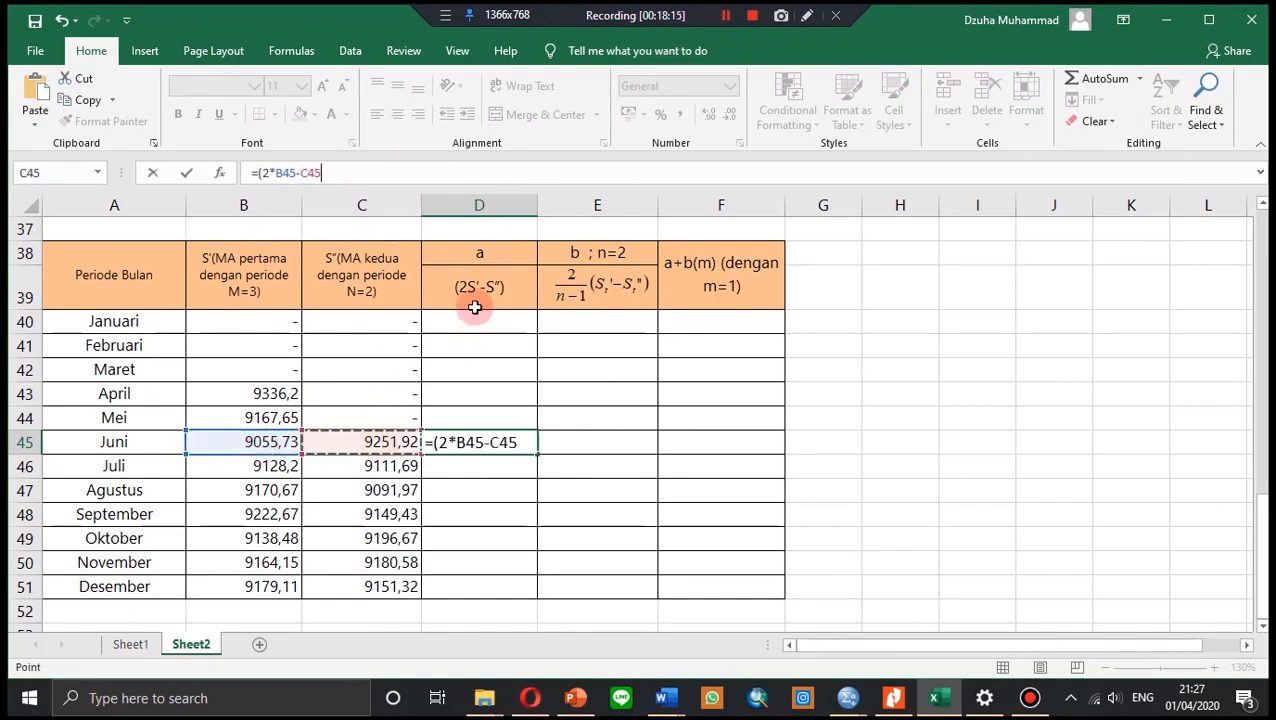
pyautogui.press('Return')
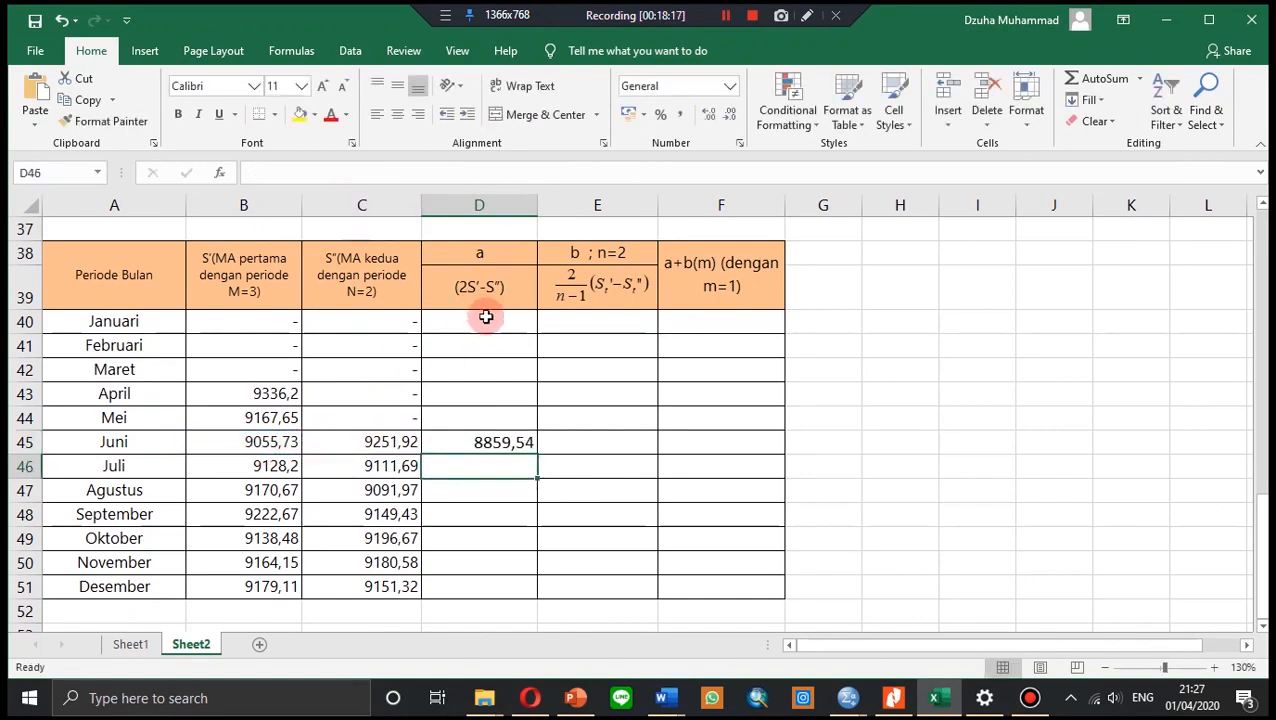
pyautogui.click(509, 448)
pyautogui.moveTo(537, 454); pyautogui.dragTo(521, 598)
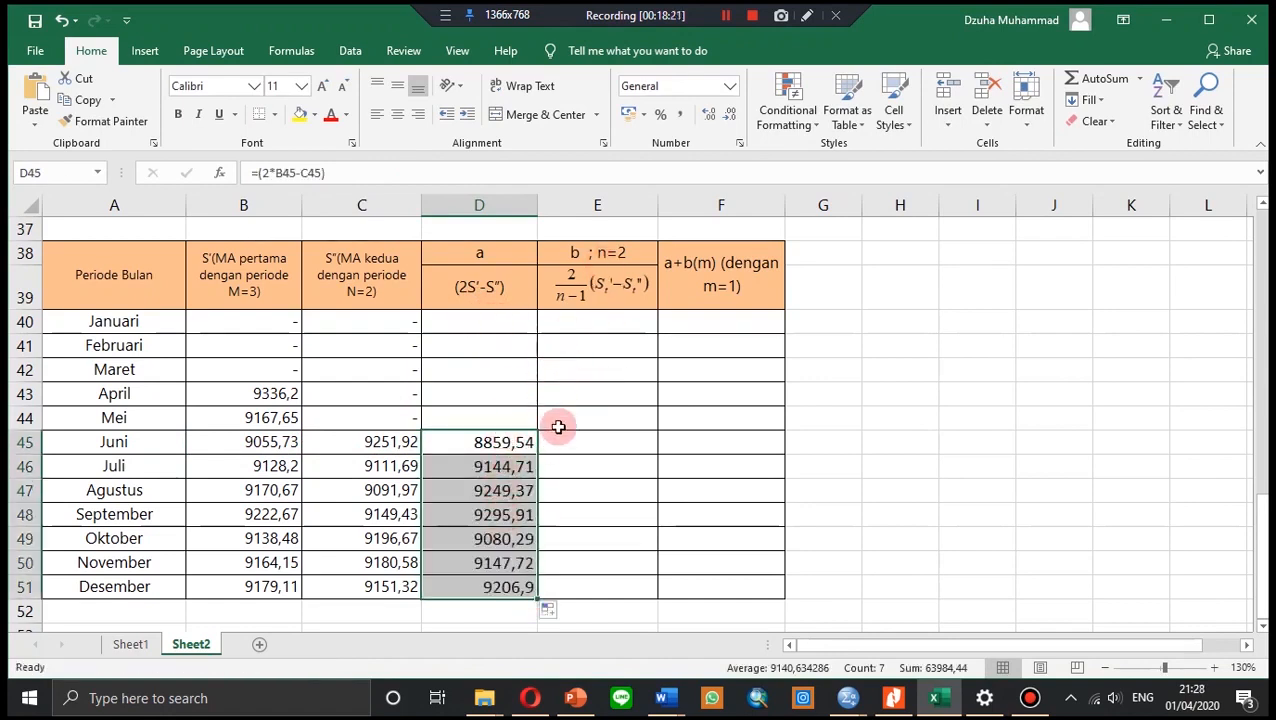
# - Calculate b for Juni in cell E45 with the formula =2*(B45-C45) and fill it down through Desember in E51
pyautogui.click(558, 442)
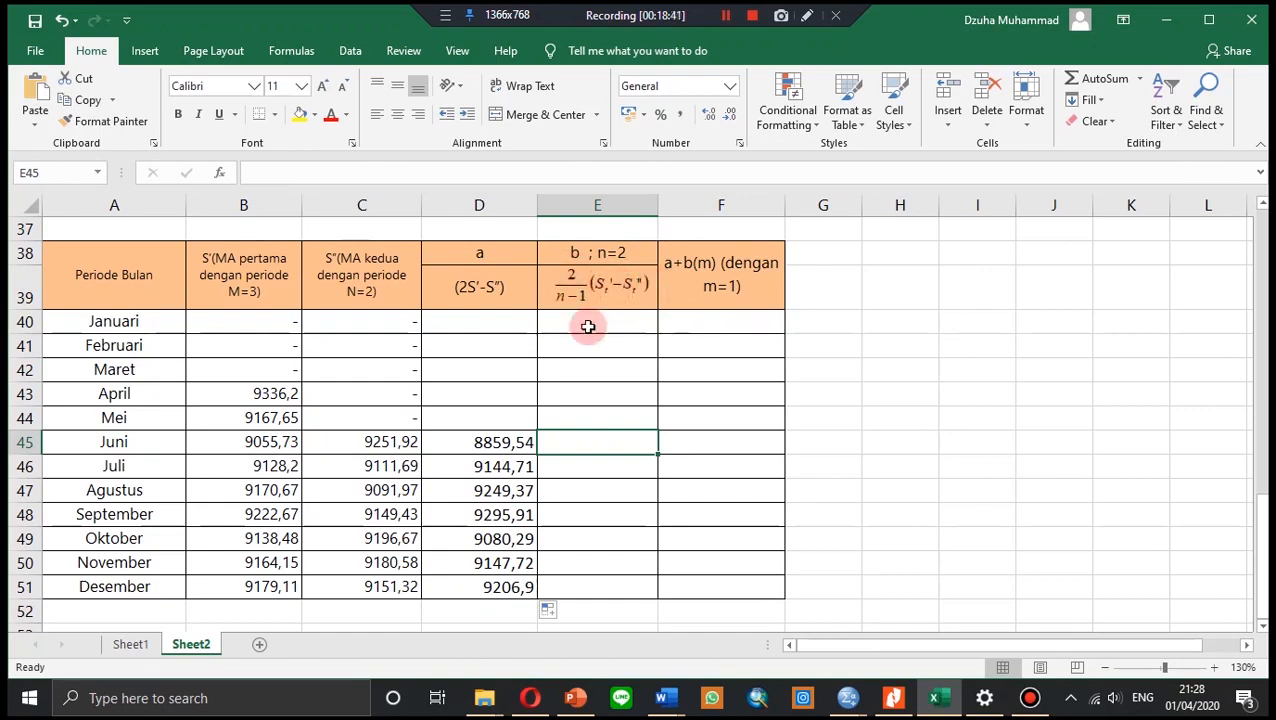
pyautogui.press('F2')
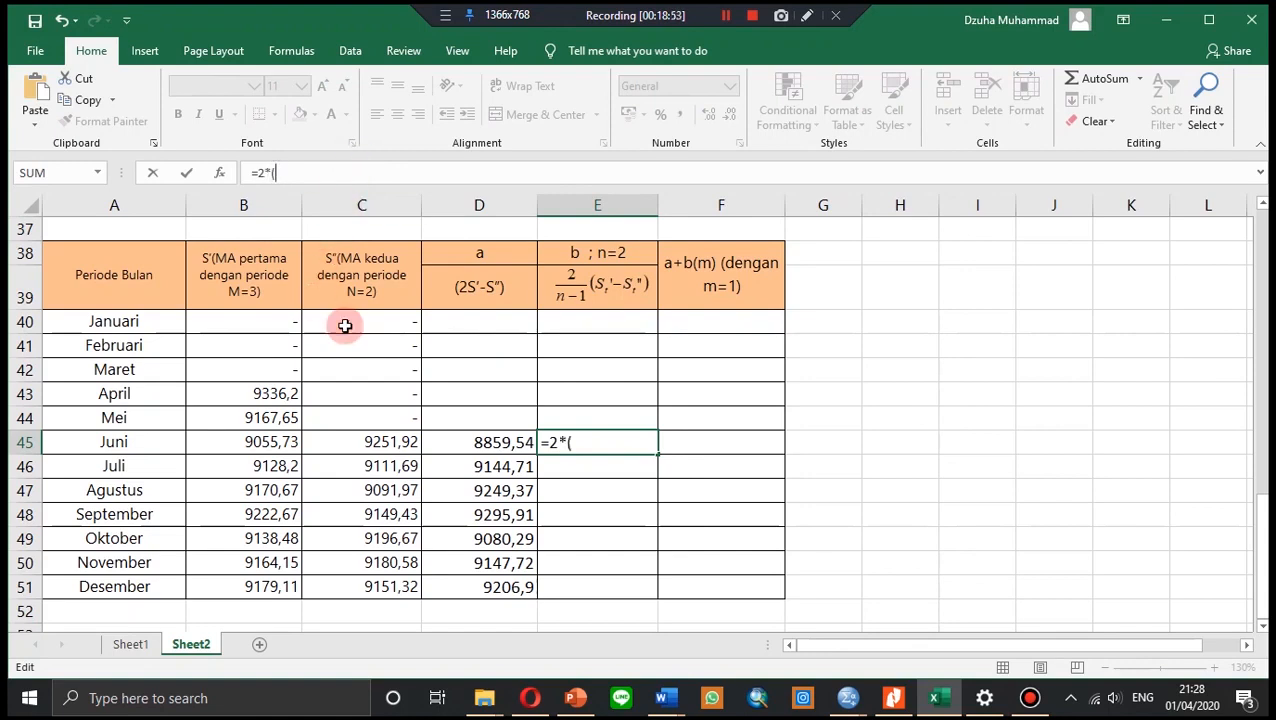
pyautogui.click(287, 452)
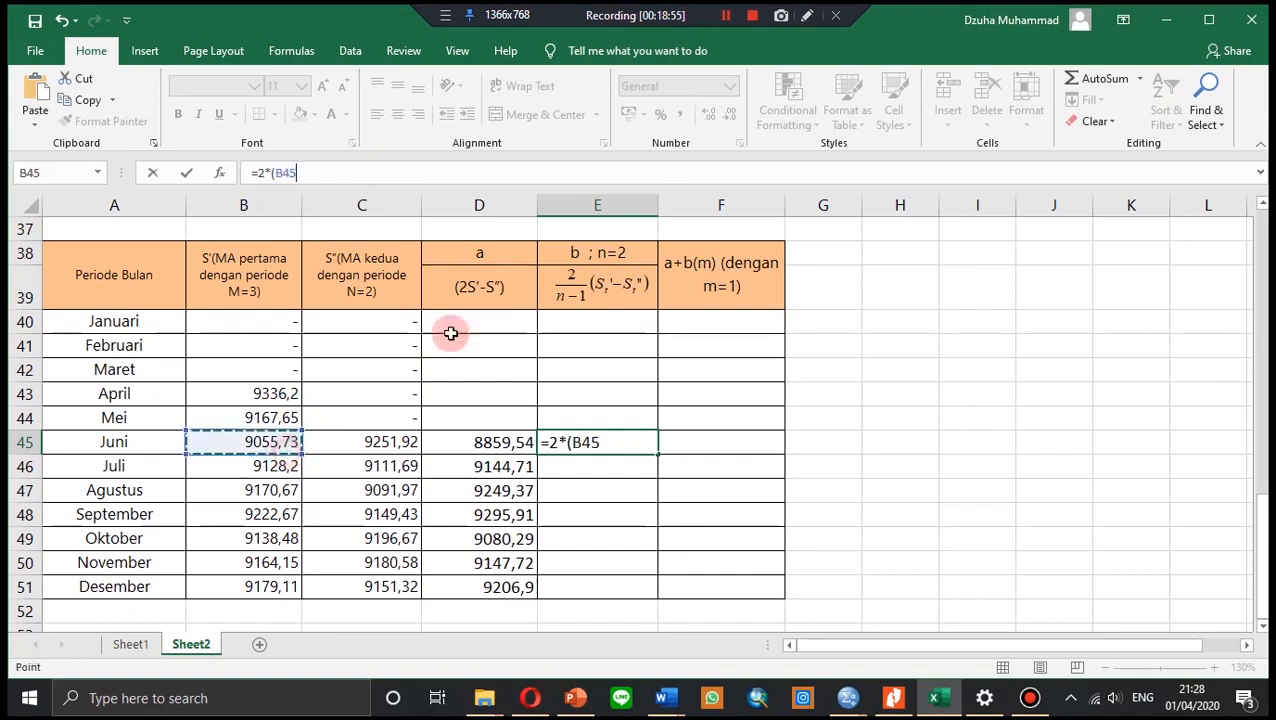
pyautogui.write('-')
pyautogui.click(417, 440)
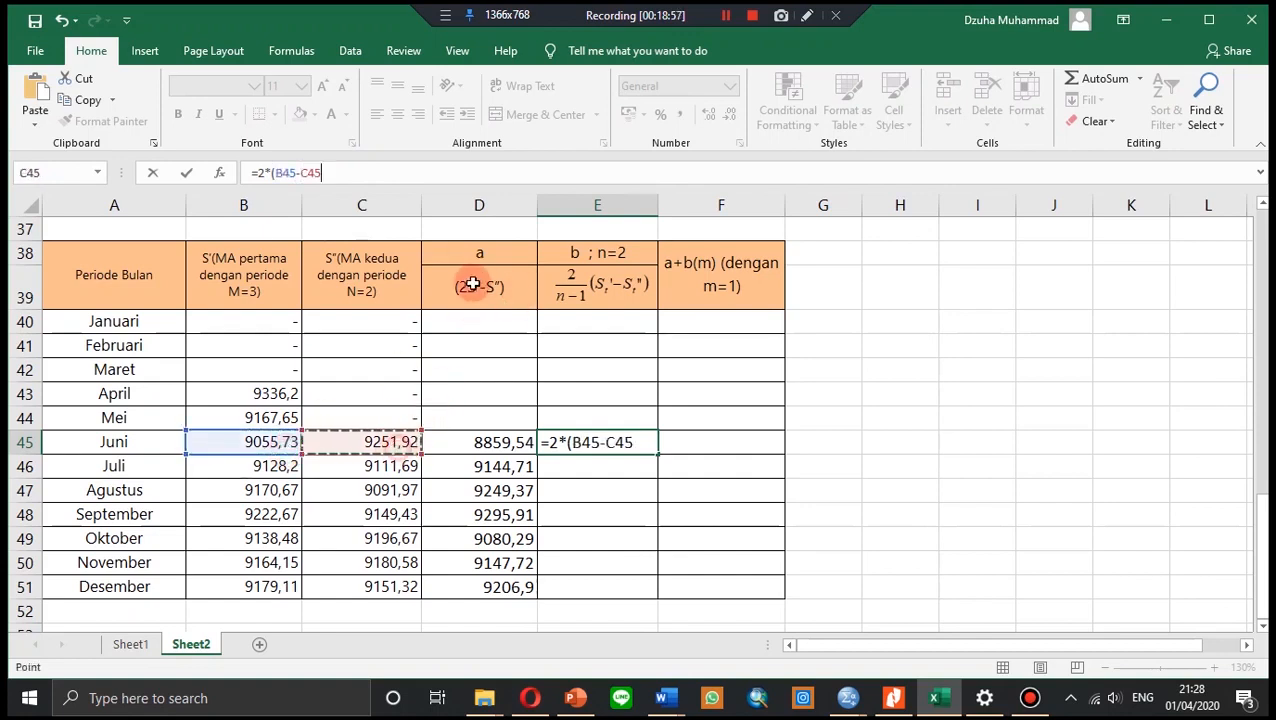
pyautogui.write(')')
pyautogui.press('Return')
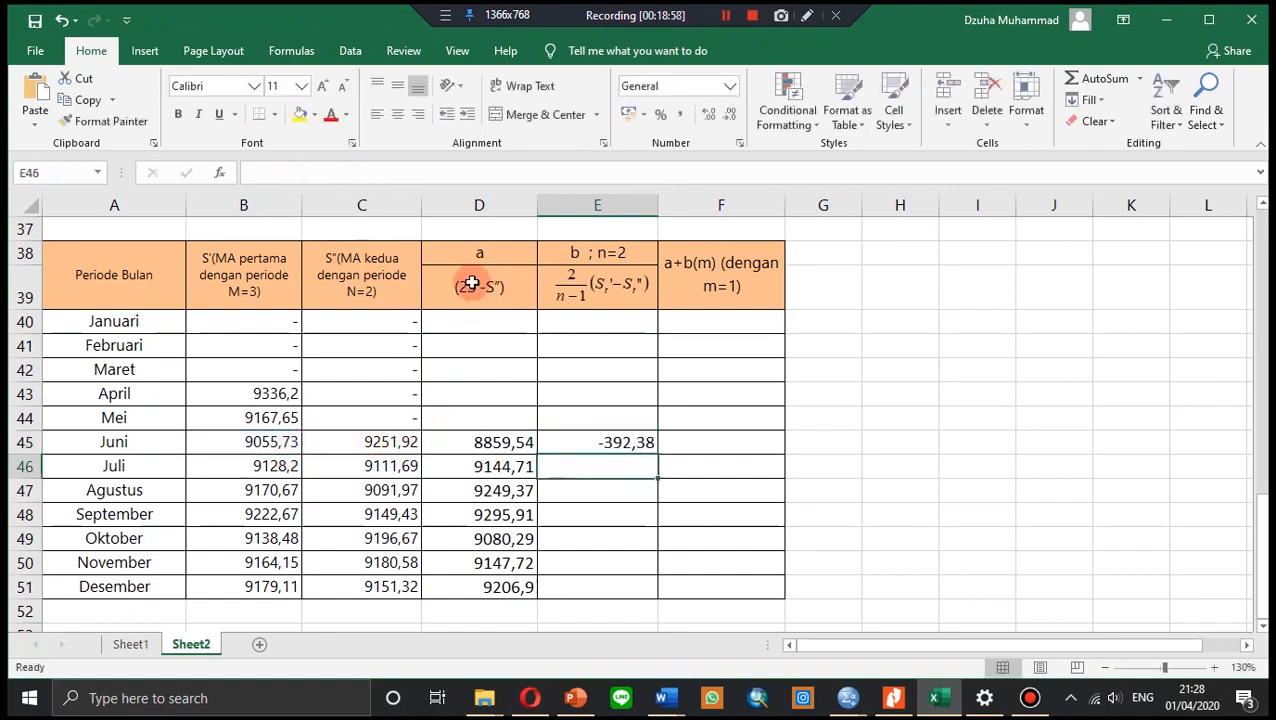
pyautogui.click(625, 446)
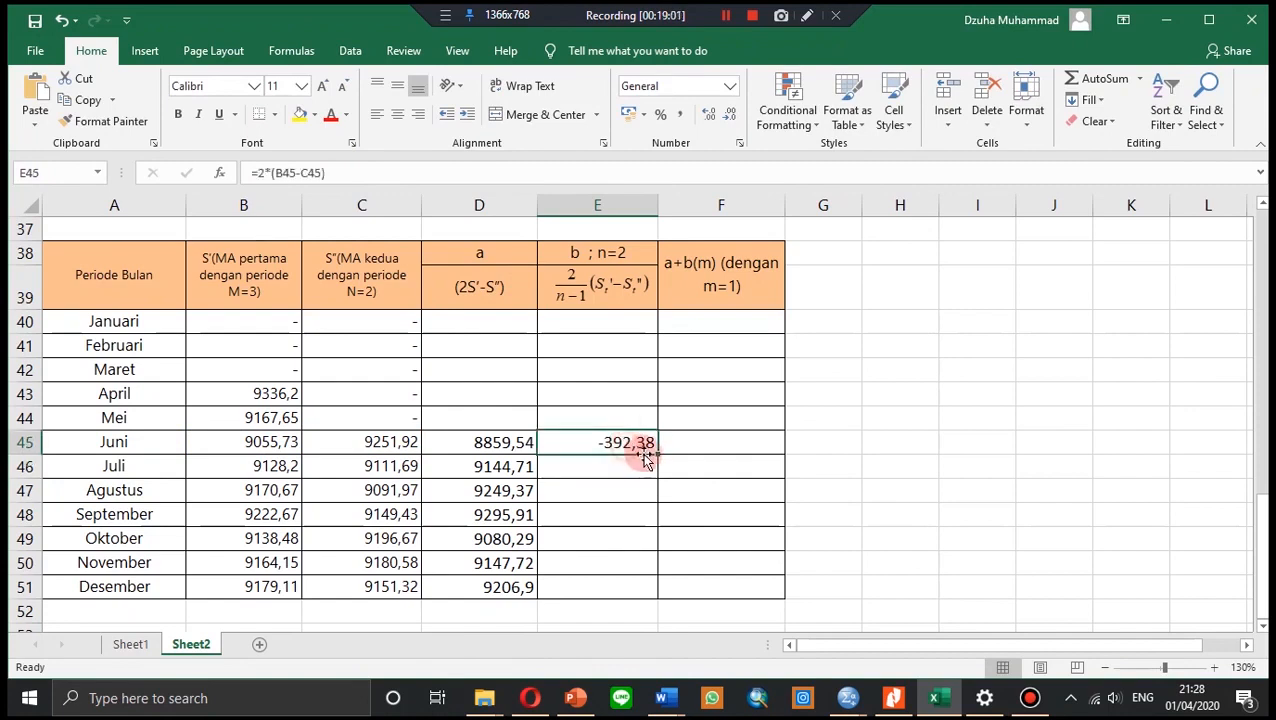
pyautogui.moveTo(658, 455); pyautogui.dragTo(660, 596)
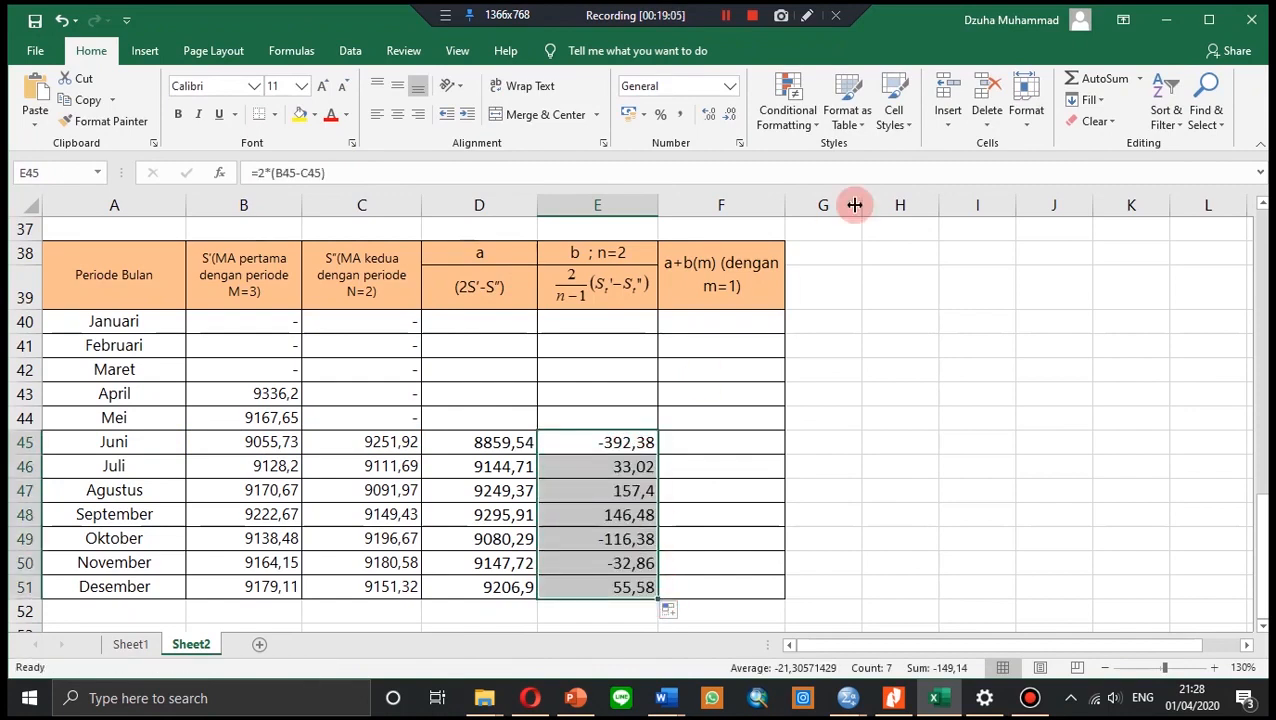
# - Compute the a+b(m) forecast in cell F45 with the formula =(D45+E45)*1 and fill it down through Desember in F51
pyautogui.click(727, 441)
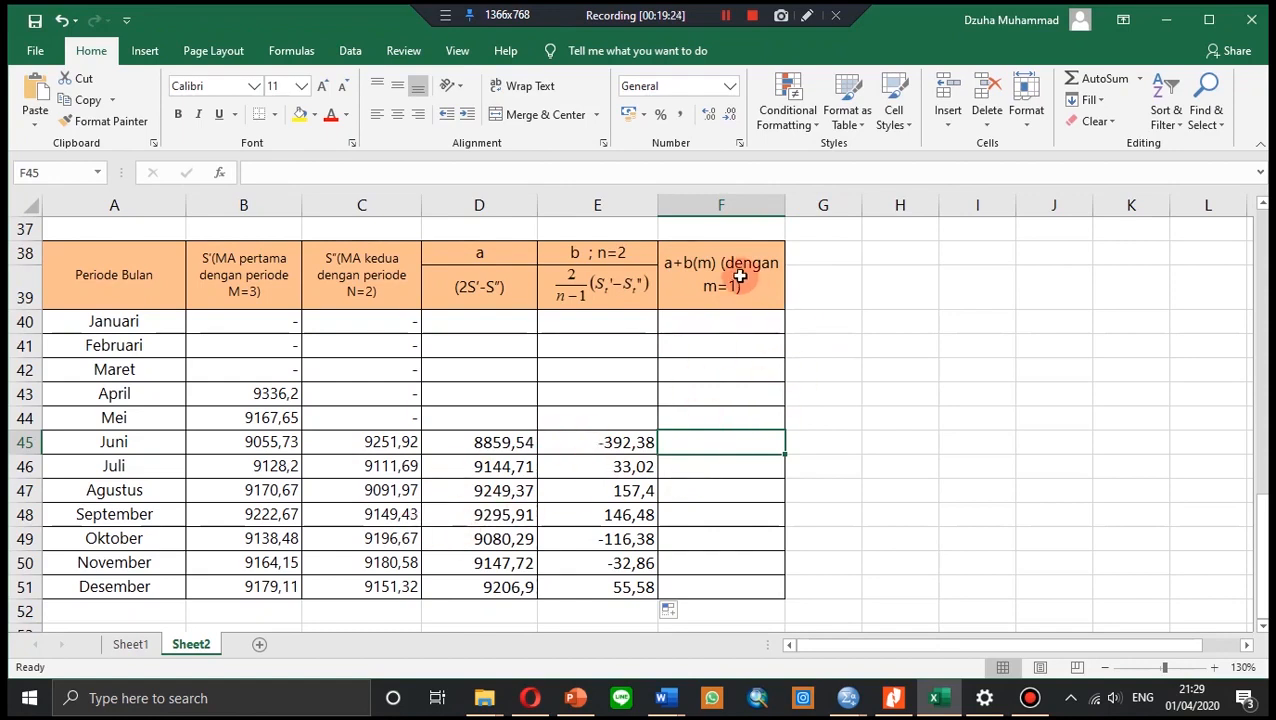
pyautogui.click(536, 176)
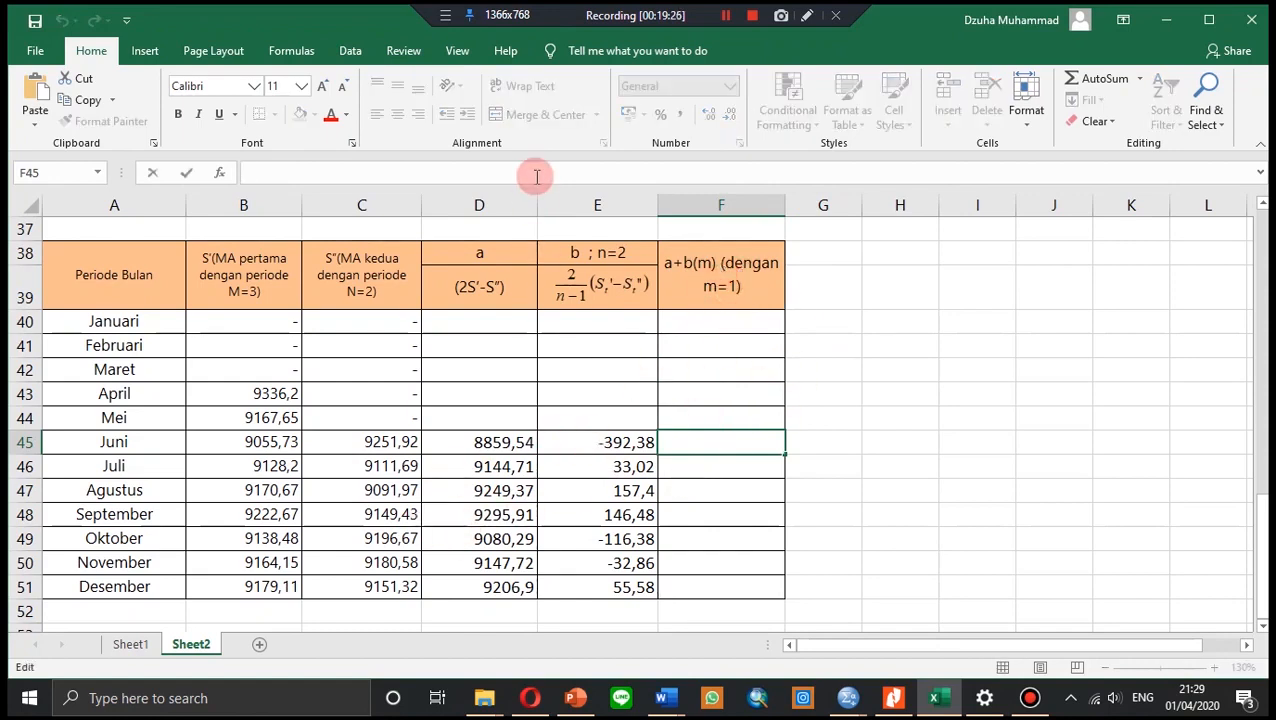
pyautogui.write('=')
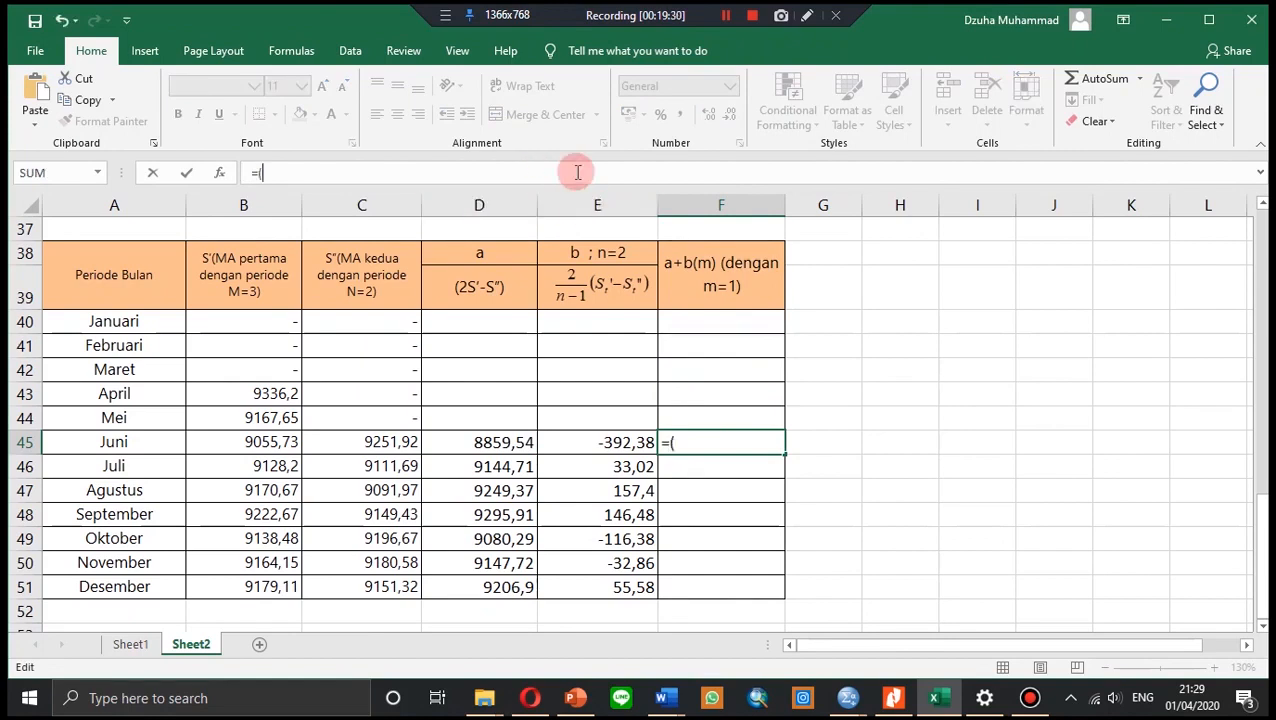
pyautogui.write('(')
pyautogui.click(462, 446)
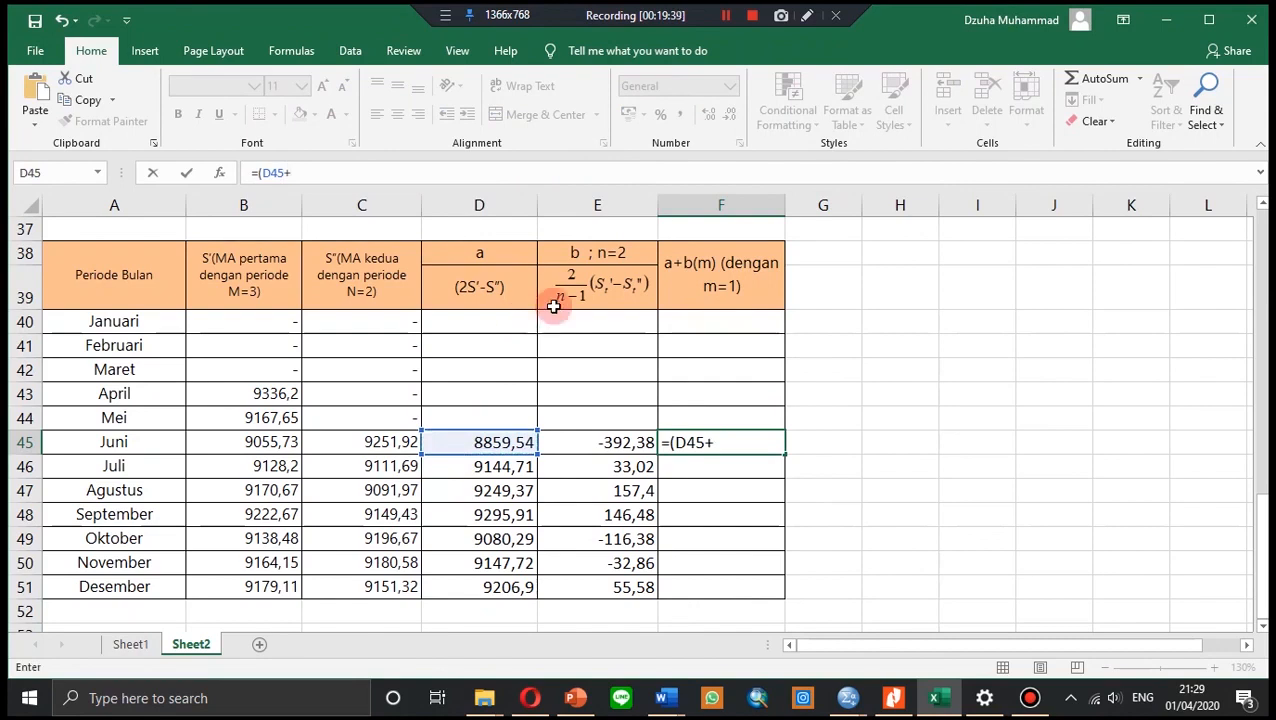
pyautogui.click(604, 446)
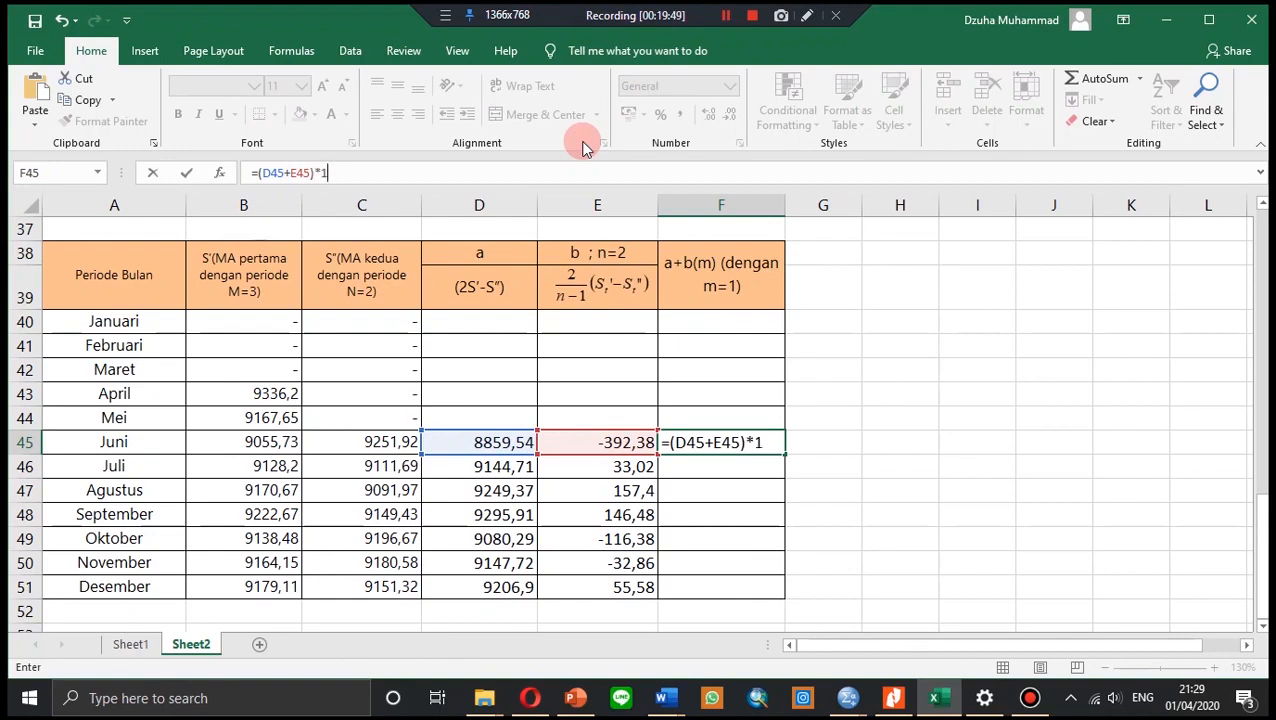
pyautogui.press('Return')
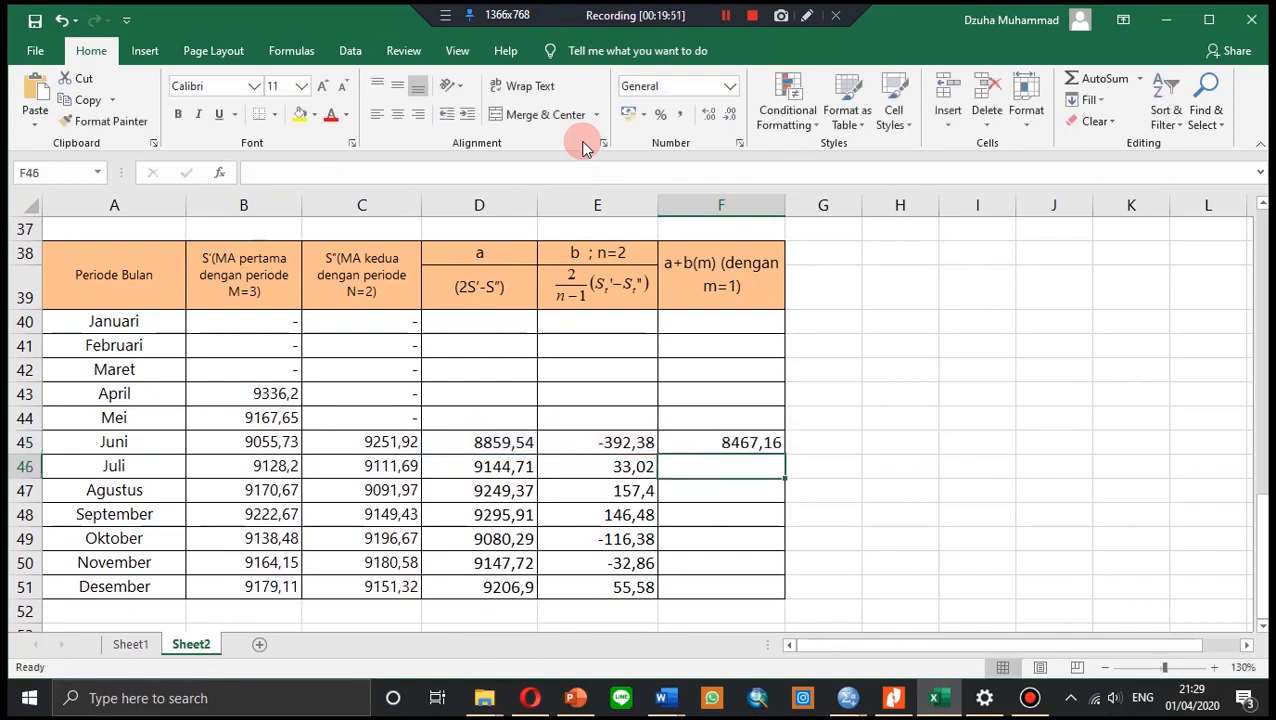
pyautogui.click(757, 448)
pyautogui.moveTo(785, 454); pyautogui.dragTo(793, 590)
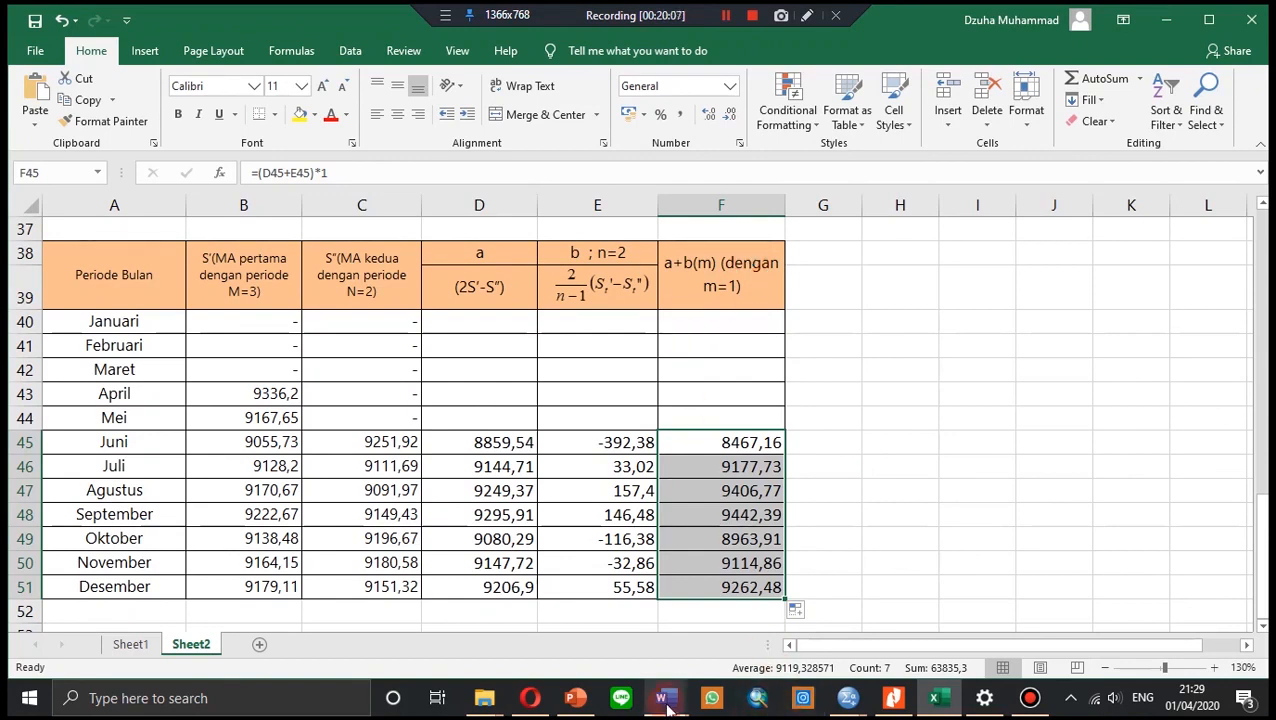
# - Compare the forecast equation in the Word document with the Desember row of the Excel forecast table, ending back in Word
pyautogui.moveTo(663, 696)
pyautogui.click(786, 636)
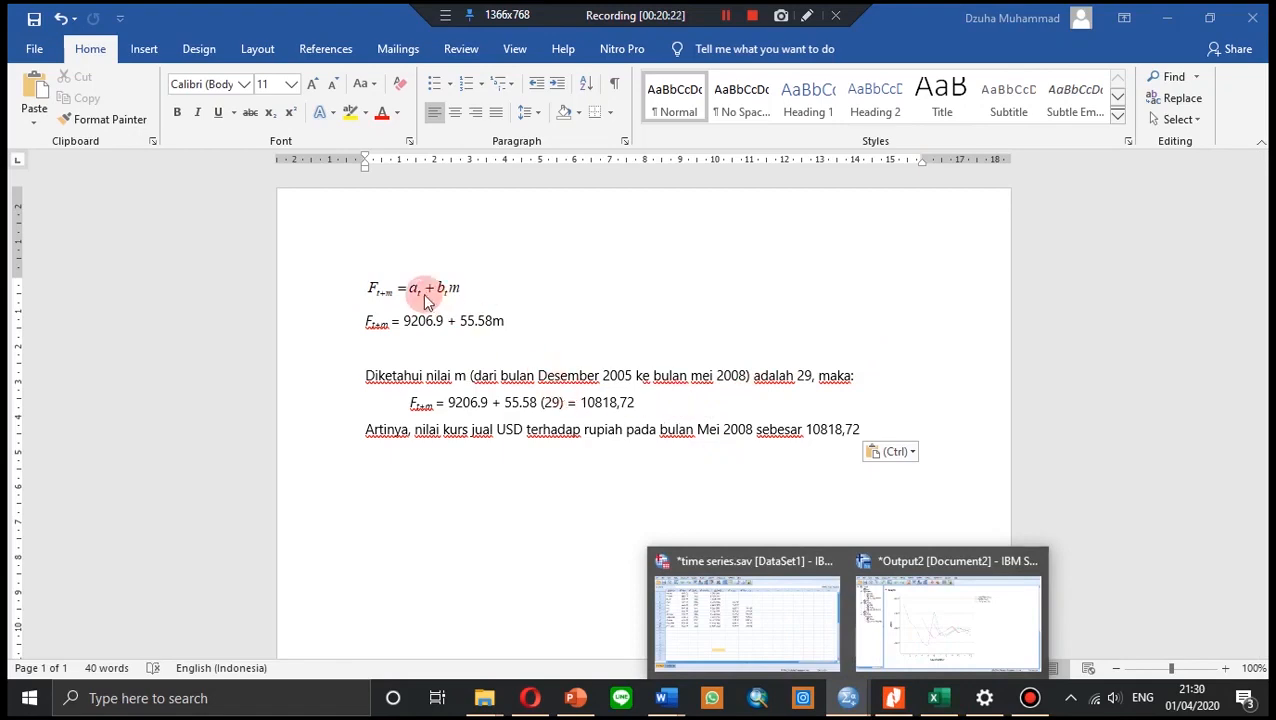
pyautogui.click(931, 706)
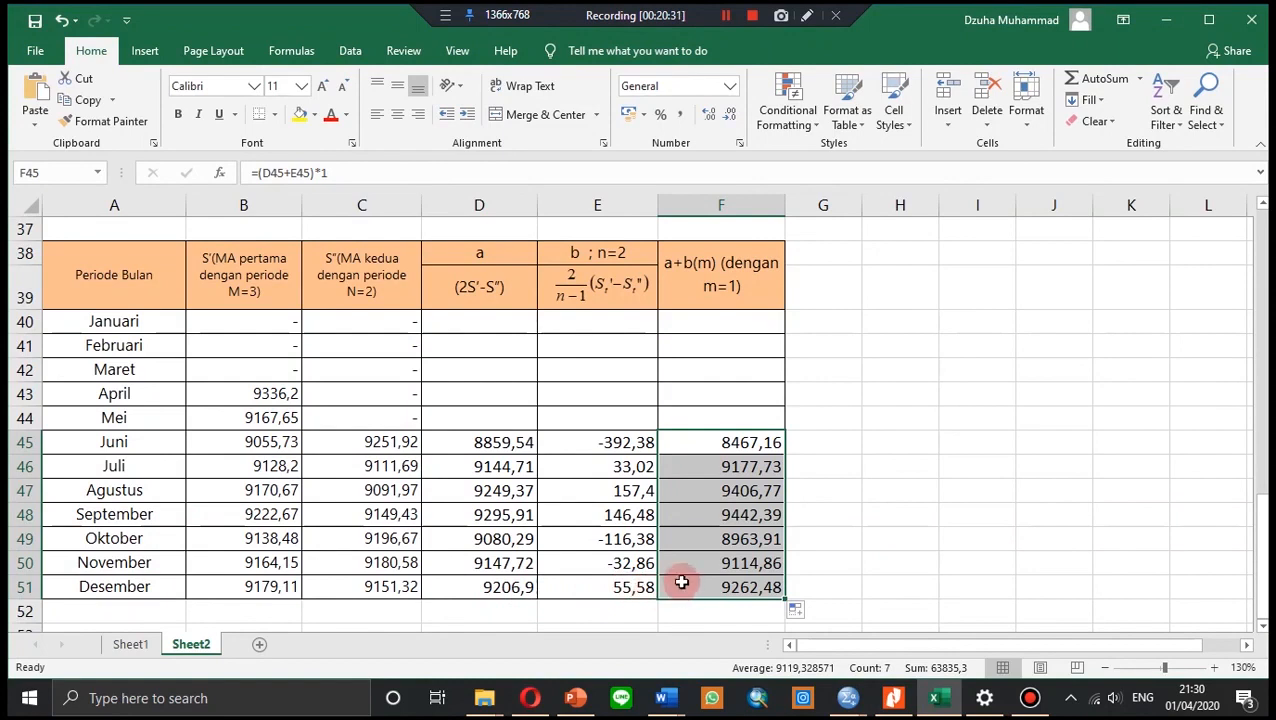
pyautogui.click(925, 516)
pyautogui.click(711, 592)
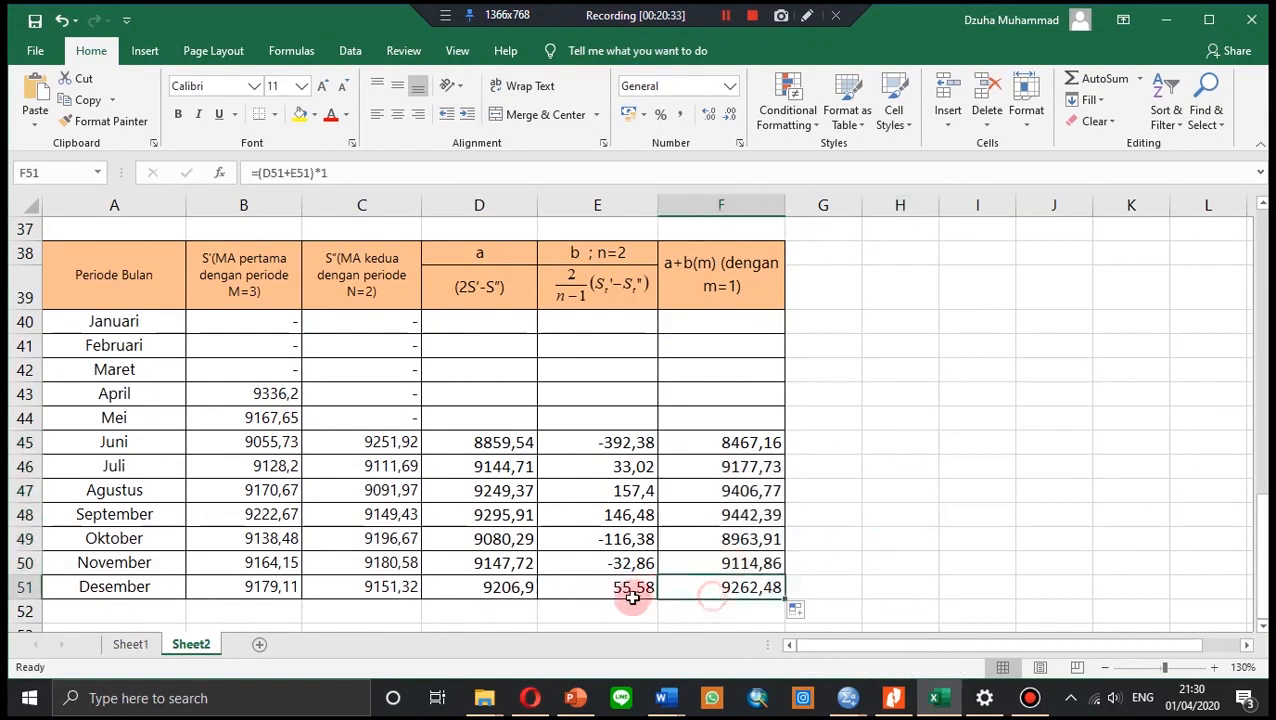
pyautogui.hotkey('alt', 'Tab')
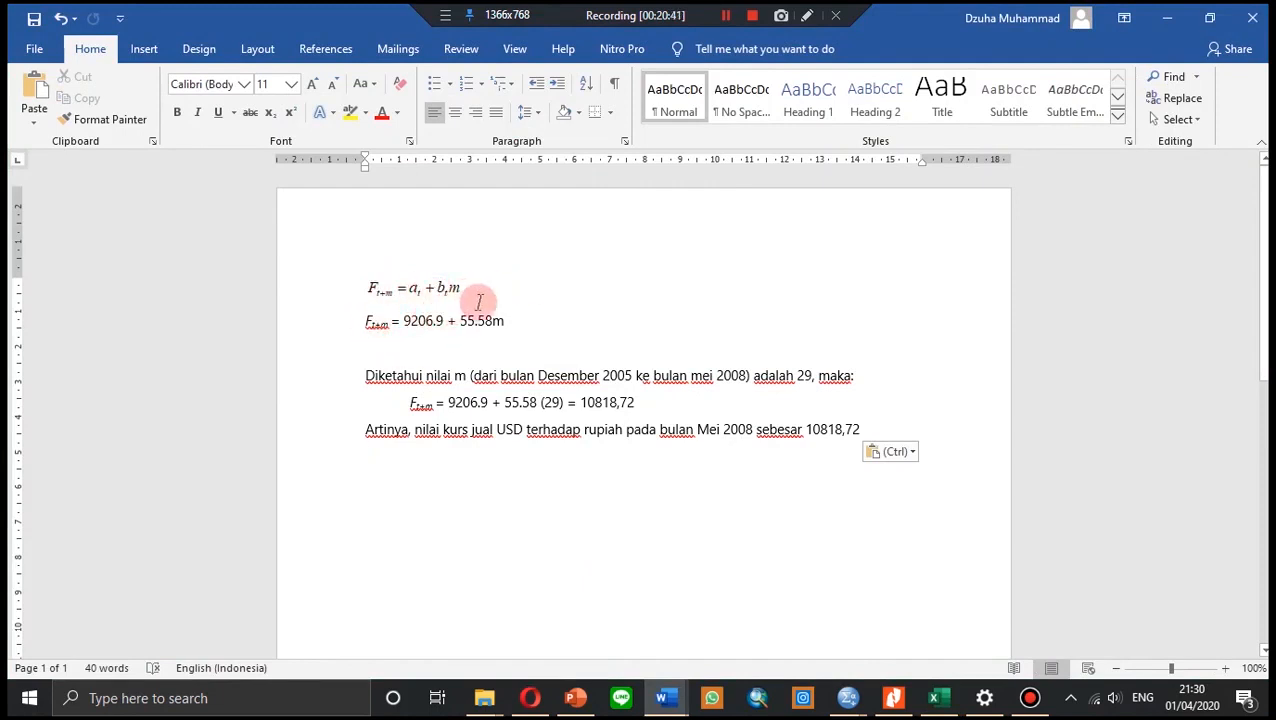
# - Recheck the Excel a and b columns, and examine the Word equation's m term and its period from Desember 2005 to mei 2008
pyautogui.hotkey('alt', 'Tab')
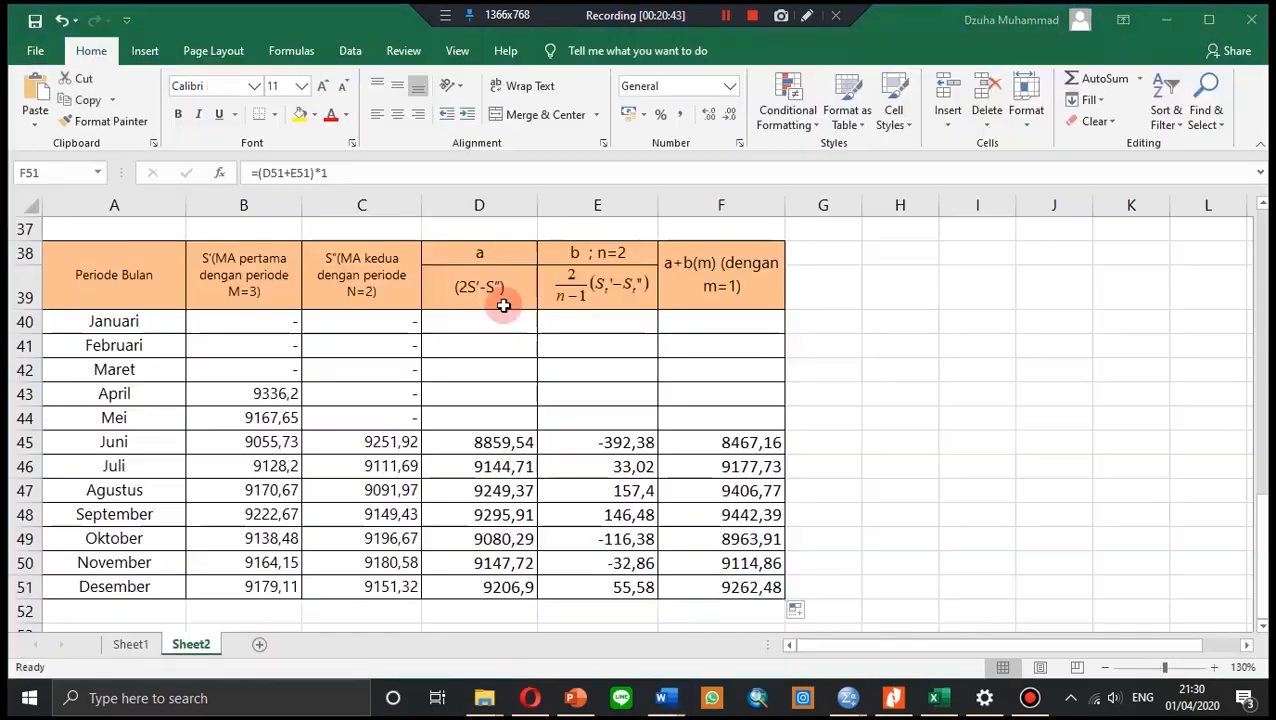
pyautogui.hotkey('alt', 'Tab')
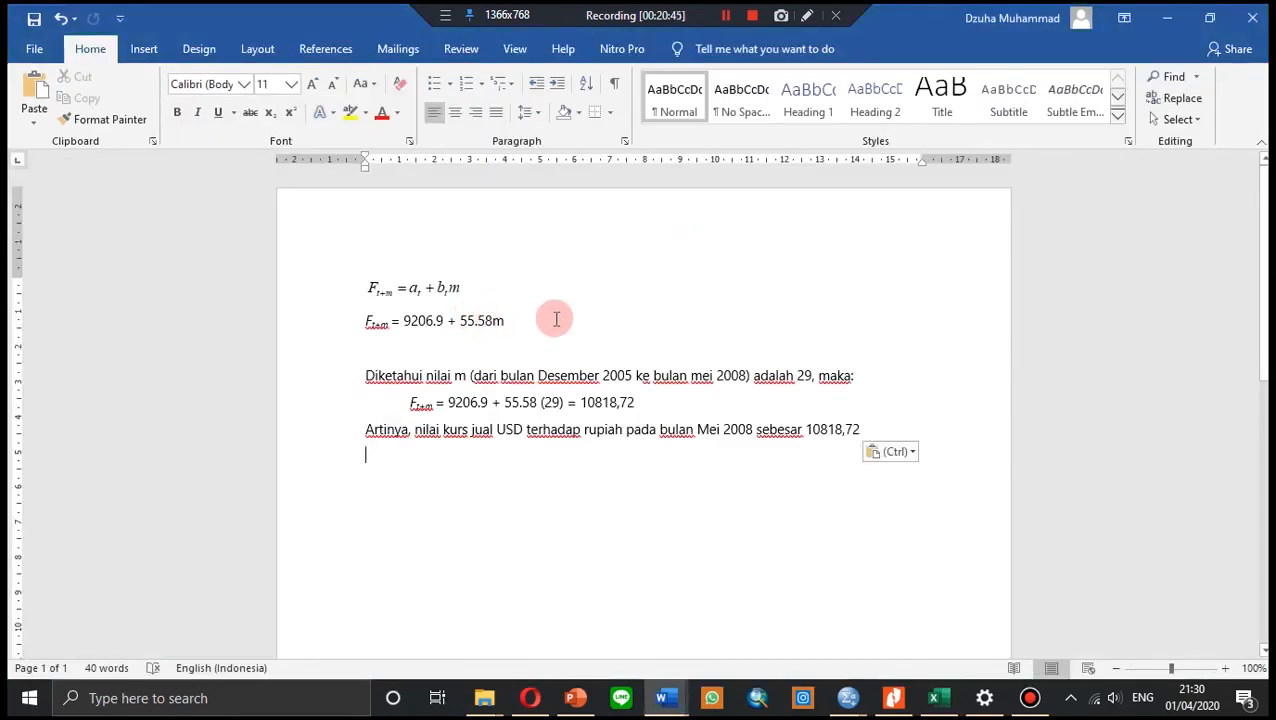
pyautogui.scroll(-1, 505, 397)
pyautogui.scroll(1, 505, 397)
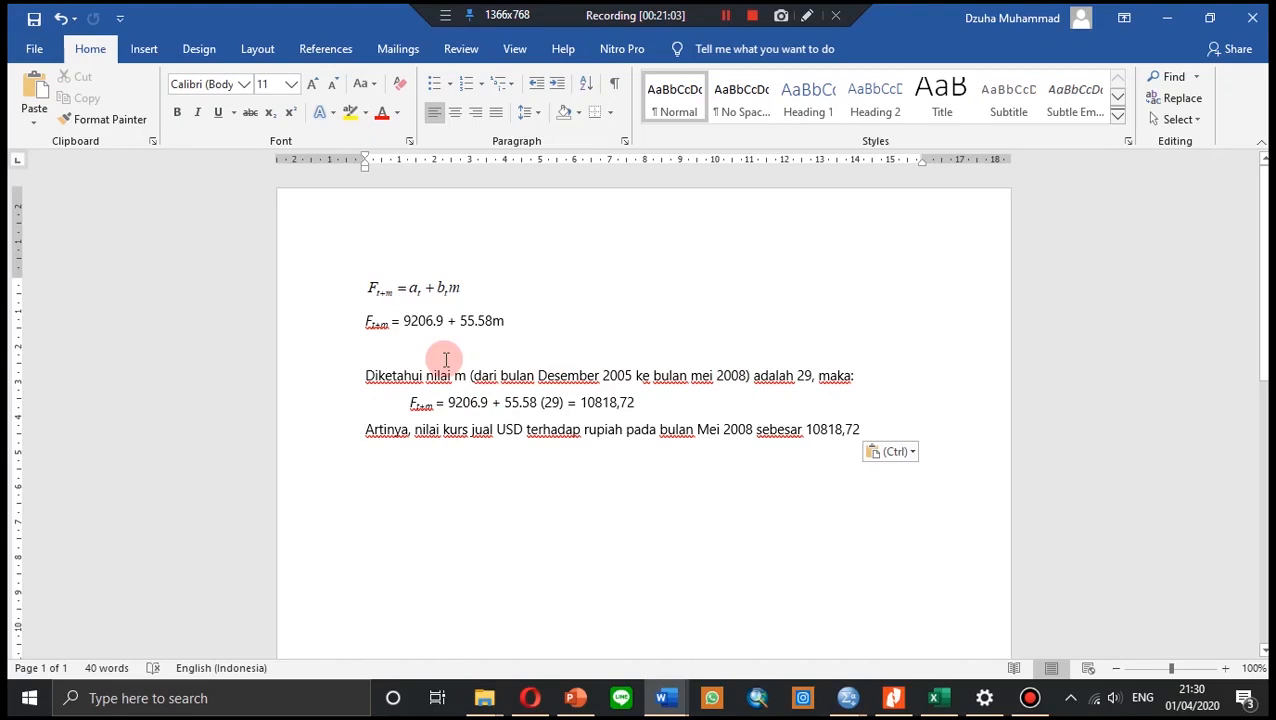
pyautogui.moveTo(506, 321); pyautogui.dragTo(358, 321)
pyautogui.click(501, 323)
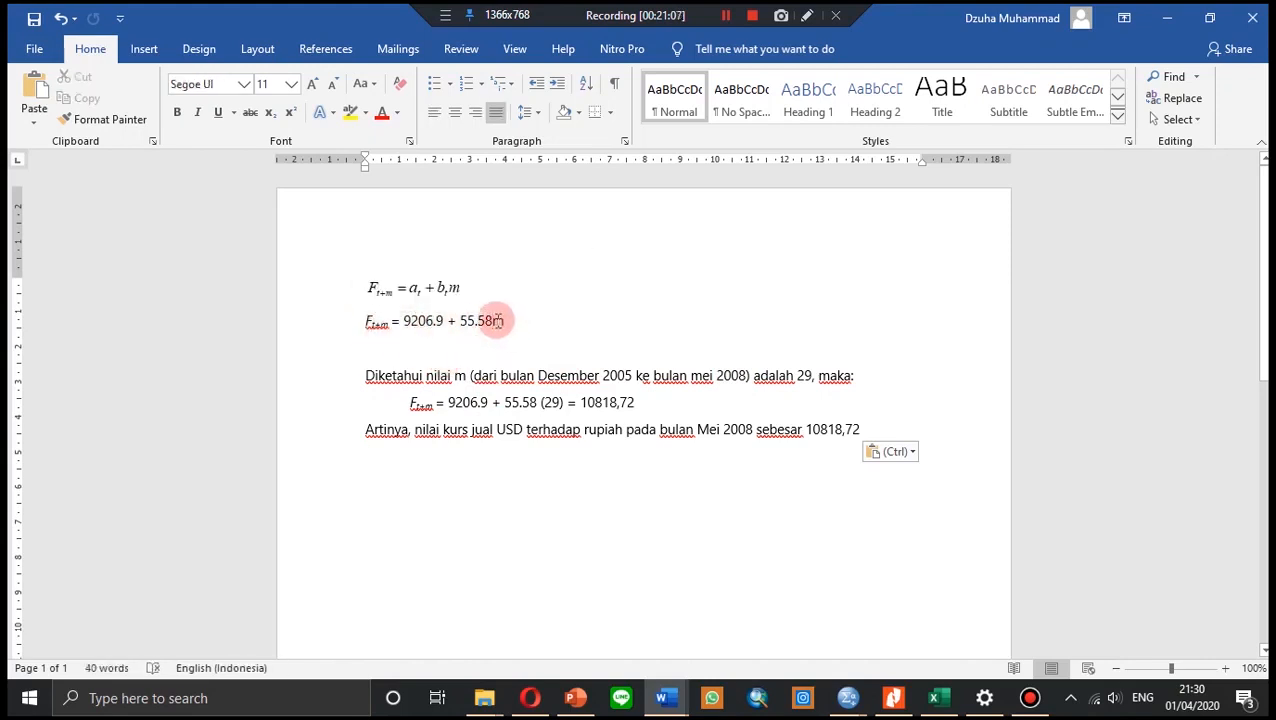
pyautogui.moveTo(494, 321)
pyautogui.mouseDown()
pyautogui.moveTo(510, 322)
pyautogui.moveTo(499, 318)
pyautogui.mouseUp()
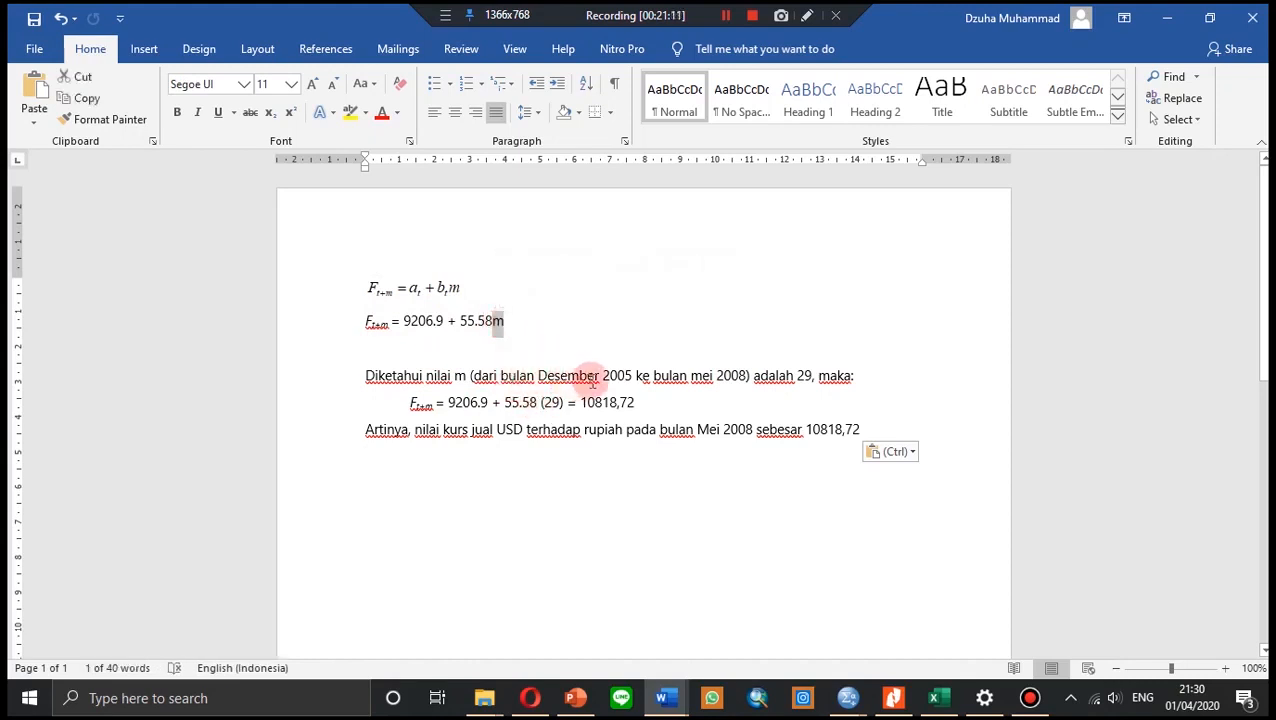
pyautogui.moveTo(636, 372); pyautogui.dragTo(539, 379)
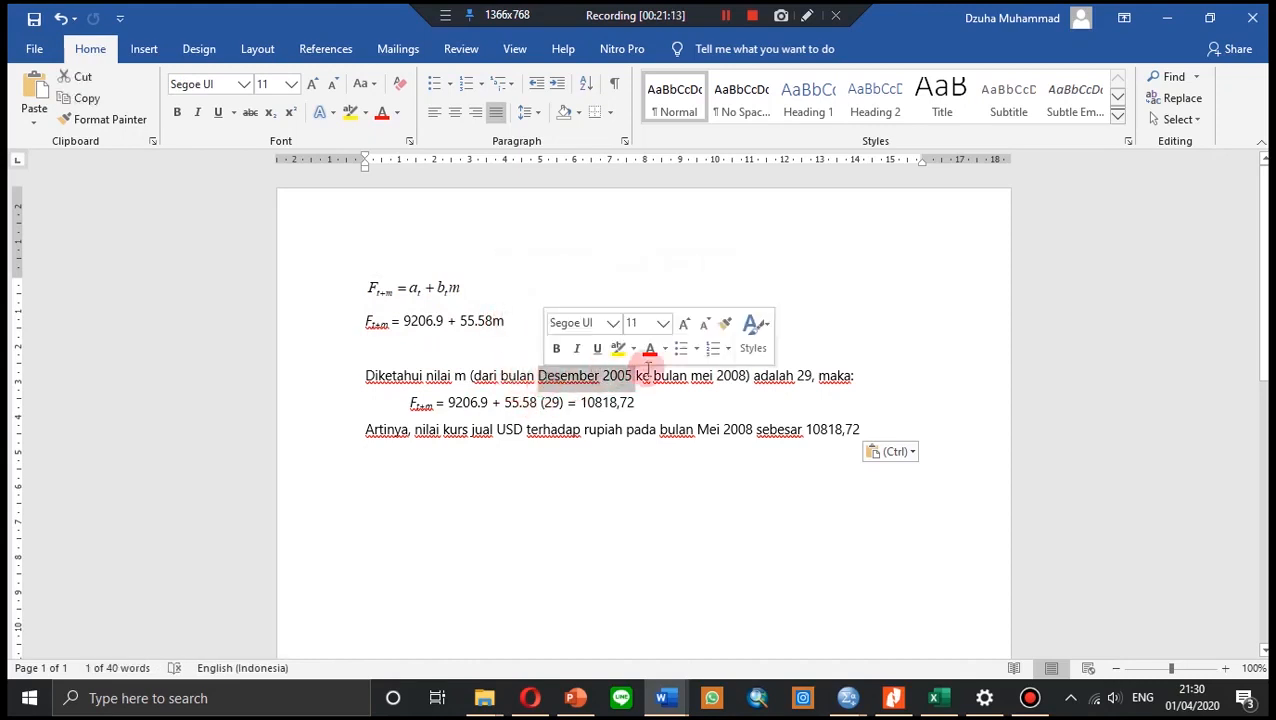
pyautogui.moveTo(751, 372); pyautogui.dragTo(702, 378)
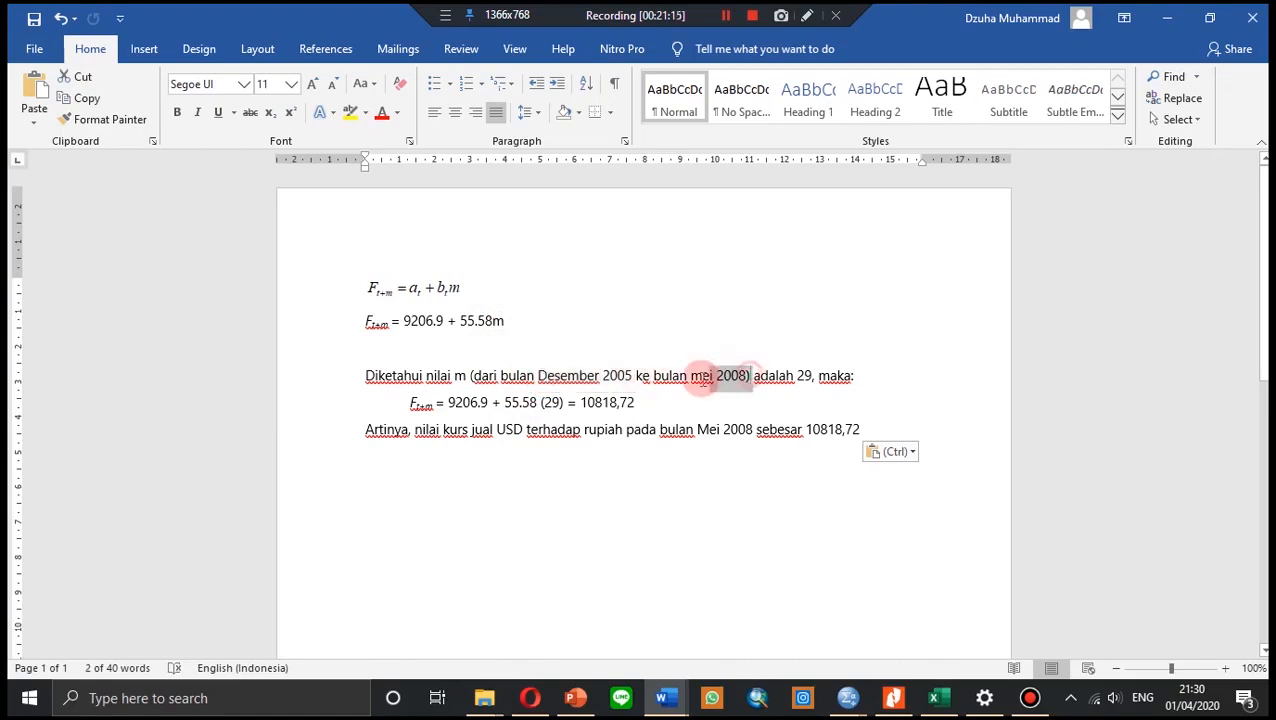
pyautogui.click(606, 484)
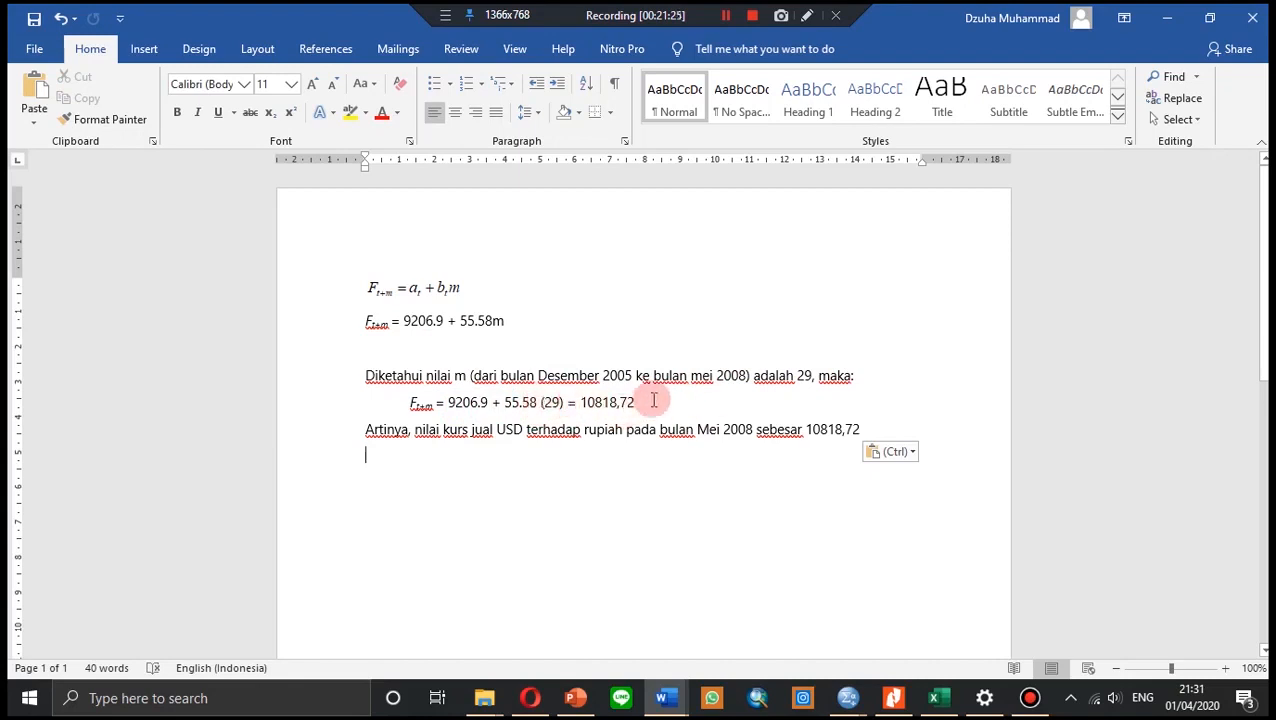
# - Examine the calculated forecast in the substituted equation and in the concluding sentence about the Mei 2008 USD selling rate
pyautogui.moveTo(634, 403); pyautogui.dragTo(587, 405)
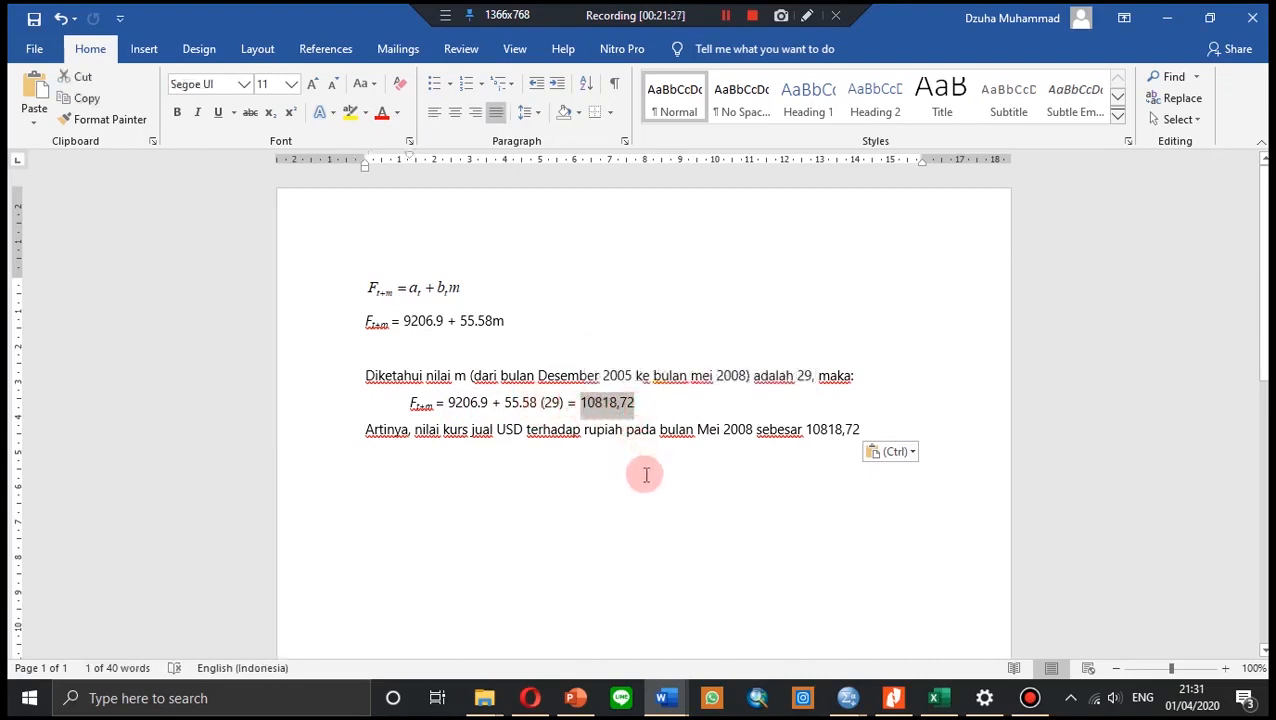
pyautogui.click(522, 433)
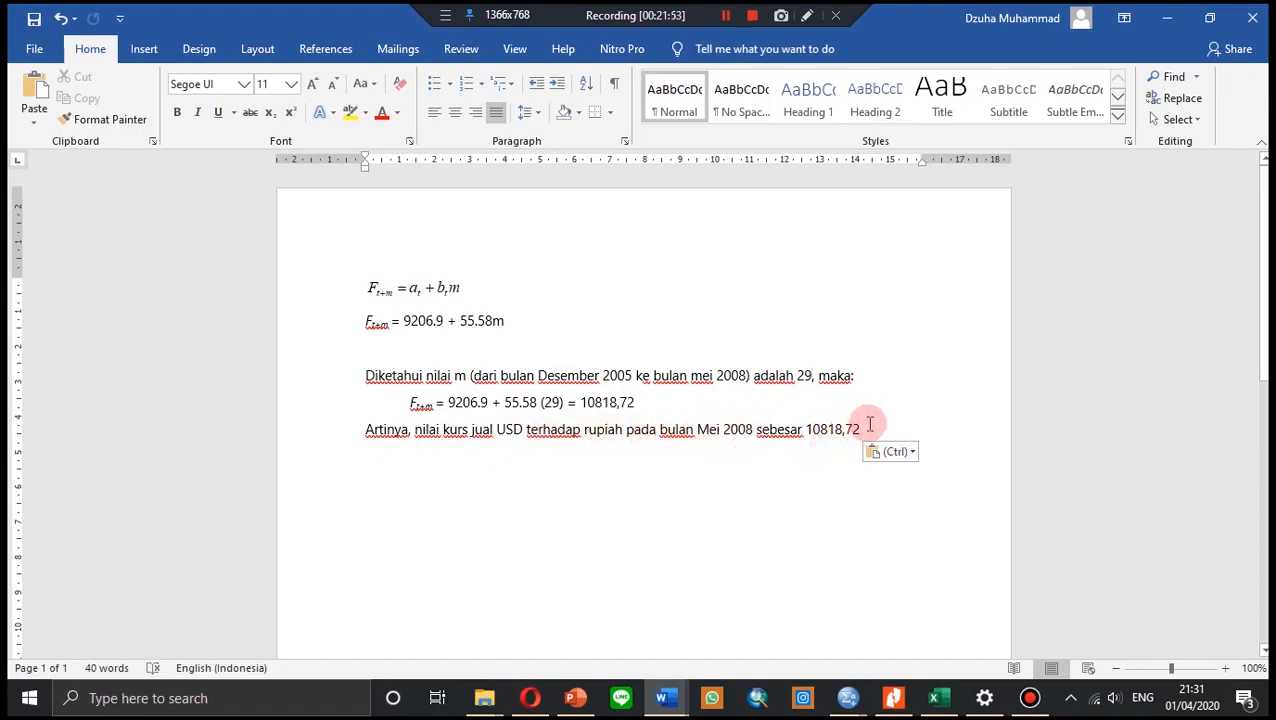
pyautogui.moveTo(870, 424); pyautogui.dragTo(817, 430)
pyautogui.click(636, 410)
pyautogui.click(560, 402)
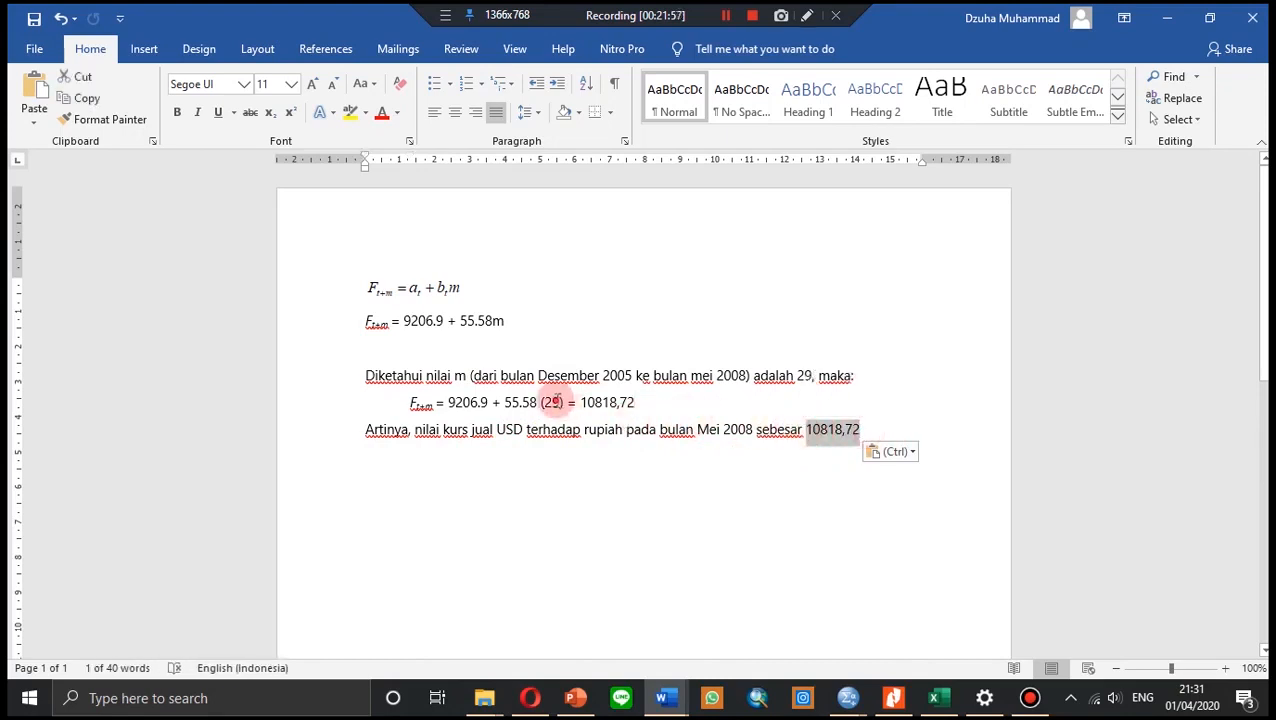
pyautogui.moveTo(866, 421); pyautogui.dragTo(823, 420)
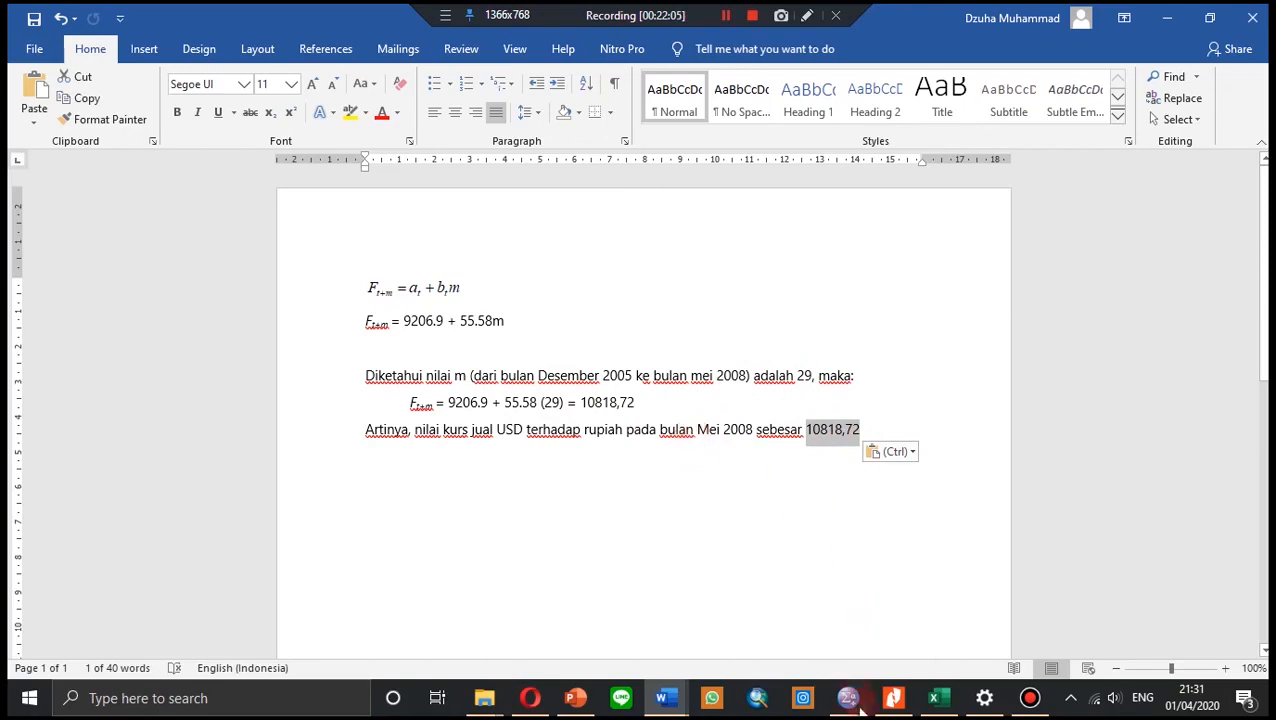
# - Switch to the time series.sav dataset in the SPSS Data Editor
pyautogui.moveTo(847, 697)
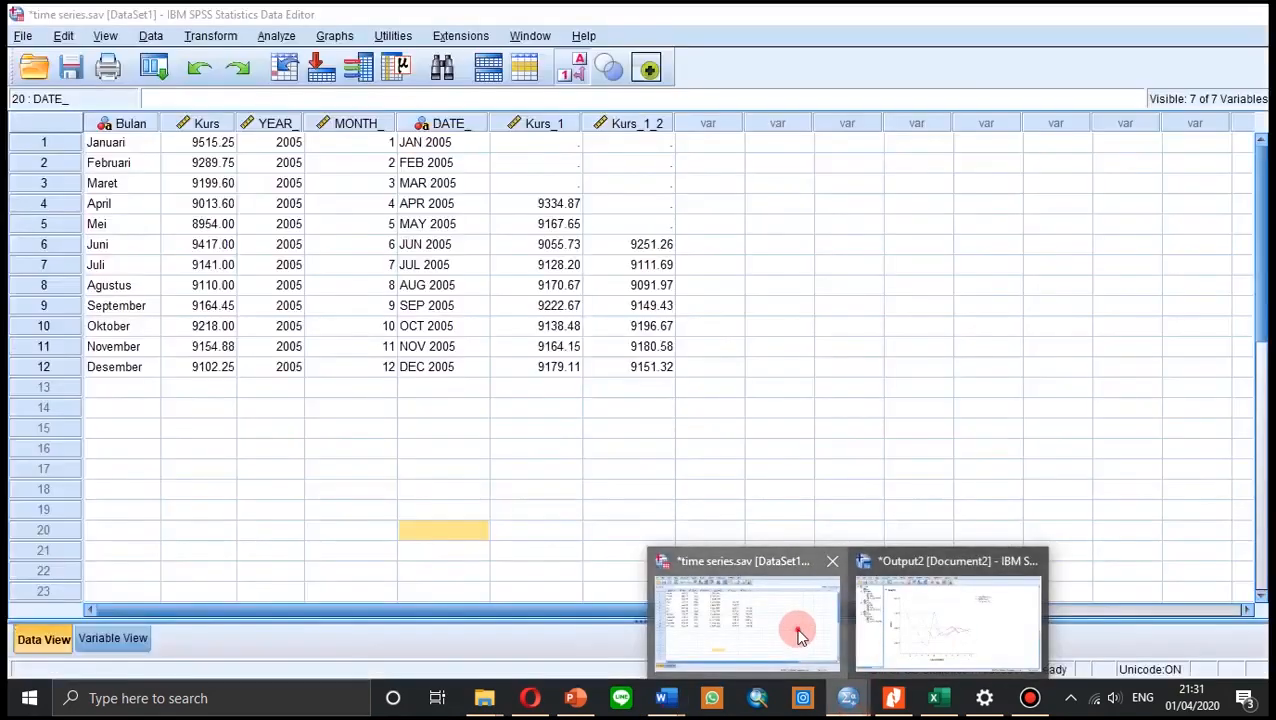
pyautogui.click(800, 636)
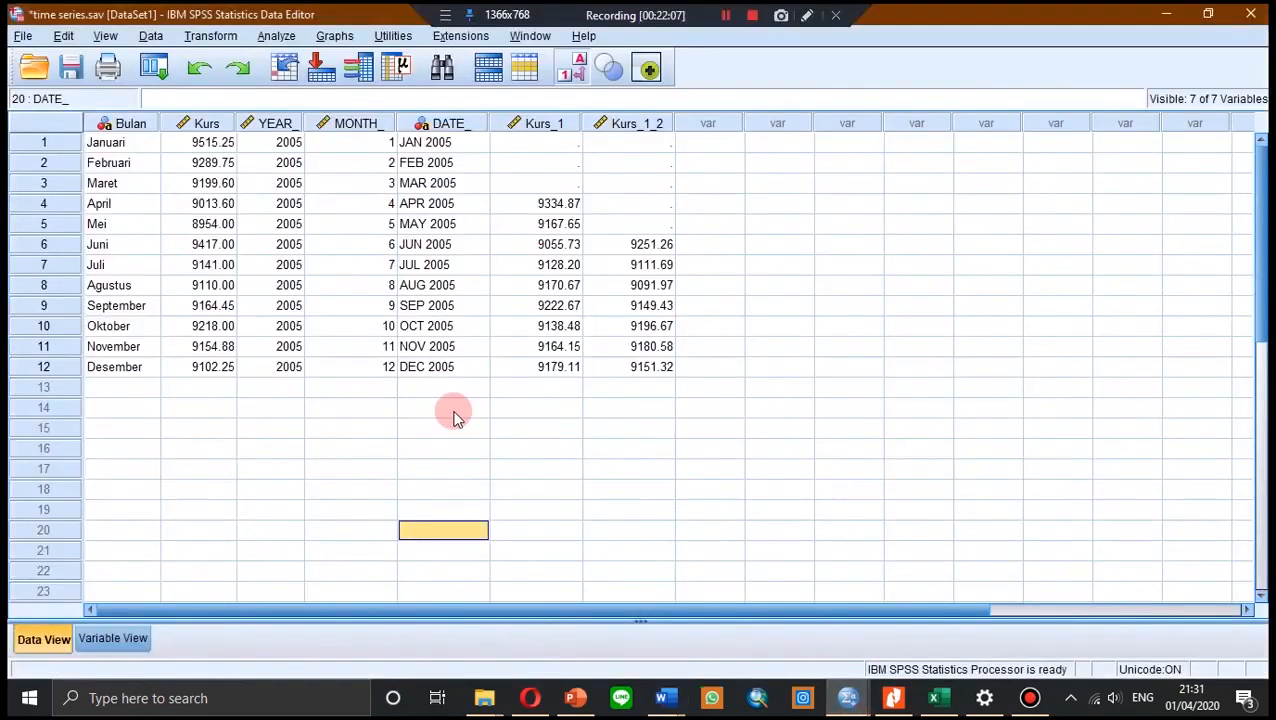